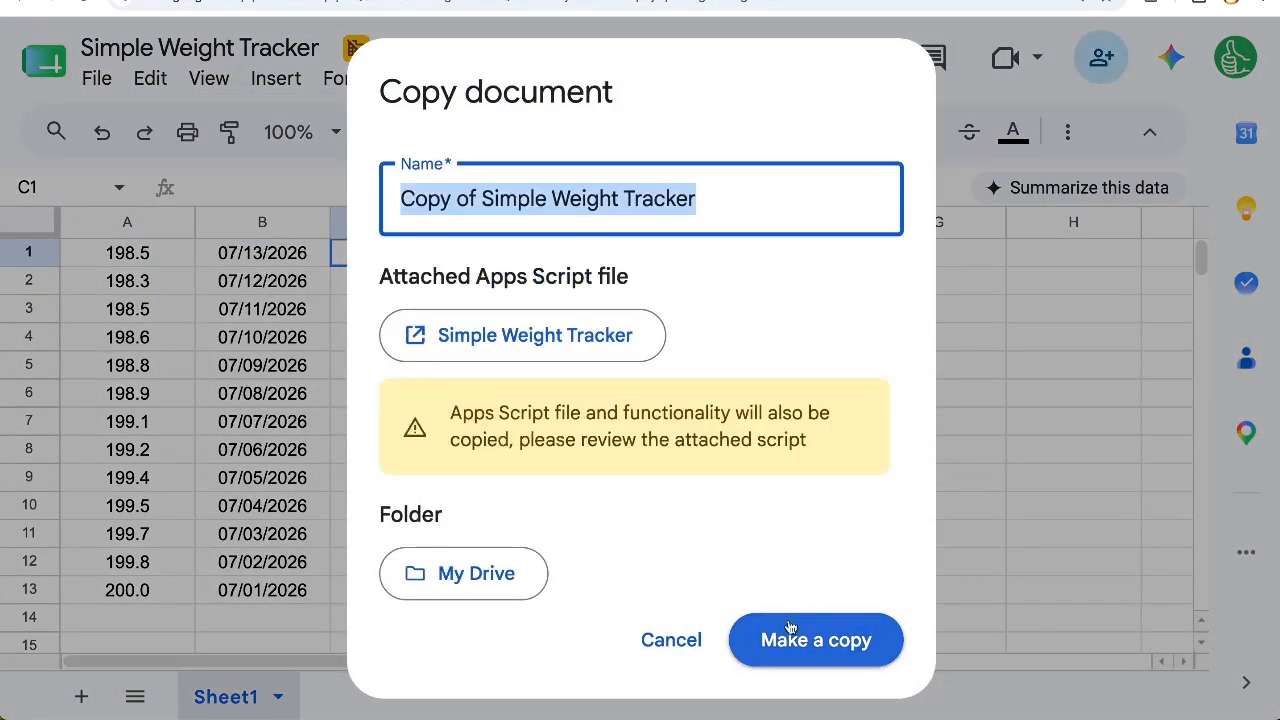
Step: Make a copy of the spreadsheet named "Mood, Food, Tude Weight Loss Tracker"
{"action": "type", "text": "M"}
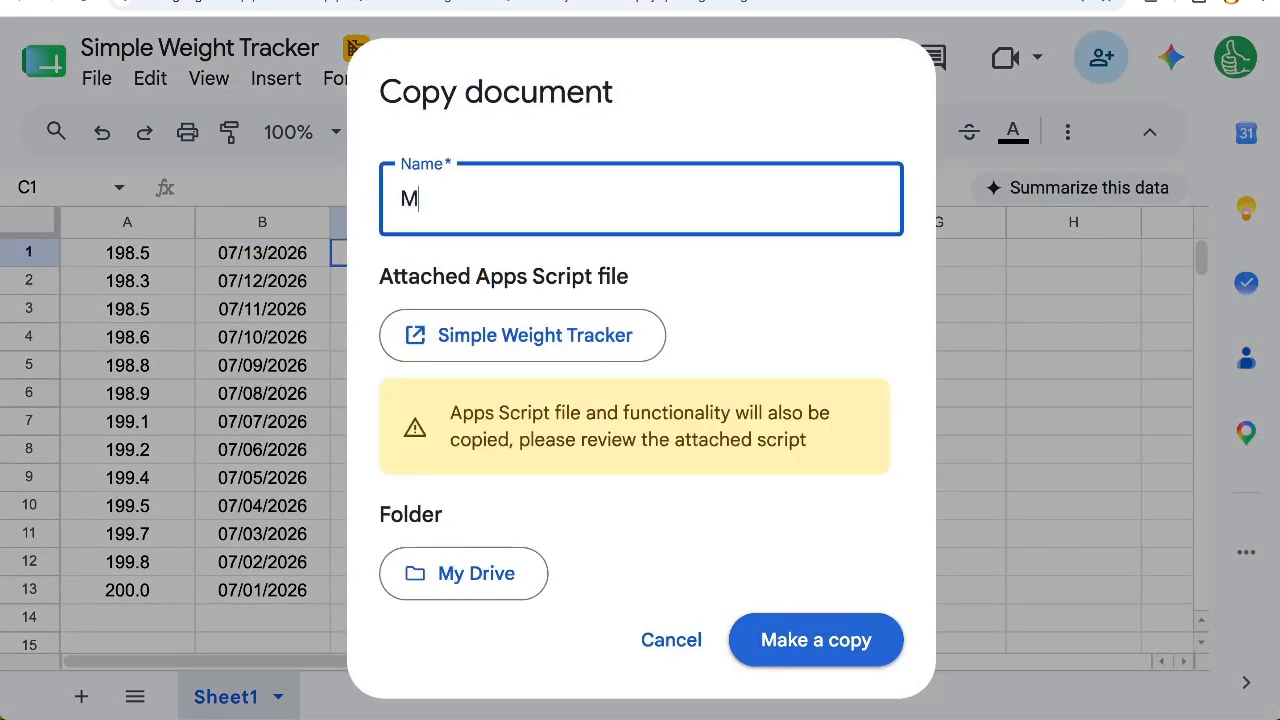
{"action": "type", "text": "ood, Food, Tude Weight Loss"}
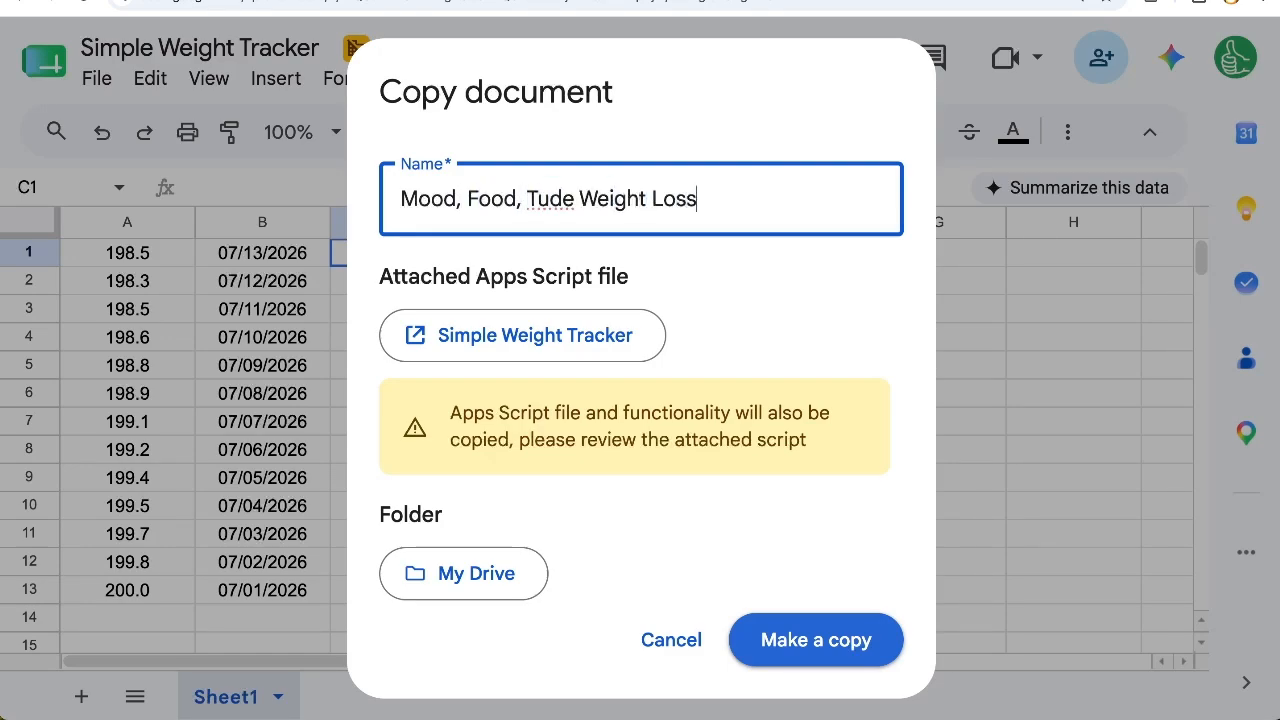
{"action": "type", "text": " Tracker"}
{"action": "left_click", "coordinate": [816, 640]}
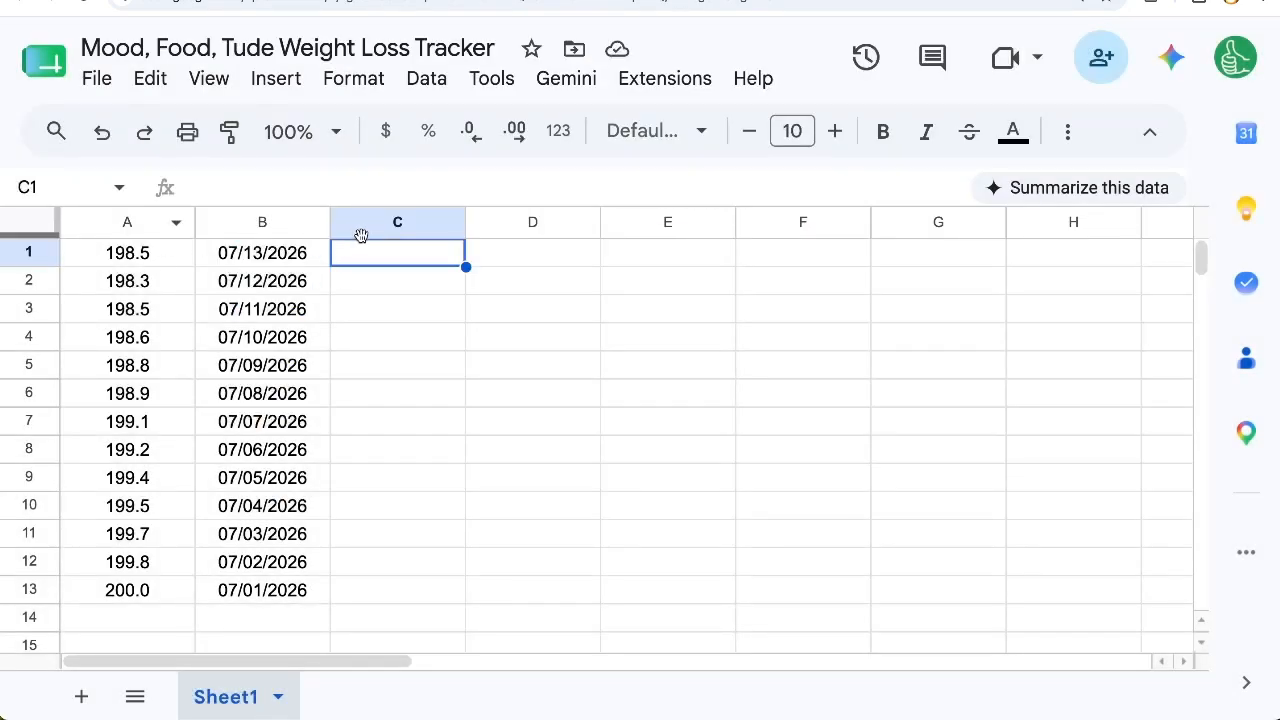
Step: Examine the weight and date columns in the sheet and the newRow and newDate functions in its Apps Script
{"action": "left_click_drag", "start_coordinate": [511, 262], "coordinate": [629, 260]}
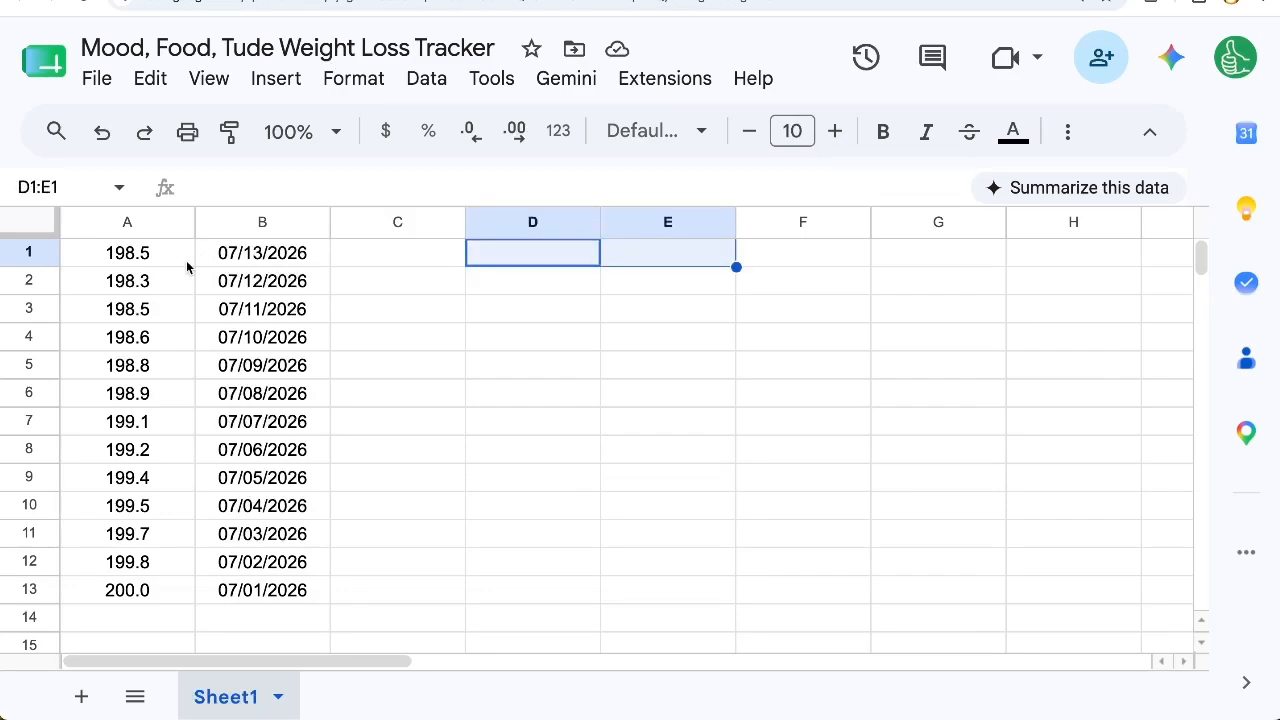
{"action": "left_click_drag", "start_coordinate": [146, 259], "coordinate": [280, 335]}
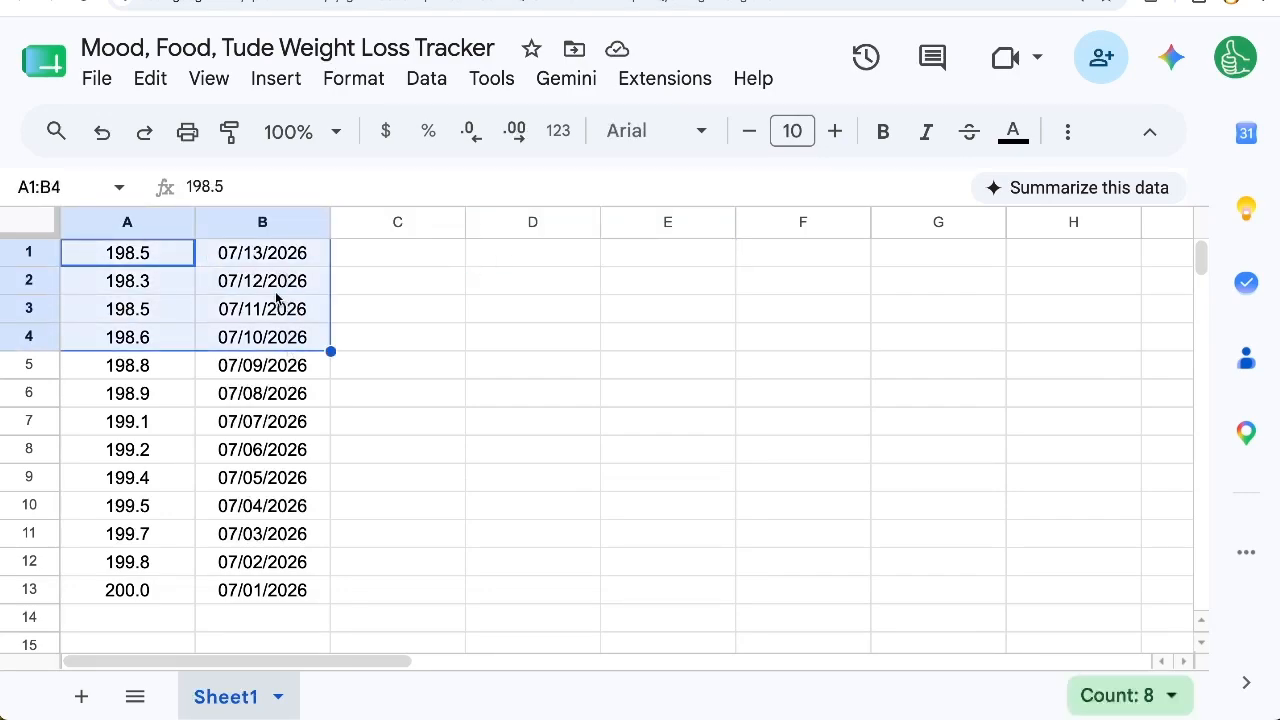
{"action": "left_click", "coordinate": [268, 280]}
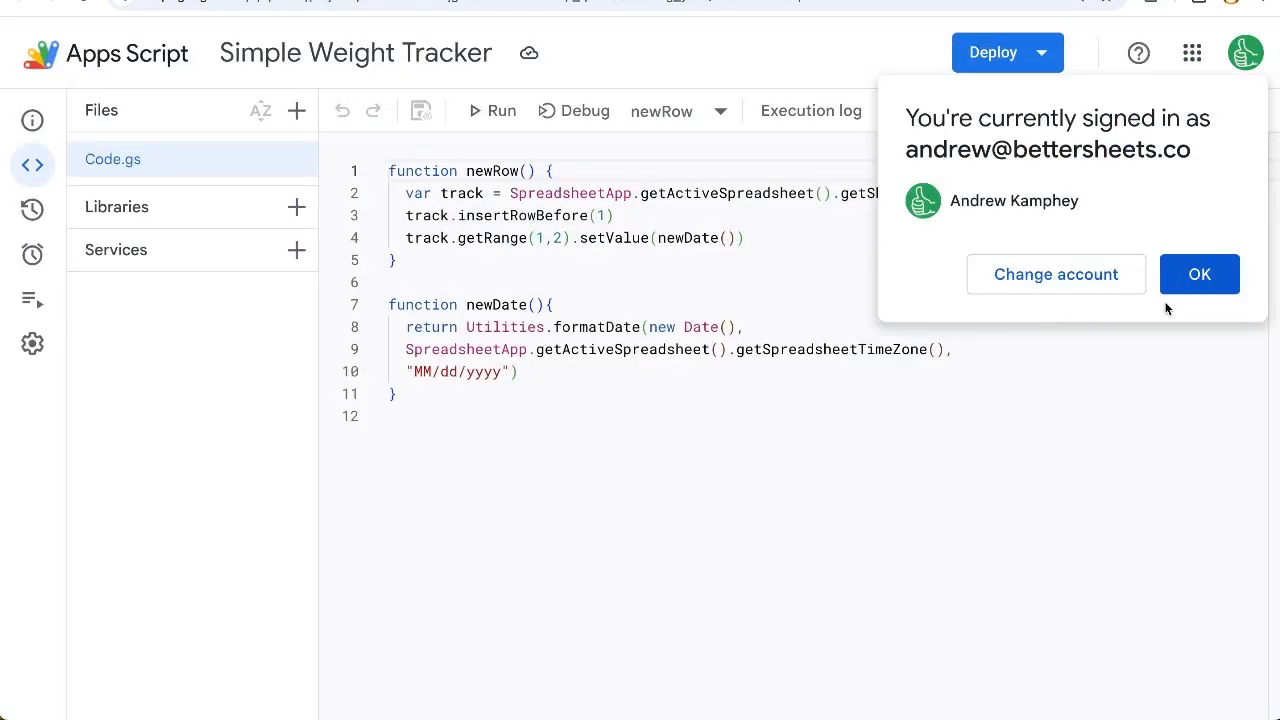
{"action": "left_click", "coordinate": [1180, 278]}
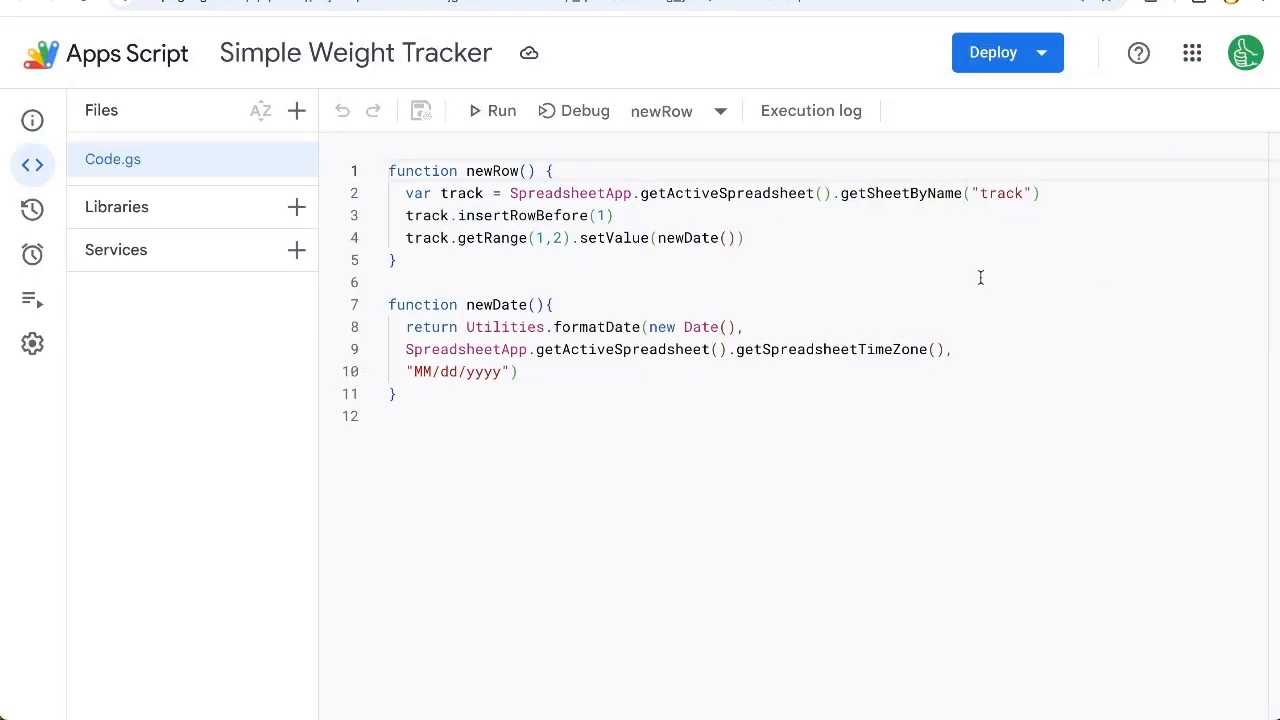
{"action": "left_click_drag", "start_coordinate": [430, 268], "coordinate": [389, 171]}
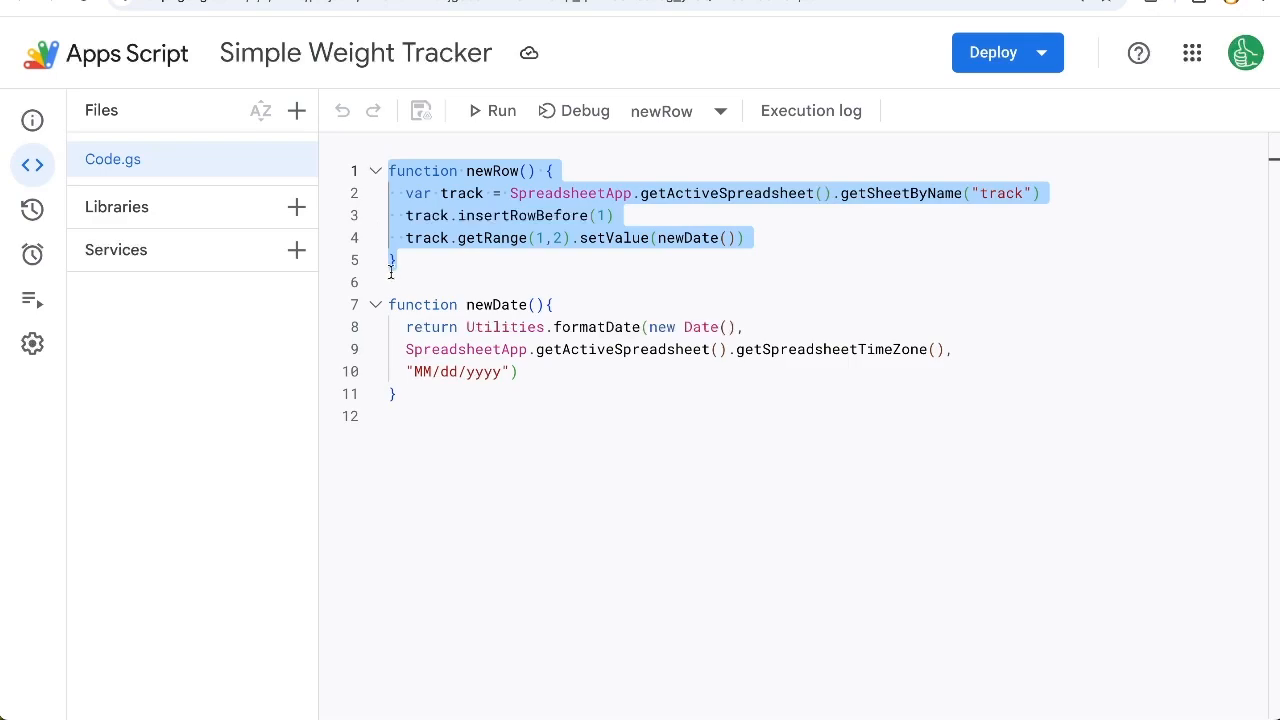
{"action": "left_click_drag", "start_coordinate": [400, 394], "coordinate": [389, 282]}
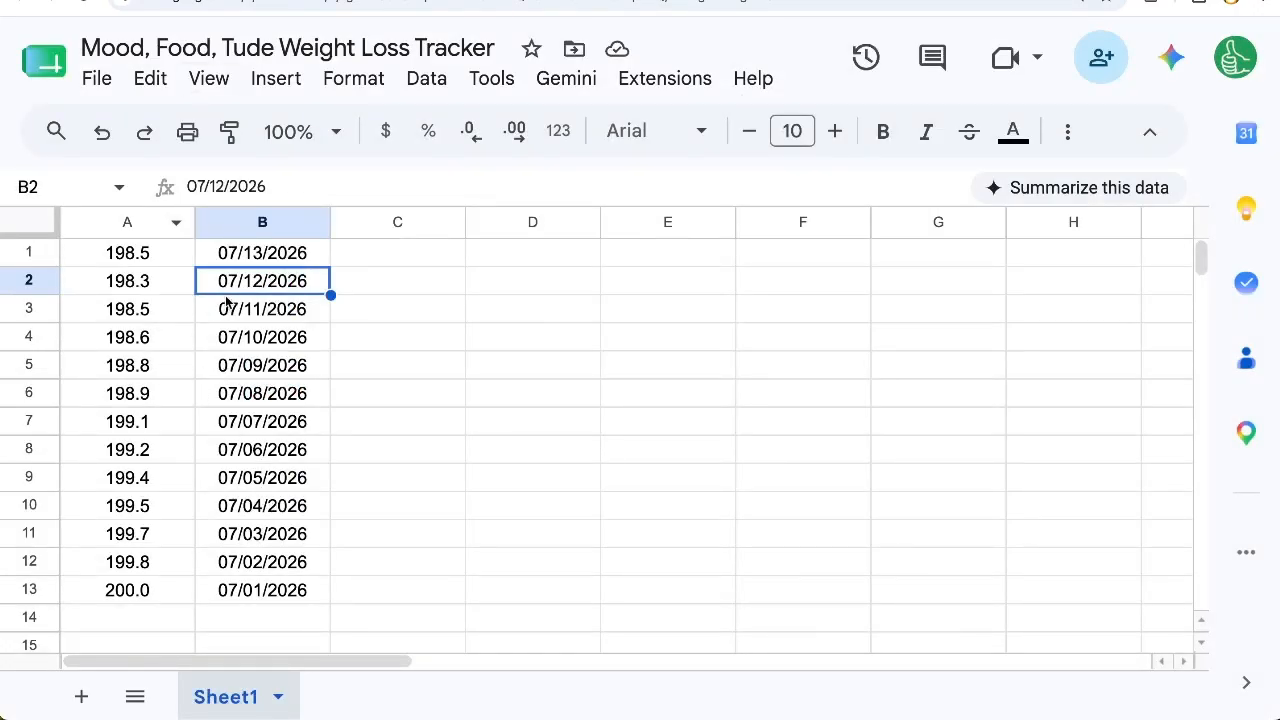
{"action": "left_click", "coordinate": [295, 263]}
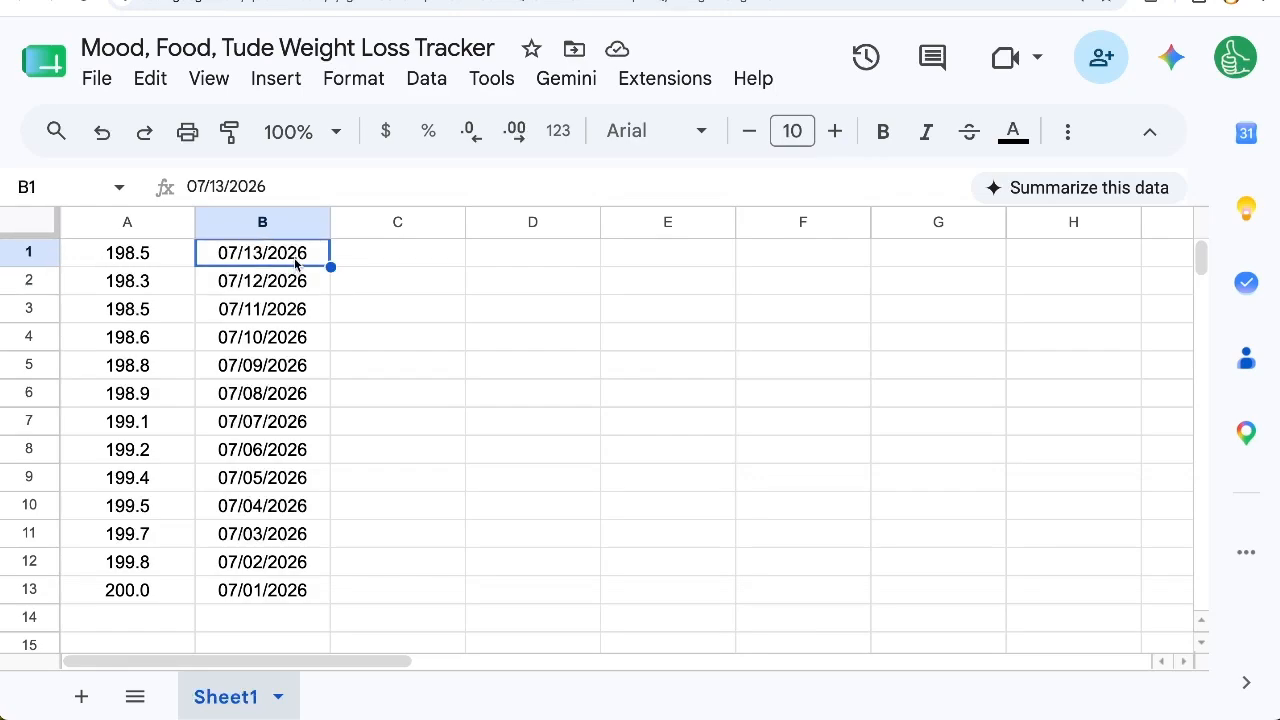
{"action": "left_click", "coordinate": [44, 255]}
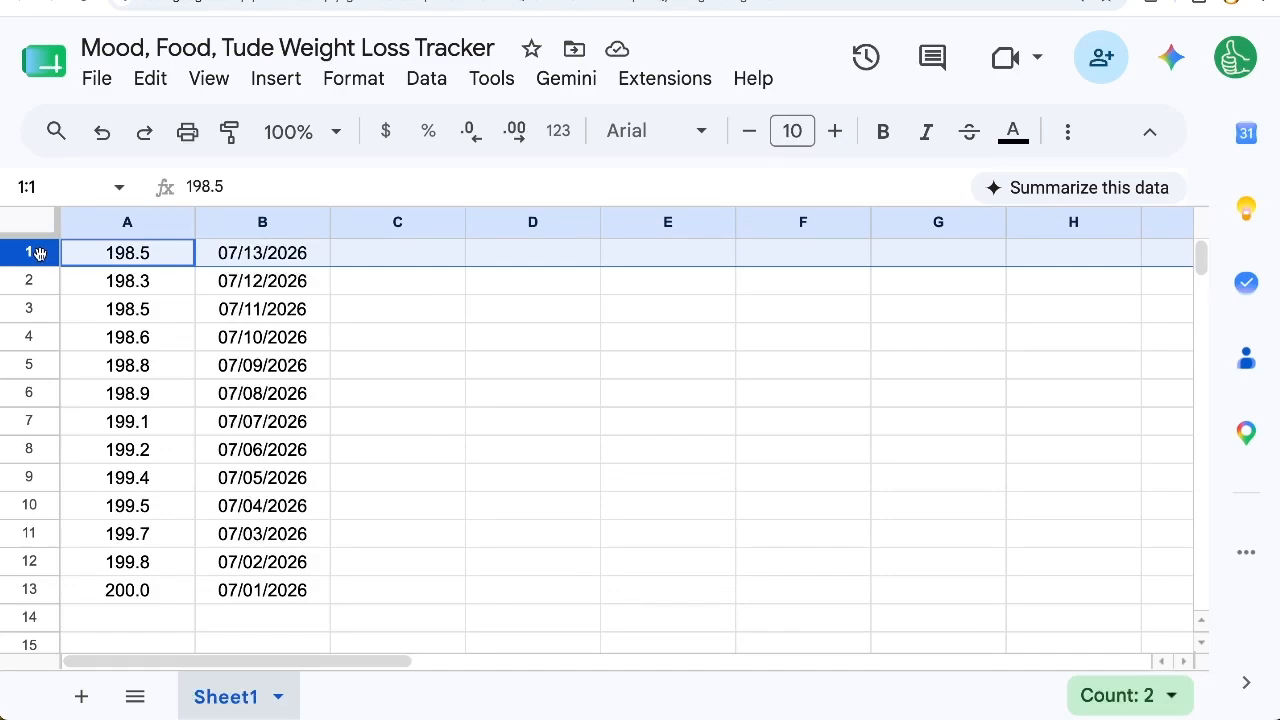
Step: In the Apps Script editor, insert blank lines above newRow and begin an onOpen() function there
{"action": "left_click", "coordinate": [629, 82]}
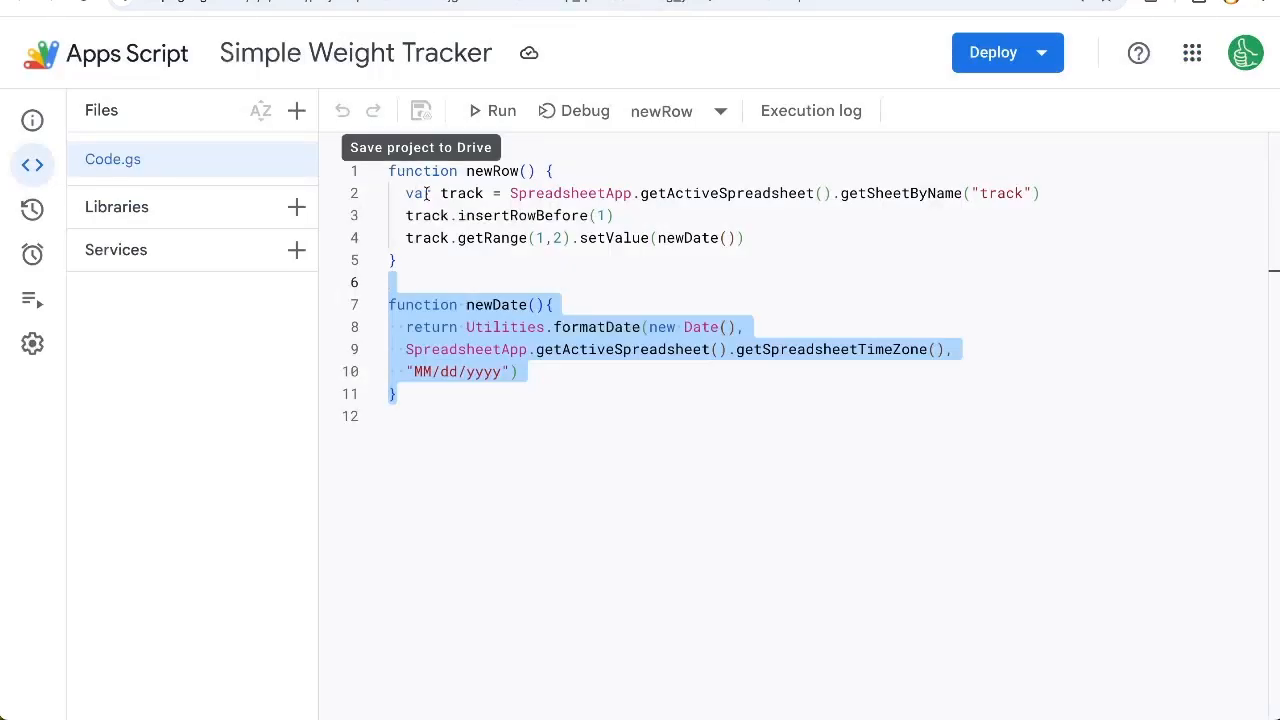
{"action": "left_click", "coordinate": [430, 193]}
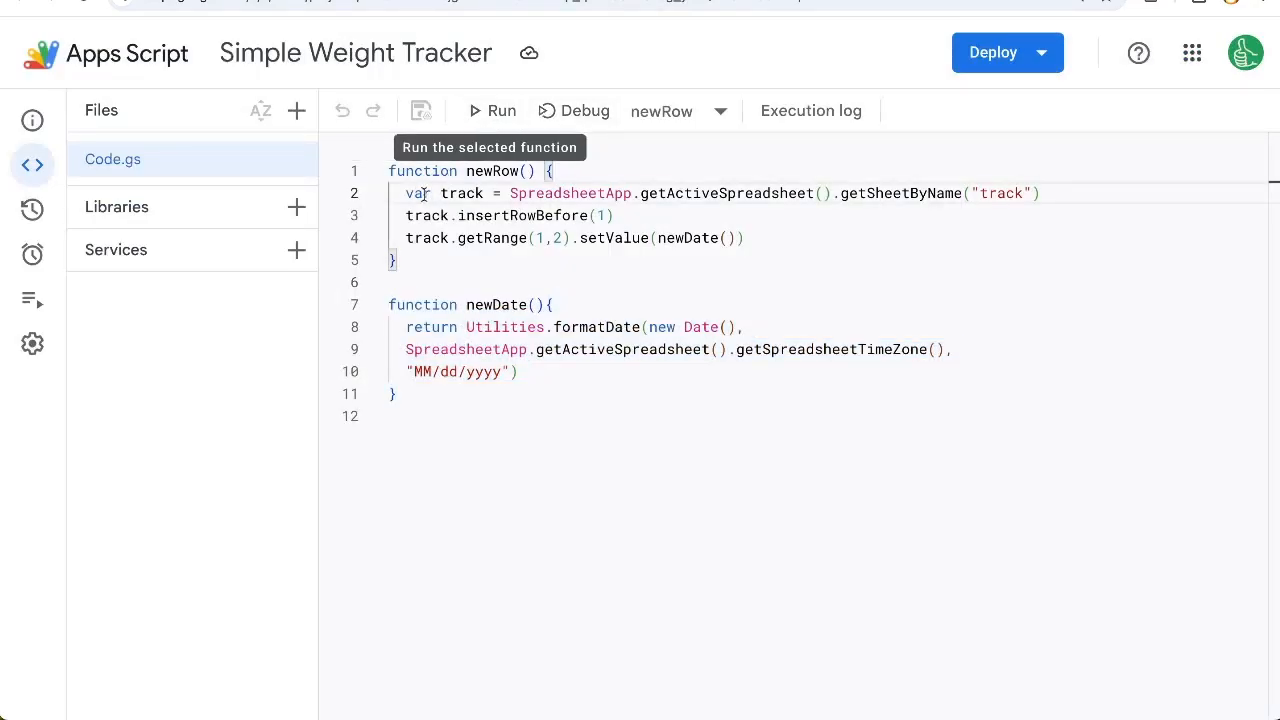
{"action": "left_click", "coordinate": [455, 273]}
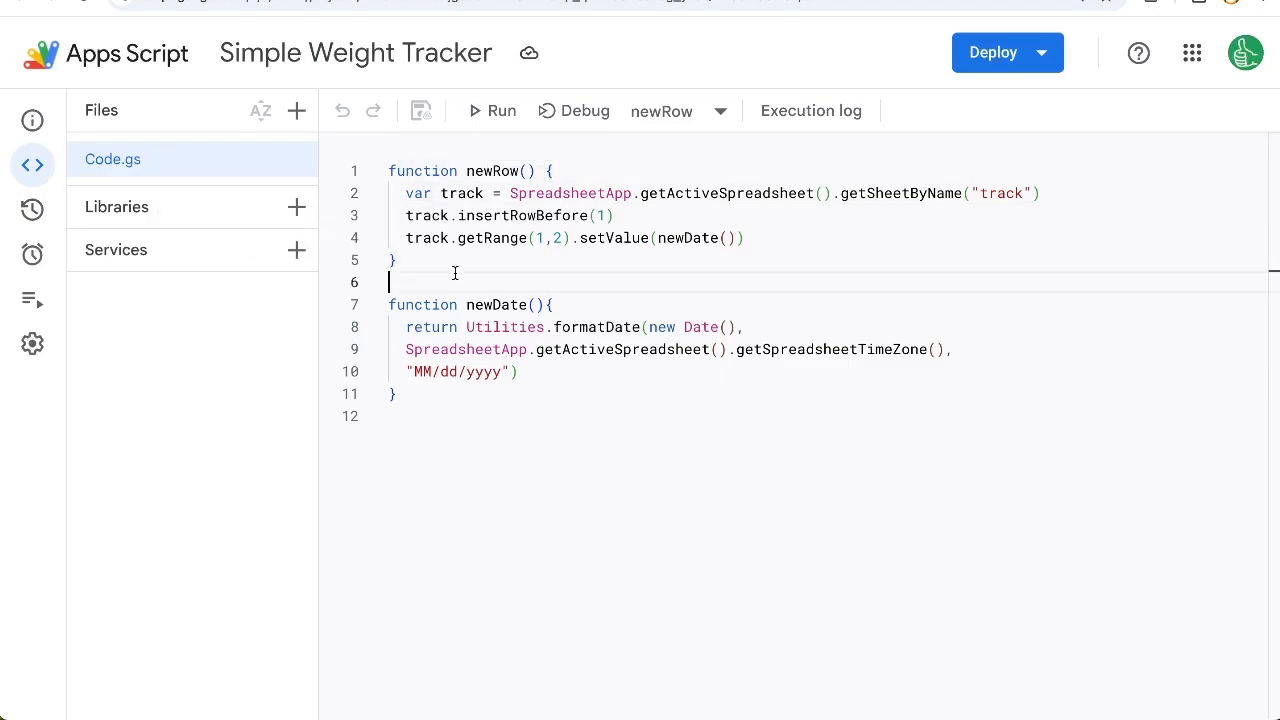
{"action": "key", "text": "Up"}
{"action": "key", "text": "Up"}
{"action": "key", "text": "Up"}
{"action": "key", "text": "Up"}
{"action": "key", "text": "Up"}
{"action": "key", "text": "Return"}
{"action": "key", "text": "Return"}
{"action": "key", "text": "Up"}
{"action": "key", "text": "Up"}
{"action": "type", "text": "function onOpen"}
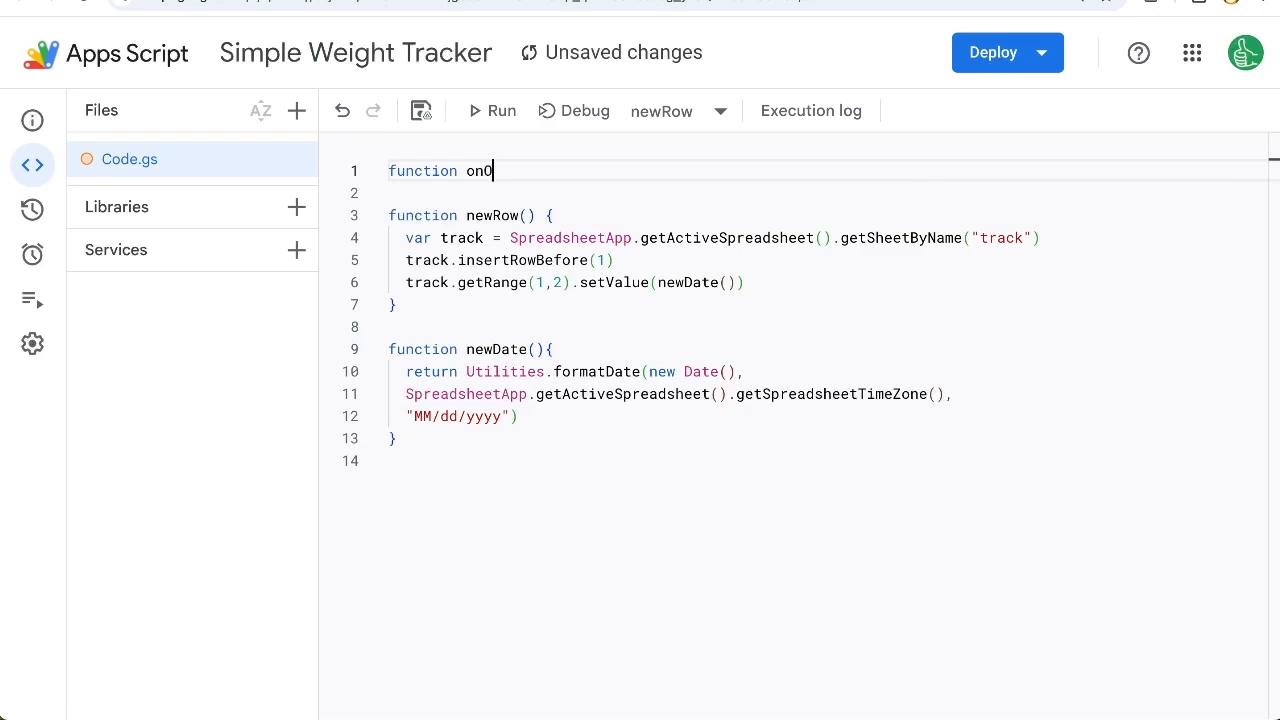
{"action": "type", "text": "(){"}
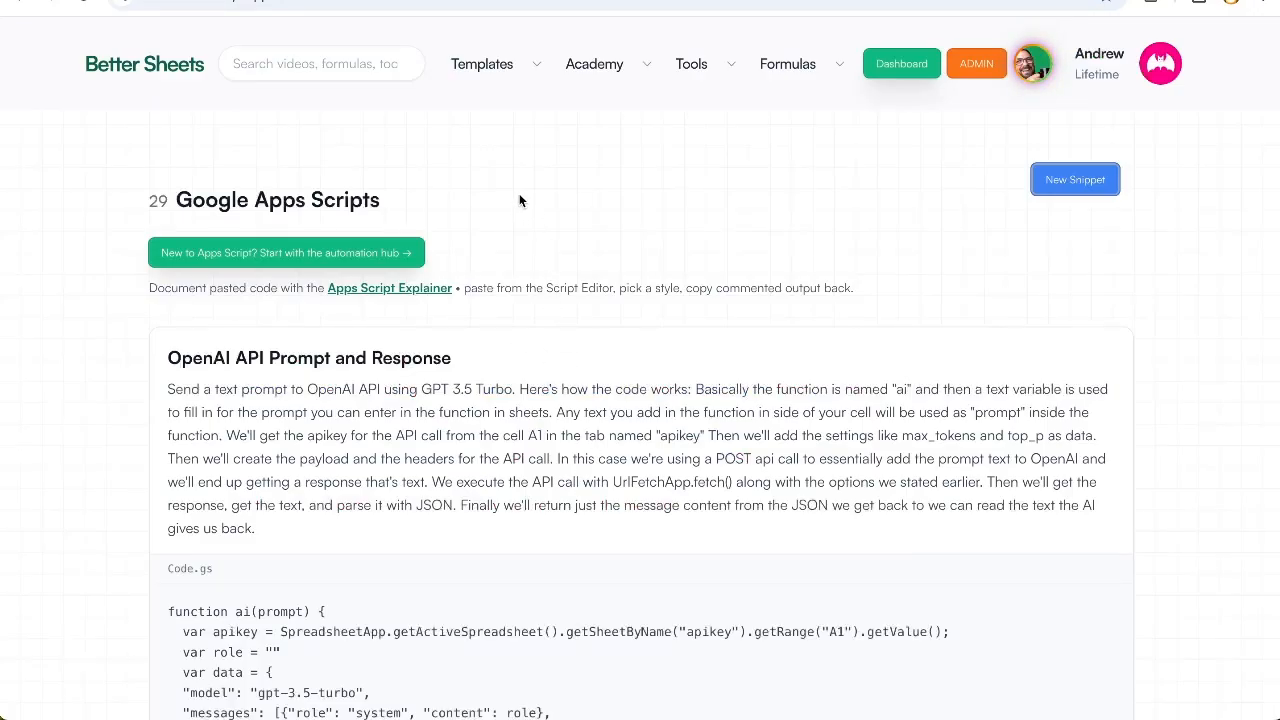
Step: Search the Better Sheets script library for "onopen" and replace the started onOpen function with its "Custom Menu - 2 functions" code
{"action": "scroll", "coordinate": [582, 225], "scroll_direction": "down", "scroll_amount": 3}
{"action": "key", "text": "ctrl+f"}
{"action": "type", "text": "onopen"}
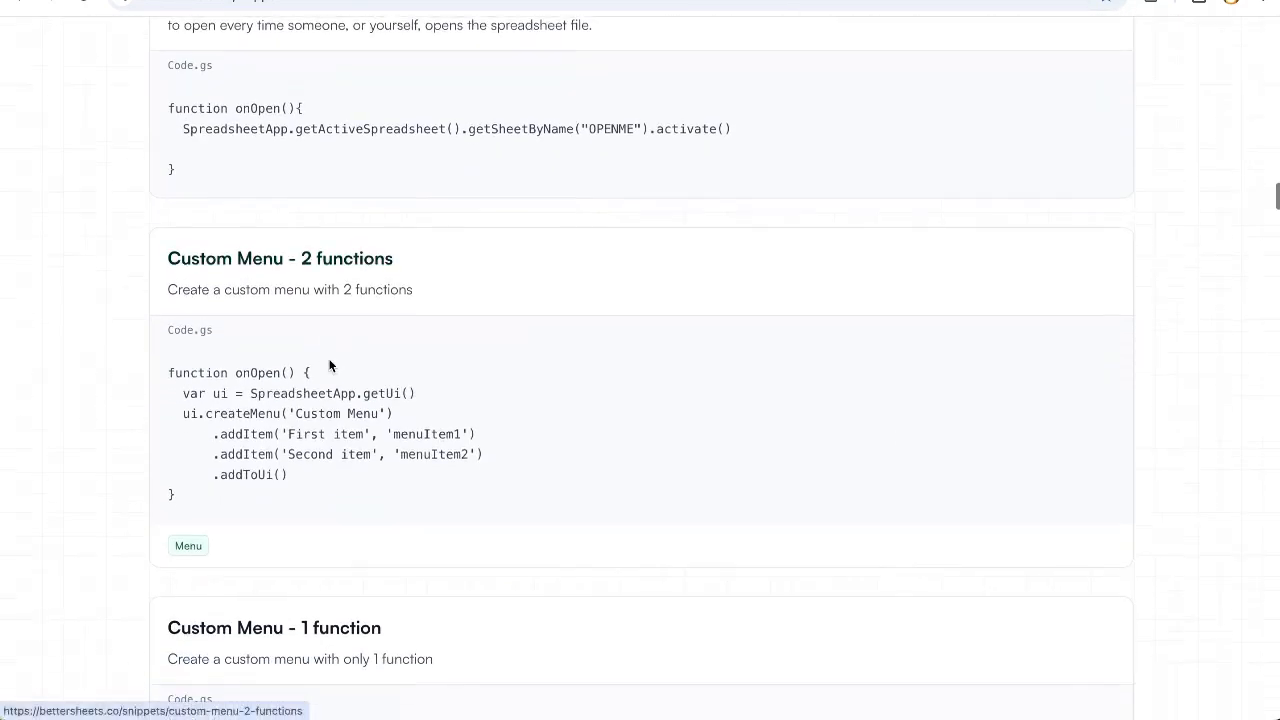
{"action": "left_click_drag", "start_coordinate": [185, 505], "coordinate": [136, 372]}
{"action": "key", "text": "ctrl+c"}
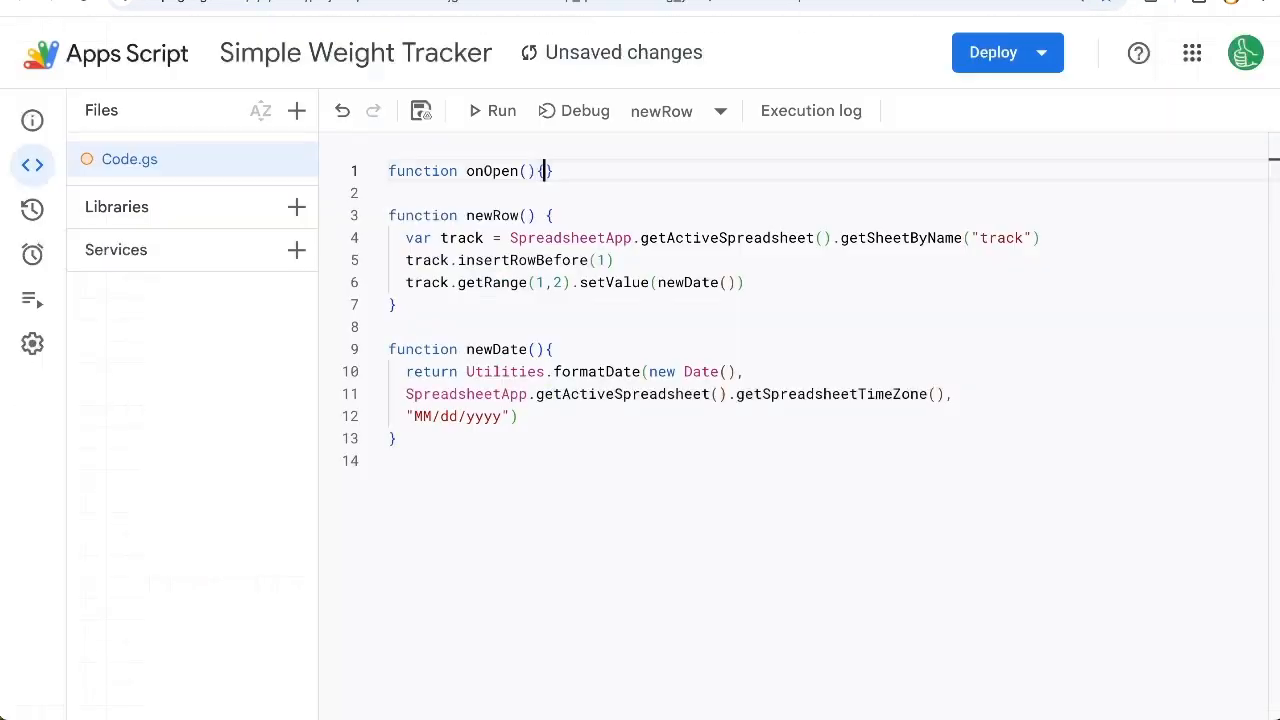
{"action": "left_click", "coordinate": [365, 171]}
{"action": "key", "text": "ctrl+v"}
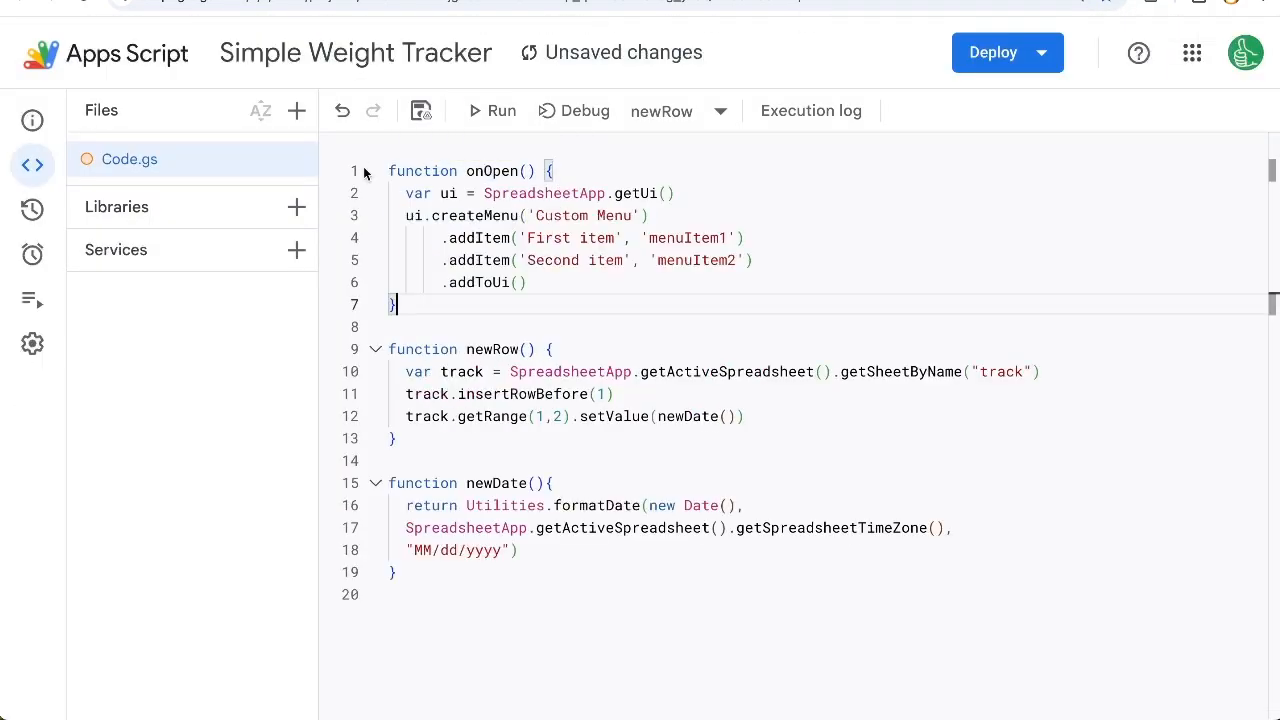
Step: Duplicate the 'Second item' addItem line in onOpen so the custom menu has a third entry
{"action": "left_click_drag", "start_coordinate": [389, 171], "coordinate": [563, 164]}
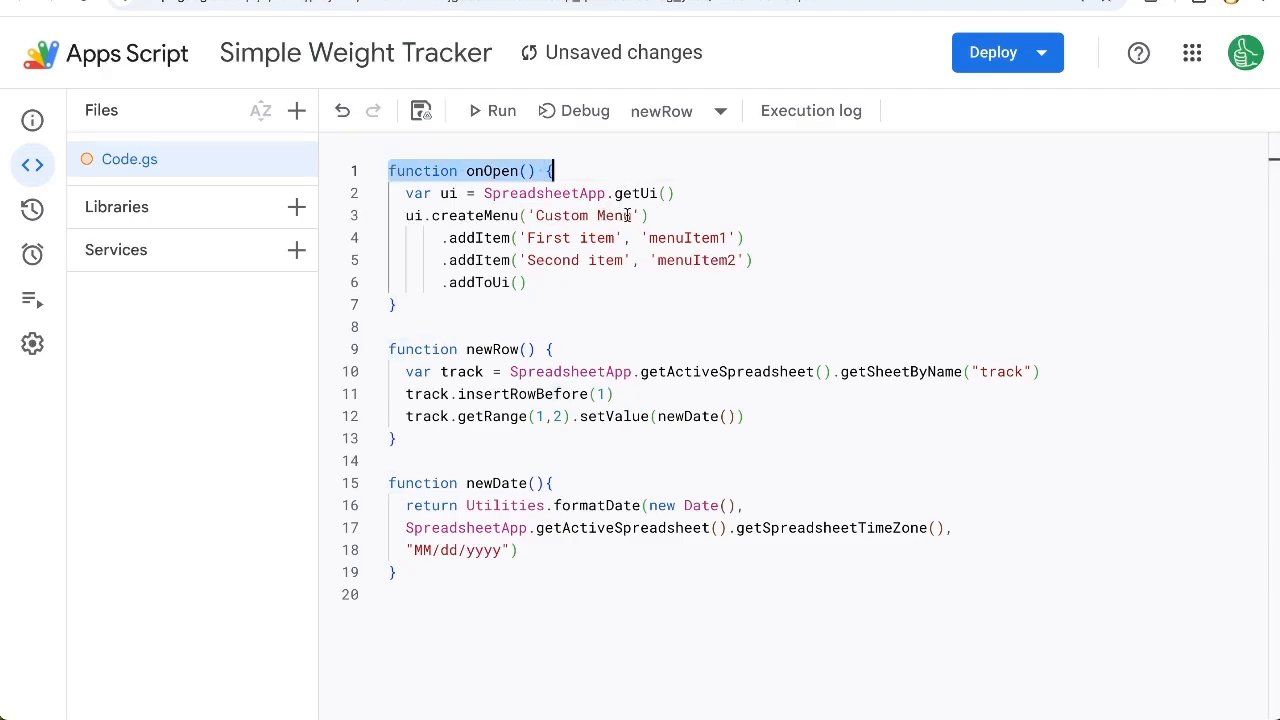
{"action": "mouse_move", "coordinate": [770, 256]}
{"action": "left_mouse_down"}
{"action": "mouse_move", "coordinate": [440, 257]}
{"action": "mouse_move", "coordinate": [766, 252]}
{"action": "left_mouse_up"}
{"action": "key", "text": "ctrl+c"}
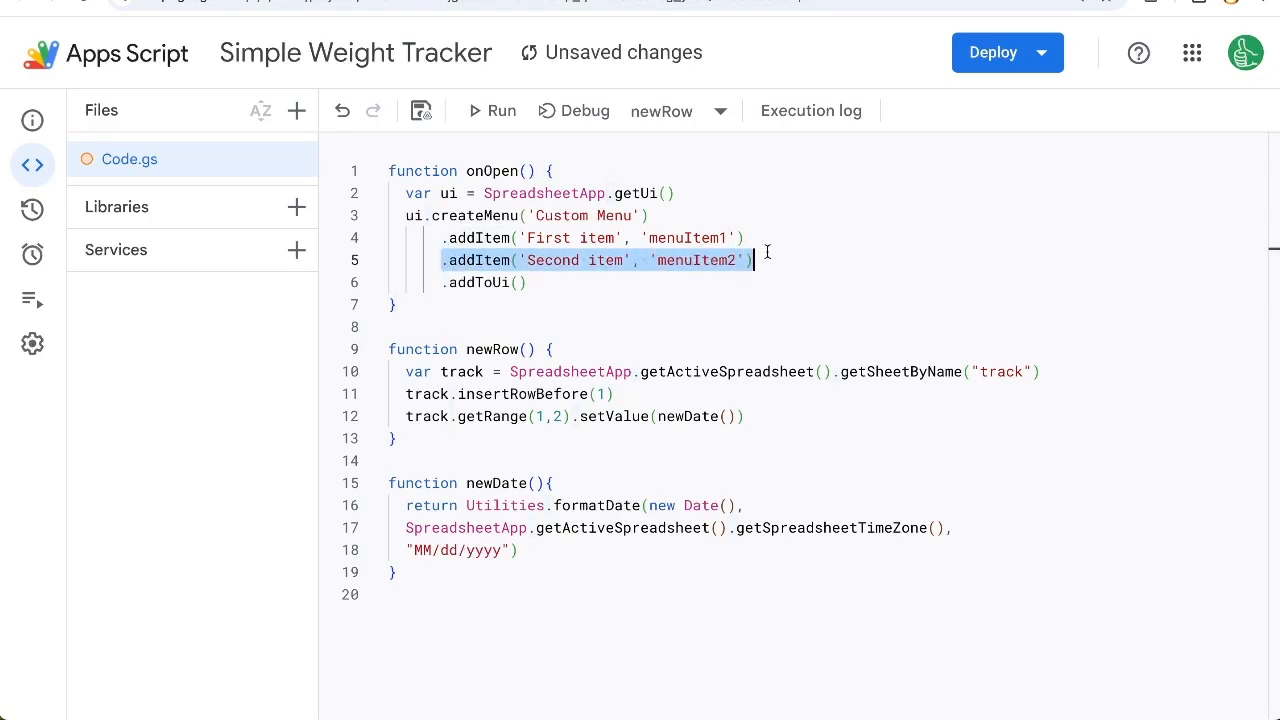
{"action": "left_click", "coordinate": [767, 252]}
{"action": "key", "text": "Return"}
{"action": "key", "text": "ctrl+v"}
Step: Link the first custom menu item to the newRow function and label it 'Add New Row'
{"action": "double_click", "coordinate": [483, 370]}
{"action": "key", "text": "ctrl+c"}
{"action": "double_click", "coordinate": [682, 237]}
{"action": "key", "text": "ctrl+v"}
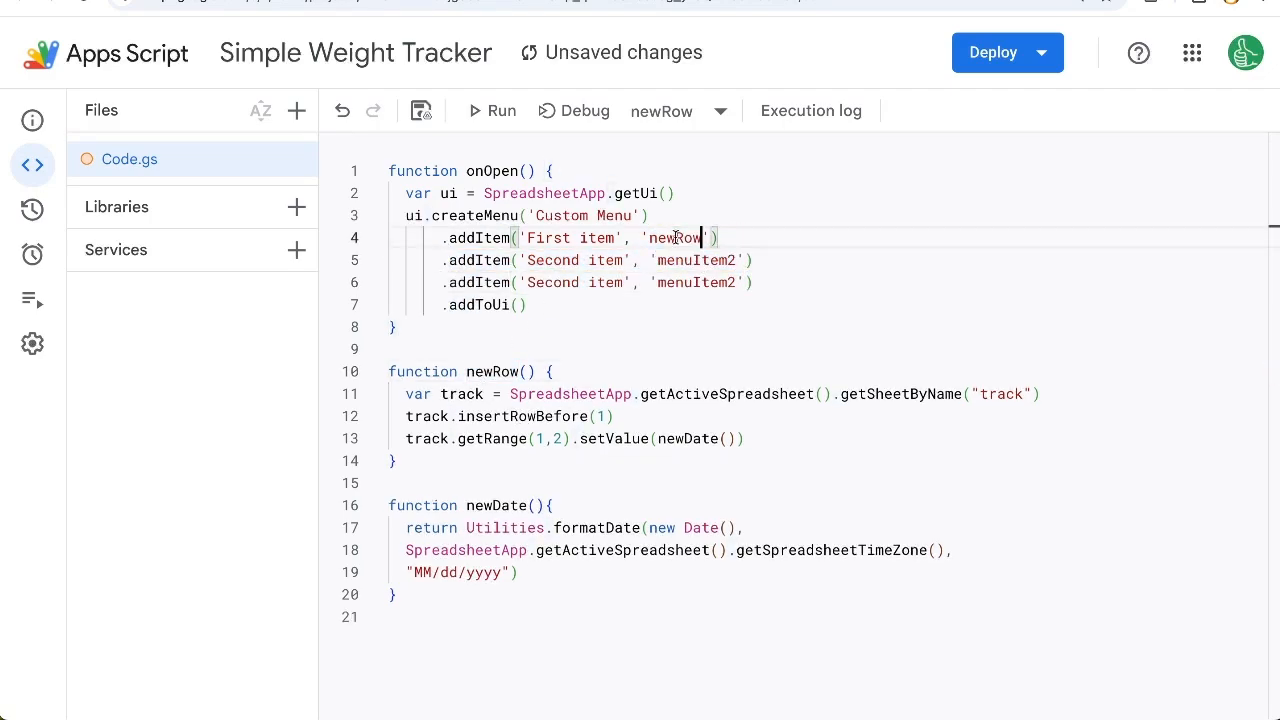
{"action": "double_click", "coordinate": [536, 237]}
{"action": "left_click_drag", "start_coordinate": [621, 237], "coordinate": [624, 237]}
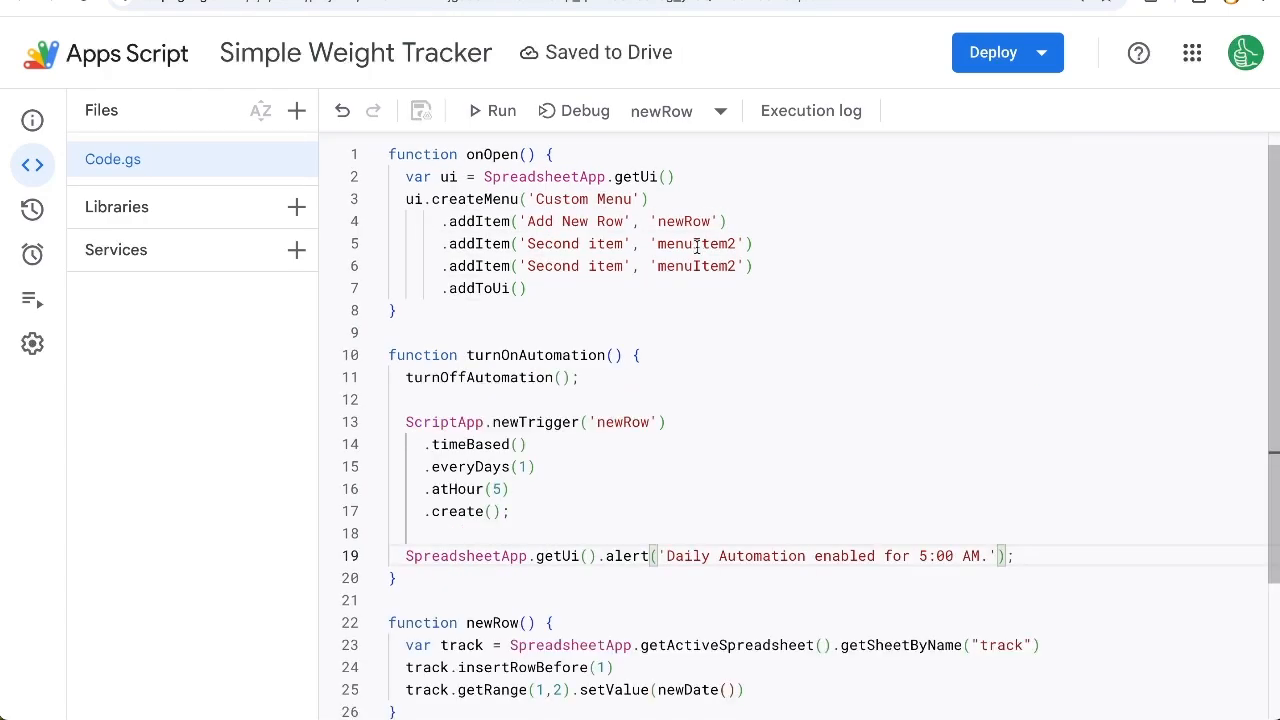
Step: Examine the turnOnAutomation function, including its turnOffAutomation call, the newRow trigger and the trigger's daily schedule
{"action": "scroll", "coordinate": [481, 352], "scroll_direction": "down", "scroll_amount": 1}
{"action": "left_click_drag", "start_coordinate": [467, 333], "coordinate": [536, 333]}
{"action": "left_click_drag", "start_coordinate": [404, 355], "coordinate": [622, 347]}
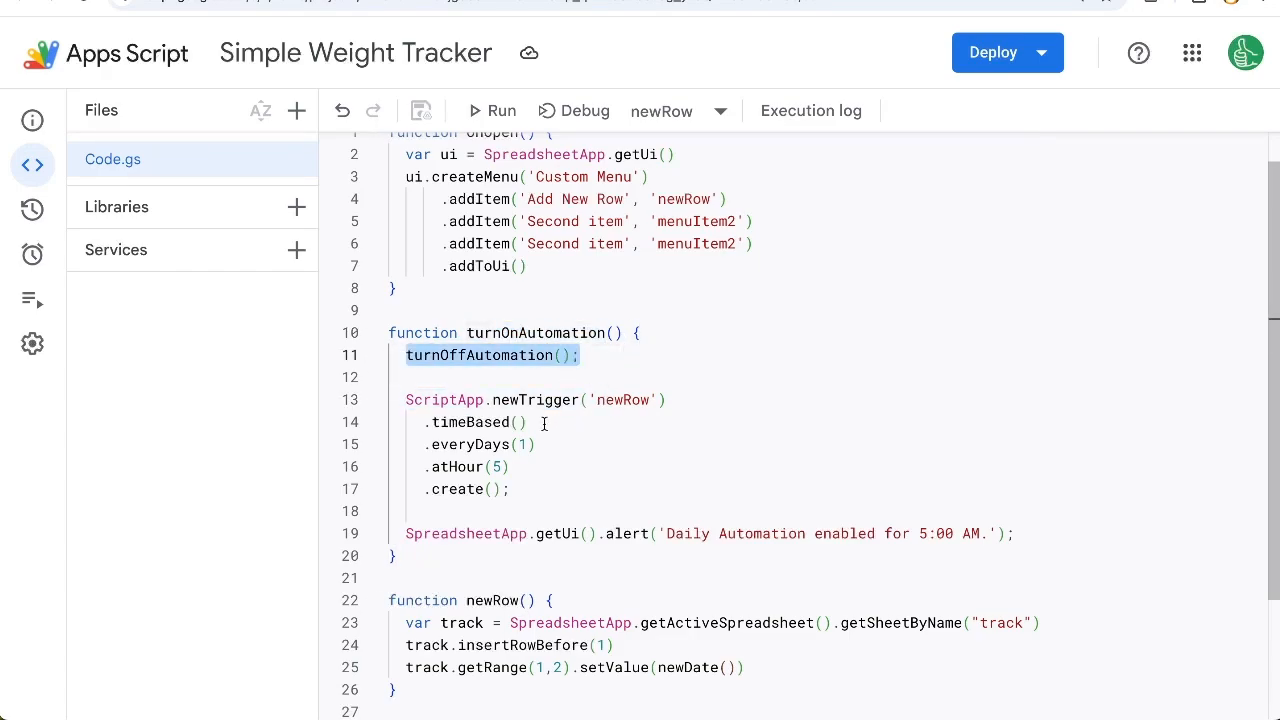
{"action": "scroll", "coordinate": [654, 400], "scroll_direction": "down", "scroll_amount": 1}
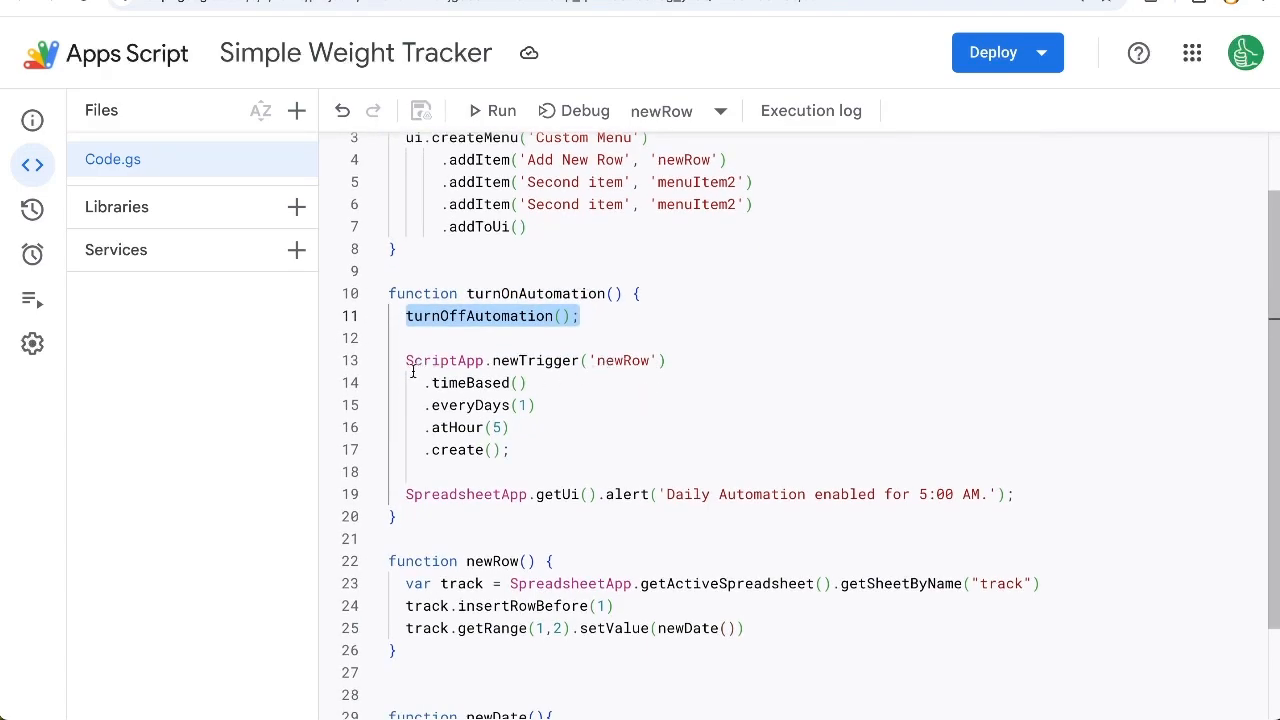
{"action": "left_click_drag", "start_coordinate": [415, 542], "coordinate": [500, 655]}
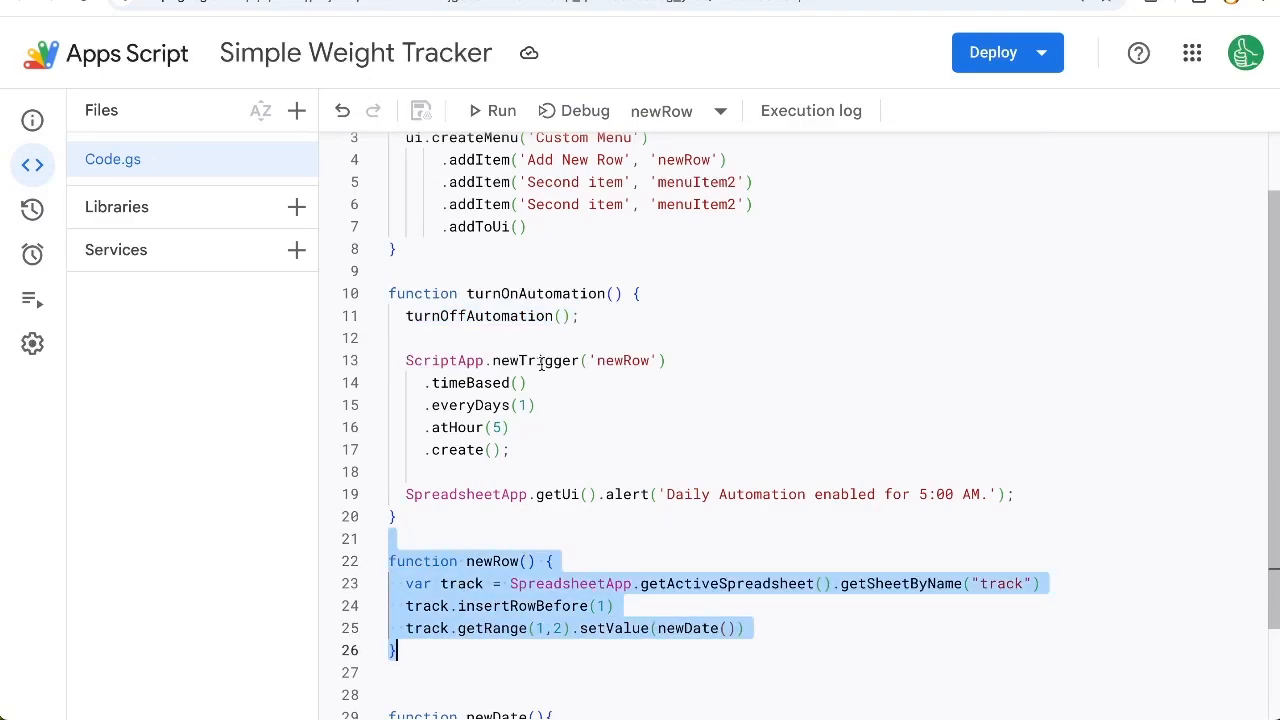
{"action": "left_click_drag", "start_coordinate": [516, 425], "coordinate": [432, 404]}
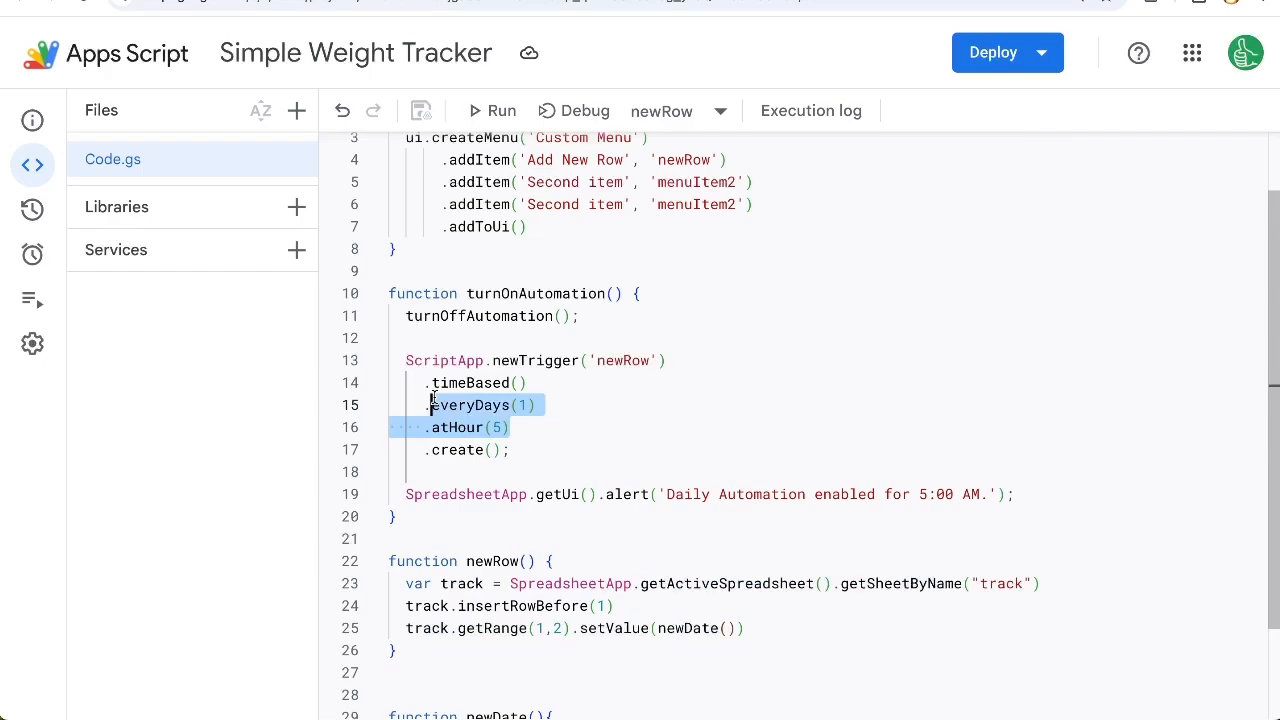
{"action": "left_click_drag", "start_coordinate": [405, 516], "coordinate": [388, 295]}
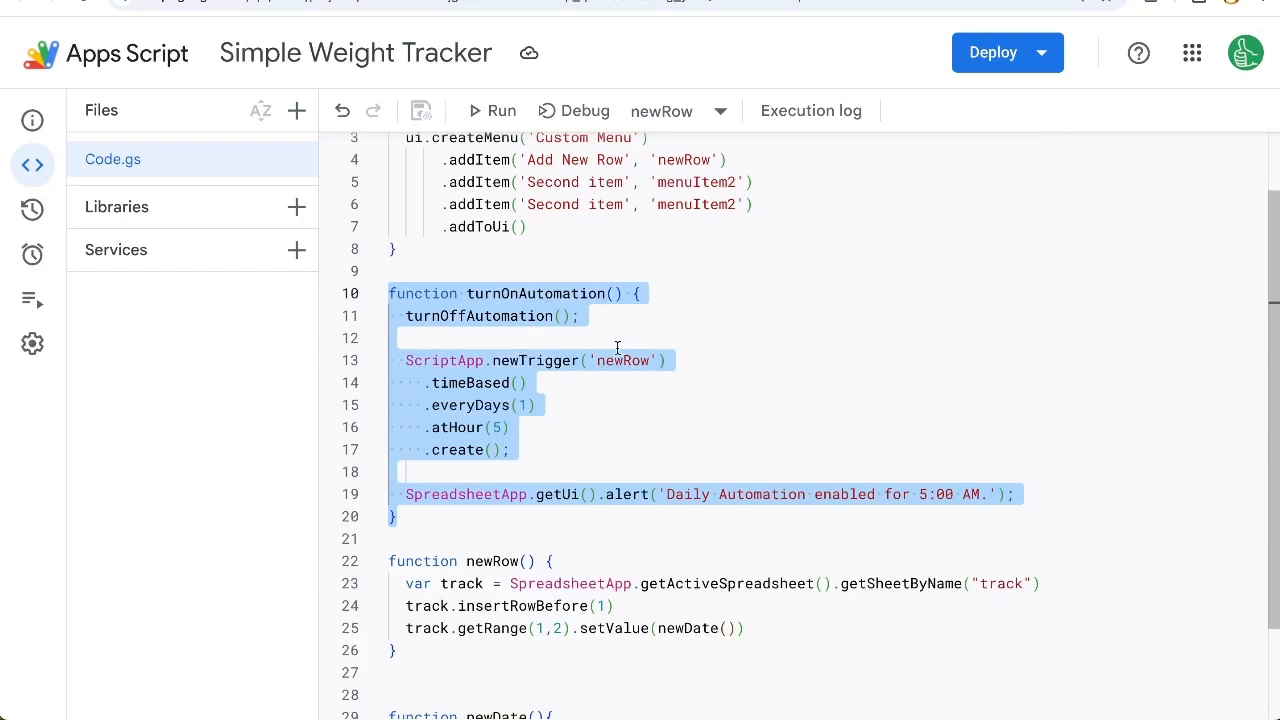
Step: Add a turnOffAutomation() function below turnOnAutomation that deletes the newRow triggers and alerts 'Daily automation disabled.'
{"action": "scroll", "coordinate": [527, 365], "scroll_direction": "down", "scroll_amount": 2}
{"action": "left_click", "coordinate": [429, 414]}
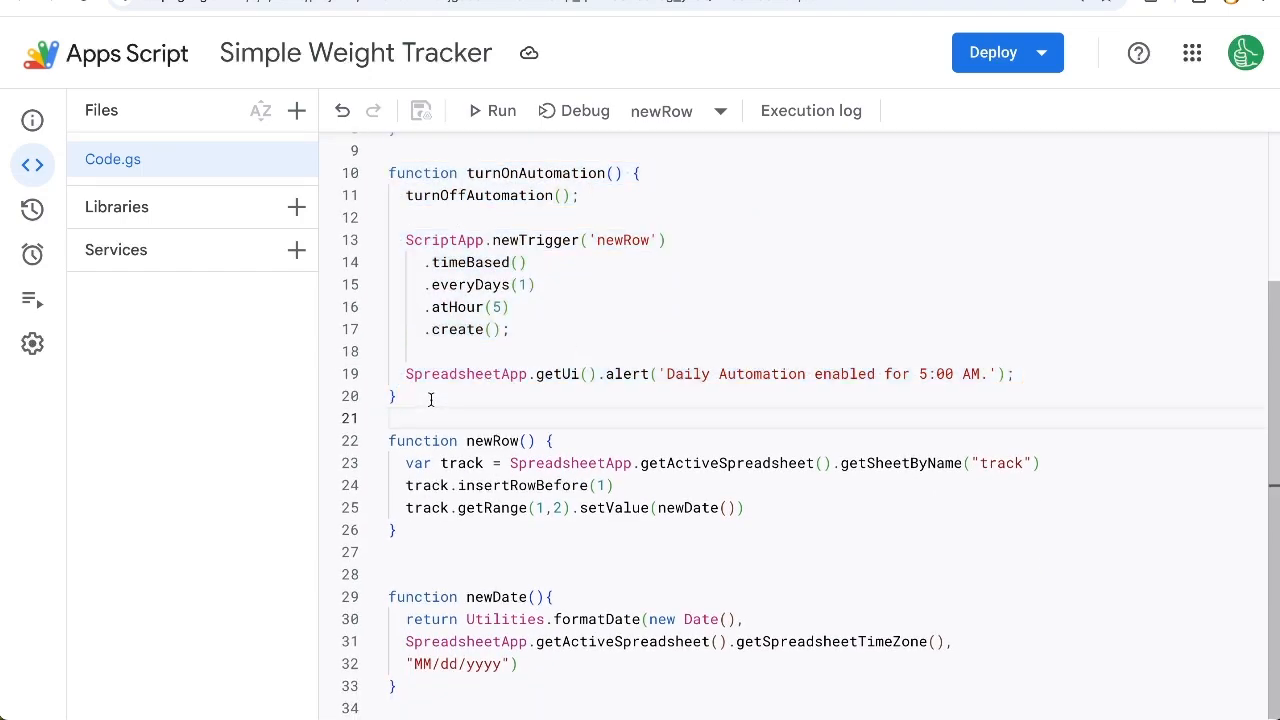
{"action": "key", "text": "Return"}
{"action": "key", "text": "Return"}
{"action": "key", "text": "Up"}
{"action": "type", "text": "function turn"}
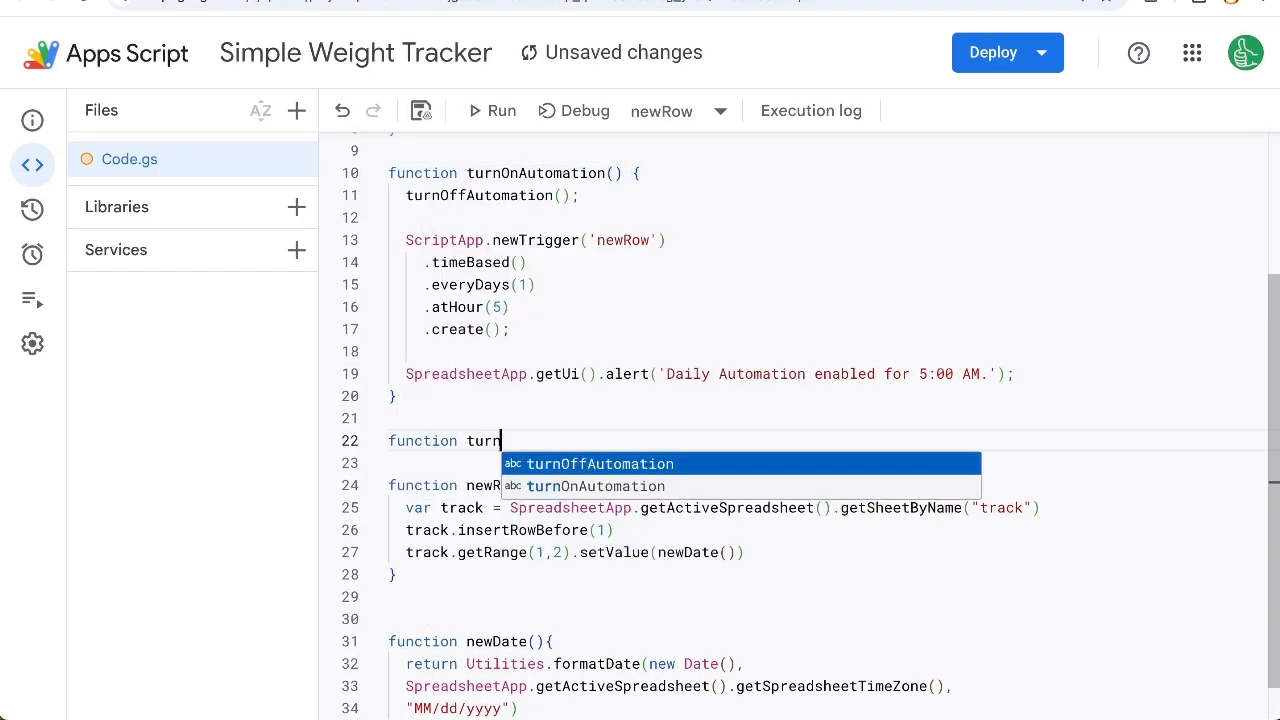
{"action": "key", "text": "Return"}
{"action": "type", "text": "()"}
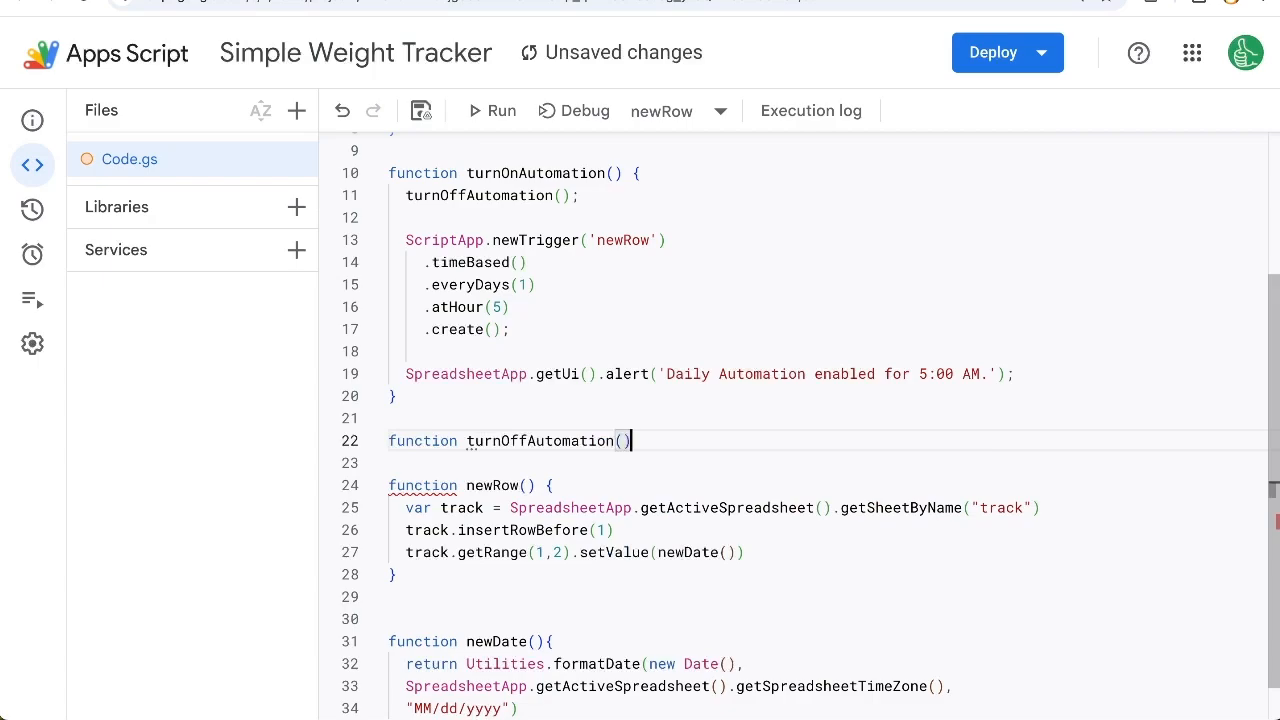
{"action": "key", "text": "ctrl+v"}
Step: Review the trigger-deleting loop in turnOffAutomation and save the script project
{"action": "left_click", "coordinate": [436, 289]}
{"action": "left_click_drag", "start_coordinate": [476, 341], "coordinate": [651, 387]}
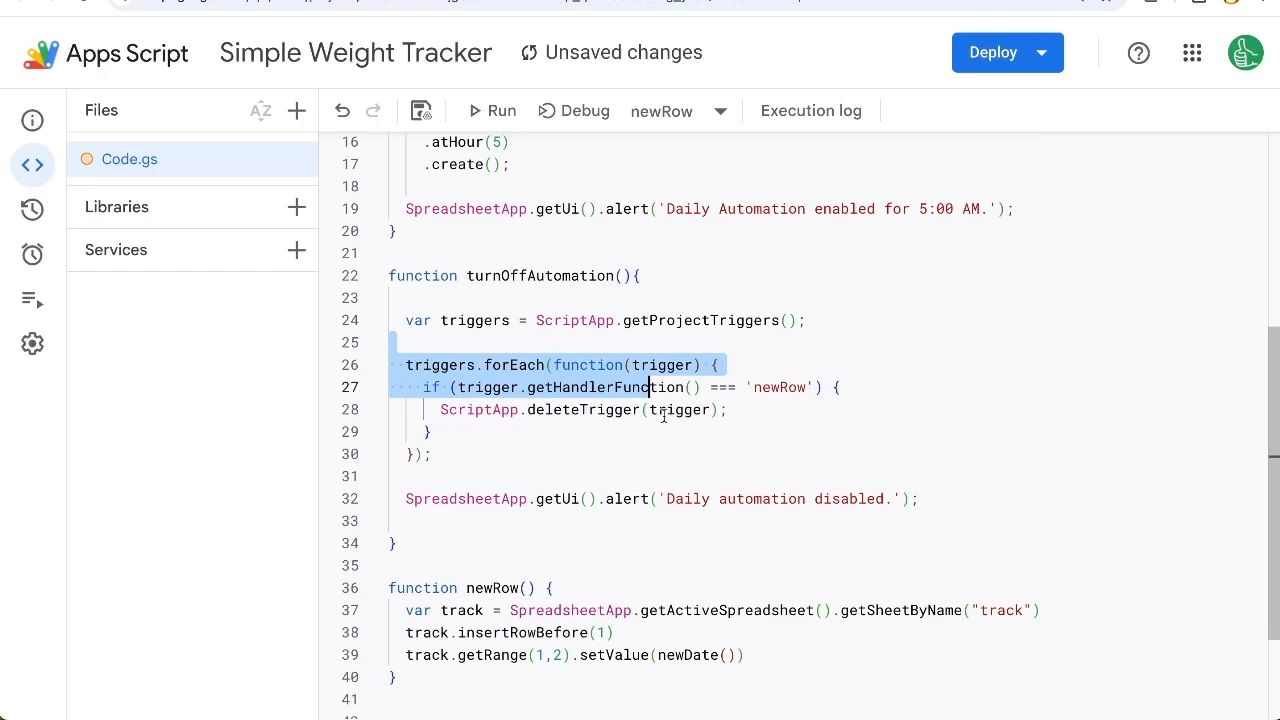
{"action": "left_click_drag", "start_coordinate": [434, 410], "coordinate": [732, 414]}
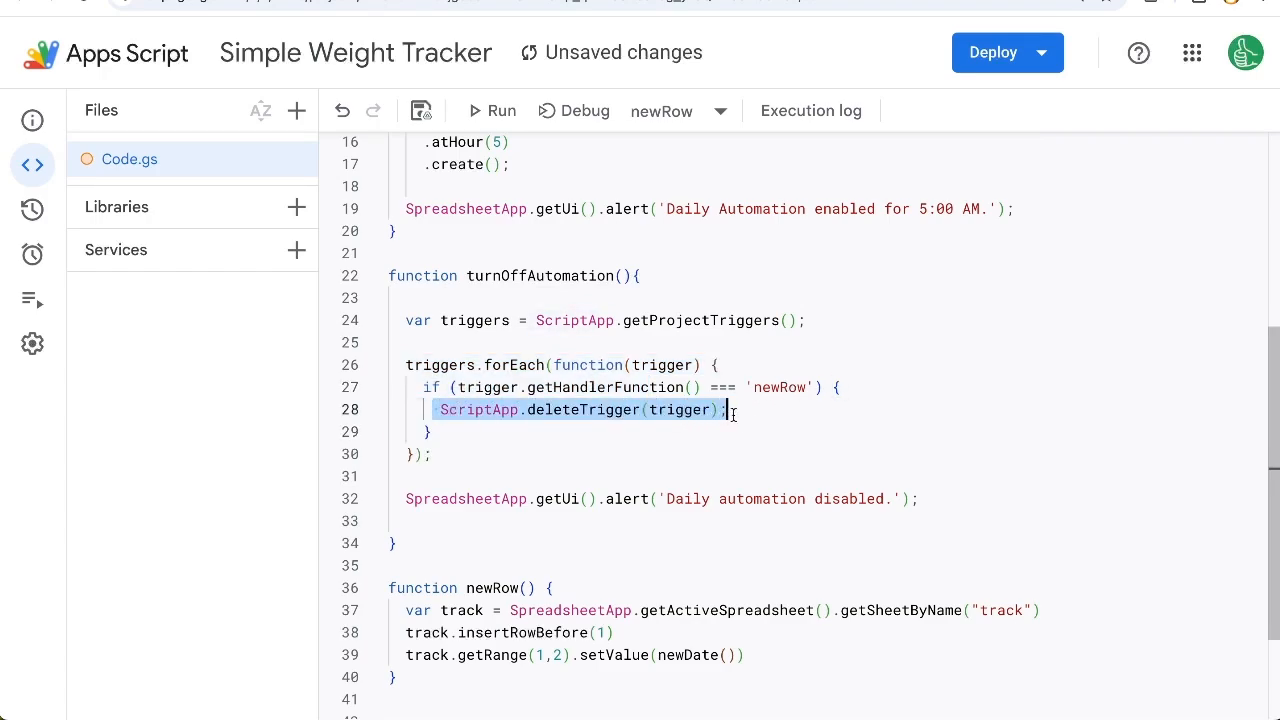
{"action": "left_click", "coordinate": [729, 464]}
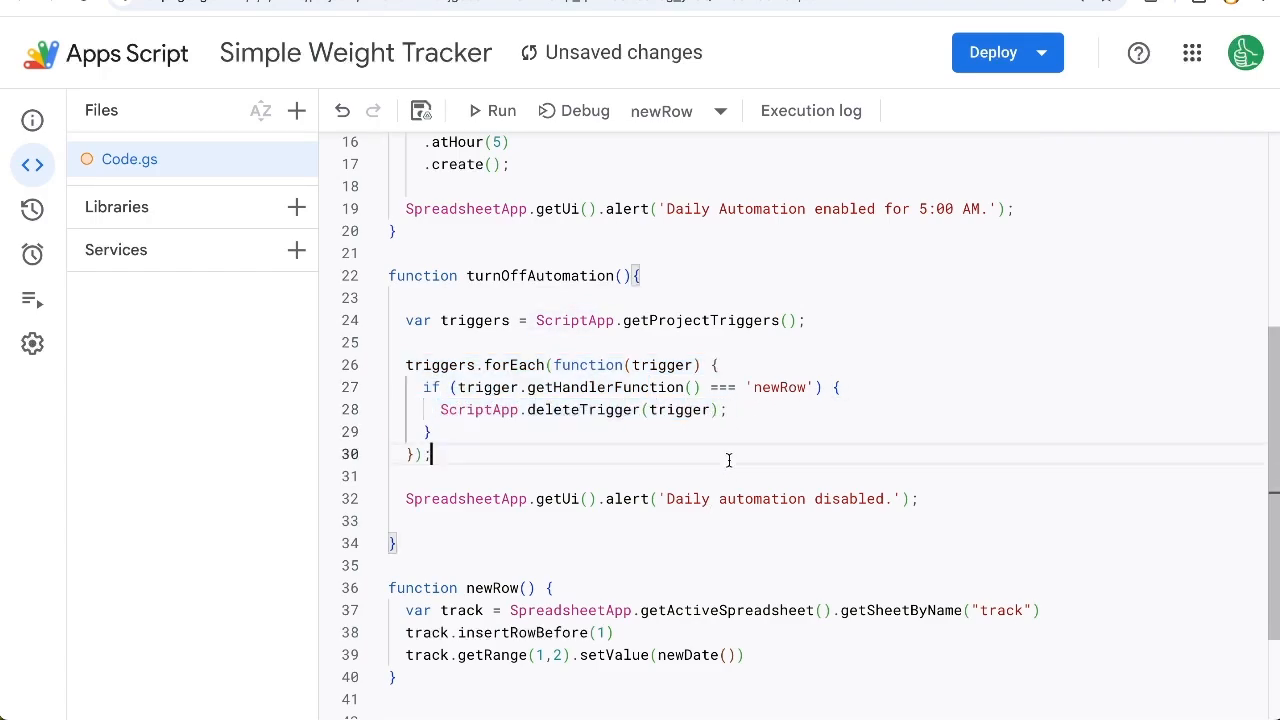
{"action": "key", "text": "ctrl+s"}
{"action": "scroll", "coordinate": [700, 338], "scroll_direction": "up", "scroll_amount": 1}
{"action": "scroll", "coordinate": [700, 335], "scroll_direction": "up", "scroll_amount": 5}
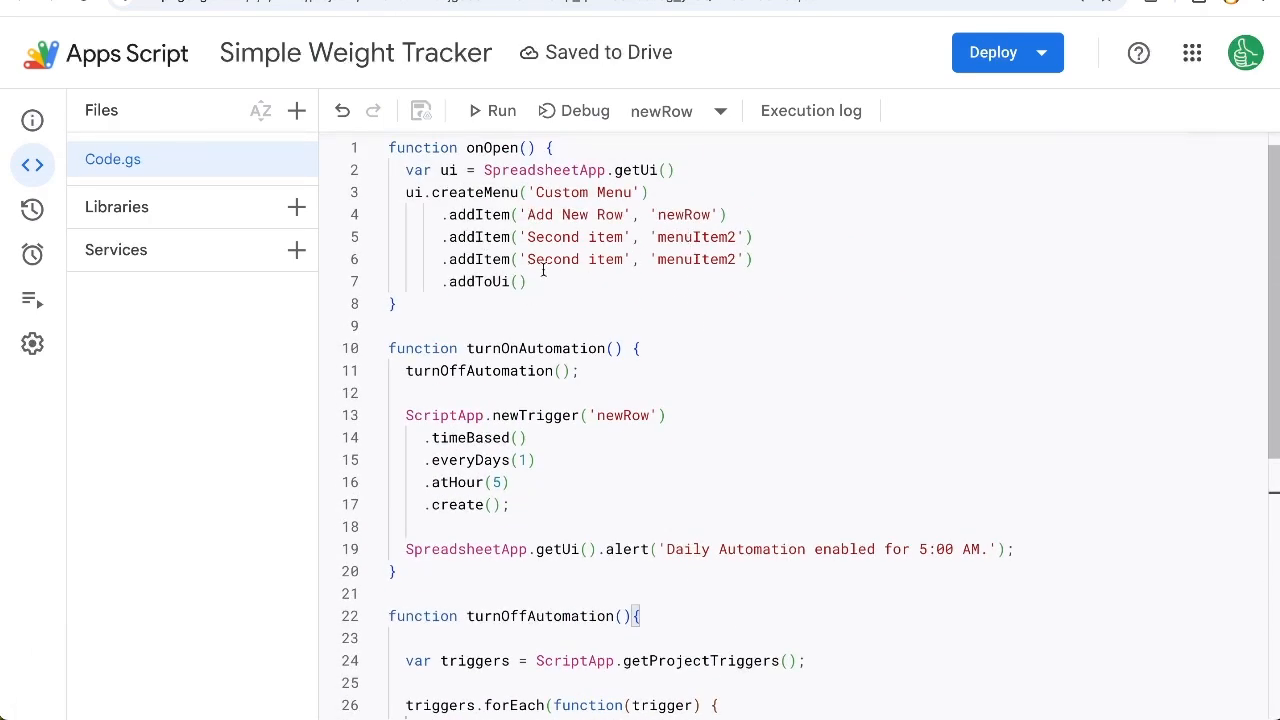
Step: Link the second custom menu item to the turnOnAutomation function and the third to turnOffAutomation
{"action": "double_click", "coordinate": [513, 348]}
{"action": "key", "text": "ctrl+c"}
{"action": "double_click", "coordinate": [700, 237]}
{"action": "key", "text": "ctrl+v"}
{"action": "double_click", "coordinate": [500, 372]}
{"action": "key", "text": "ctrl+c"}
{"action": "double_click", "coordinate": [697, 259]}
{"action": "key", "text": "ctrl+v"}
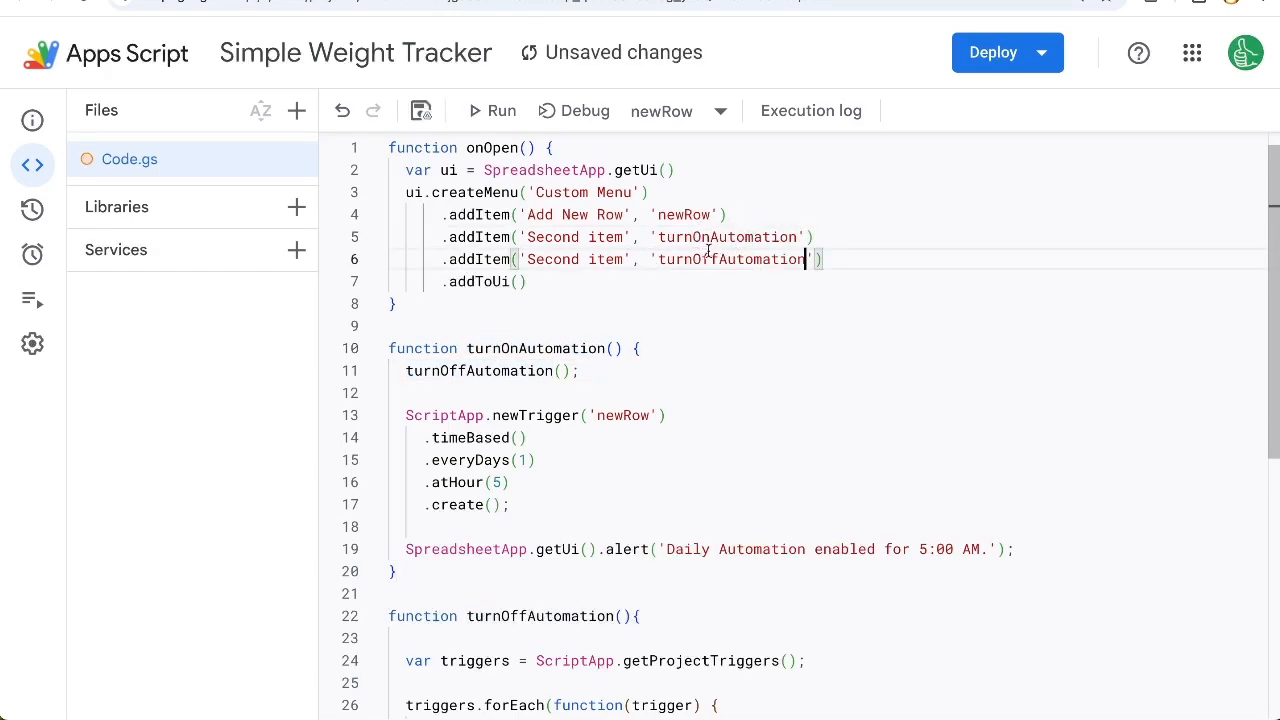
Step: Label the menu item that calls turnOnAutomation 'Turn on Daily New Row'
{"action": "left_click_drag", "start_coordinate": [624, 237], "coordinate": [527, 237]}
{"action": "type", "text": "Turn on Dail"}
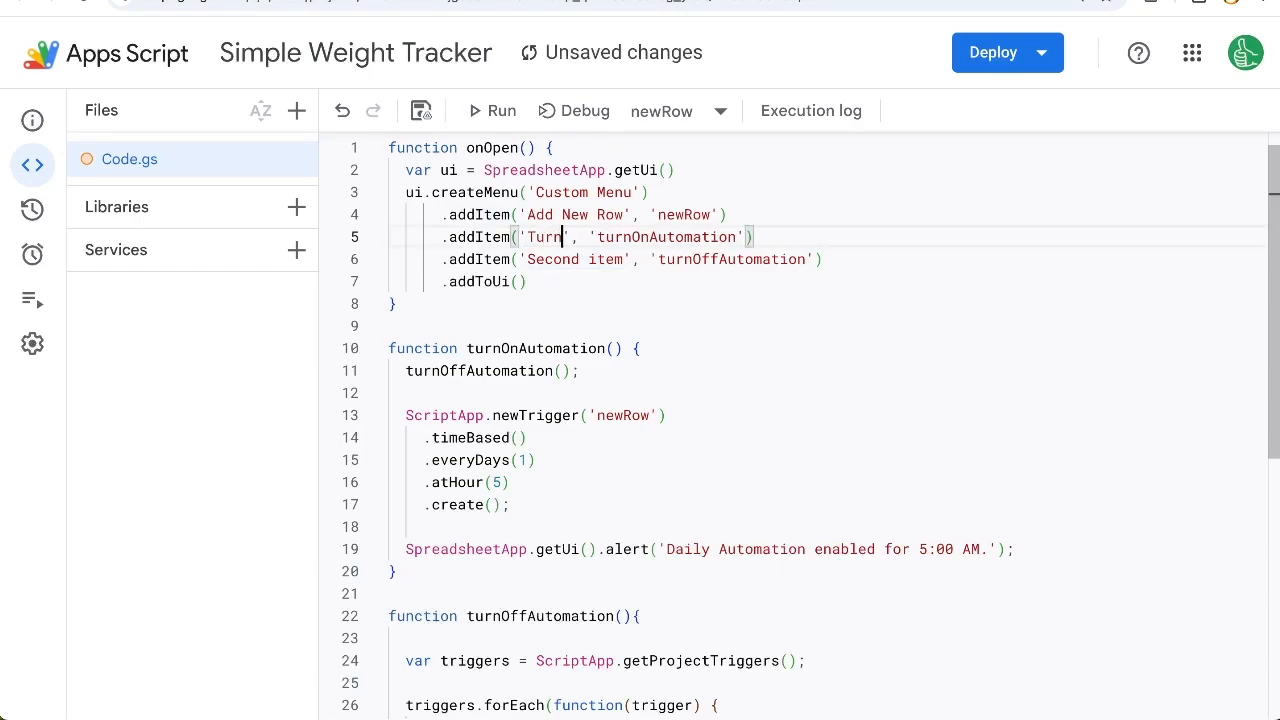
{"action": "type", "text": "y Automation"}
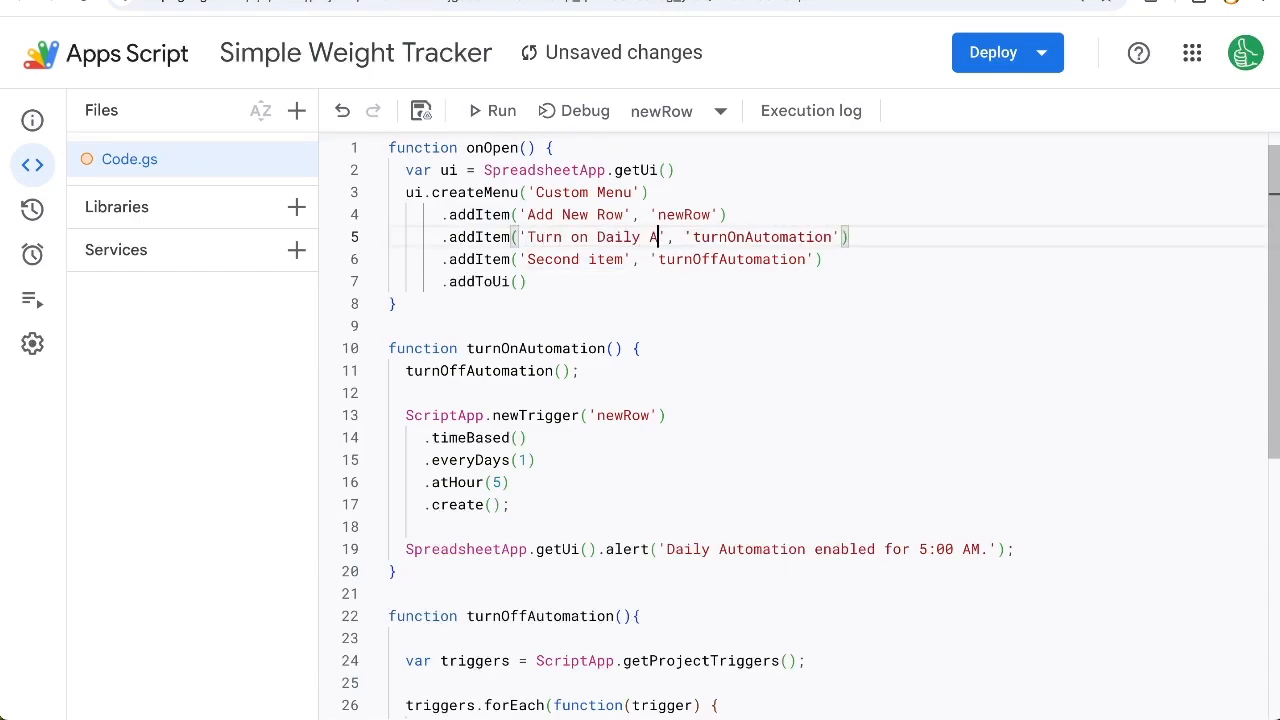
{"action": "left_click_drag", "start_coordinate": [648, 237], "coordinate": [738, 237]}
{"action": "type", "text": "New Row"}
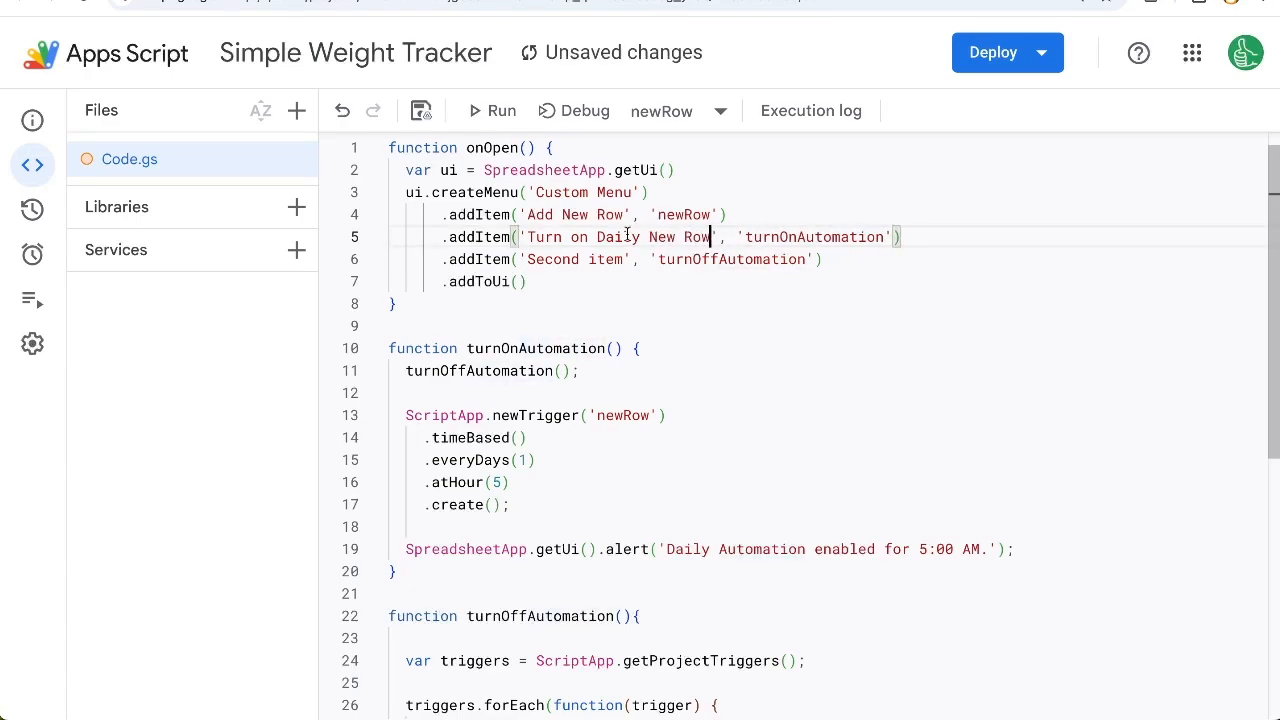
Step: Reuse the turn-on label for the turnOffAutomation menu item, changing it to 'Turn off Daily New Row'
{"action": "left_click_drag", "start_coordinate": [527, 237], "coordinate": [714, 237]}
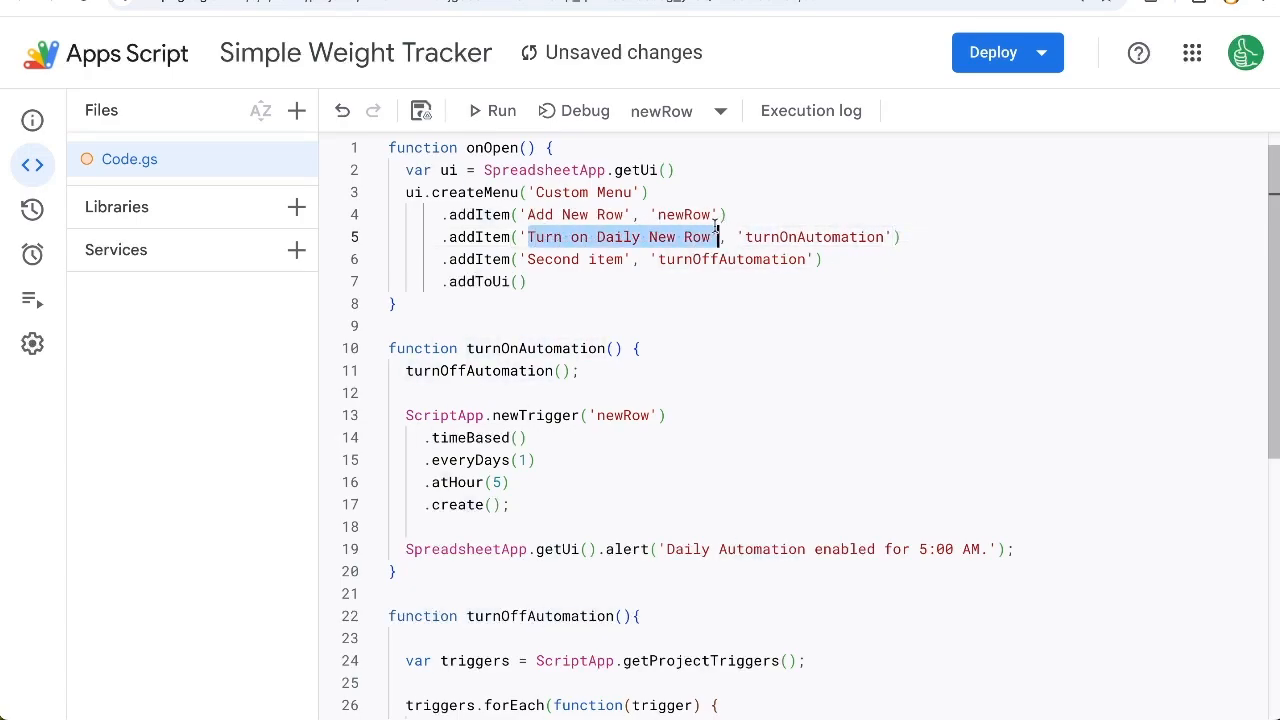
{"action": "double_click", "coordinate": [566, 259]}
{"action": "left_click_drag", "start_coordinate": [590, 259], "coordinate": [625, 259]}
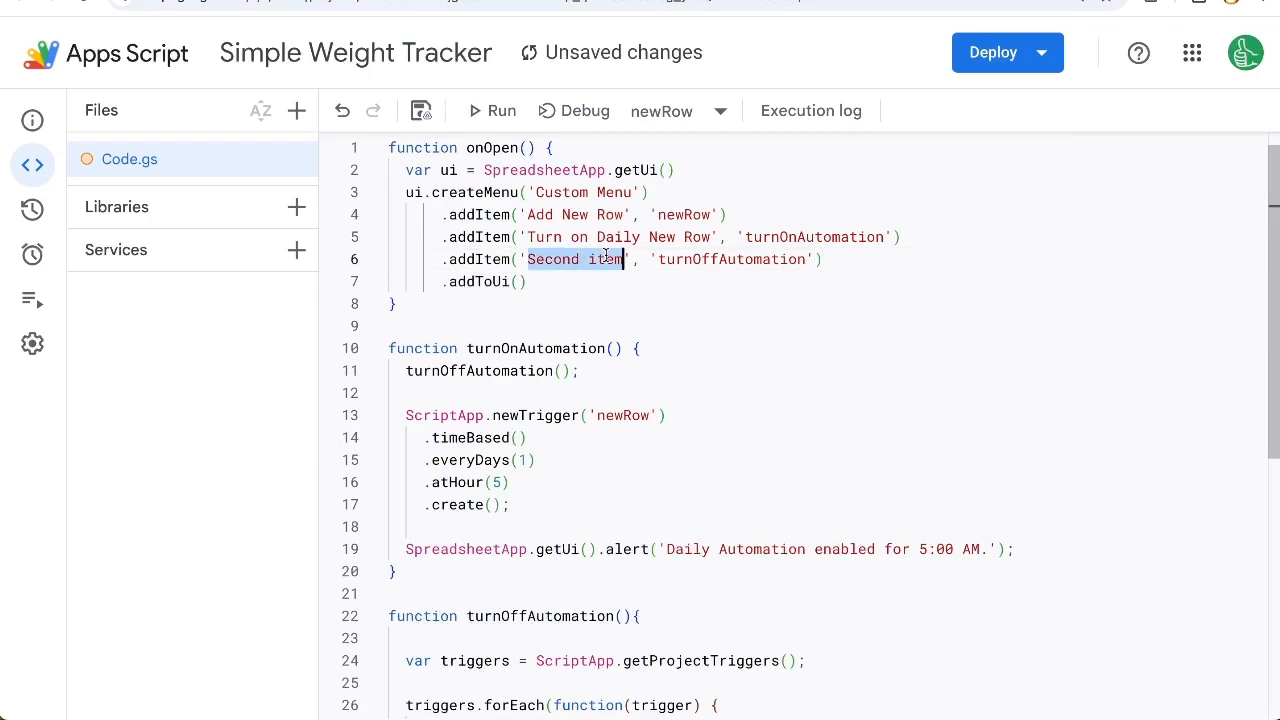
{"action": "key", "text": "ctrl+v"}
{"action": "left_click", "coordinate": [588, 259]}
{"action": "key", "text": "BackSpace"}
{"action": "type", "text": "ff"}
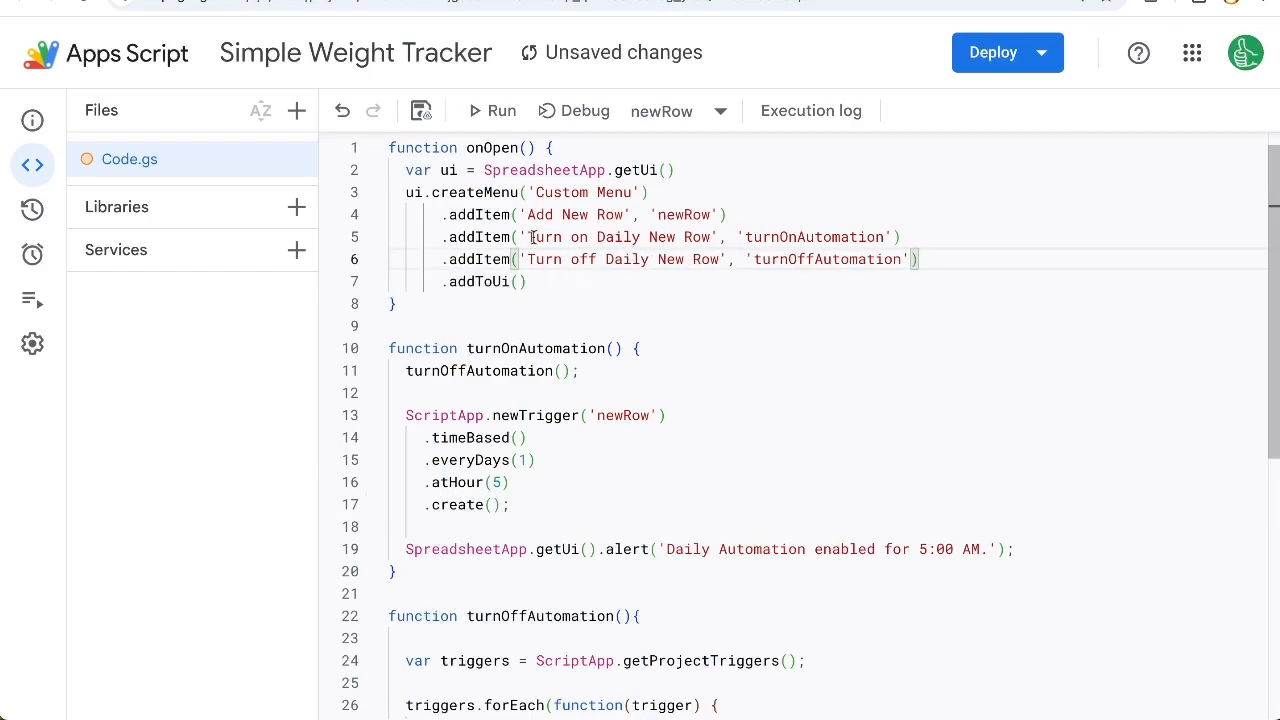
Step: Prefix the turn-on label with a green circle emoji and the turn-off label with a red circle emoji, and save the script
{"action": "left_click", "coordinate": [529, 237]}
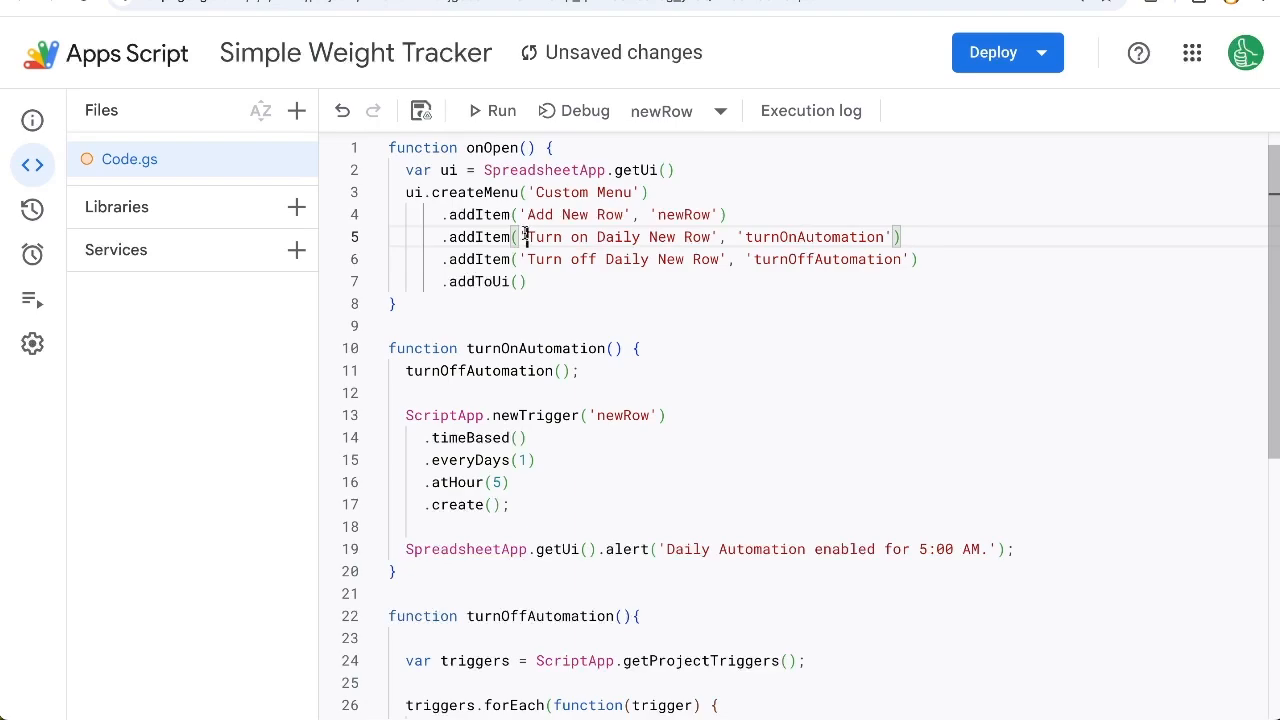
{"action": "key", "text": "ctrl+super+space"}
{"action": "key", "text": "Escape"}
{"action": "key", "text": "super+v"}
{"action": "left_click", "coordinate": [530, 259]}
{"action": "key", "text": "ctrl+super+space"}
{"action": "type", "text": "re"}
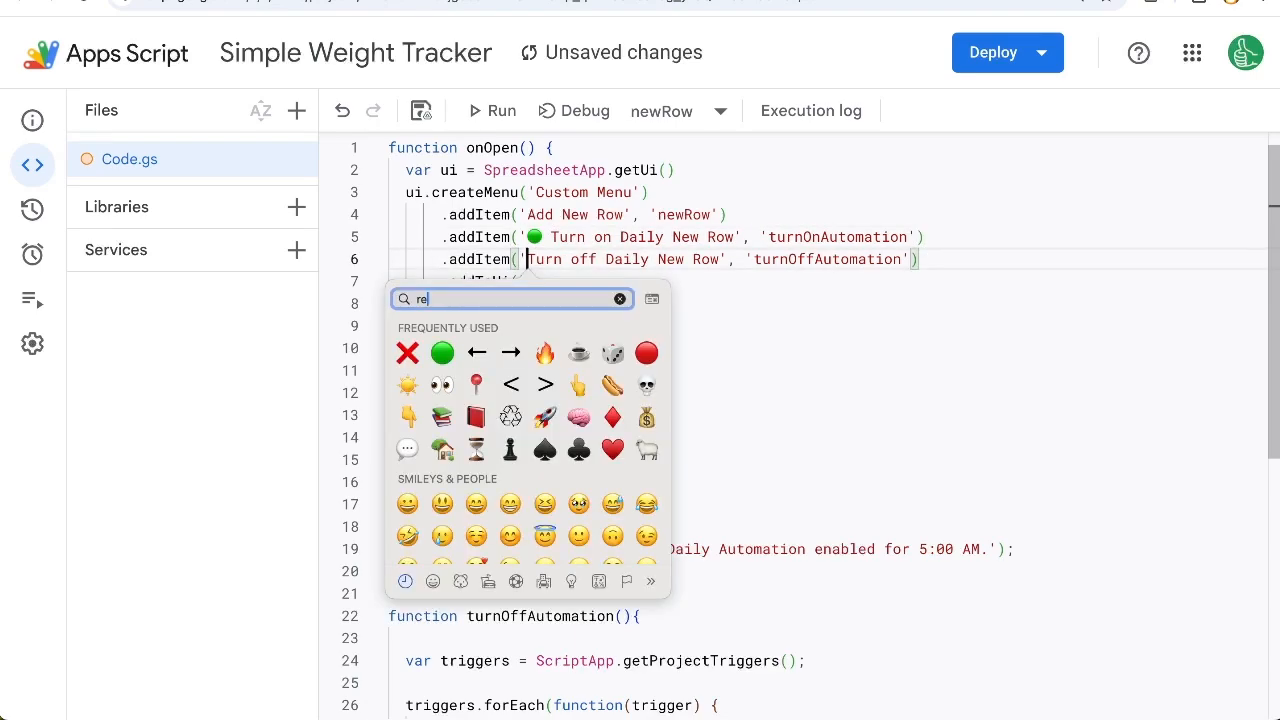
{"action": "left_click", "coordinate": [620, 299]}
{"action": "left_click", "coordinate": [442, 354]}
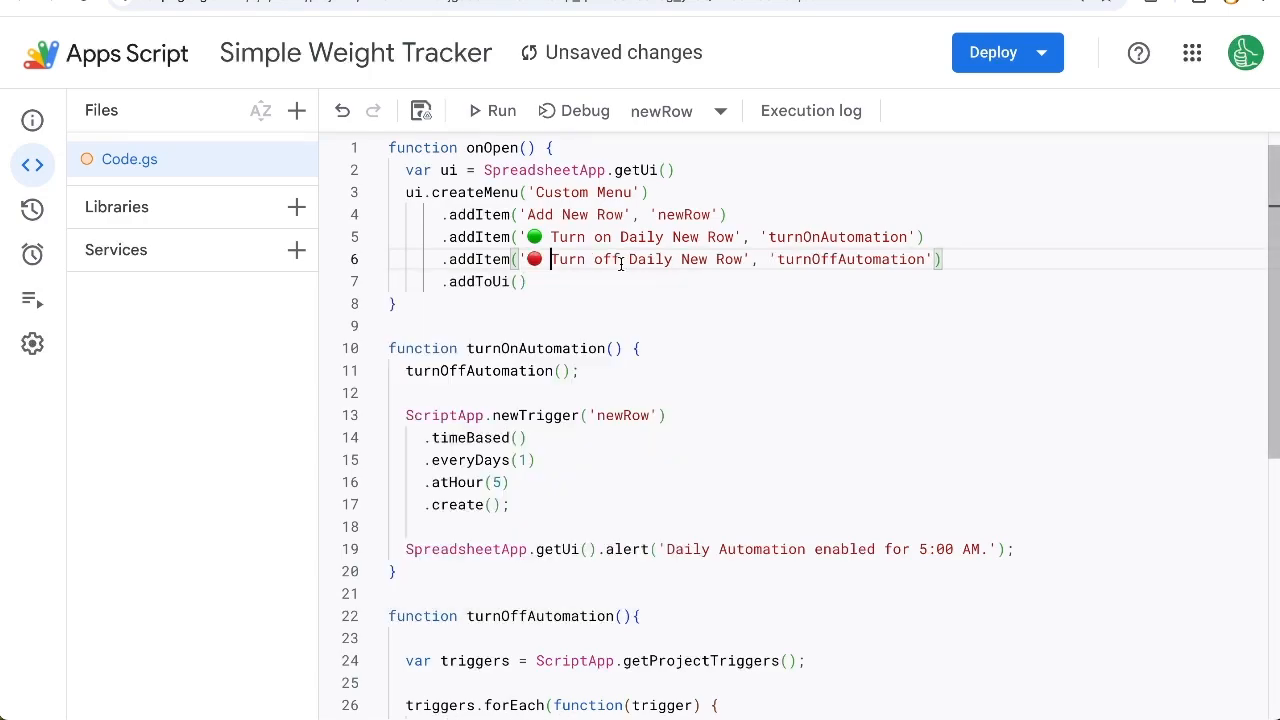
{"action": "key", "text": "super+s"}
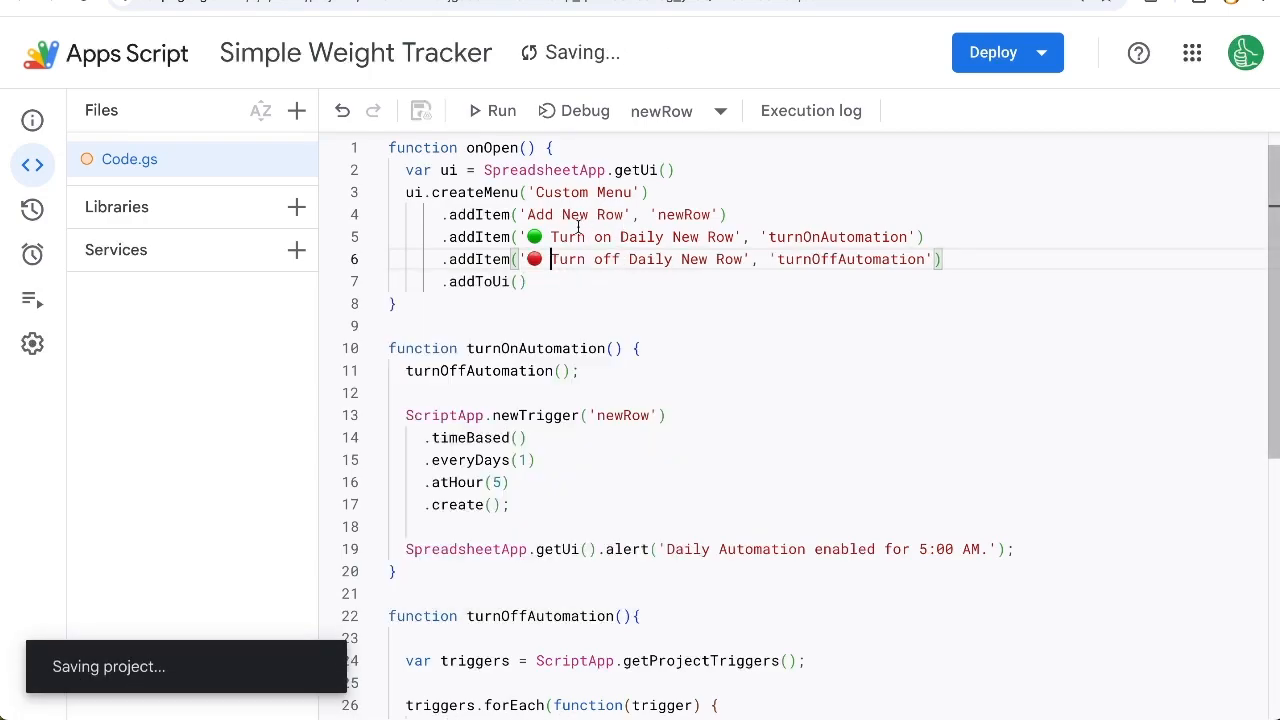
Step: Switch to the weight loss tracker spreadsheet, reload it and run the custom Add New Row command
{"action": "left_click", "coordinate": [120, 0]}
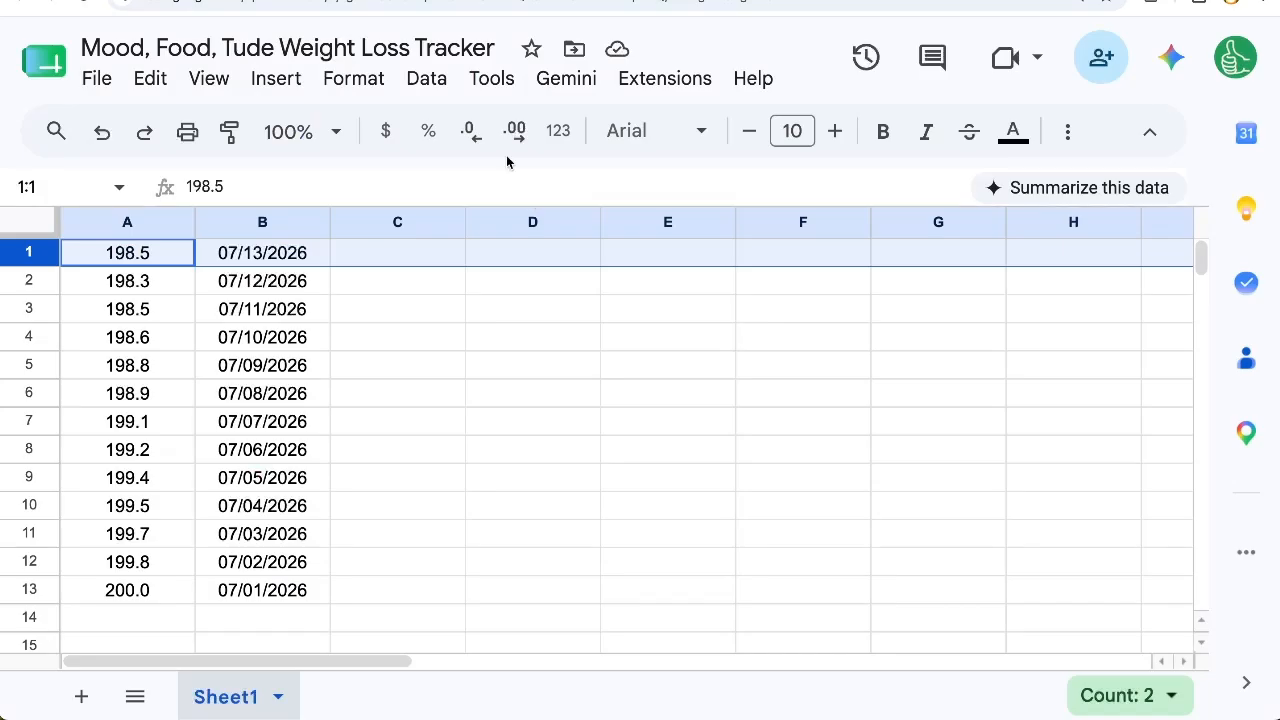
{"action": "key", "text": "ctrl+Tab"}
{"action": "key", "text": "ctrl+Tab"}
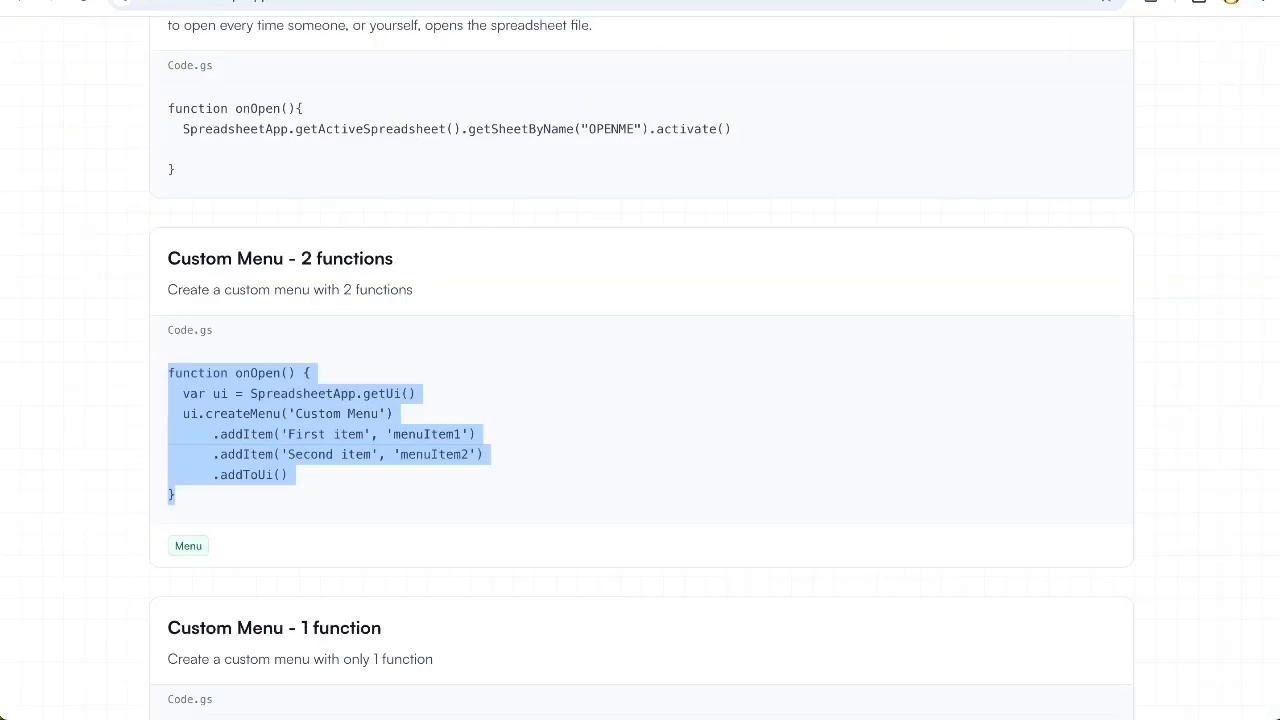
{"action": "key", "text": "ctrl+Tab"}
{"action": "left_click", "coordinate": [89, 3]}
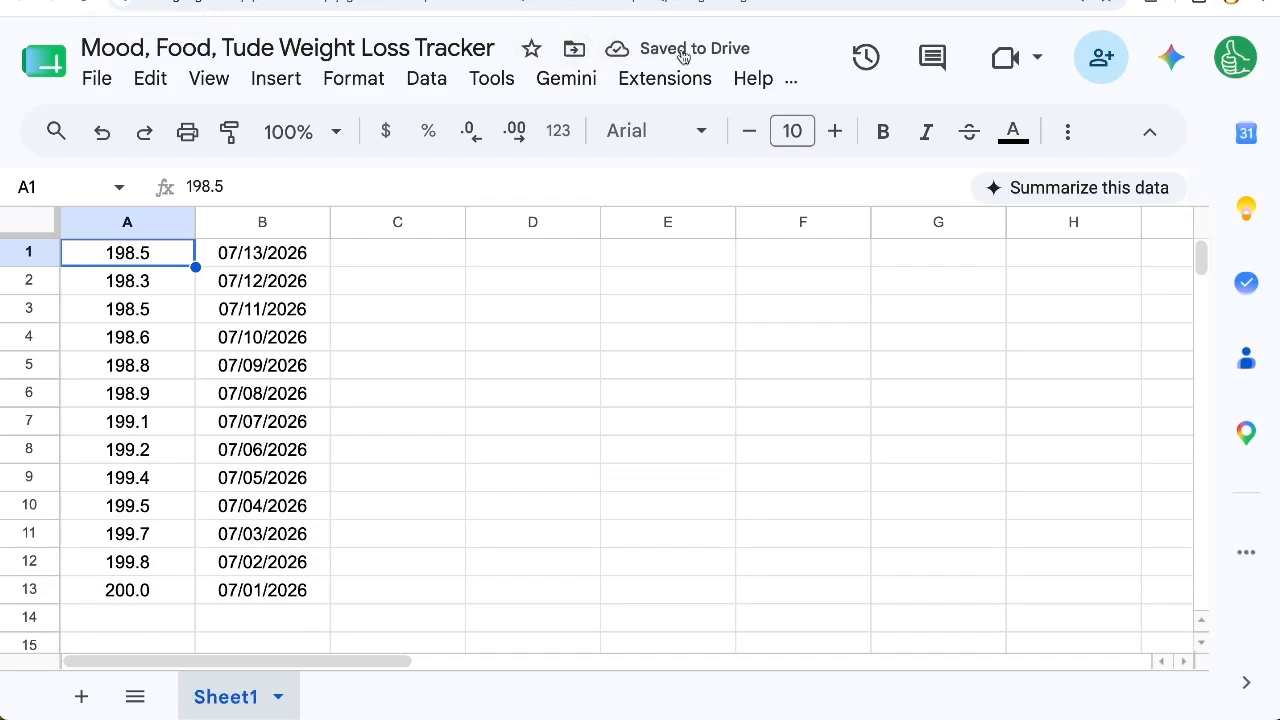
{"action": "key", "text": "ctrl+minus"}
{"action": "left_click", "coordinate": [706, 72]}
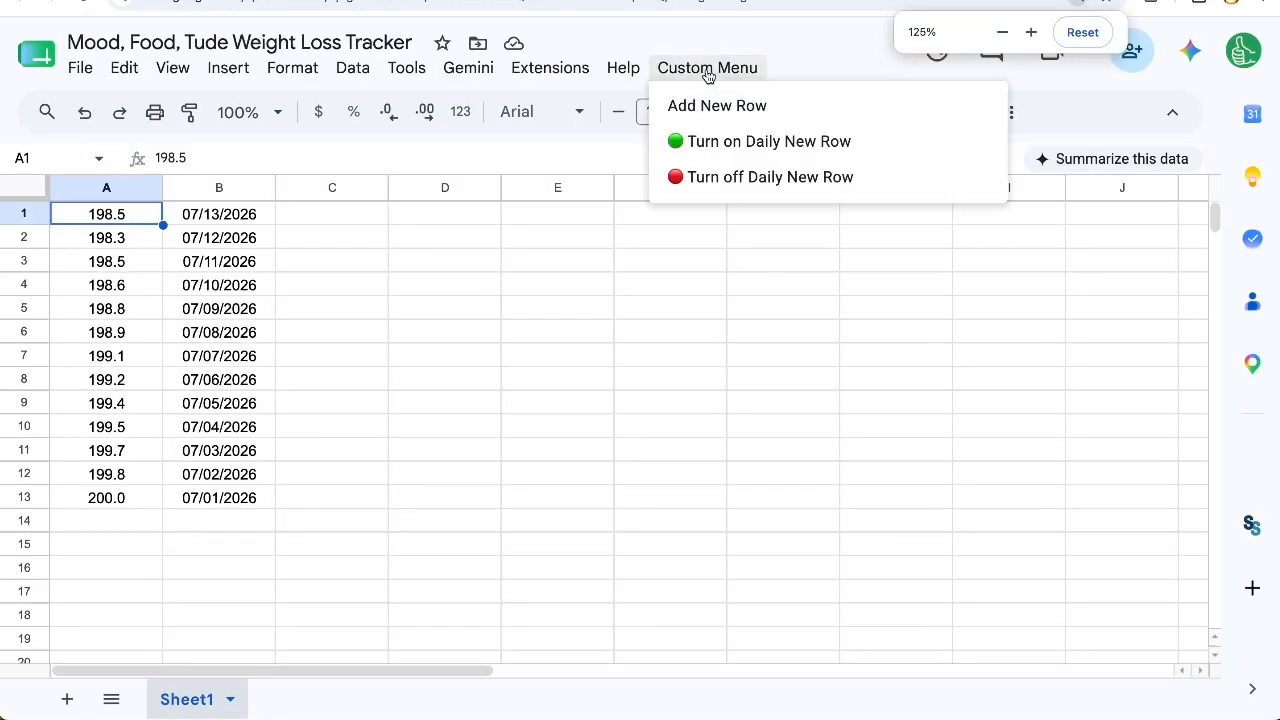
{"action": "left_click", "coordinate": [740, 115]}
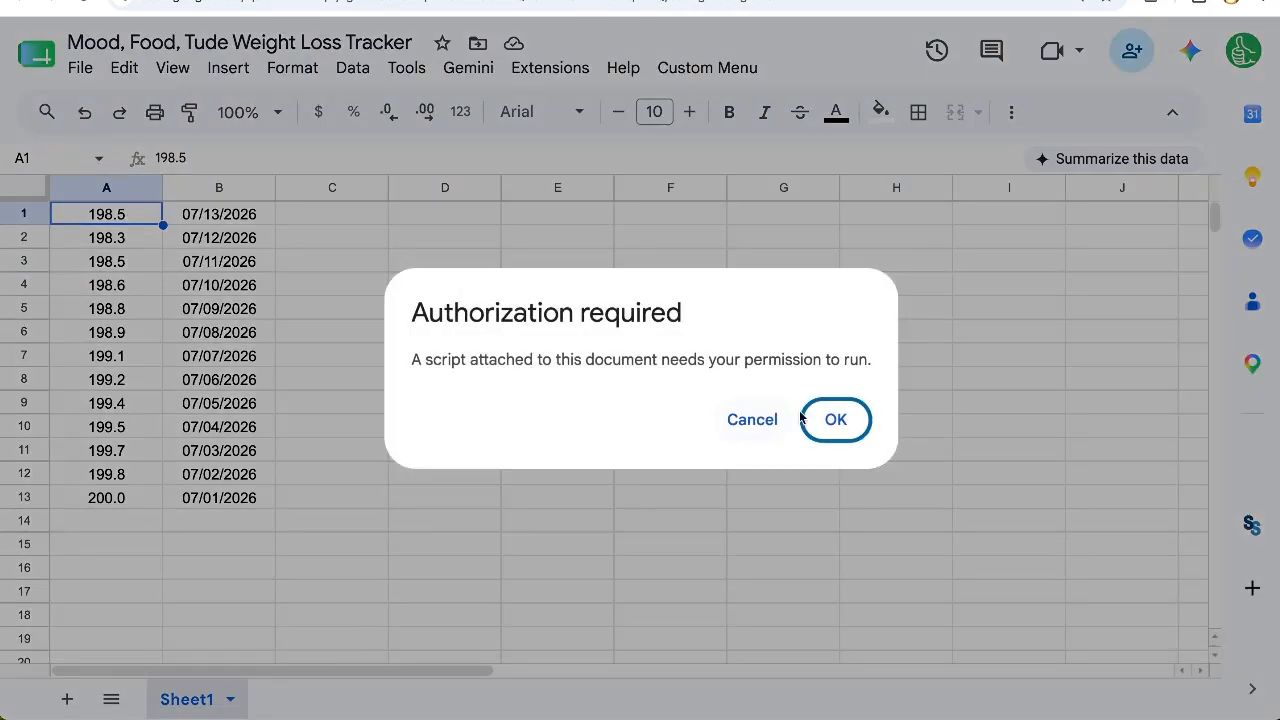
Step: Authorize the Simple Weight Tracker script, granting it all requested access to the Google account
{"action": "left_click", "coordinate": [834, 419]}
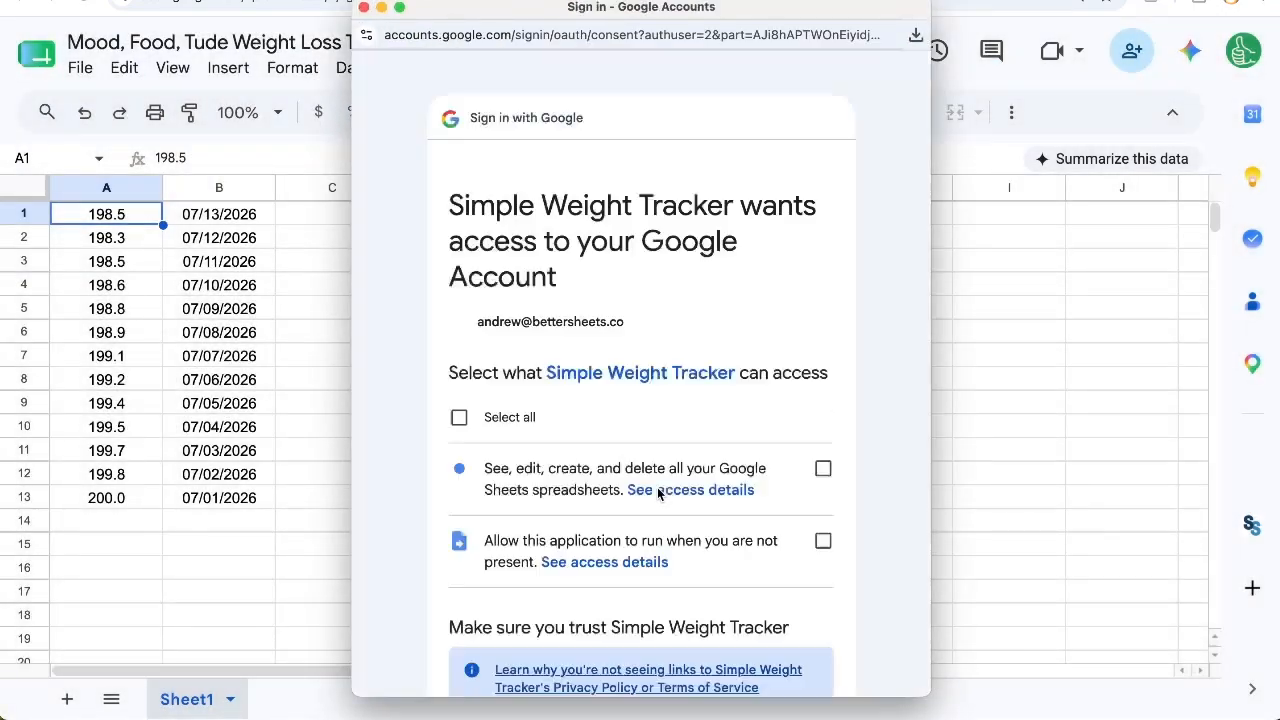
{"action": "left_click", "coordinate": [459, 418]}
{"action": "scroll", "coordinate": [490, 428], "scroll_direction": "down", "scroll_amount": 3}
{"action": "scroll", "coordinate": [490, 428], "scroll_direction": "down", "scroll_amount": 3}
{"action": "left_click", "coordinate": [740, 557]}
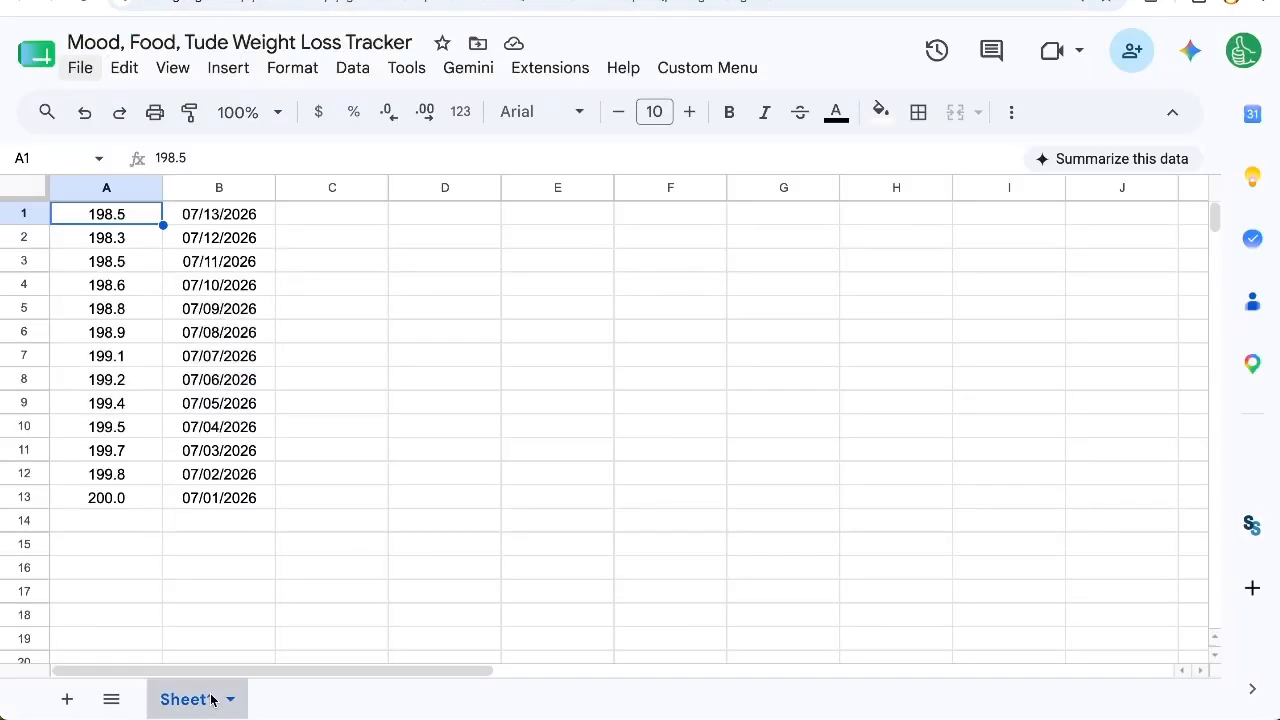
Step: Rename the spreadsheet's Sheet1 to 'track'
{"action": "double_click", "coordinate": [185, 700]}
{"action": "type", "text": "track"}
{"action": "key", "text": "Return"}
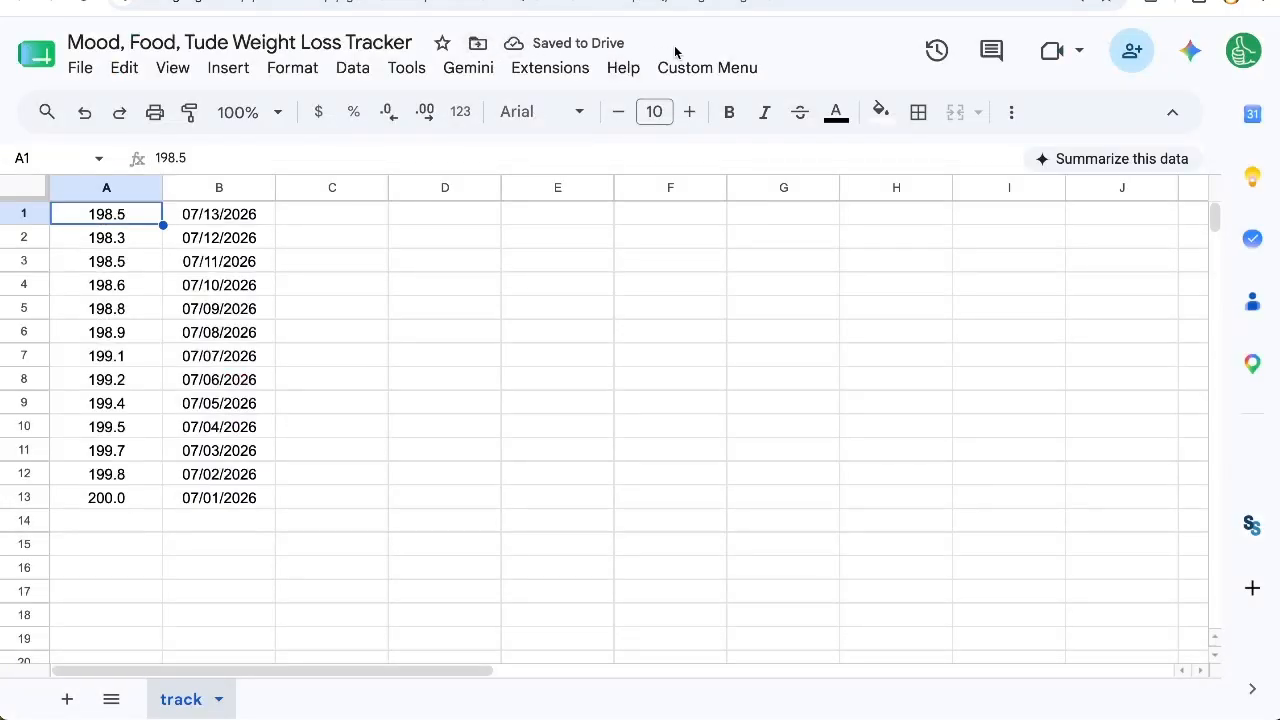
Step: Rename the custom menu to 'Weight Loss' in the onOpen function of the script and save it
{"action": "left_click", "coordinate": [700, 67]}
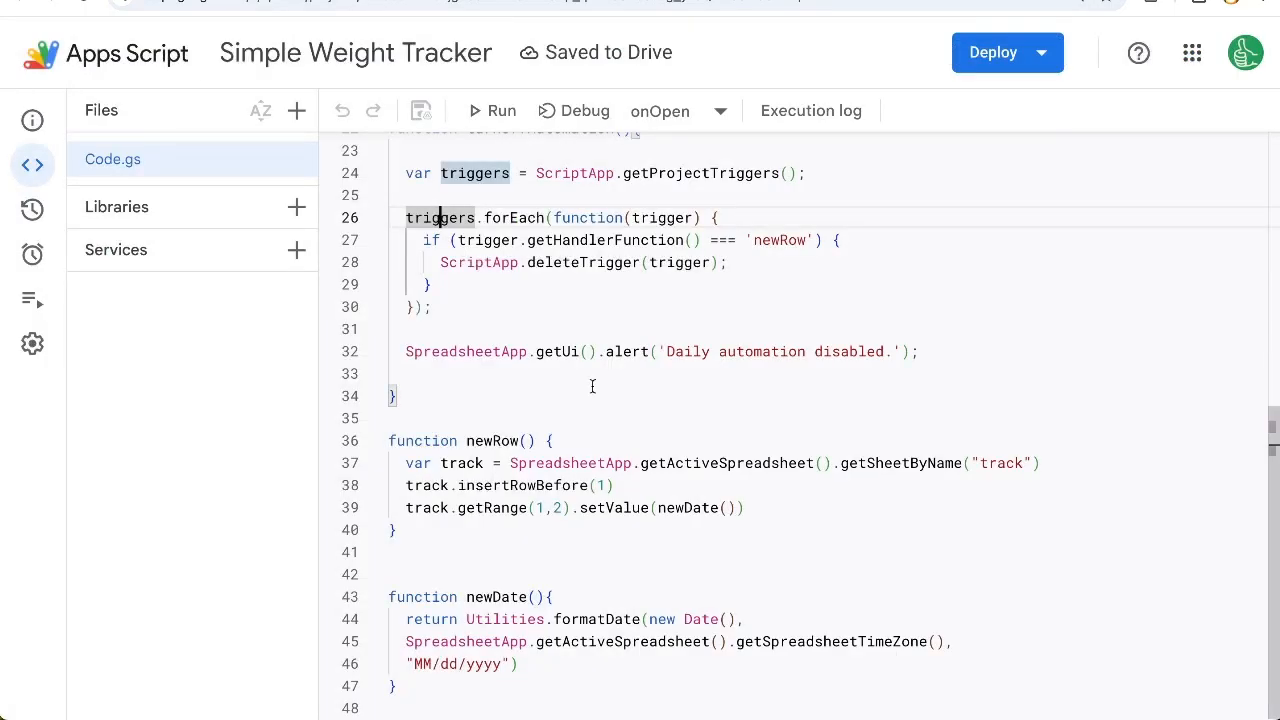
{"action": "scroll", "coordinate": [613, 344], "scroll_direction": "up", "scroll_amount": 5}
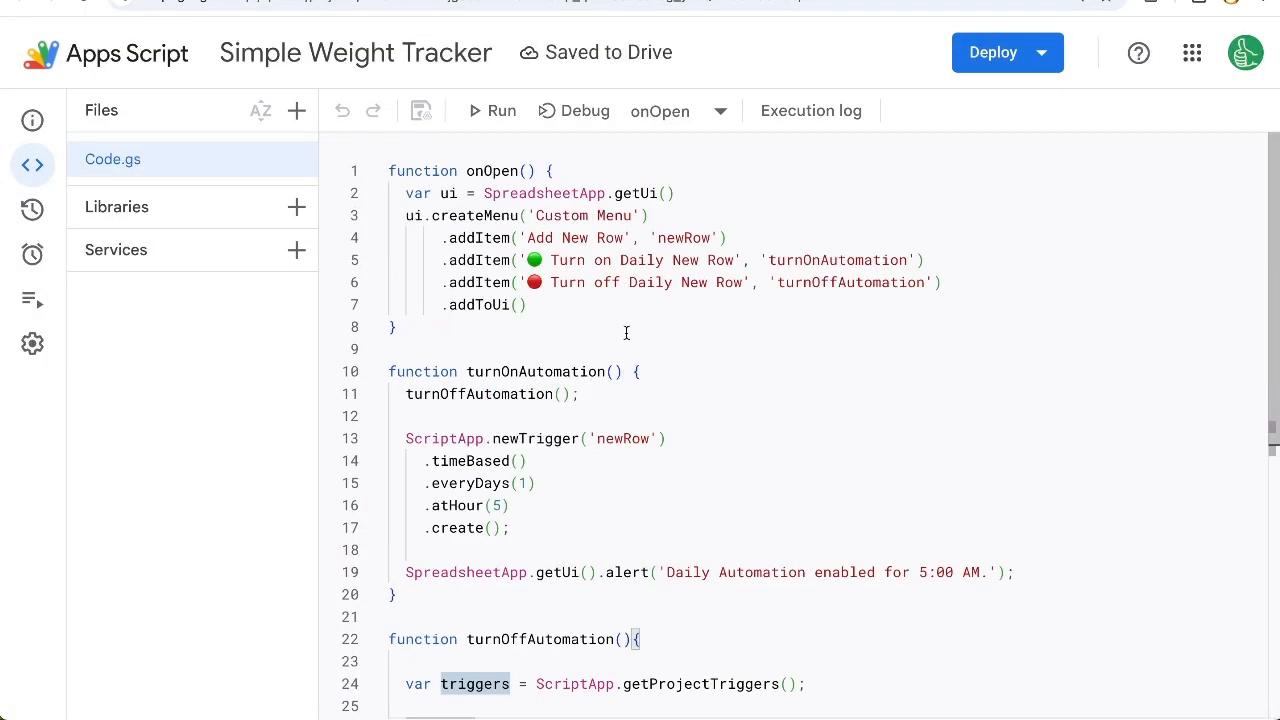
{"action": "left_click_drag", "start_coordinate": [632, 215], "coordinate": [543, 215]}
{"action": "key", "text": "BackSpace"}
{"action": "type", "text": "Weight L"}
{"action": "type", "text": "oss"}
{"action": "key", "text": "ctrl+s"}
{"action": "key", "text": "ctrl+s"}
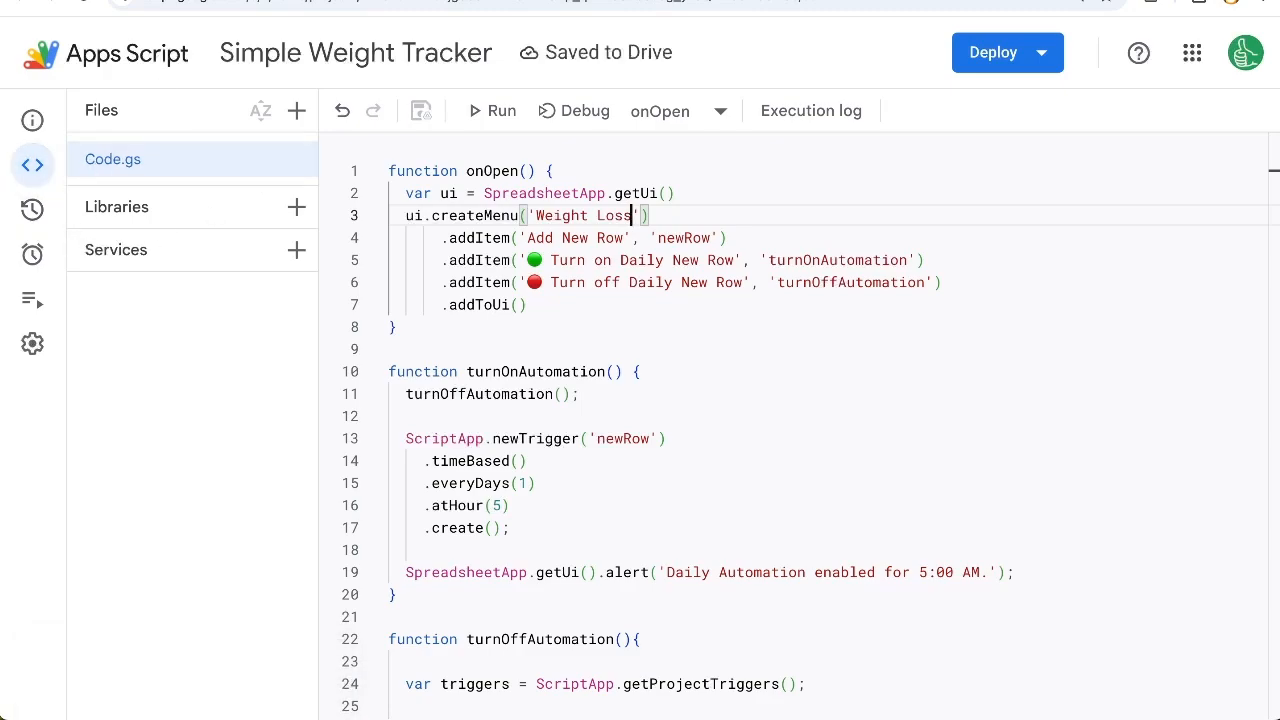
Step: Test the Add New Row command in the reloaded tracker spreadsheet and delete the row it inserts
{"action": "key", "text": "ctrl+shift+Tab"}
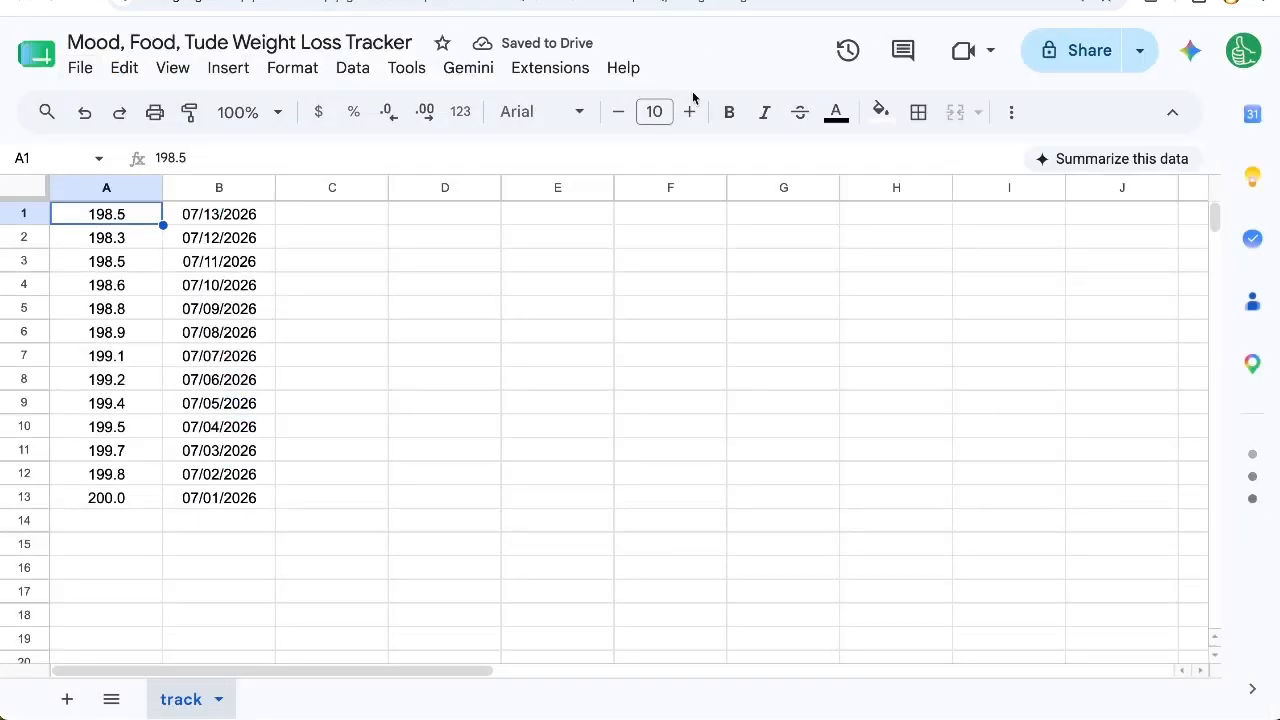
{"action": "left_click", "coordinate": [698, 68]}
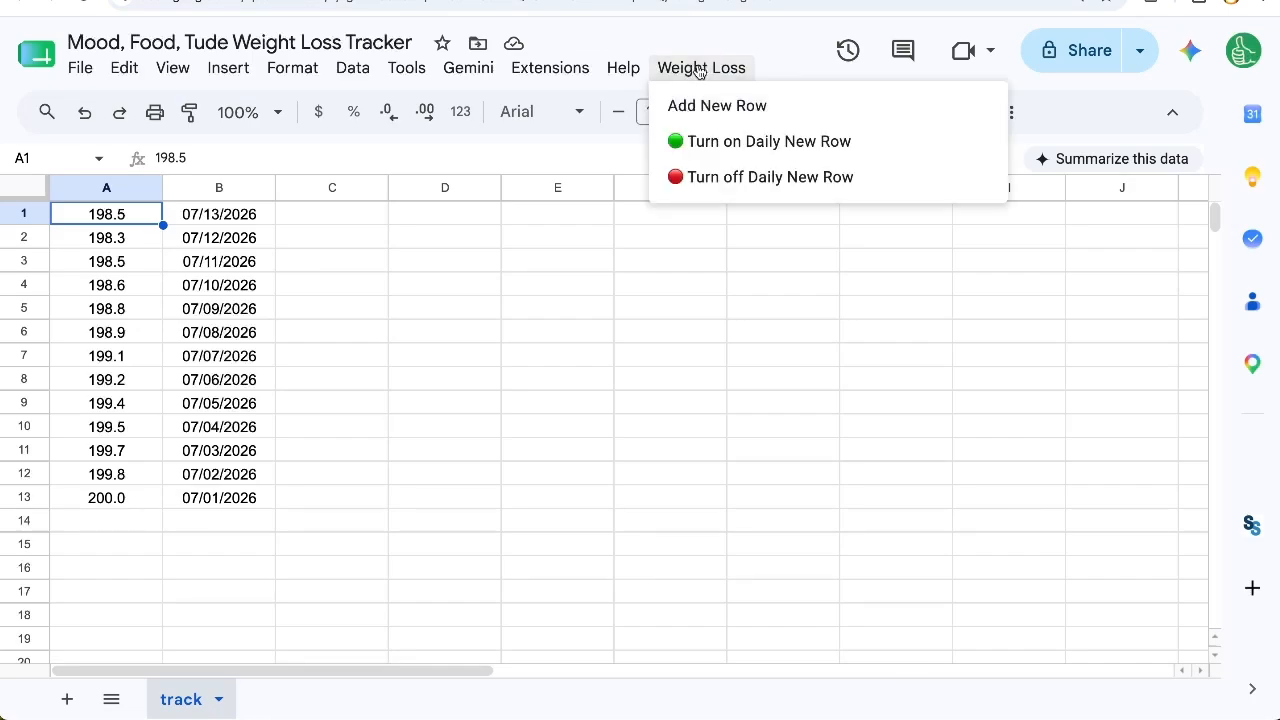
{"action": "left_click", "coordinate": [709, 106]}
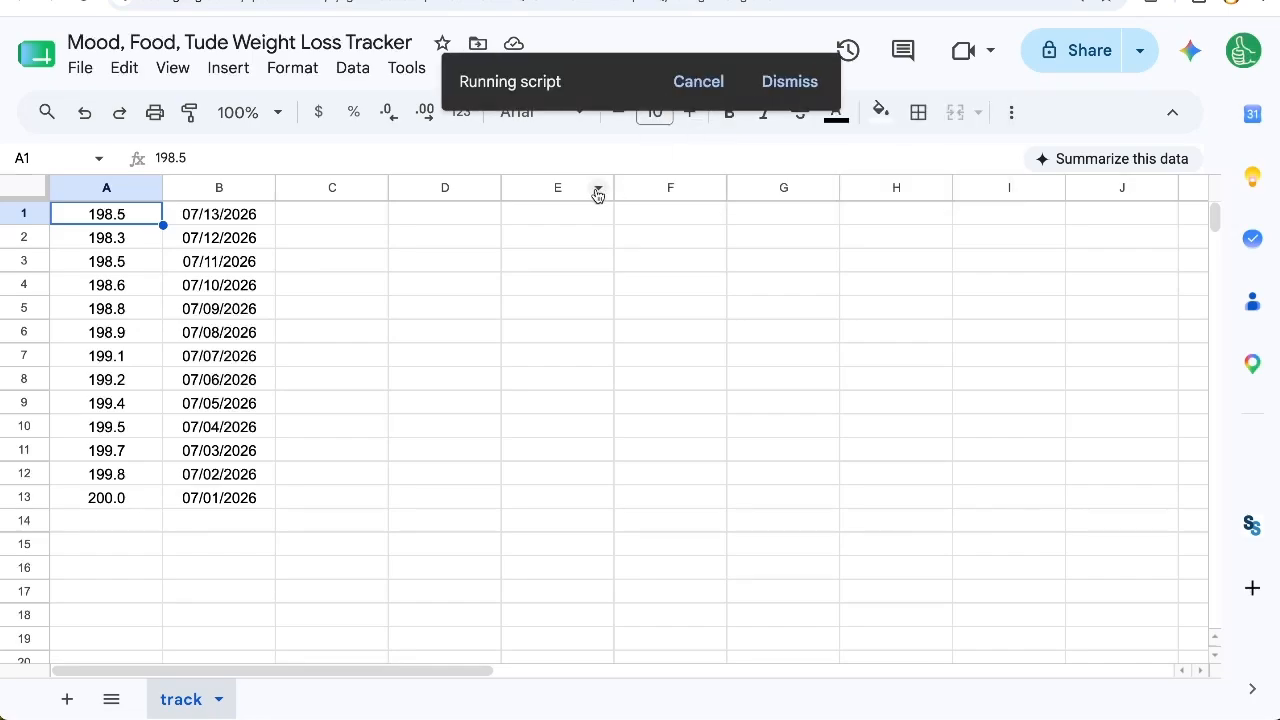
{"action": "left_click", "coordinate": [12, 214]}
{"action": "right_click", "coordinate": [12, 214]}
{"action": "left_click", "coordinate": [126, 388]}
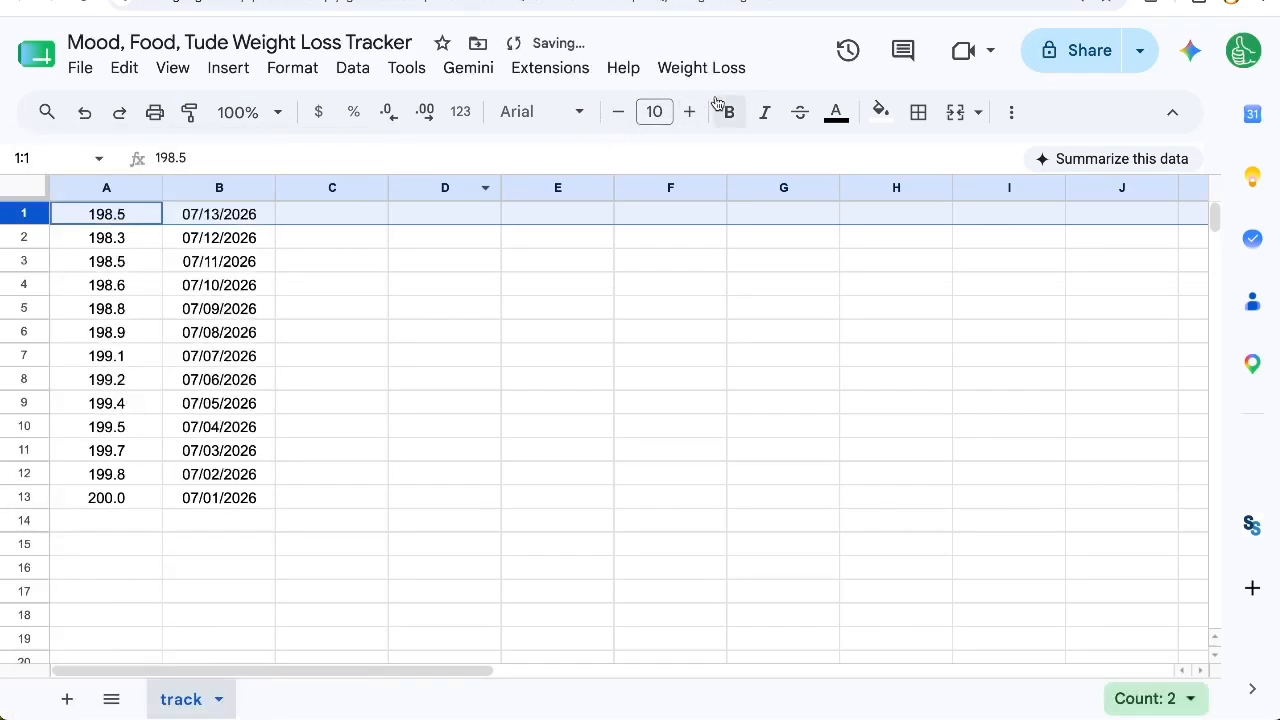
Step: Run the custom Turn on Daily New Row command and dismiss its alerts
{"action": "left_click", "coordinate": [714, 67]}
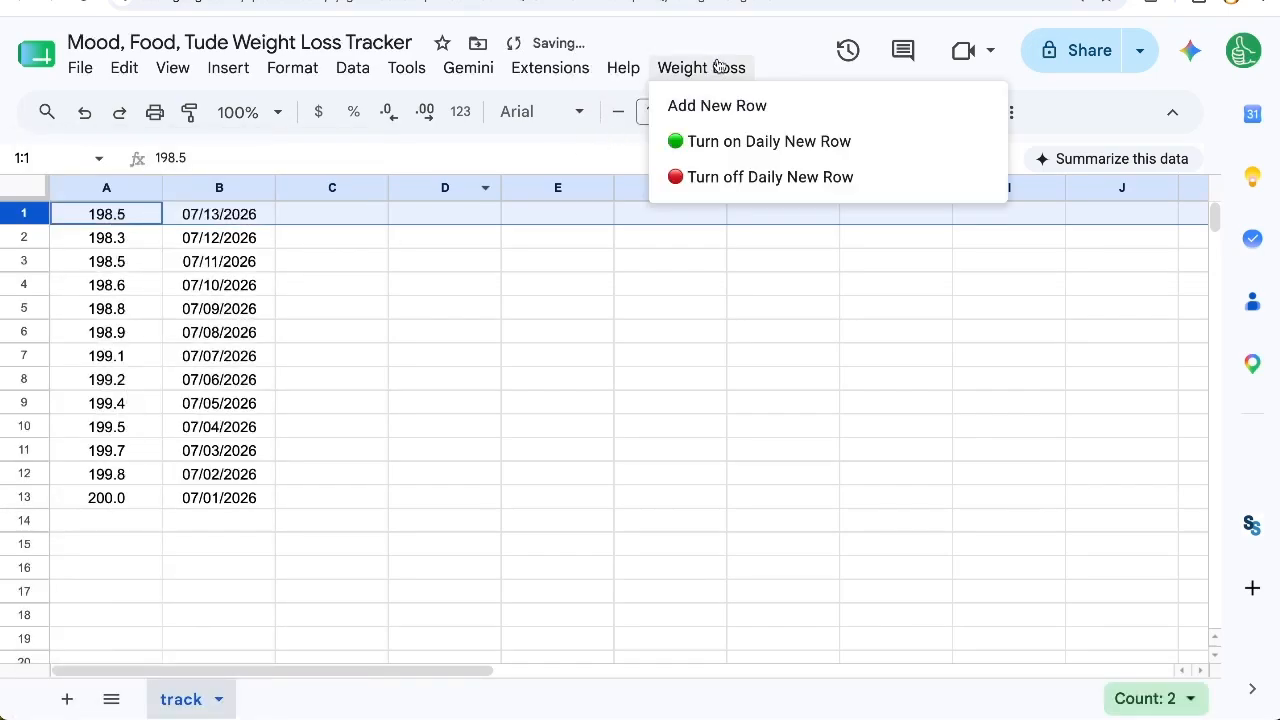
{"action": "left_click", "coordinate": [766, 145]}
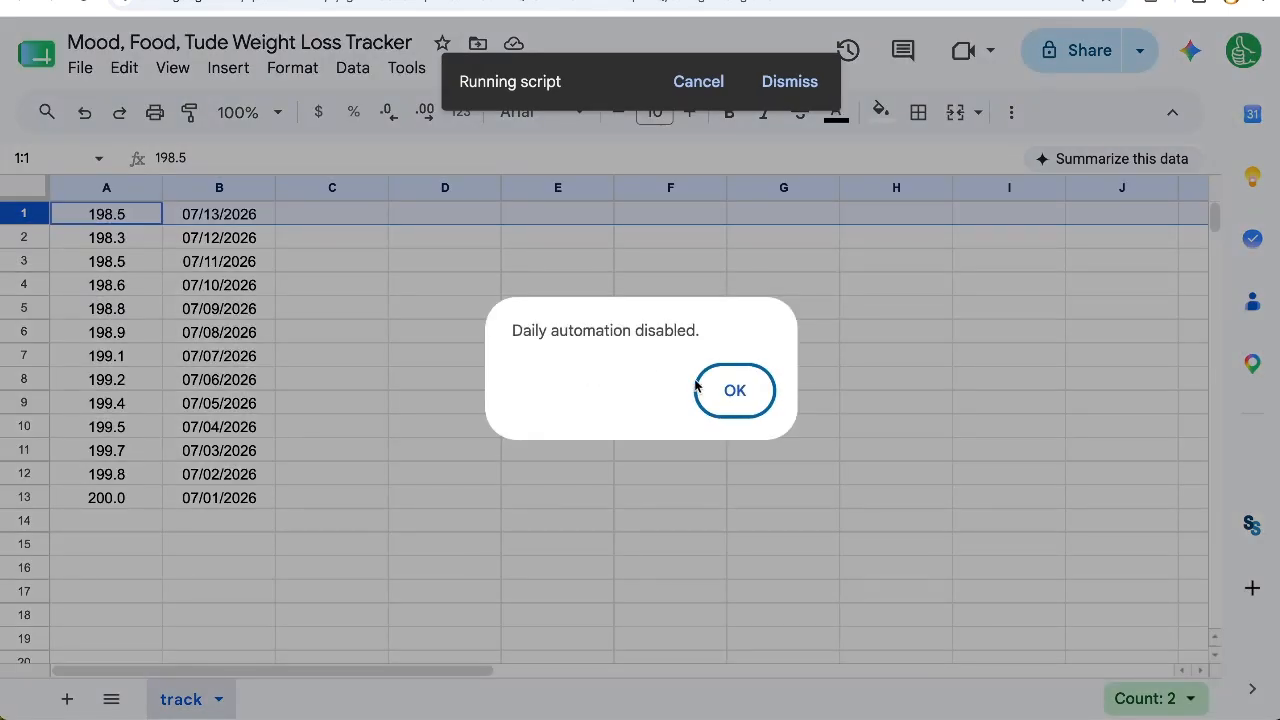
{"action": "left_click", "coordinate": [735, 390]}
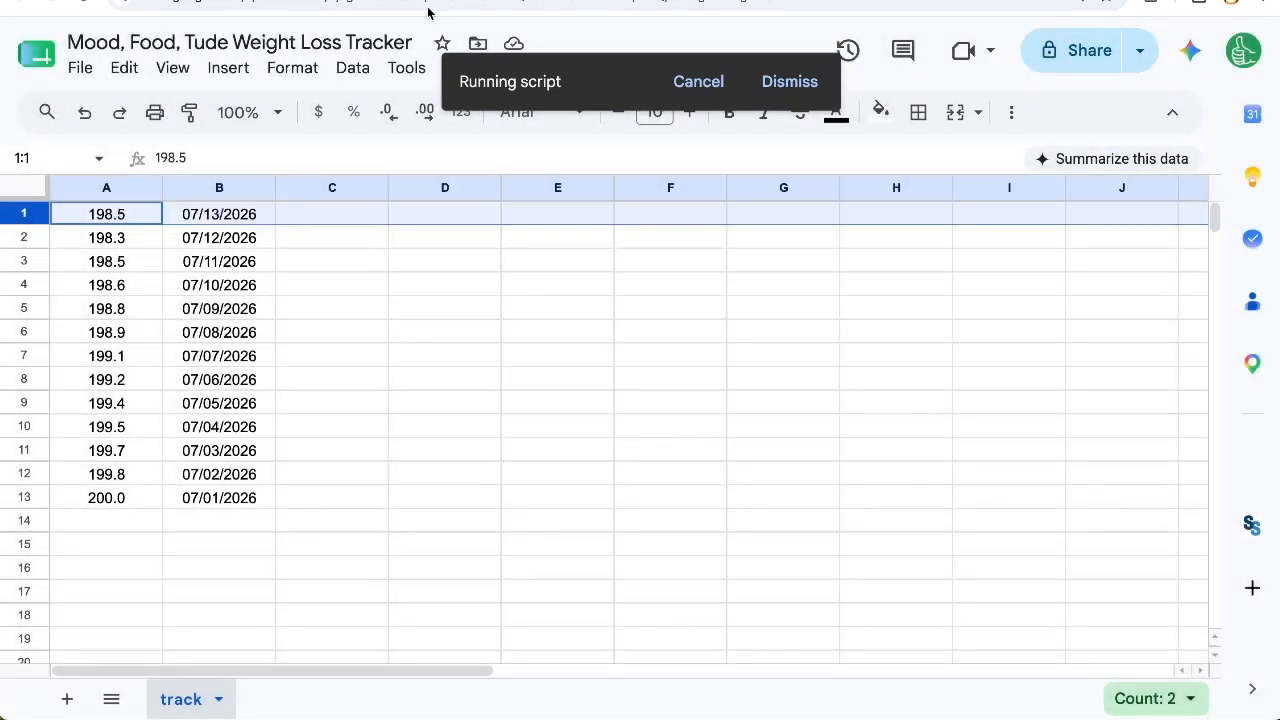
{"action": "left_click", "coordinate": [437, 4]}
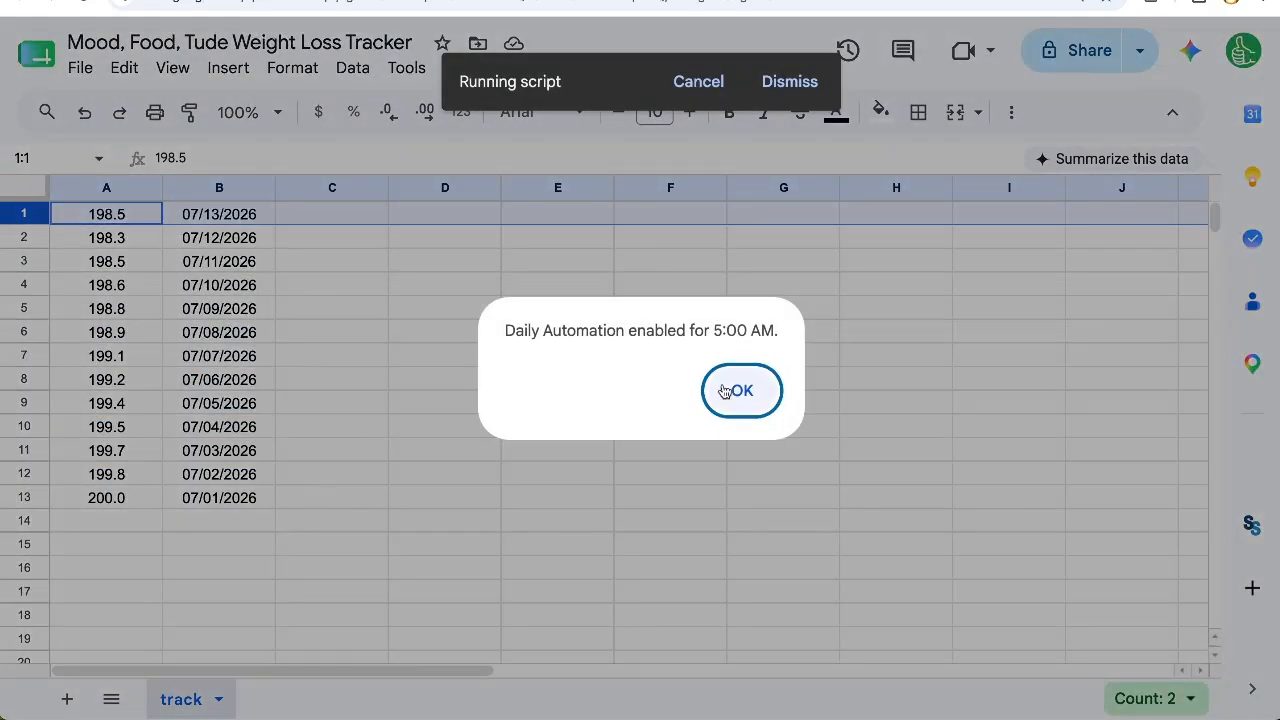
{"action": "left_click", "coordinate": [814, 391]}
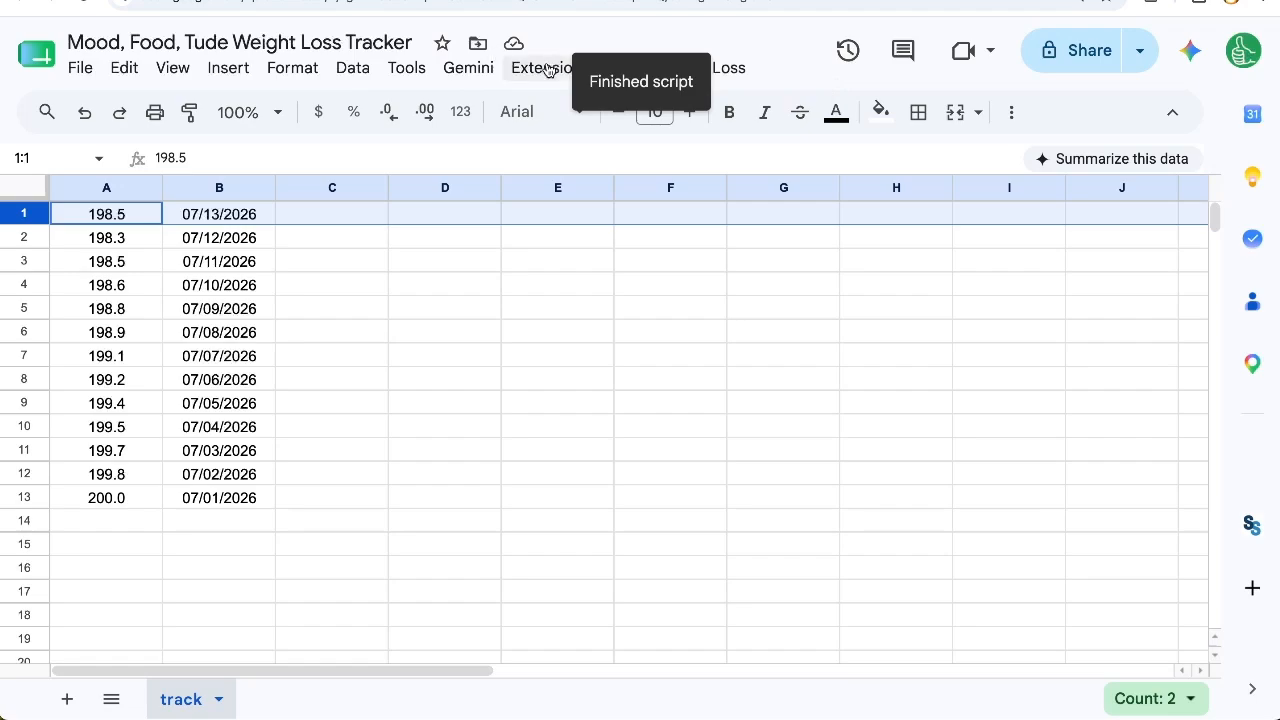
Step: Open the spreadsheet's Apps Script project and examine the alert lines in turnOnAutomation and turnOffAutomation
{"action": "left_click", "coordinate": [541, 67]}
{"action": "left_click", "coordinate": [566, 176]}
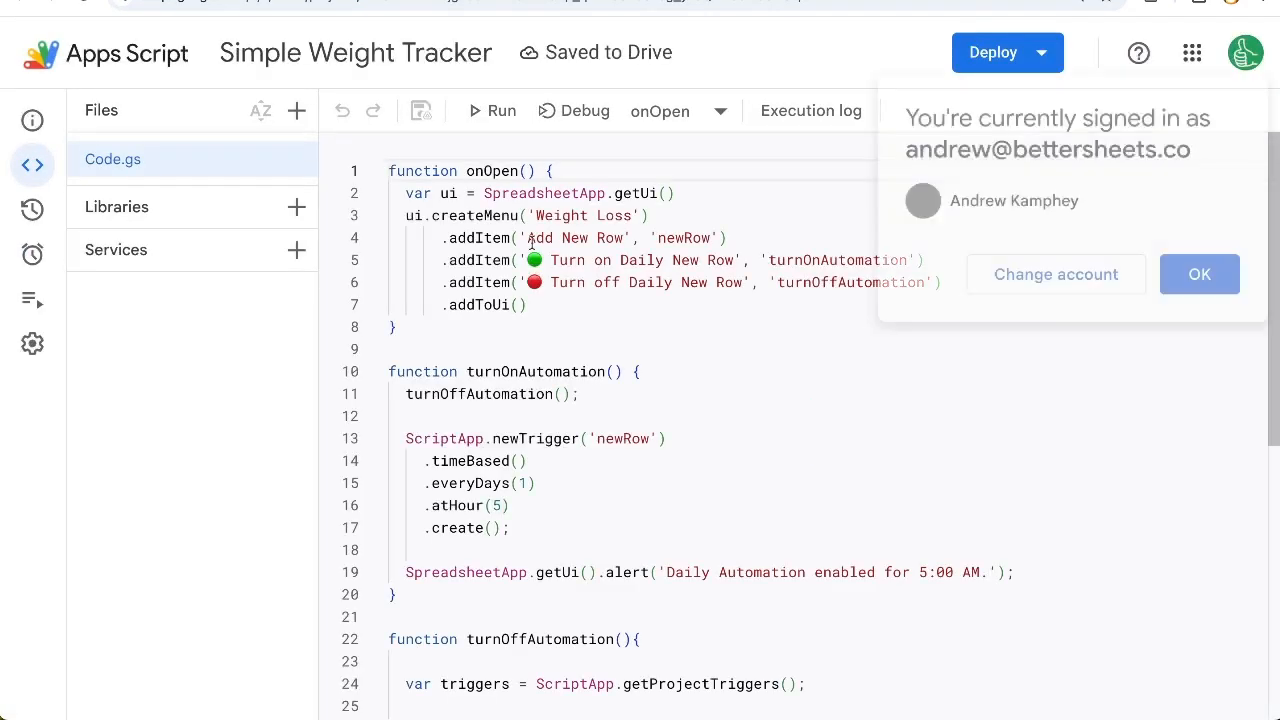
{"action": "left_click", "coordinate": [1199, 274]}
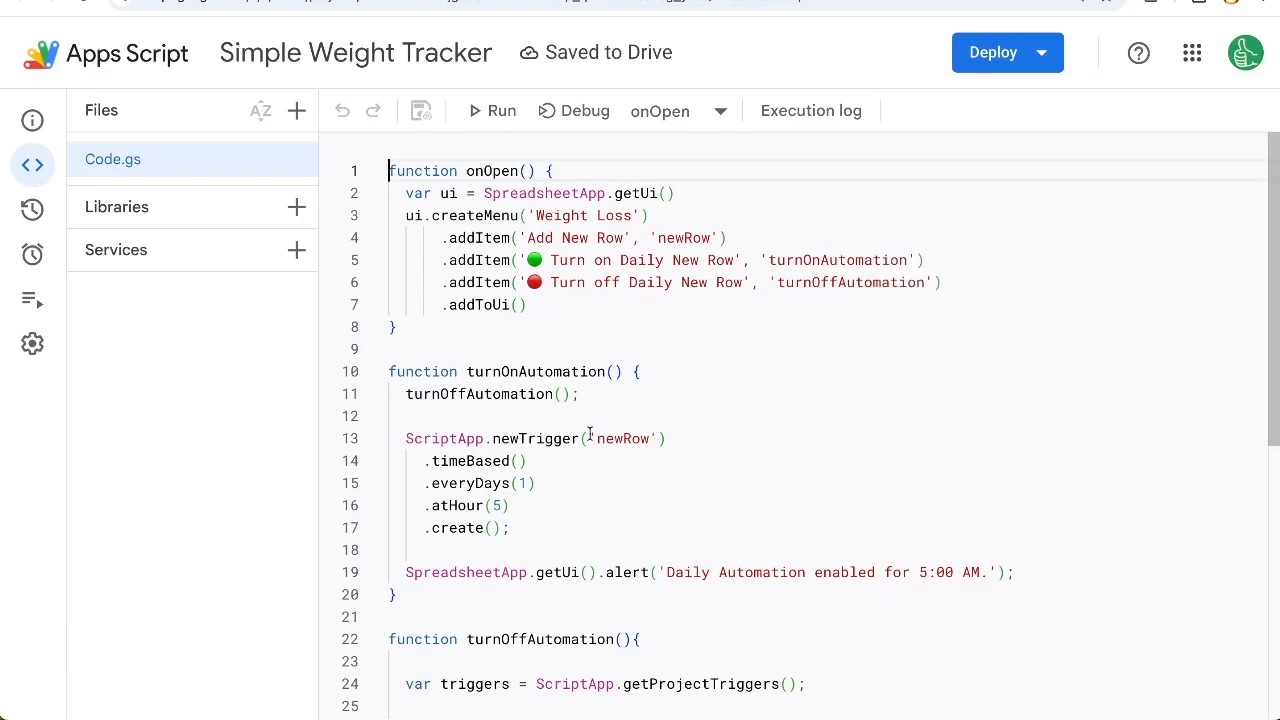
{"action": "scroll", "coordinate": [590, 433], "scroll_direction": "down", "scroll_amount": 1}
{"action": "left_click_drag", "start_coordinate": [412, 554], "coordinate": [882, 545]}
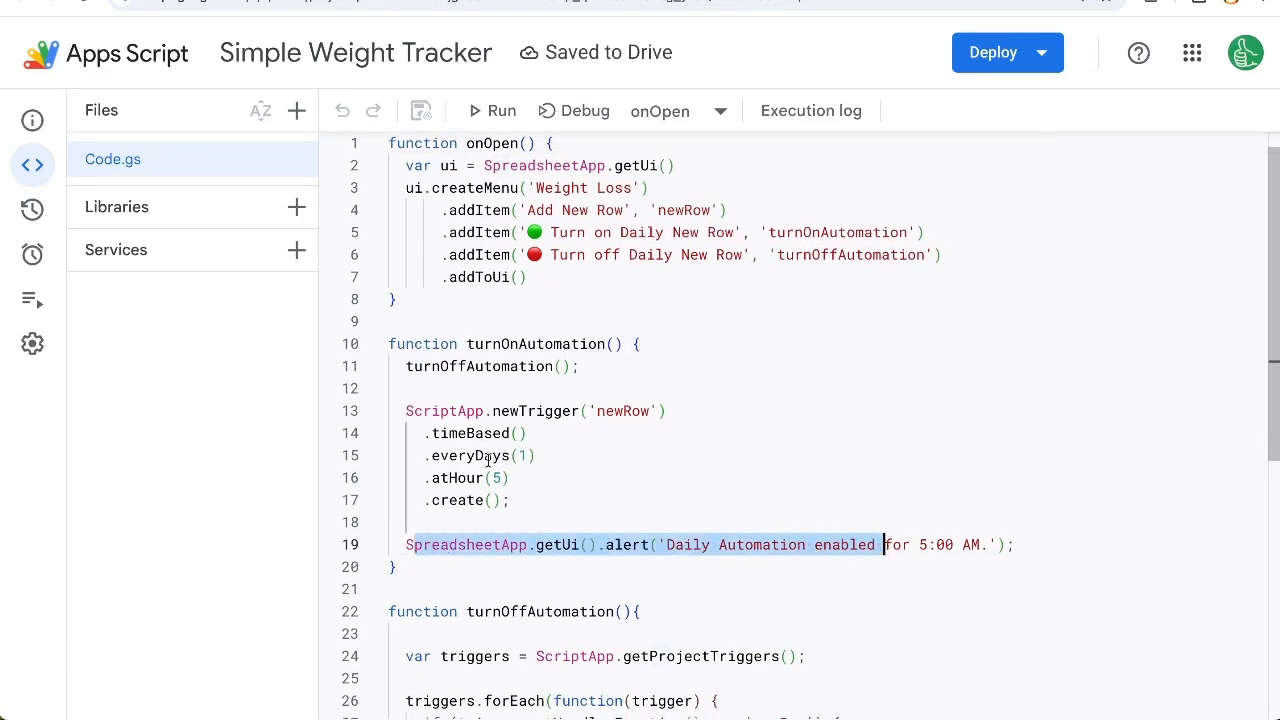
{"action": "scroll", "coordinate": [531, 384], "scroll_direction": "down", "scroll_amount": 2}
{"action": "scroll", "coordinate": [531, 384], "scroll_direction": "down", "scroll_amount": 6}
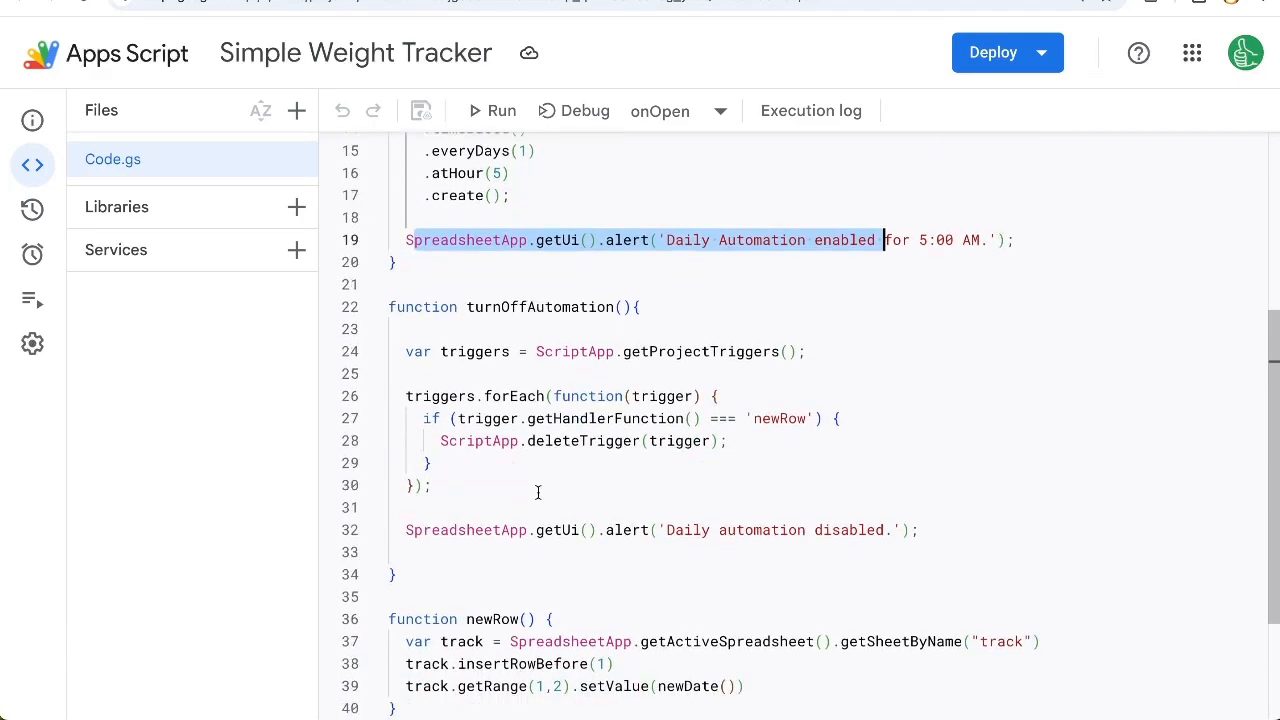
{"action": "left_click_drag", "start_coordinate": [408, 452], "coordinate": [963, 459]}
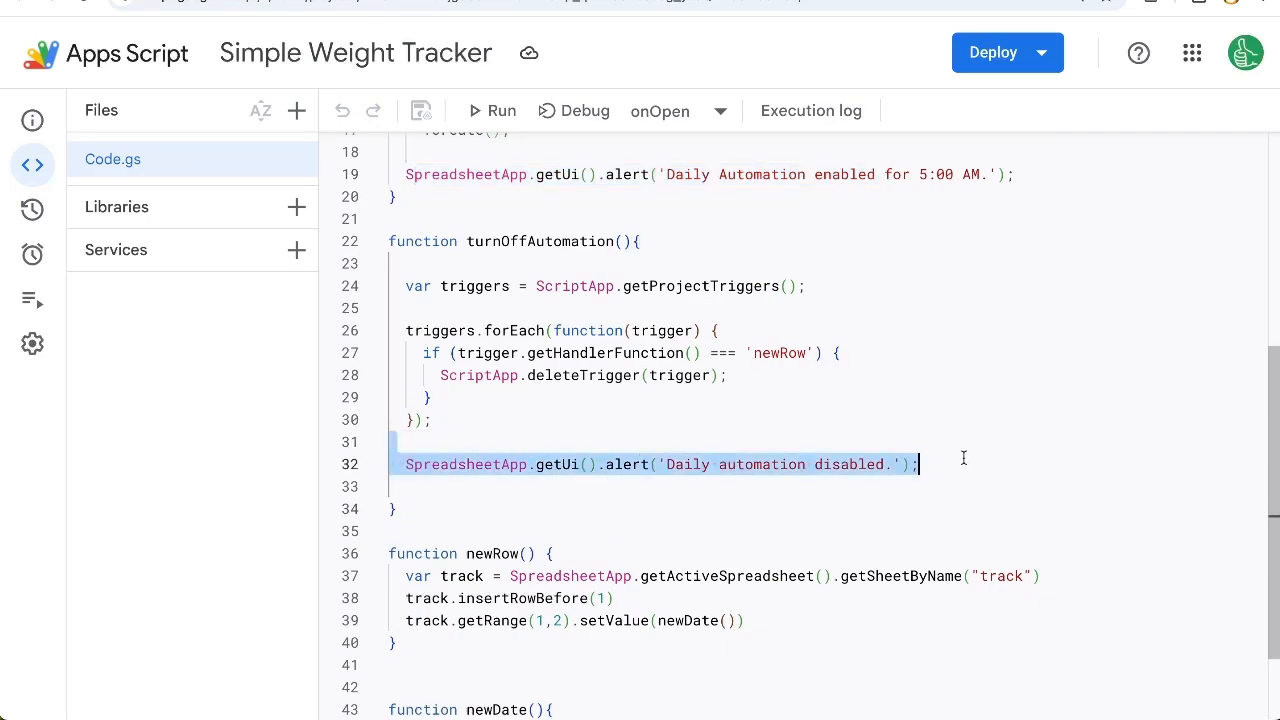
Step: Duplicate the whole turnOffAutomation function directly below the original
{"action": "left_click_drag", "start_coordinate": [400, 509], "coordinate": [378, 232]}
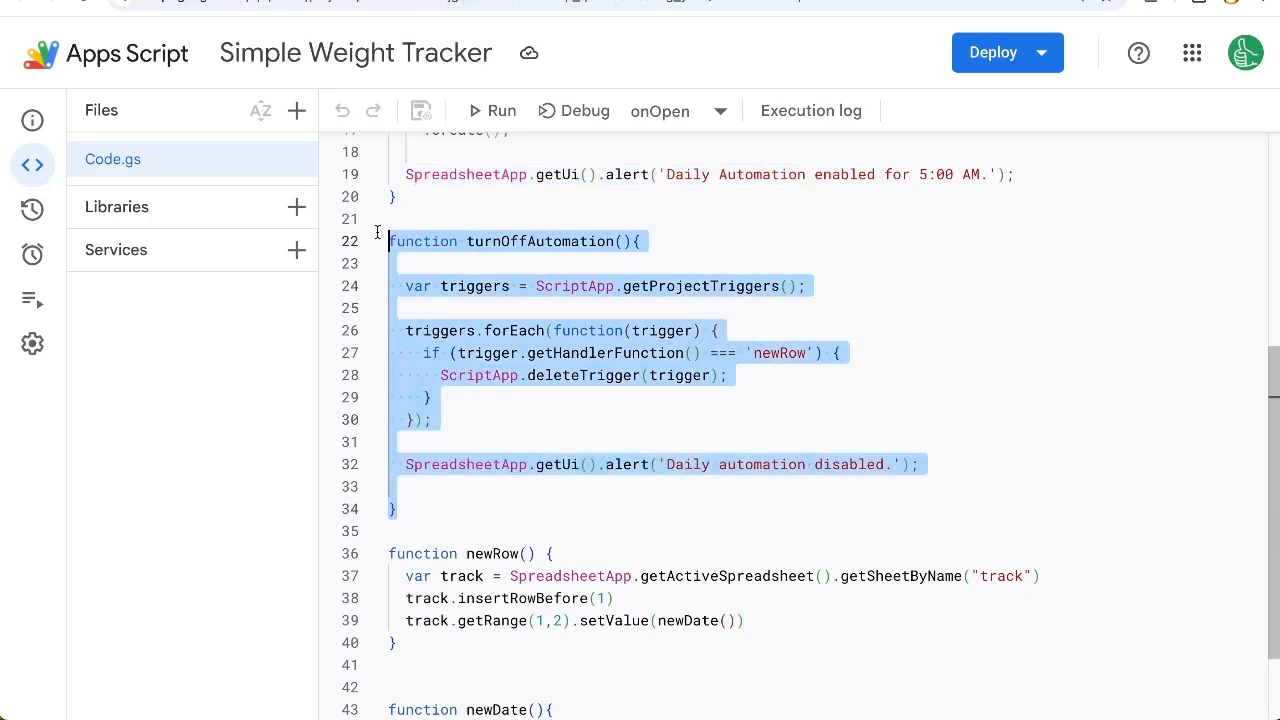
{"action": "key", "text": "ctrl+c"}
{"action": "left_click", "coordinate": [414, 509]}
{"action": "key", "text": "Return"}
{"action": "key", "text": "Return"}
{"action": "key", "text": "Return"}
{"action": "key", "text": "ctrl+v"}
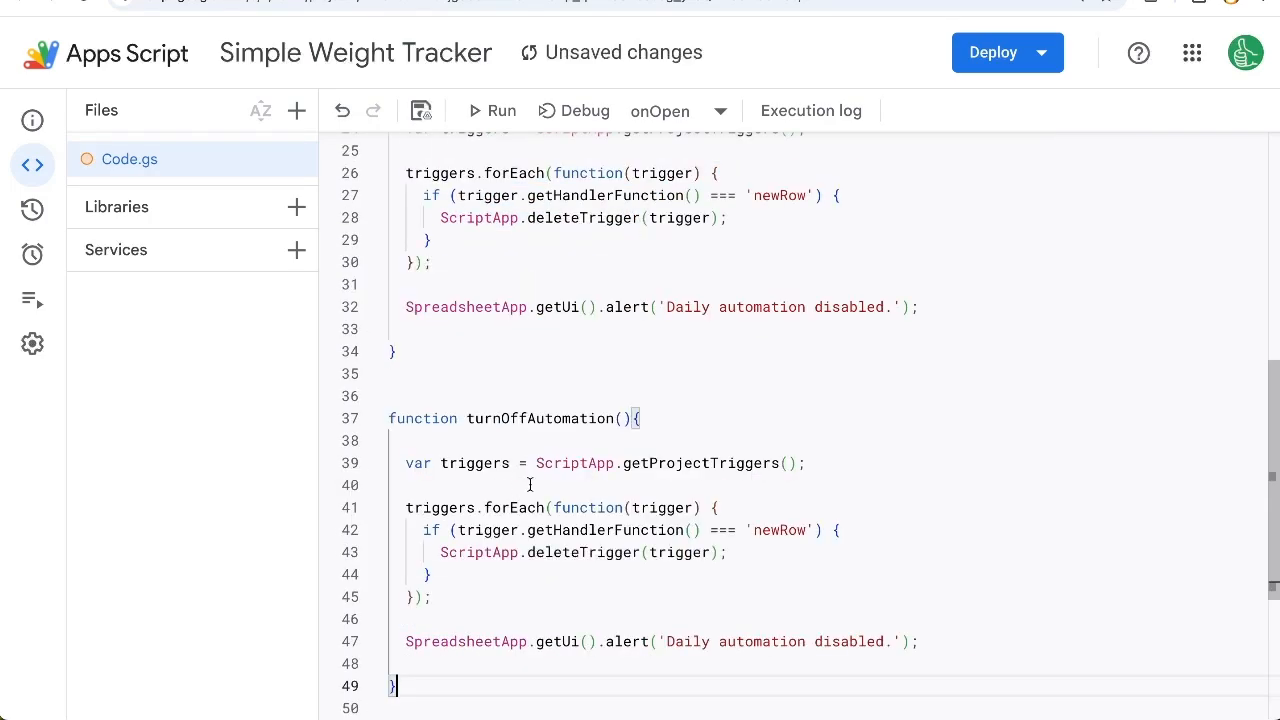
Step: Rename the duplicated function to turnOffAutomationSilent
{"action": "scroll", "coordinate": [600, 287], "scroll_direction": "down", "scroll_amount": 2}
{"action": "double_click", "coordinate": [621, 293]}
{"action": "left_click", "coordinate": [621, 293]}
{"action": "type", "text": "Silent"}
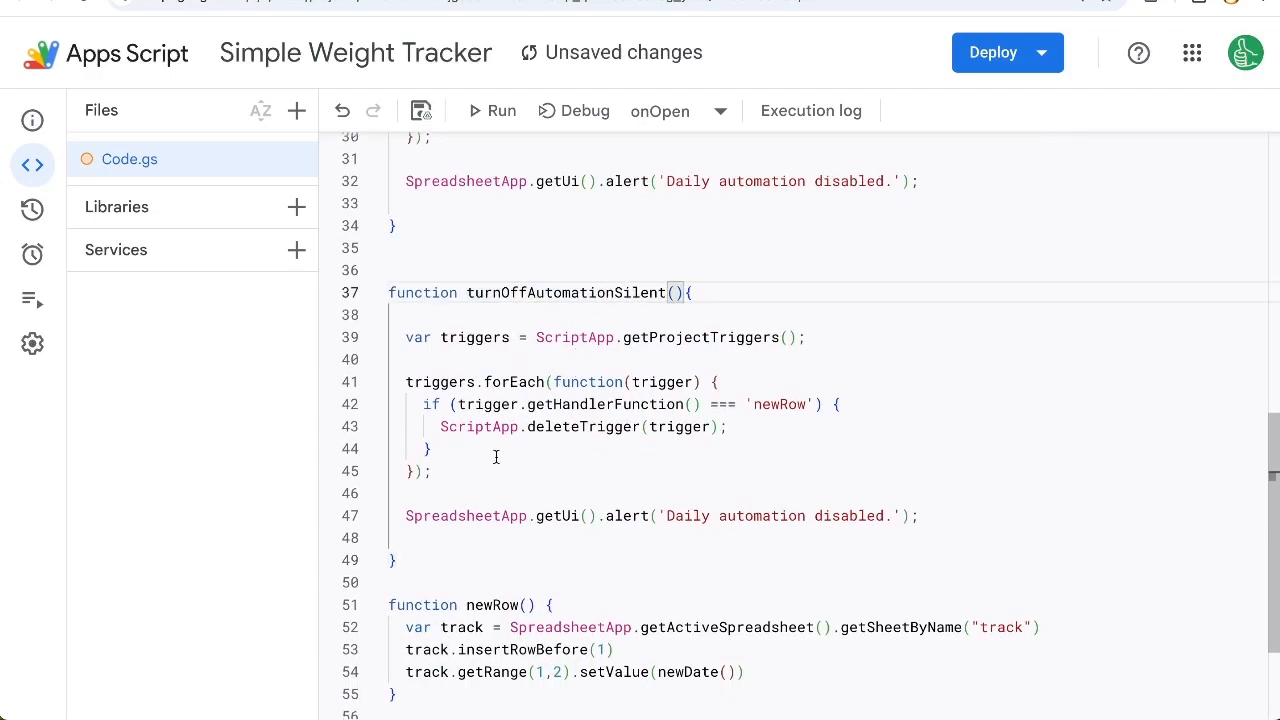
Step: Delete the 'Daily automation disabled.' alert line from turnOffAutomationSilent, close up the blank lines and save the script
{"action": "left_click_drag", "start_coordinate": [405, 512], "coordinate": [920, 514]}
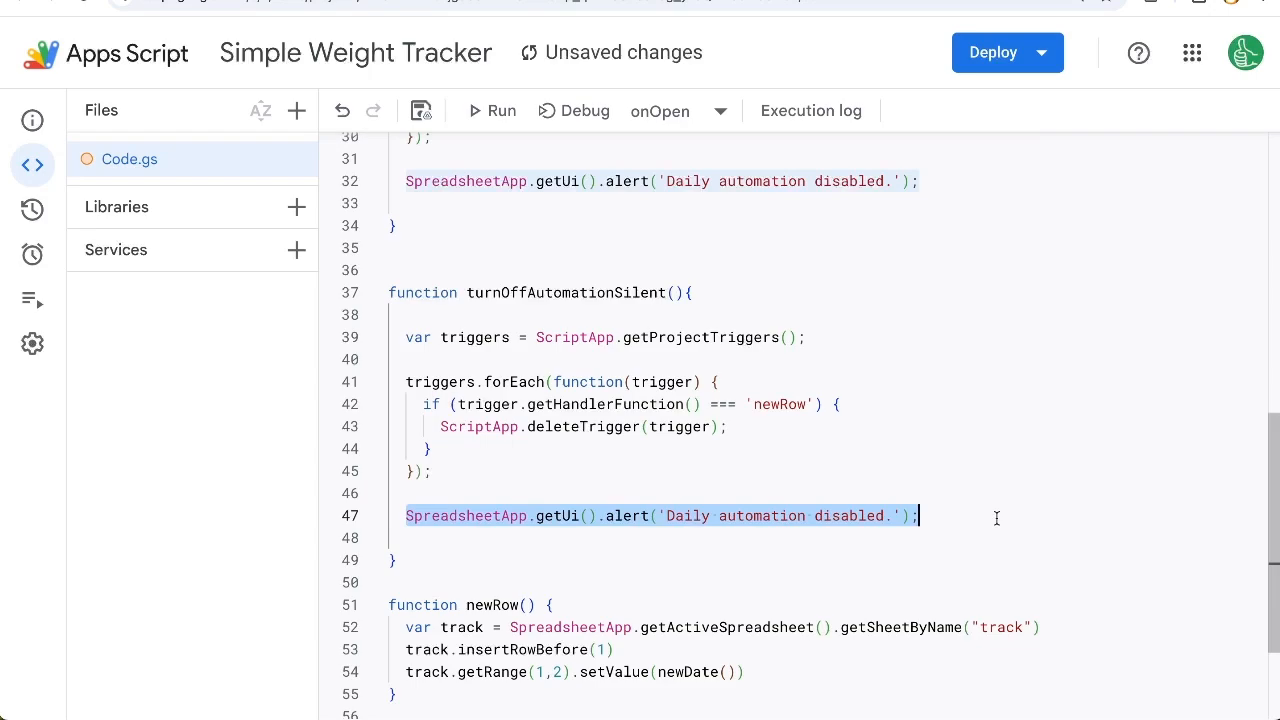
{"action": "key", "text": "BackSpace"}
{"action": "key", "text": "BackSpace"}
{"action": "key", "text": "BackSpace"}
{"action": "key", "text": "BackSpace"}
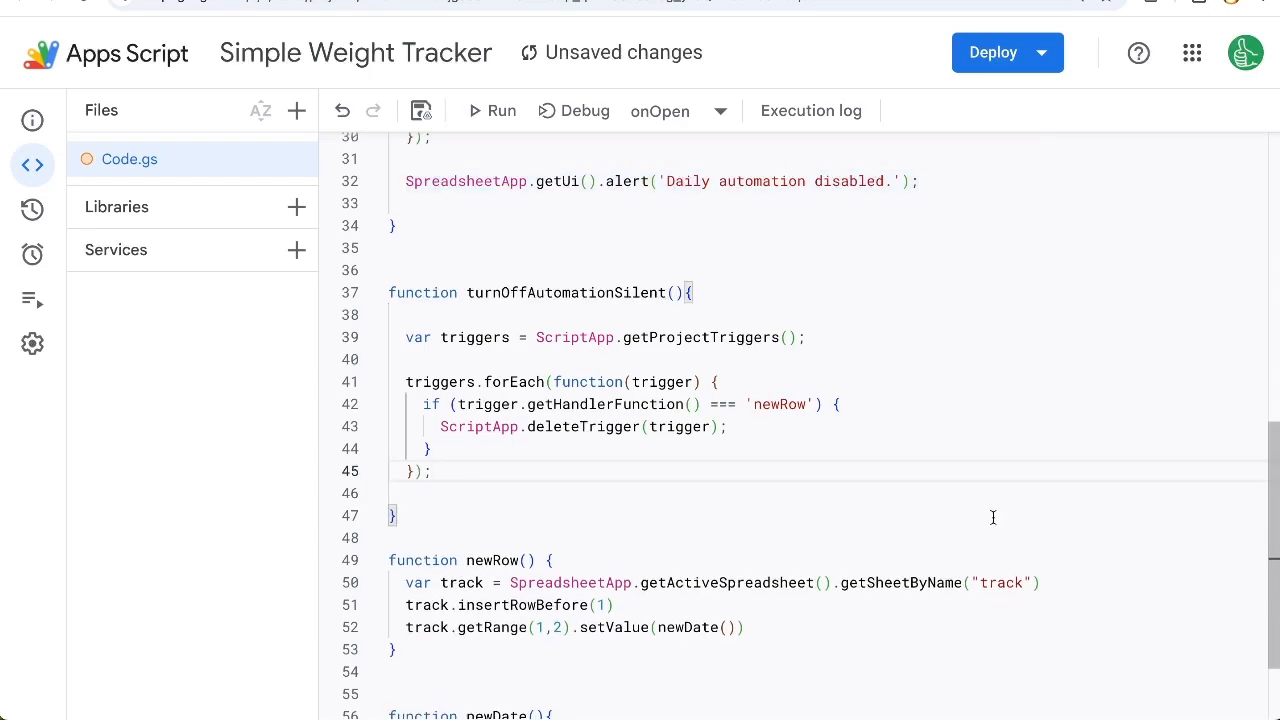
{"action": "key", "text": "ctrl+s"}
Step: Change the call at the start of turnOnAutomation to turnOffAutomationSilent() and save the script
{"action": "scroll", "coordinate": [994, 427], "scroll_direction": "up", "scroll_amount": 4}
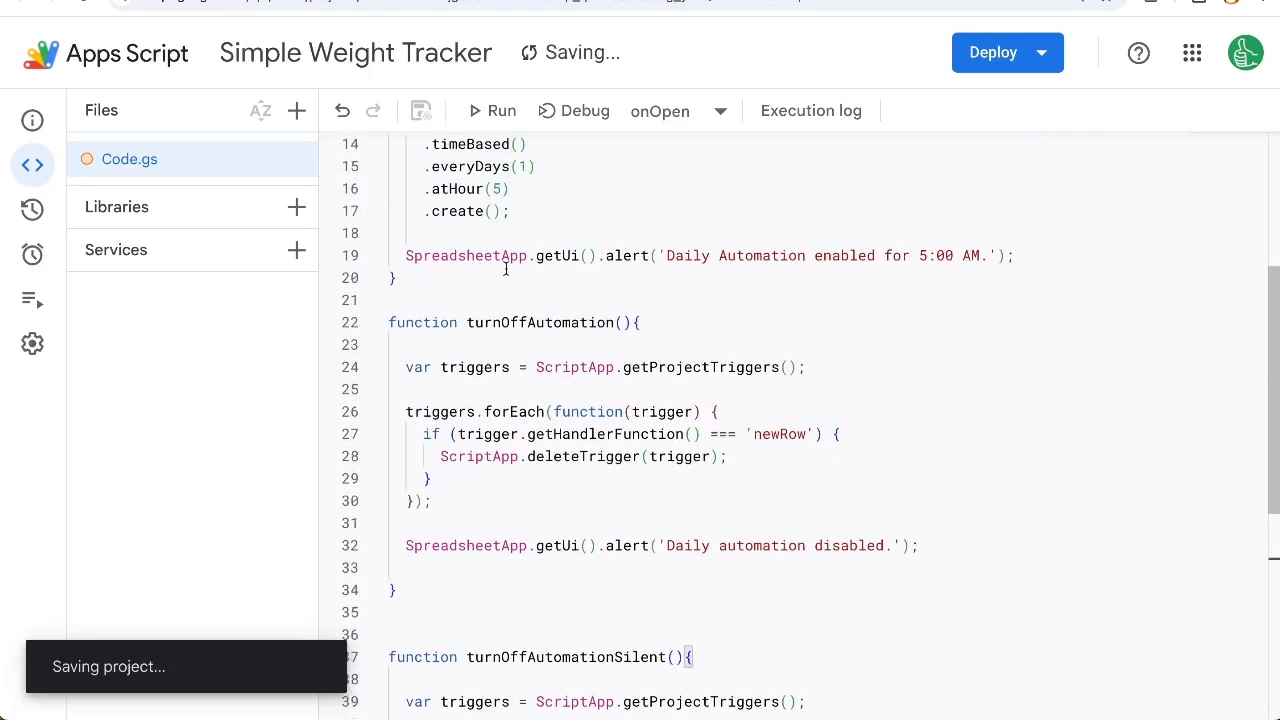
{"action": "scroll", "coordinate": [505, 270], "scroll_direction": "up", "scroll_amount": 3}
{"action": "left_click", "coordinate": [555, 312]}
{"action": "type", "text": "Silent"}
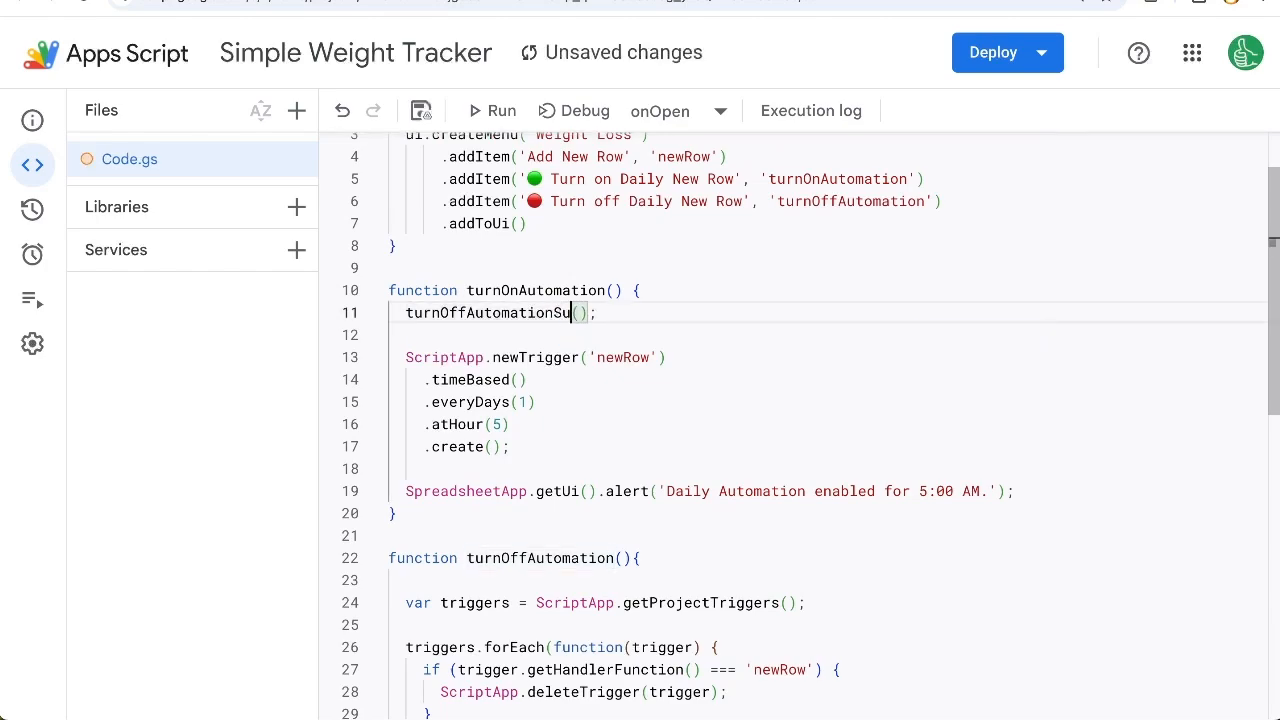
{"action": "key", "text": "ctrl+s"}
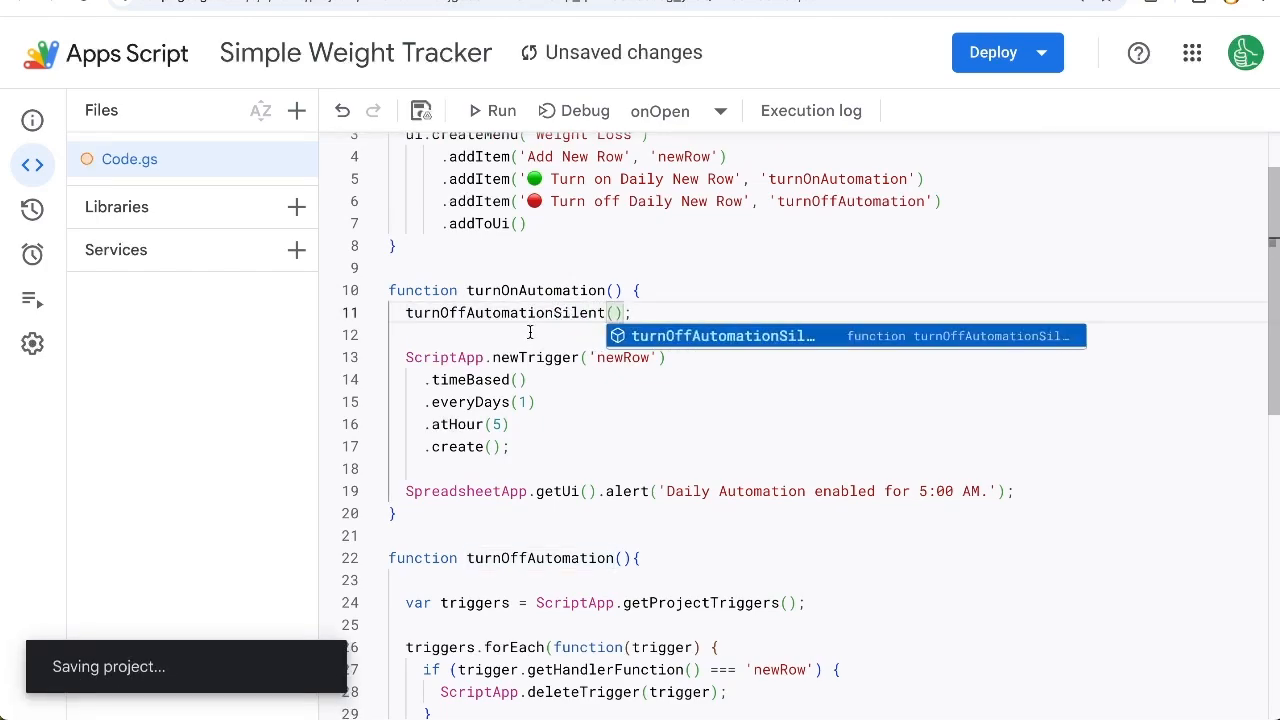
{"action": "left_click", "coordinate": [530, 334]}
{"action": "double_click", "coordinate": [590, 291]}
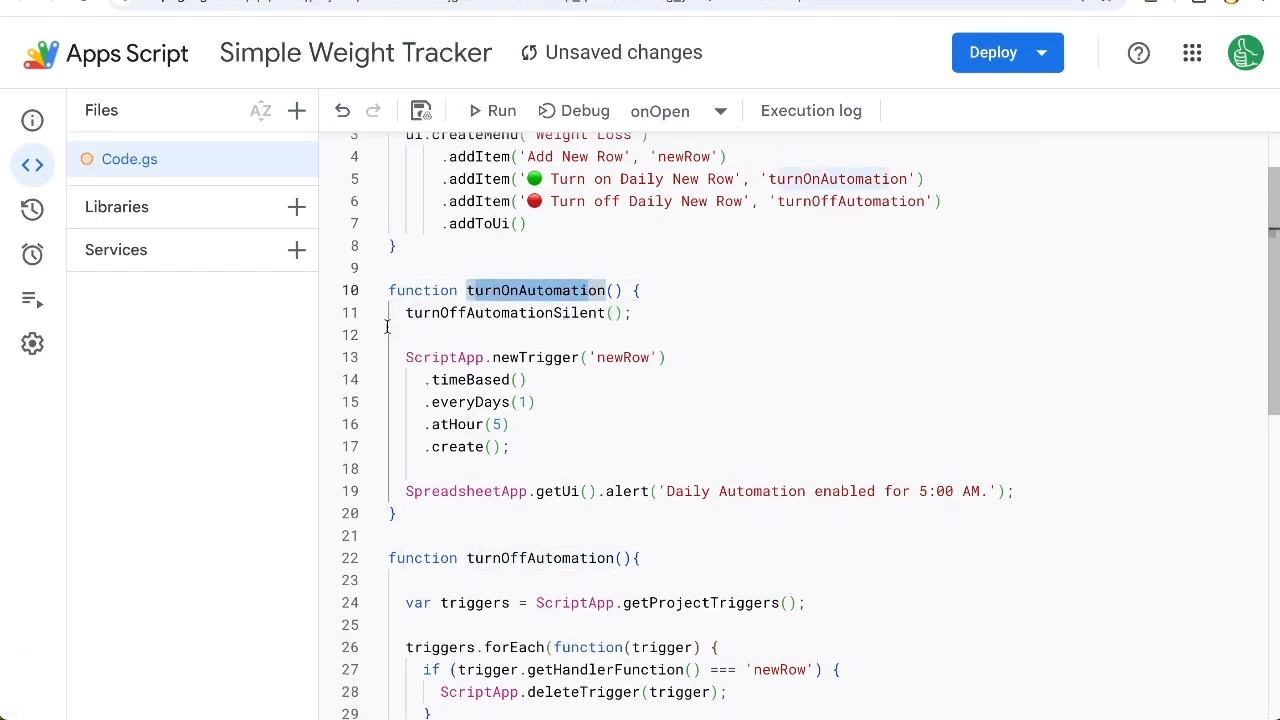
{"action": "left_click_drag", "start_coordinate": [406, 313], "coordinate": [570, 314]}
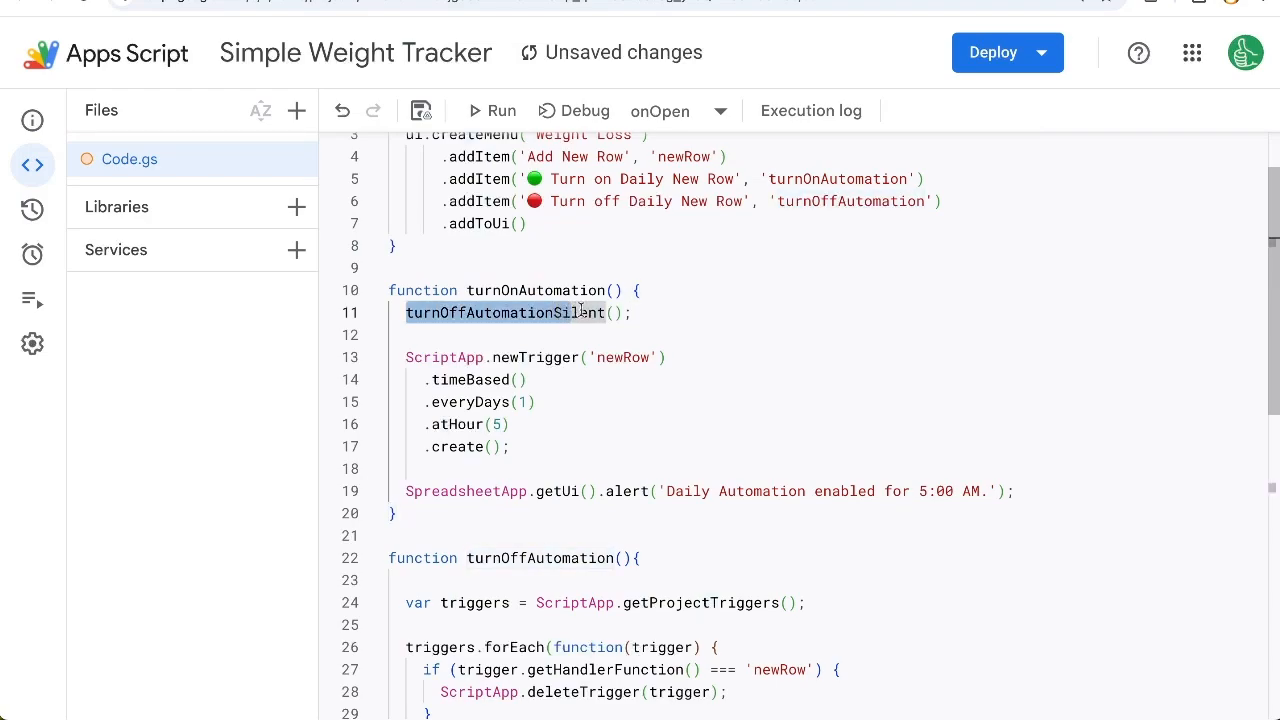
{"action": "key", "text": "ctrl+s"}
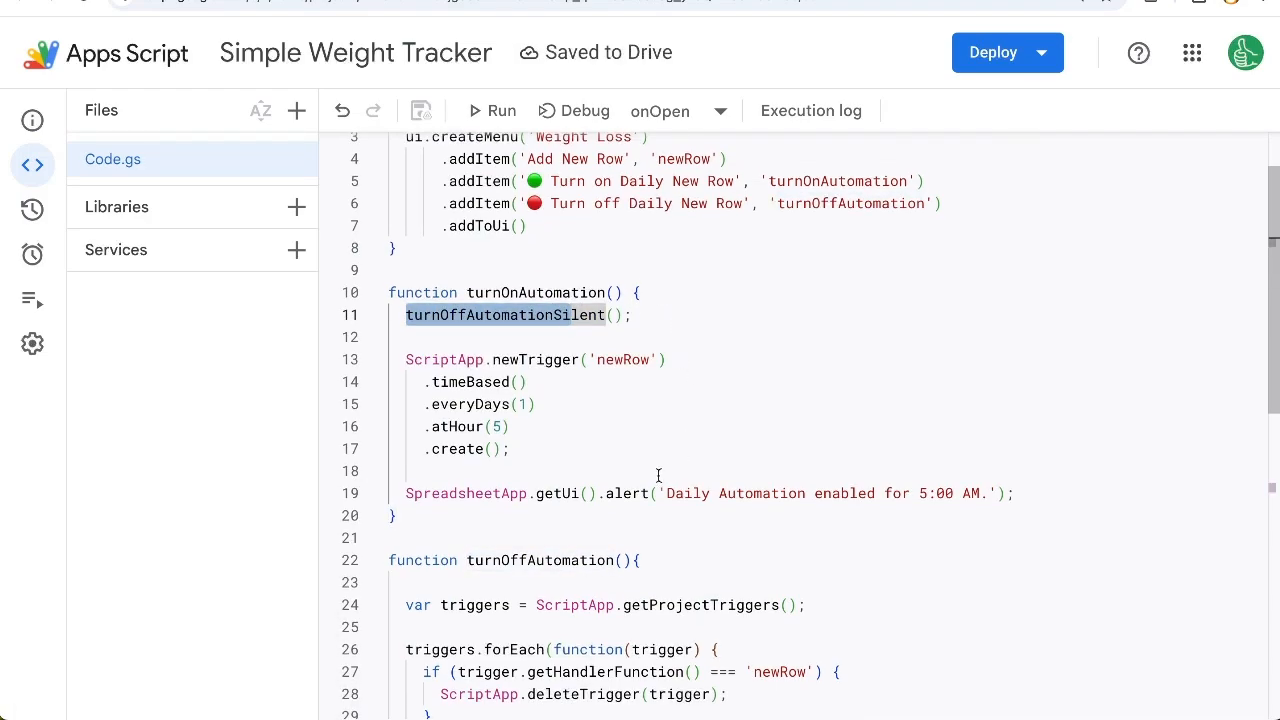
{"action": "left_click_drag", "start_coordinate": [659, 493], "coordinate": [962, 492]}
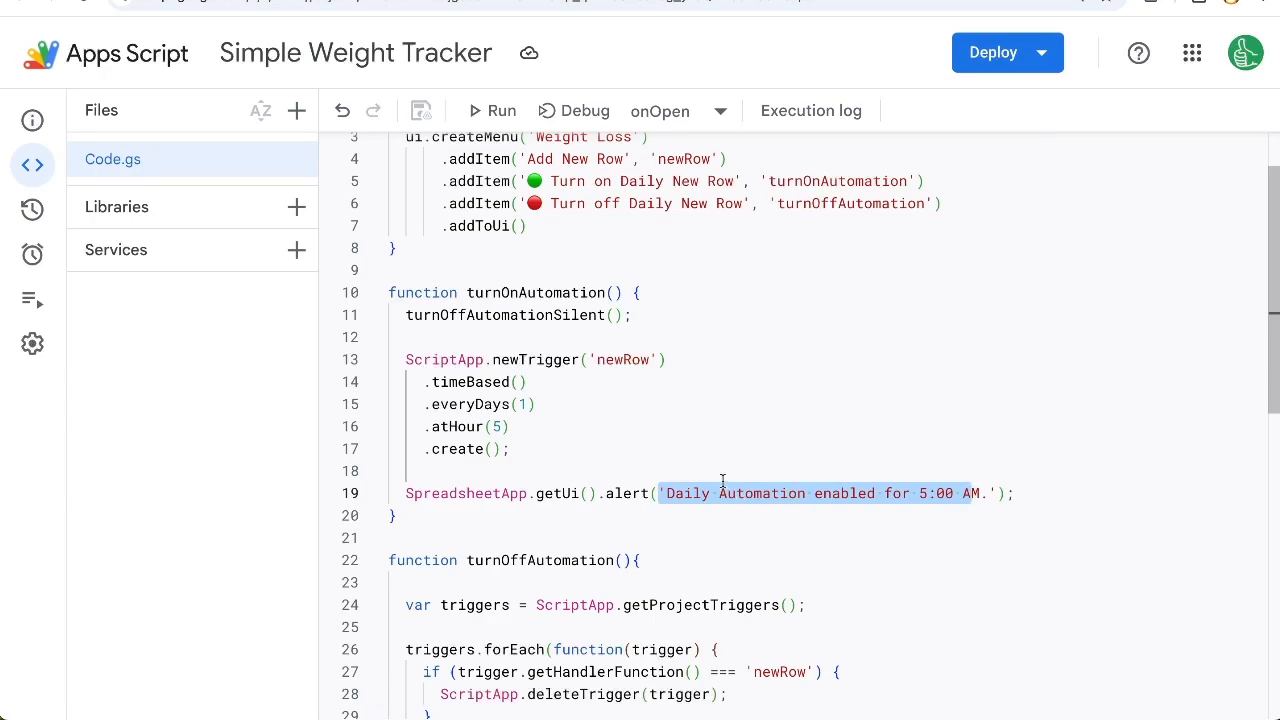
{"action": "left_click", "coordinate": [707, 439]}
{"action": "left_click", "coordinate": [686, 337]}
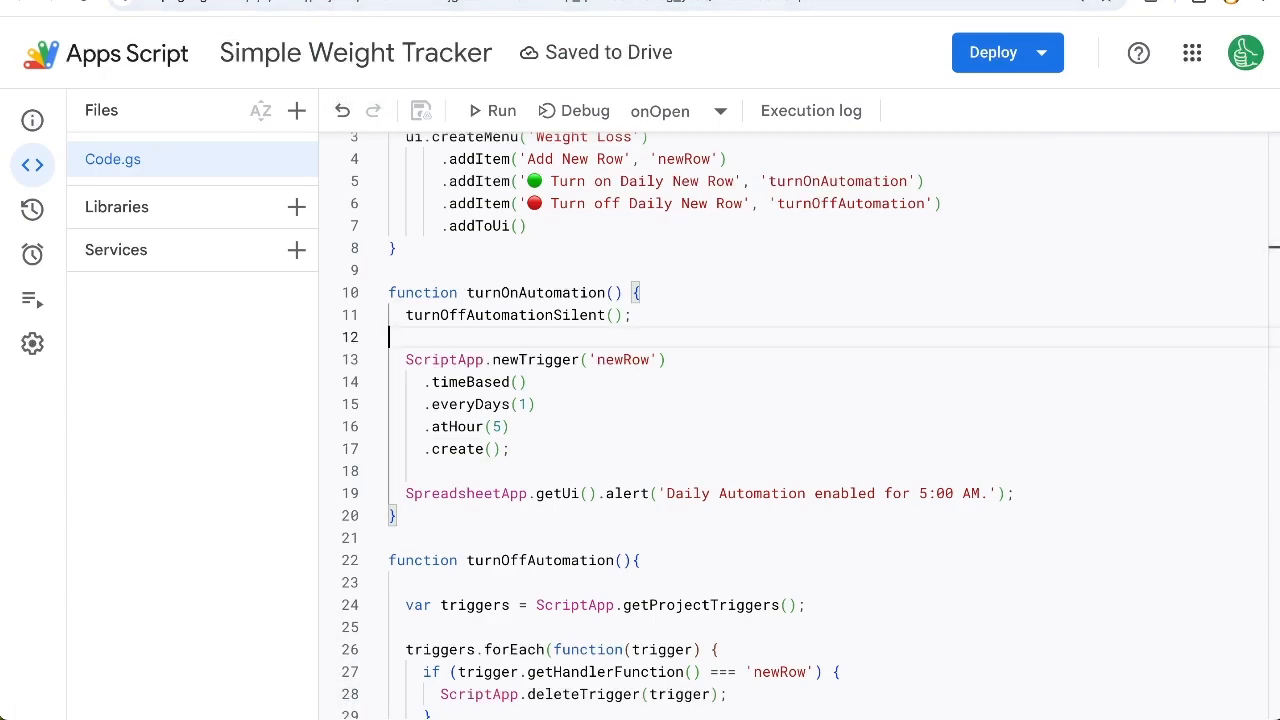
Step: Switch to the weight loss tracker spreadsheet and look over the commands in its custom Weight Loss menu
{"action": "left_click", "coordinate": [112, 0]}
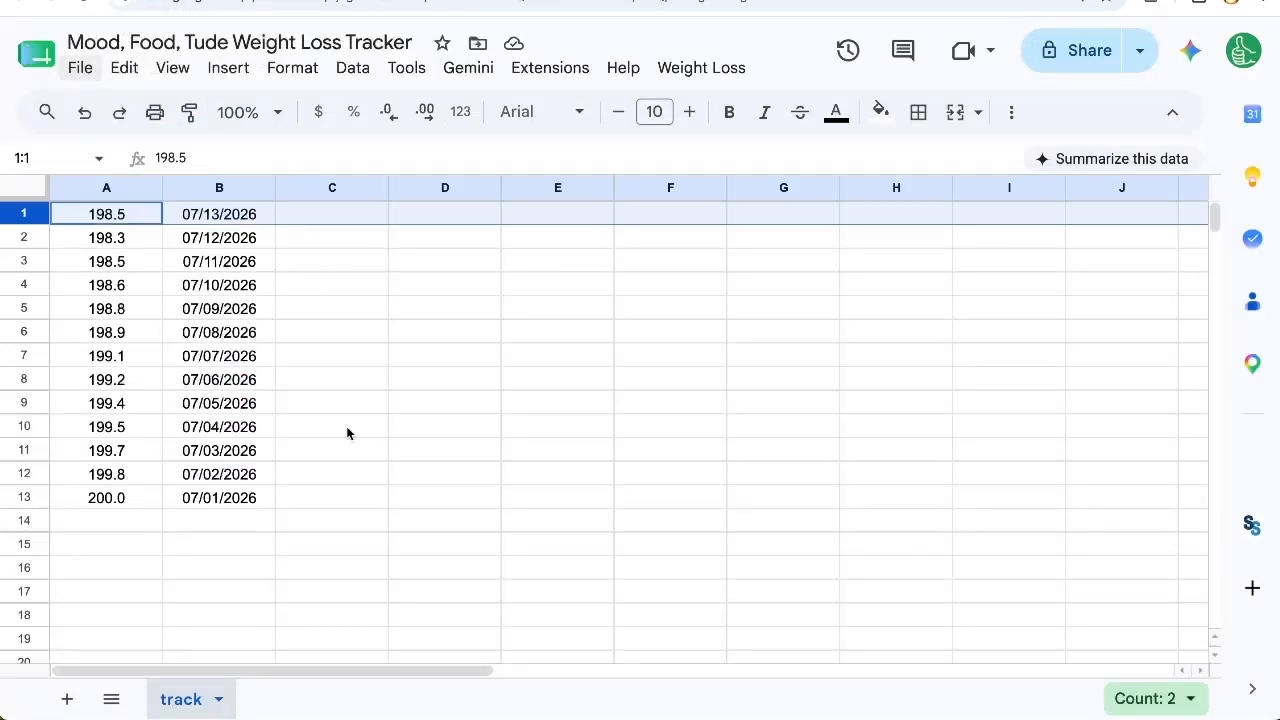
{"action": "left_click", "coordinate": [700, 72]}
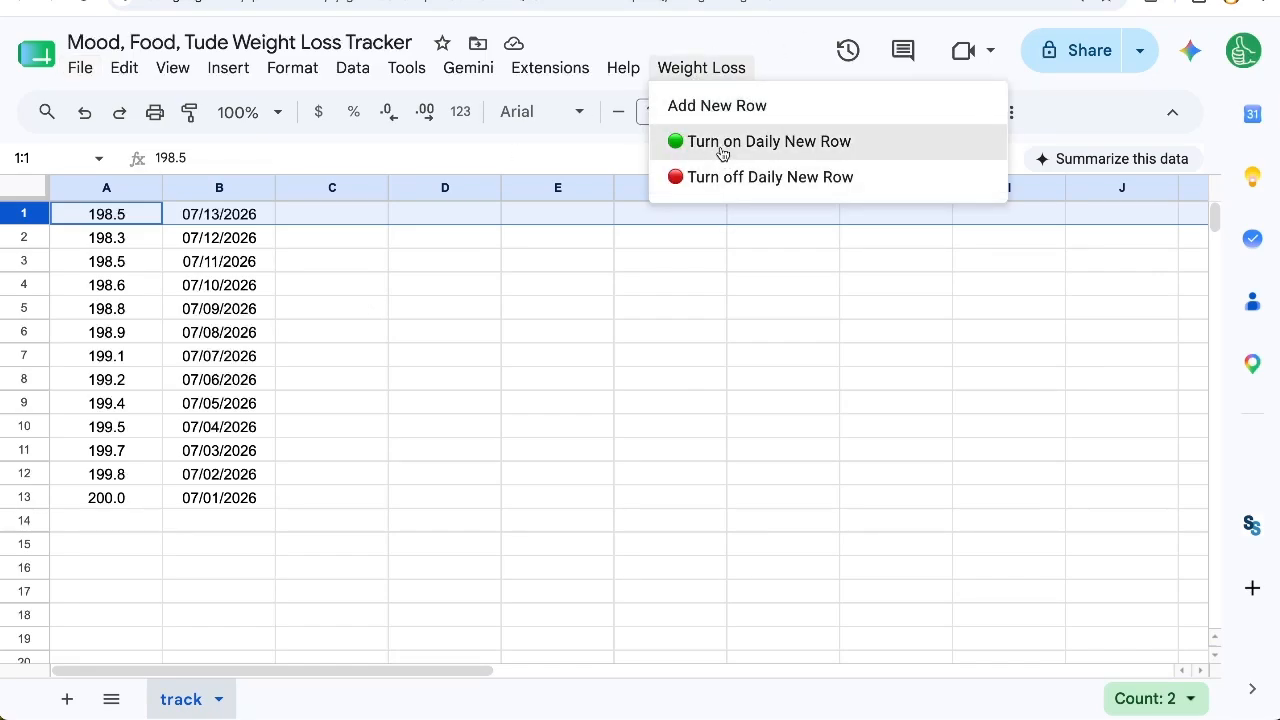
{"action": "left_click", "coordinate": [343, 238]}
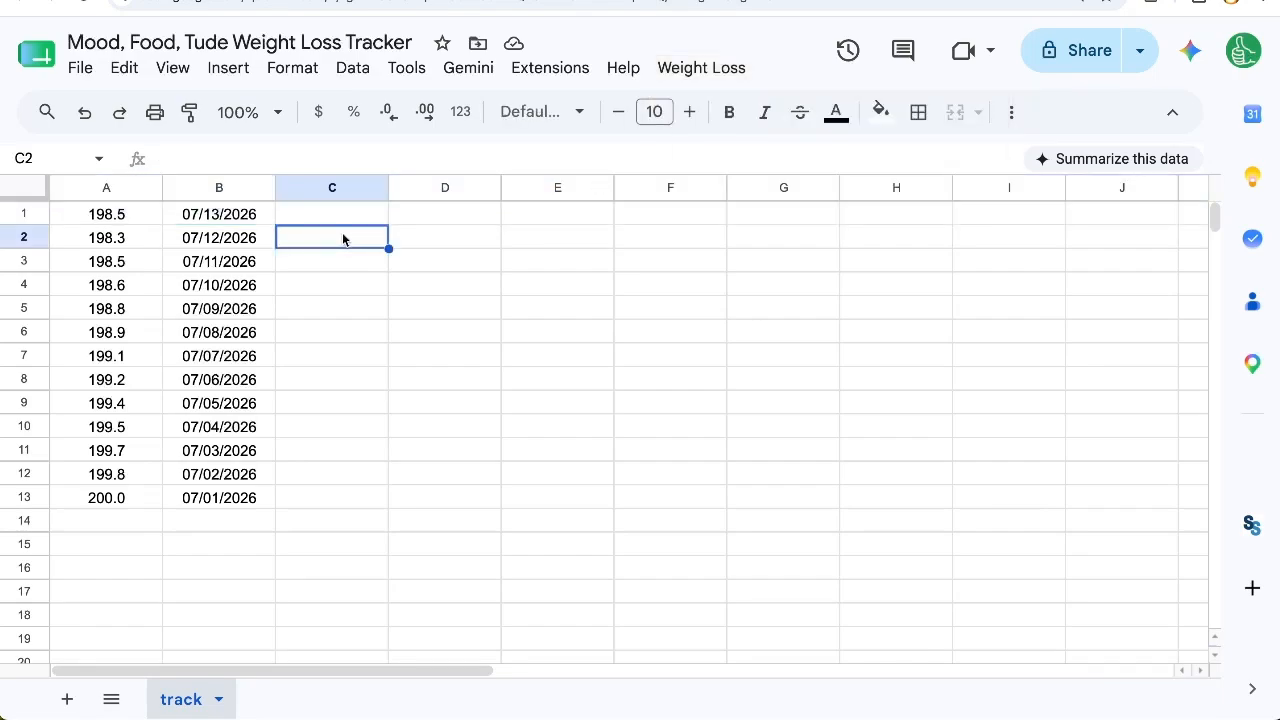
Step: Widen columns C, D and E together to the same larger width
{"action": "left_click", "coordinate": [436, 241]}
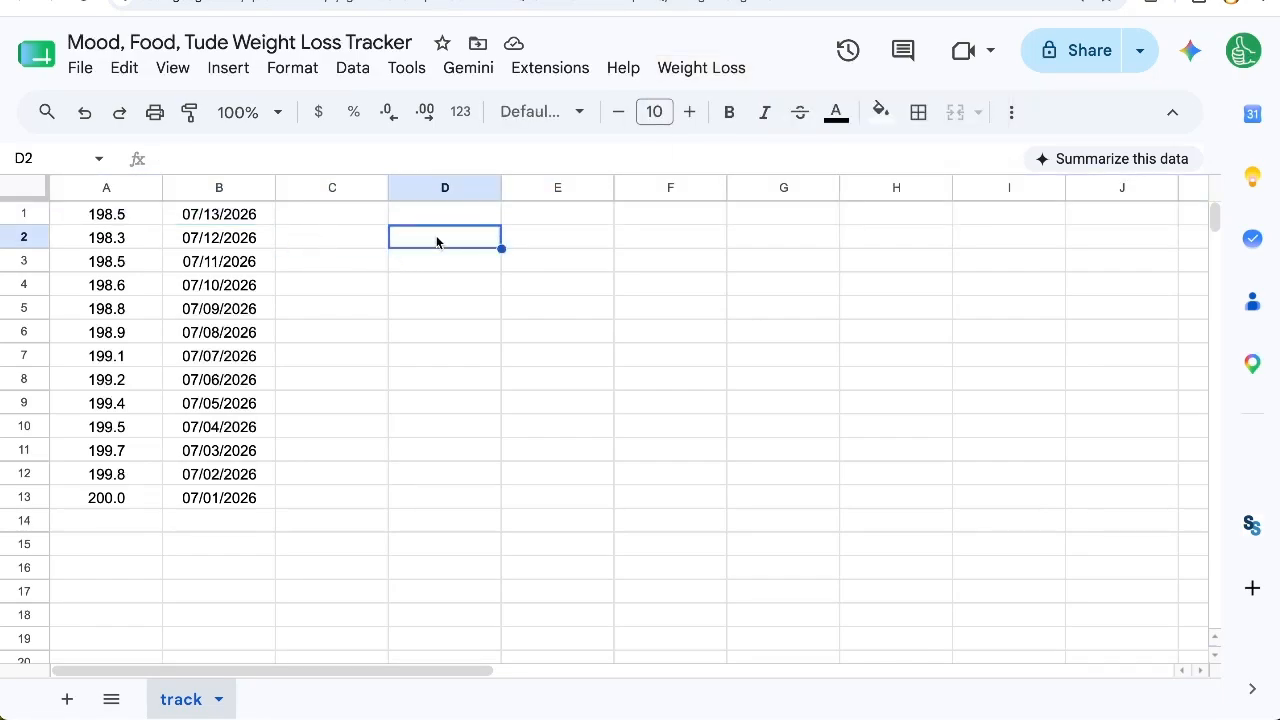
{"action": "left_click_drag", "start_coordinate": [346, 216], "coordinate": [526, 224]}
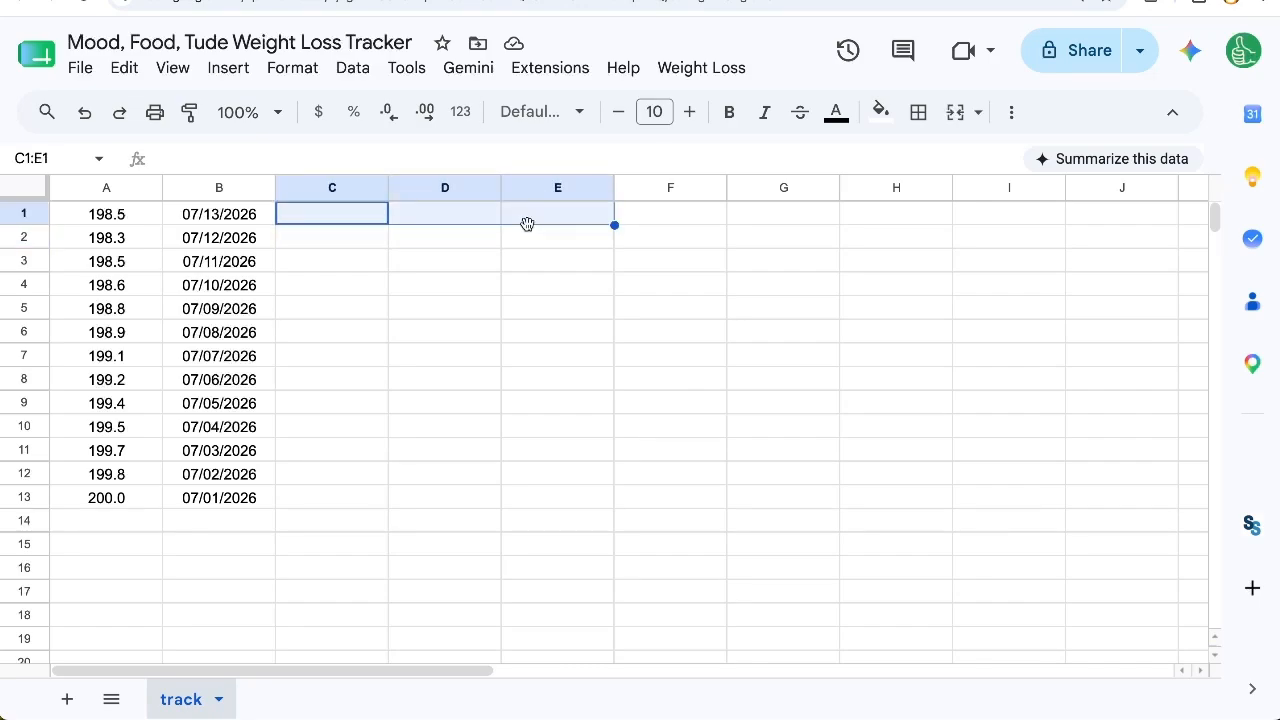
{"action": "left_click", "coordinate": [355, 246]}
{"action": "left_click_drag", "start_coordinate": [340, 188], "coordinate": [543, 210]}
{"action": "left_click_drag", "start_coordinate": [610, 182], "coordinate": [687, 187]}
{"action": "left_click", "coordinate": [445, 256]}
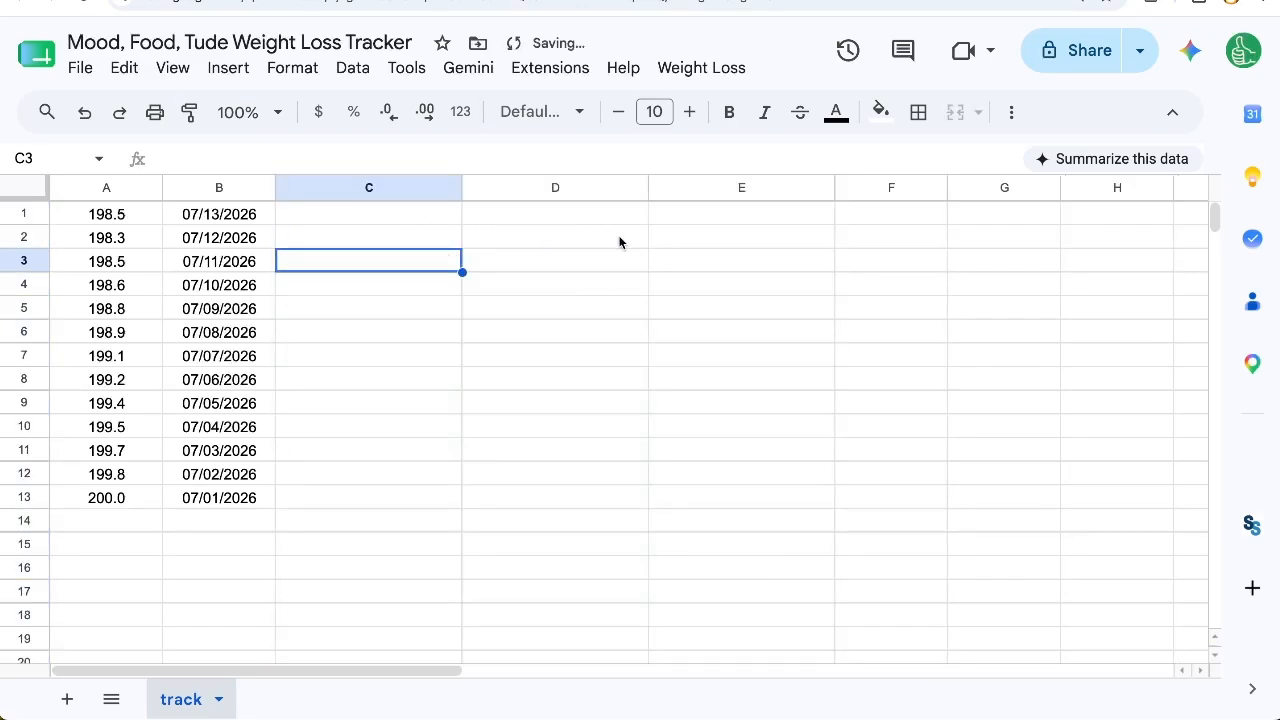
{"action": "left_click", "coordinate": [703, 243]}
Step: Insert a dropdown in cell C2 and set its first option to the smiling face emoji 😃
{"action": "left_click", "coordinate": [424, 246]}
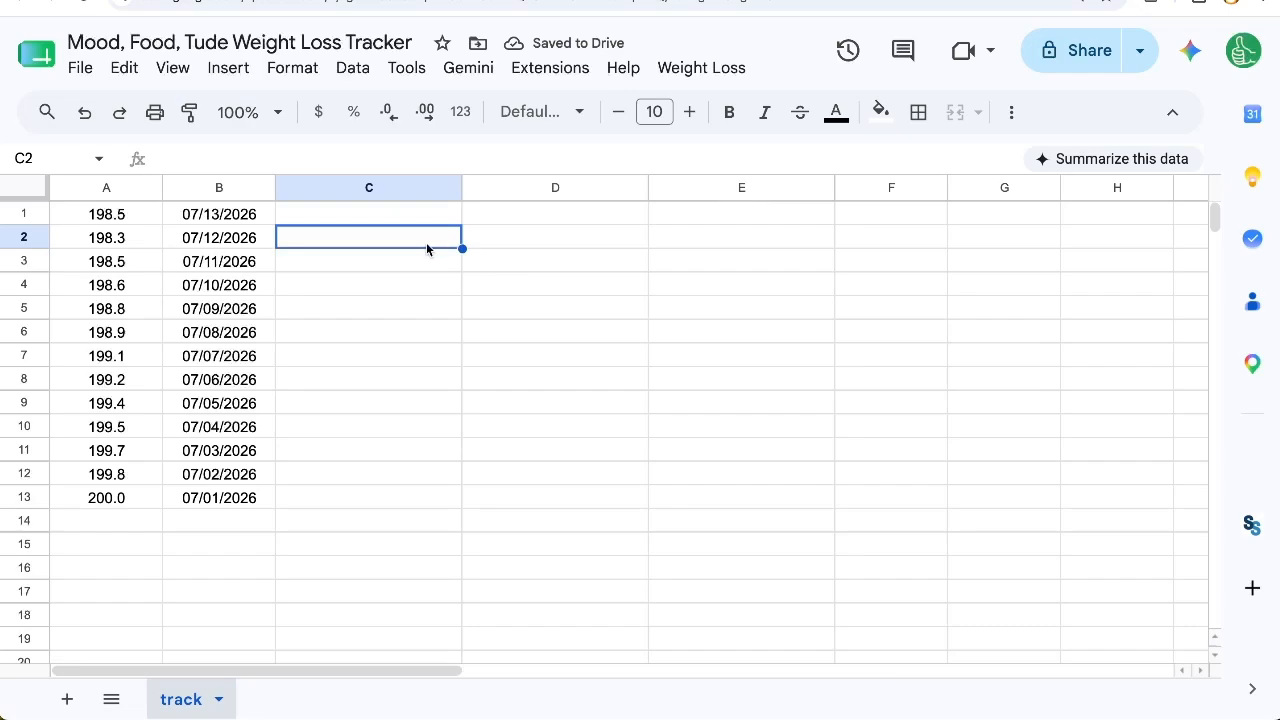
{"action": "right_click", "coordinate": [427, 249]}
{"action": "scroll", "coordinate": [434, 508], "scroll_direction": "down", "scroll_amount": 3}
{"action": "mouse_move", "coordinate": [552, 630]}
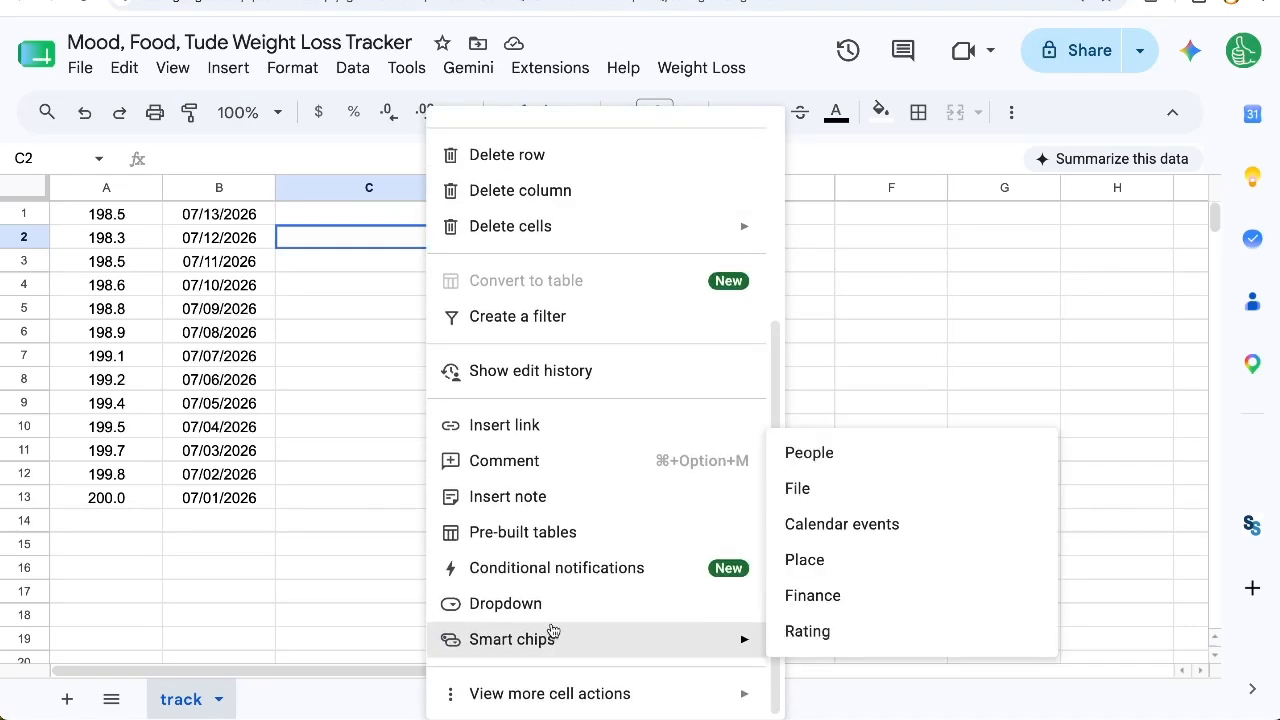
{"action": "left_click", "coordinate": [558, 608]}
{"action": "triple_click", "coordinate": [985, 381]}
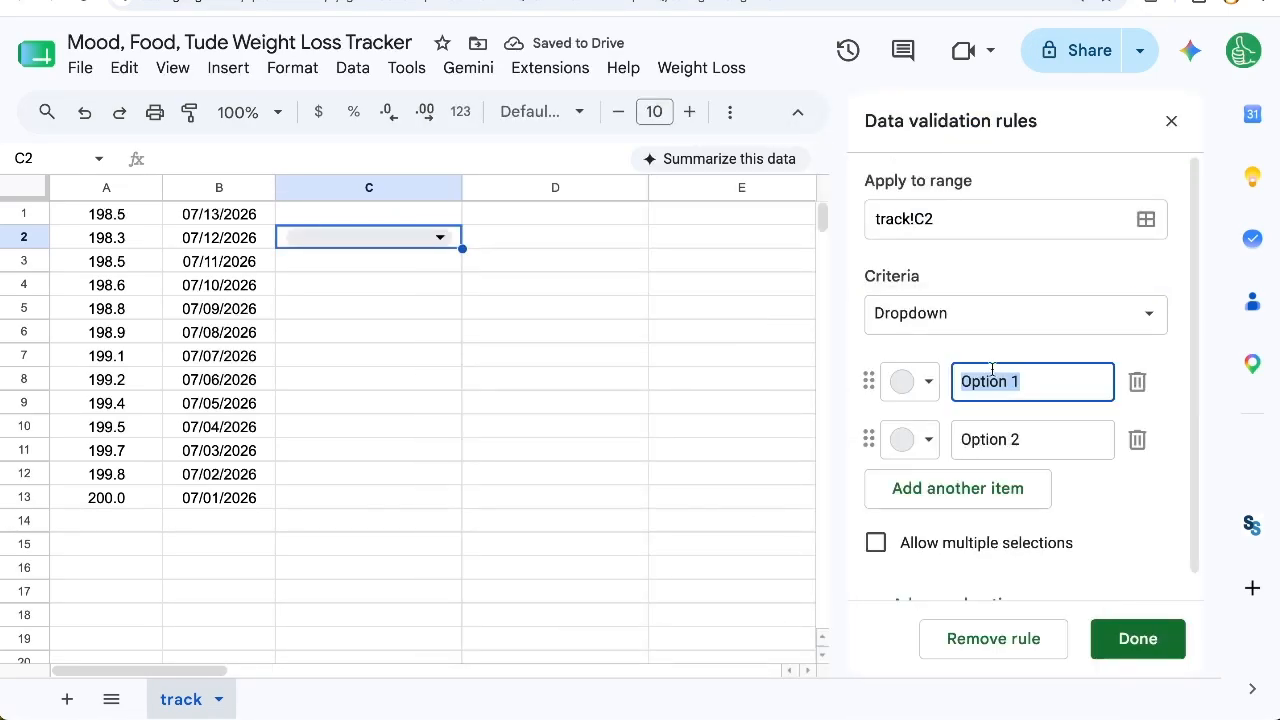
{"action": "key", "text": "ctrl+super+space"}
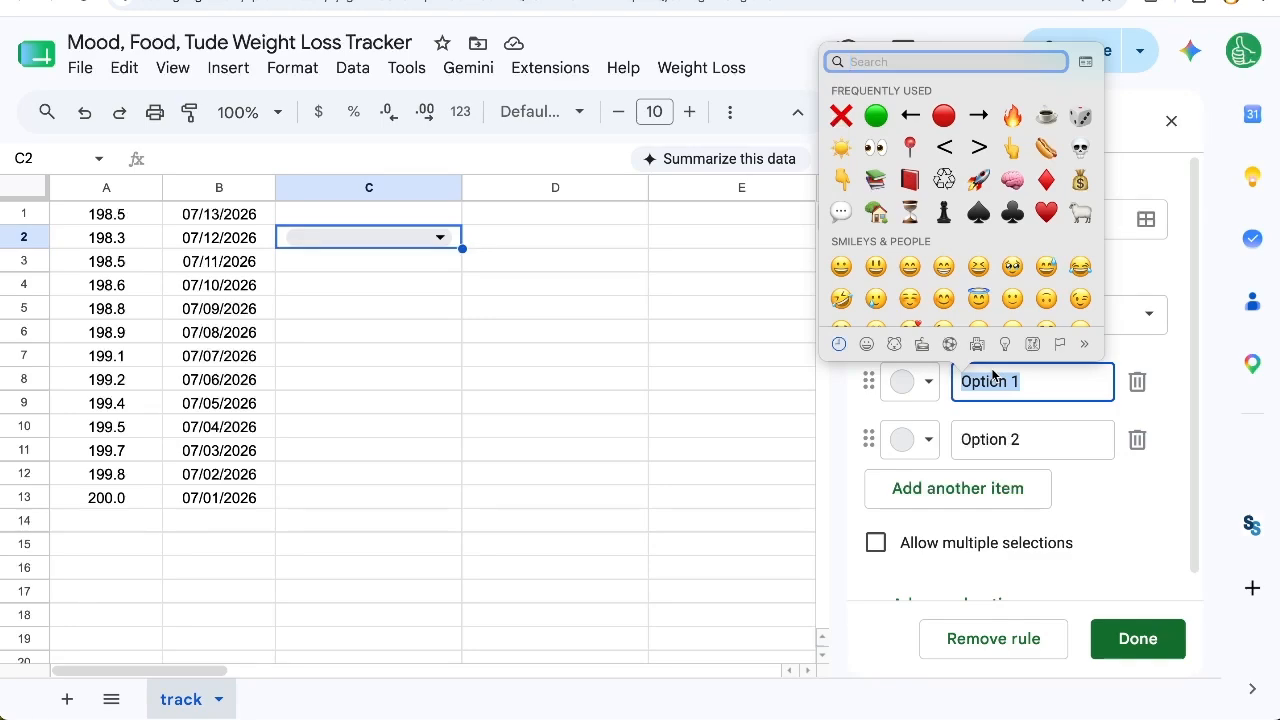
{"action": "left_click", "coordinate": [876, 267]}
Step: Replace the dropdown's second option with the sad face emoji 😞, searching the emojis for "bad"
{"action": "left_click", "coordinate": [1020, 440]}
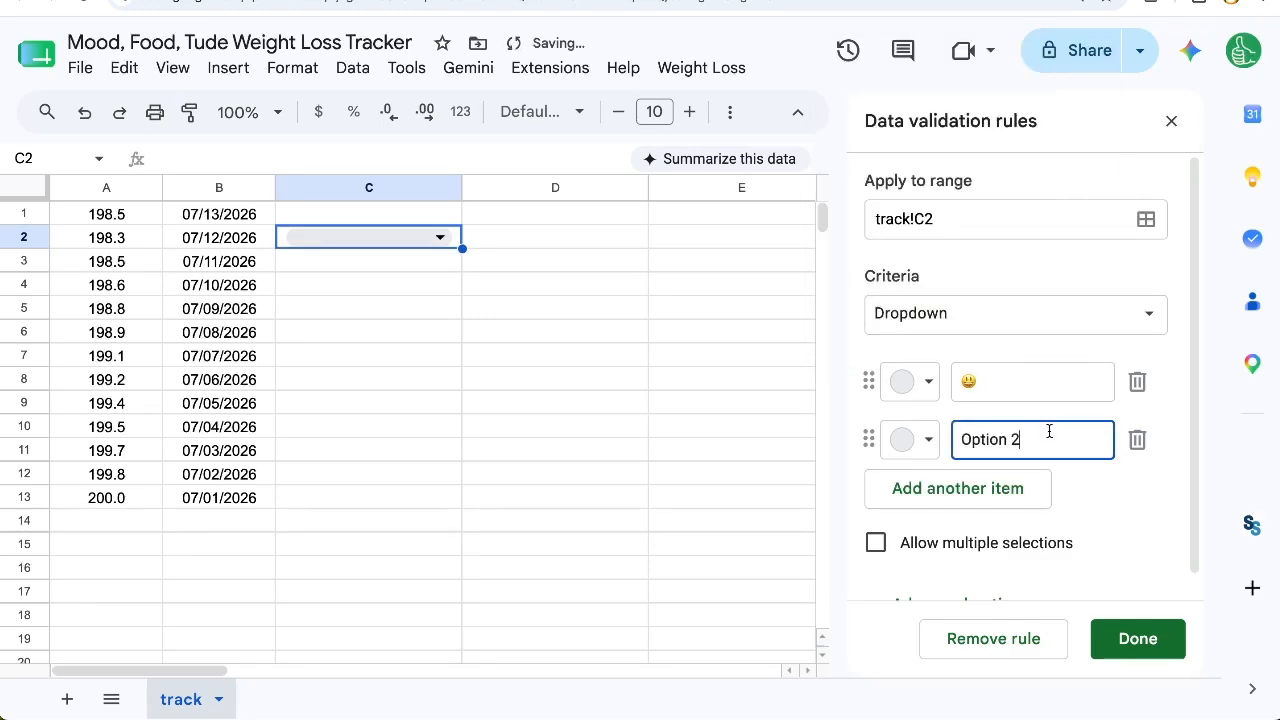
{"action": "triple_click", "coordinate": [1049, 431]}
{"action": "key", "text": "BackSpace"}
{"action": "key", "text": "ctrl+super+space"}
{"action": "type", "text": "bad"}
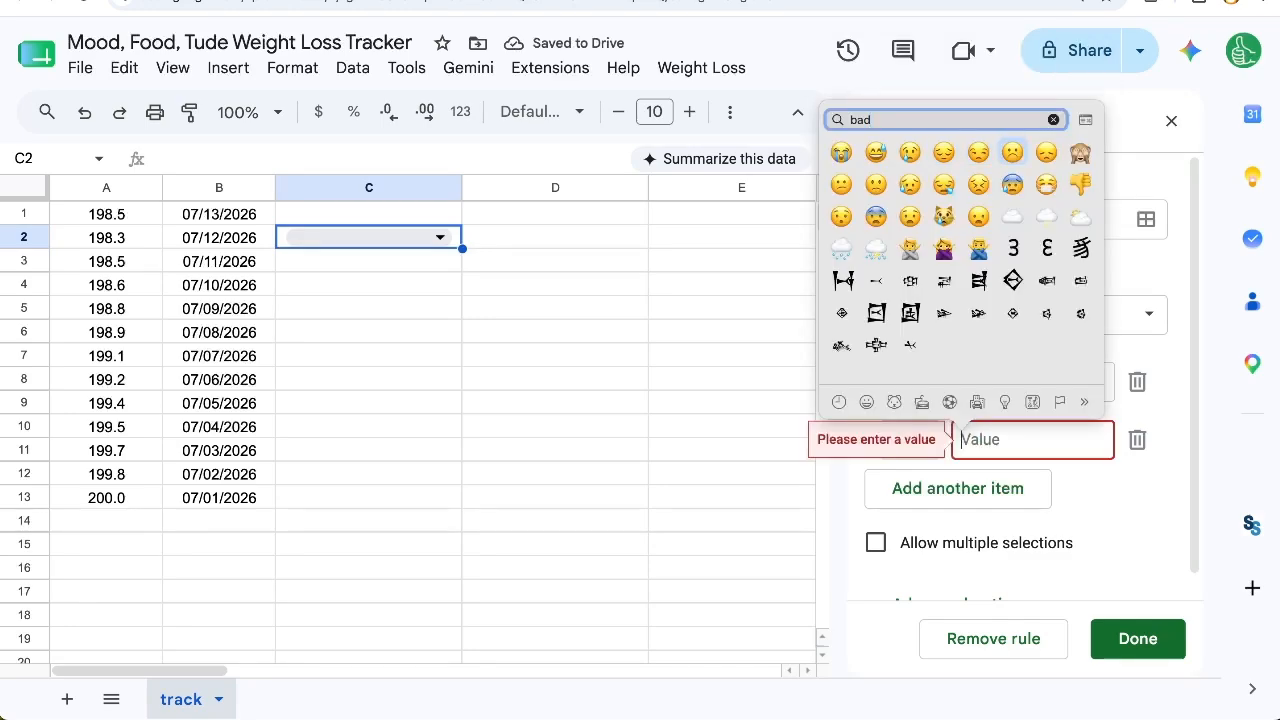
{"action": "left_click", "coordinate": [1012, 152]}
Step: Add the crying face emoji 😭 as a third dropdown option, searching for "cry", and save the rule
{"action": "left_click", "coordinate": [958, 488]}
{"action": "key", "text": "ctrl+super+space"}
{"action": "type", "text": "cry"}
{"action": "key", "text": "Down"}
{"action": "key", "text": "Right"}
{"action": "key", "text": "Return"}
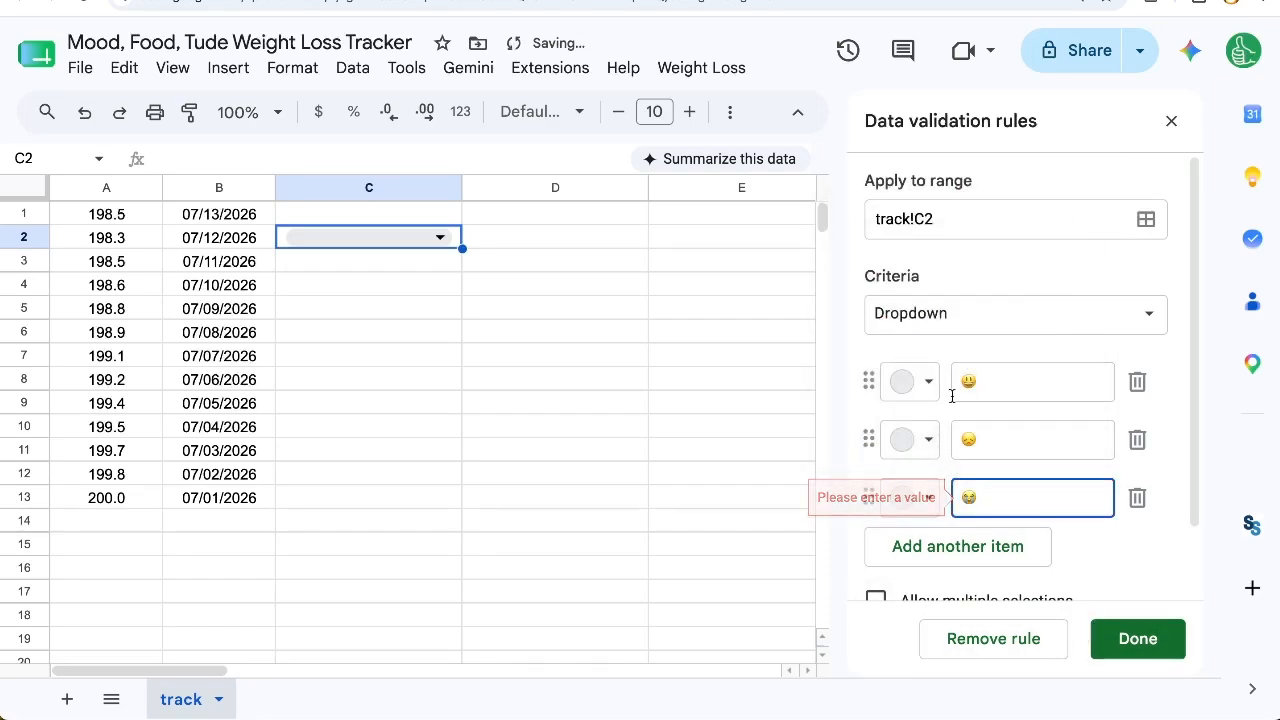
{"action": "left_click", "coordinate": [1141, 641]}
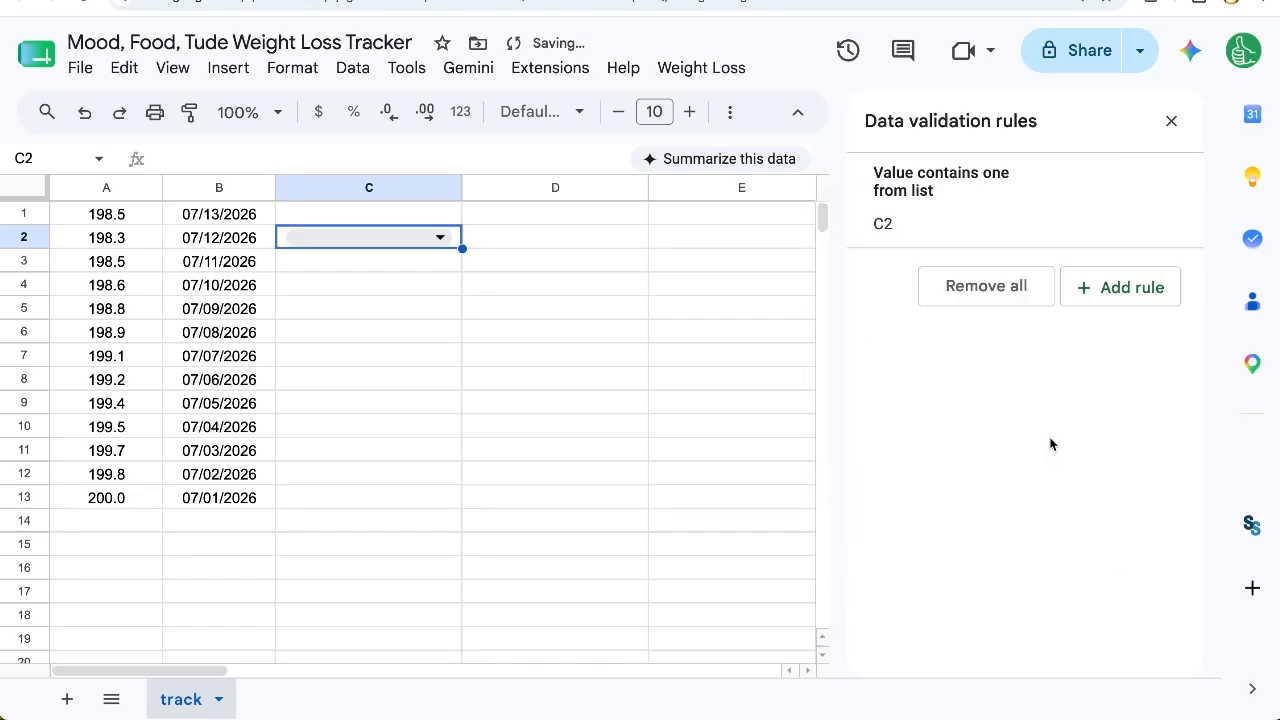
Step: Narrow column C to fit the emoji dropdown and close the data validation rules
{"action": "left_click", "coordinate": [1051, 200]}
{"action": "scroll", "coordinate": [1057, 486], "scroll_direction": "down", "scroll_amount": 1}
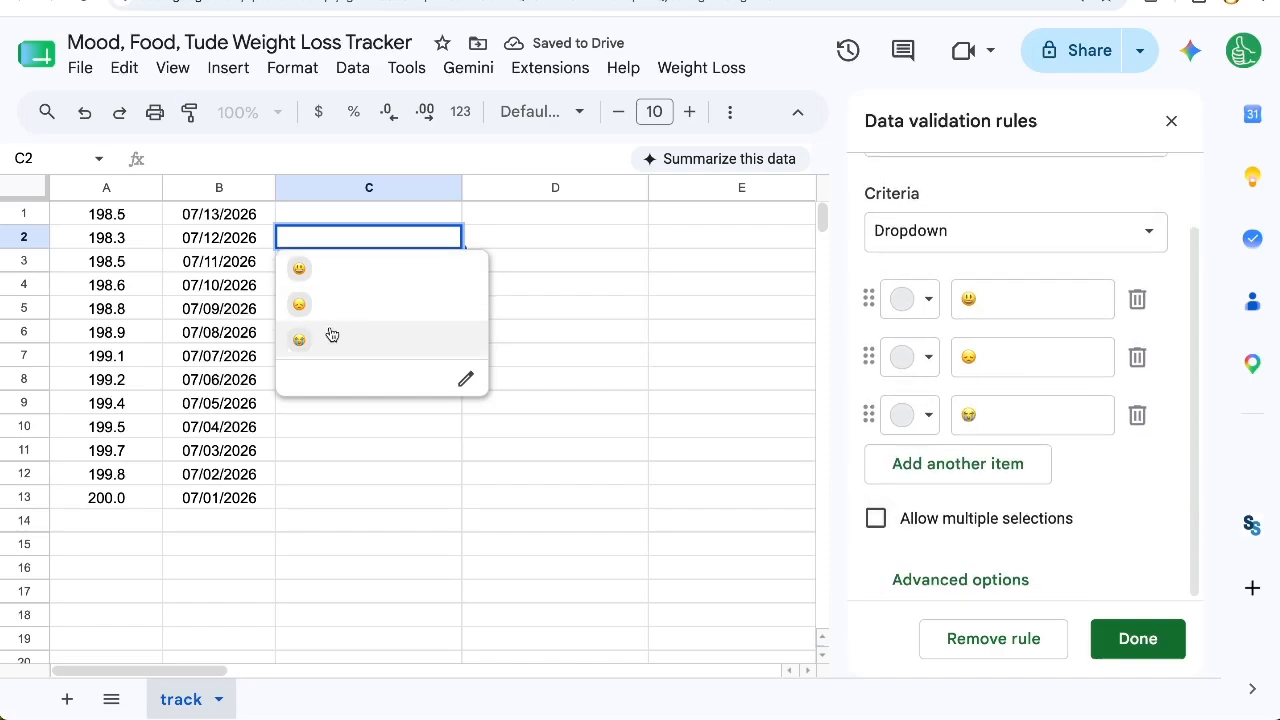
{"action": "left_click", "coordinate": [331, 218]}
{"action": "left_click_drag", "start_coordinate": [459, 187], "coordinate": [371, 187]}
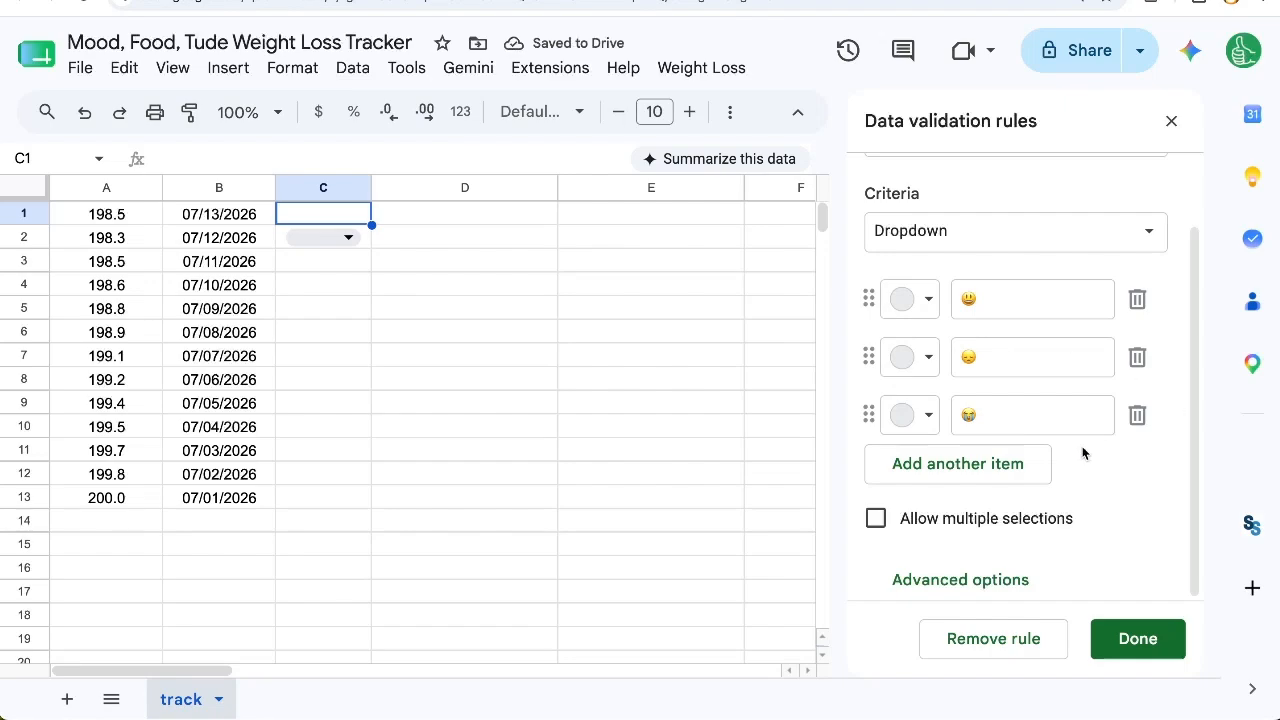
{"action": "left_click", "coordinate": [382, 246]}
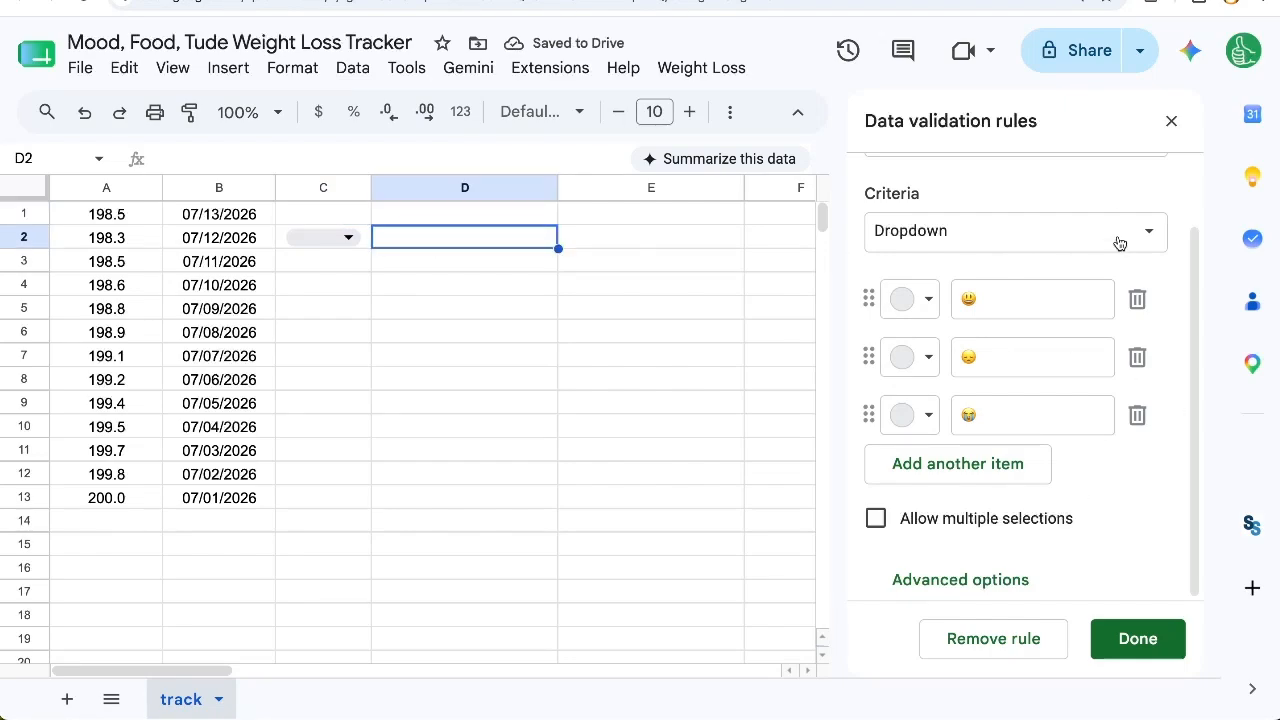
{"action": "left_click", "coordinate": [1169, 121]}
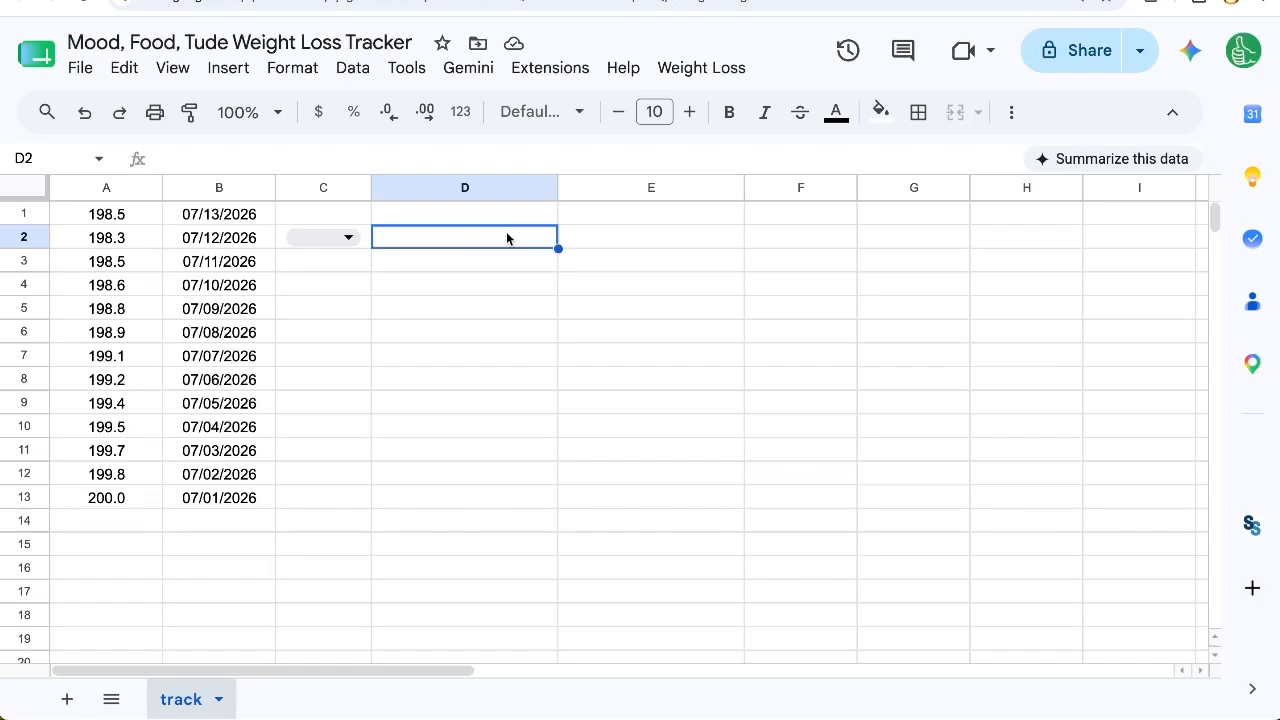
Step: Give cell D2 a thick orange outer border
{"action": "left_click", "coordinate": [918, 112]}
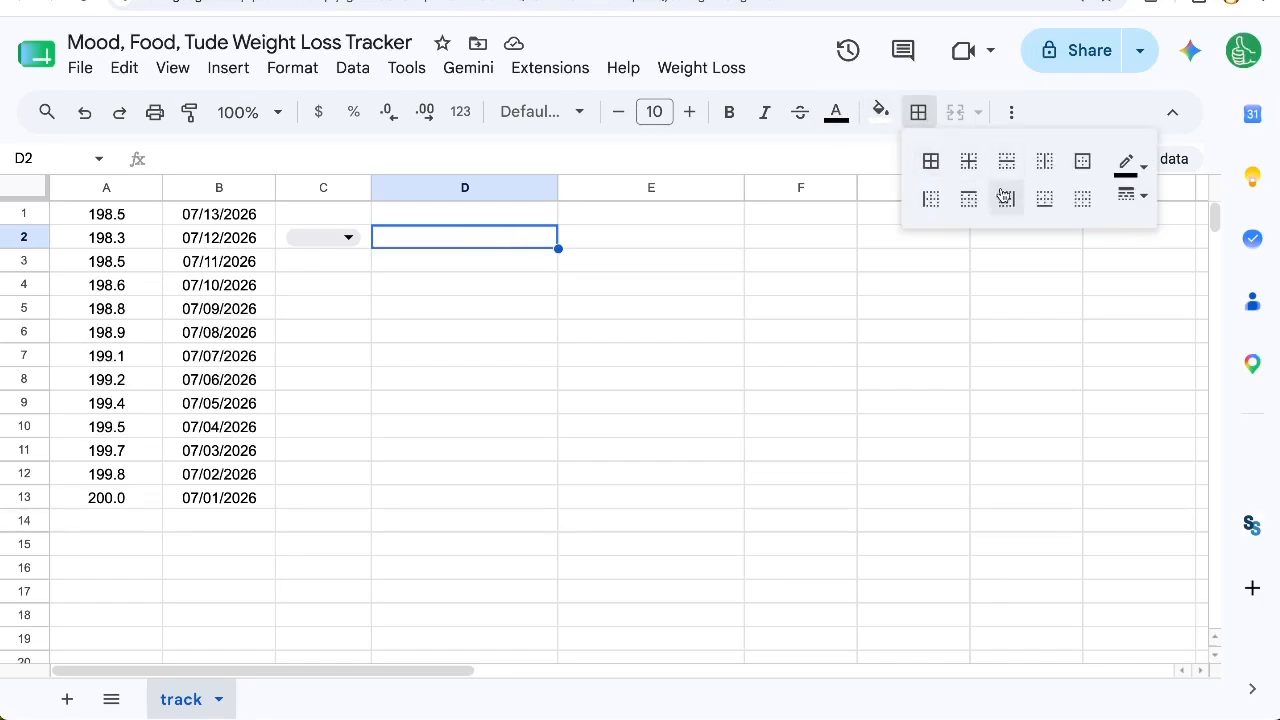
{"action": "left_click", "coordinate": [1096, 162]}
{"action": "left_click", "coordinate": [1134, 172]}
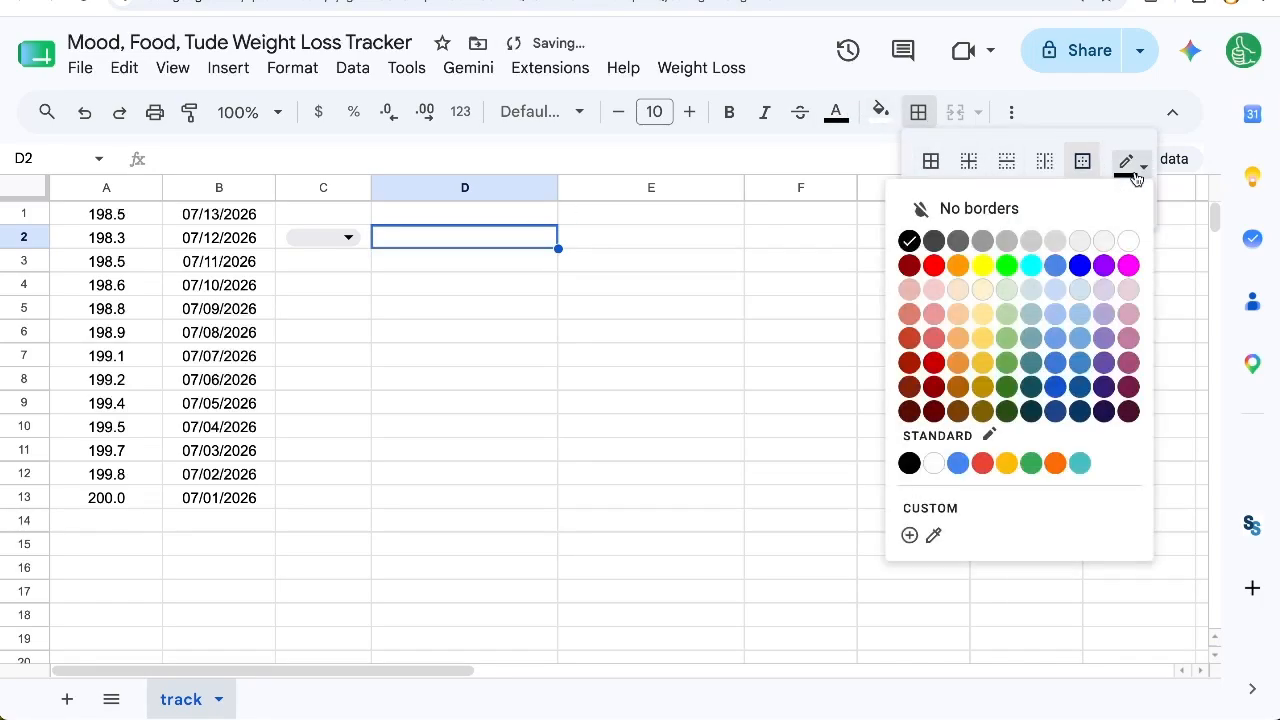
{"action": "left_click", "coordinate": [1054, 466]}
{"action": "left_click", "coordinate": [1133, 195]}
{"action": "left_click", "coordinate": [1192, 283]}
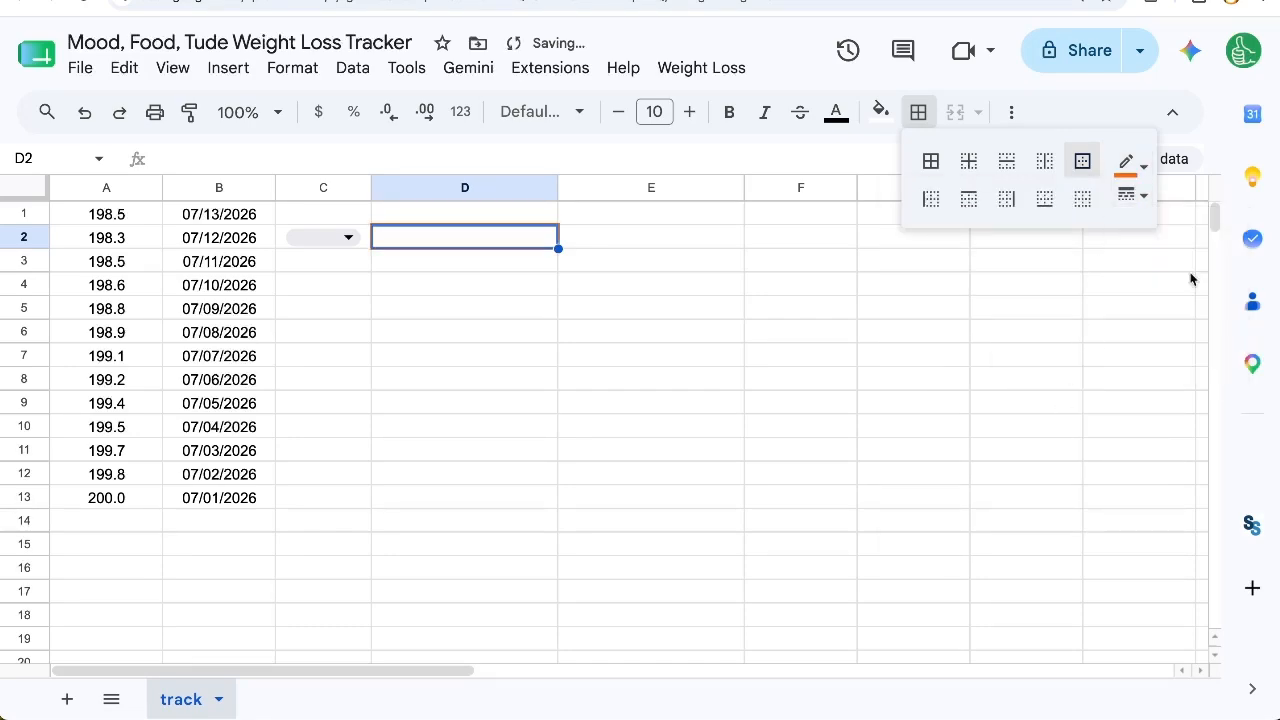
{"action": "left_click", "coordinate": [466, 355]}
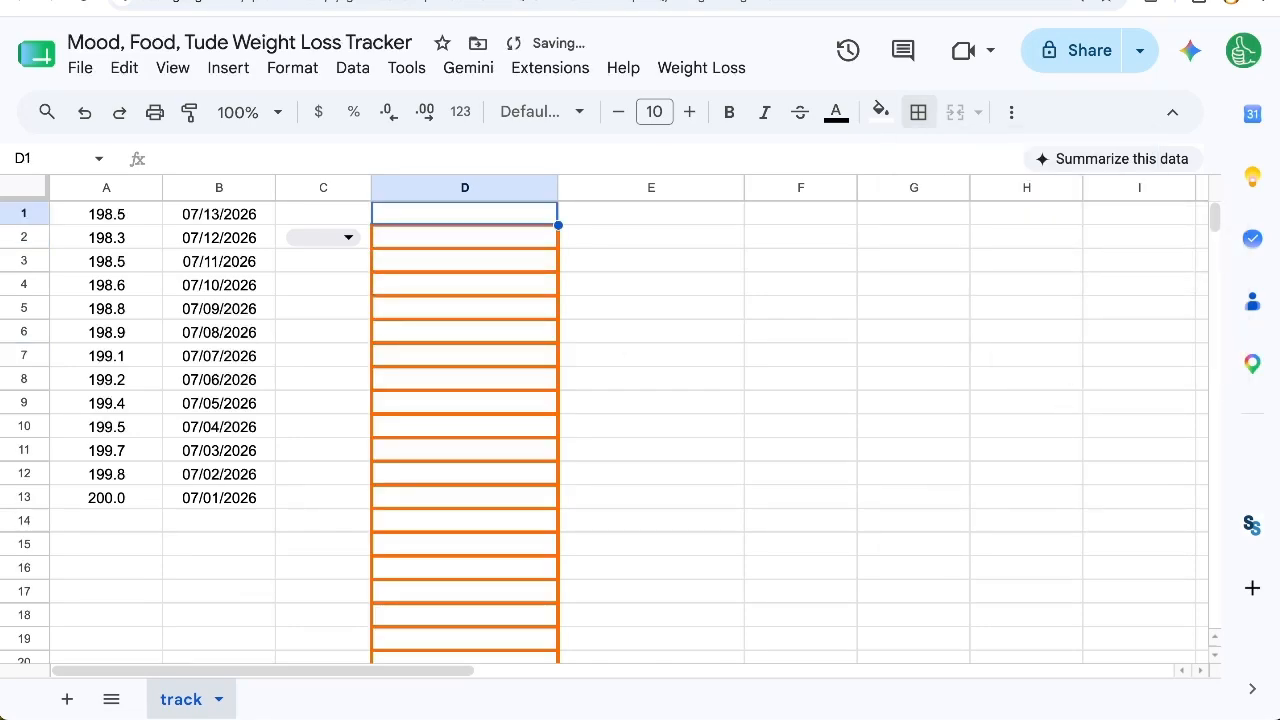
Step: Copy D2's orange border to all of column D and C2's emoji dropdown to all of column C
{"action": "key", "text": "Down"}
{"action": "key", "text": "ctrl+c"}
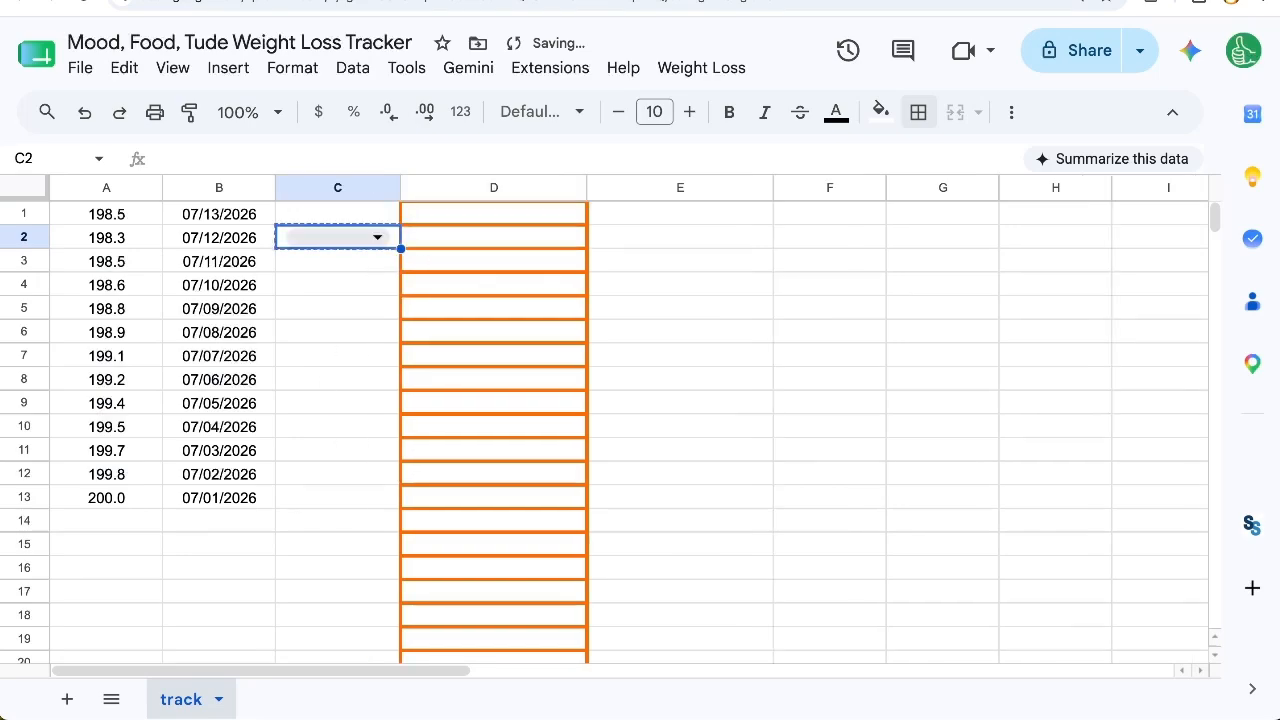
{"action": "key", "text": "Up"}
{"action": "key", "text": "ctrl+v"}
{"action": "key", "text": "Down"}
{"action": "key", "text": "Right"}
{"action": "key", "text": "Left"}
{"action": "key", "text": "ctrl+shift+Down"}
{"action": "key", "text": "ctrl+v"}
Step: Choose the sad face emoji in C2 and the smiling face emoji in C4
{"action": "key", "text": "ctrl+Up"}
{"action": "key", "text": "Down"}
{"action": "key", "text": "Down"}
{"action": "key", "text": "Down"}
{"action": "key", "text": "Down"}
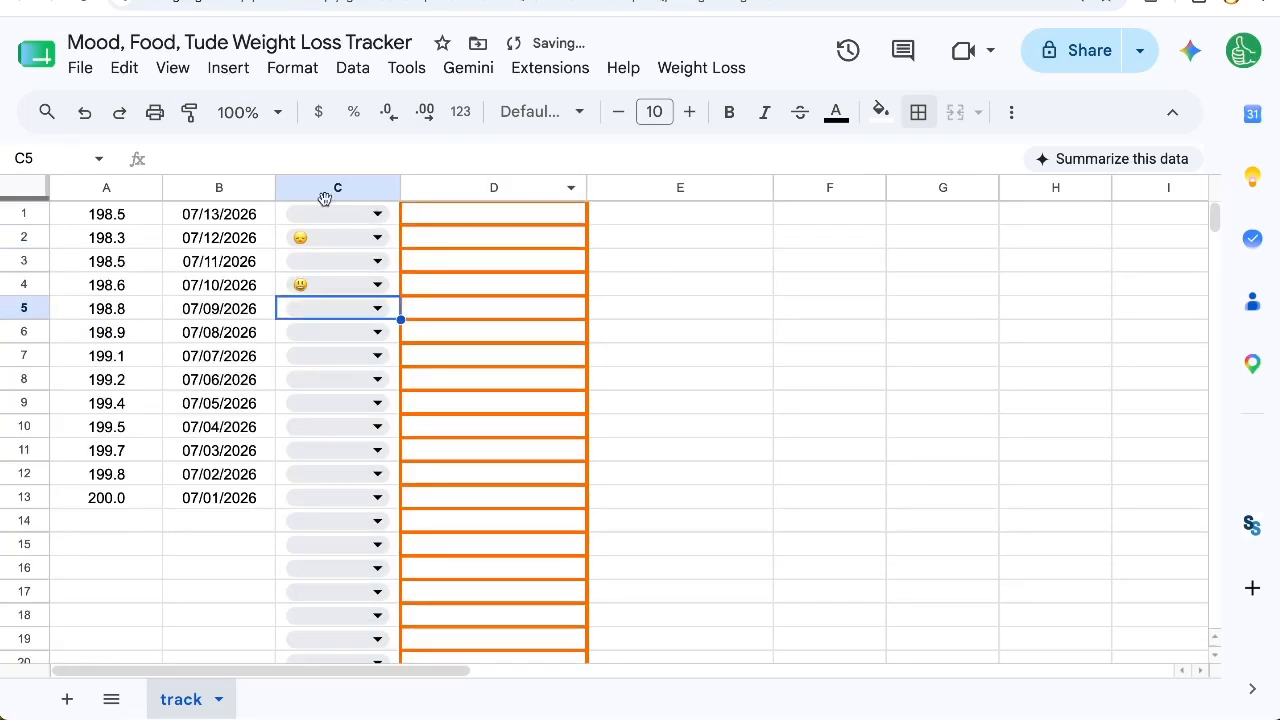
Step: Increase the font size of column C to 14
{"action": "left_click", "coordinate": [323, 199]}
{"action": "left_click", "coordinate": [689, 111]}
{"action": "left_click", "coordinate": [689, 111]}
{"action": "left_click", "coordinate": [689, 111]}
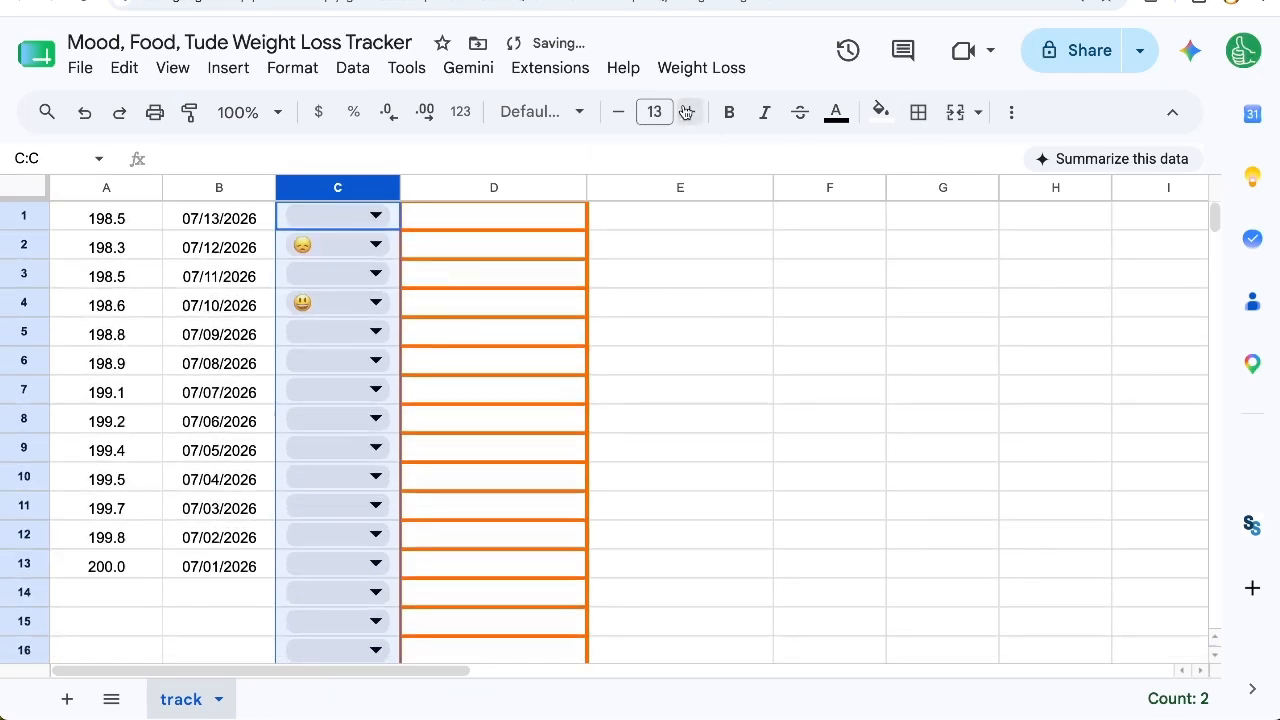
{"action": "left_click", "coordinate": [689, 111]}
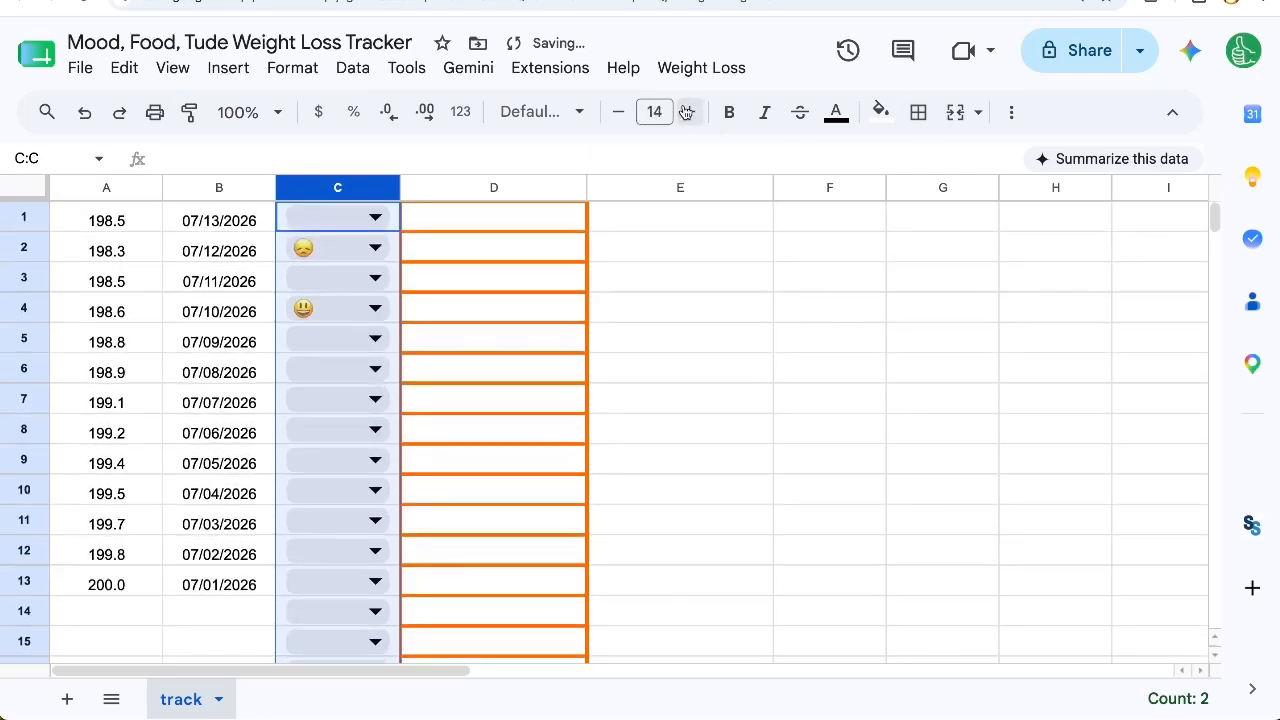
Step: Set the whole sheet's font to Open Sans at size 12 and center column C's contents horizontally
{"action": "left_click", "coordinate": [22, 188]}
{"action": "left_click", "coordinate": [689, 111]}
{"action": "left_click", "coordinate": [689, 111]}
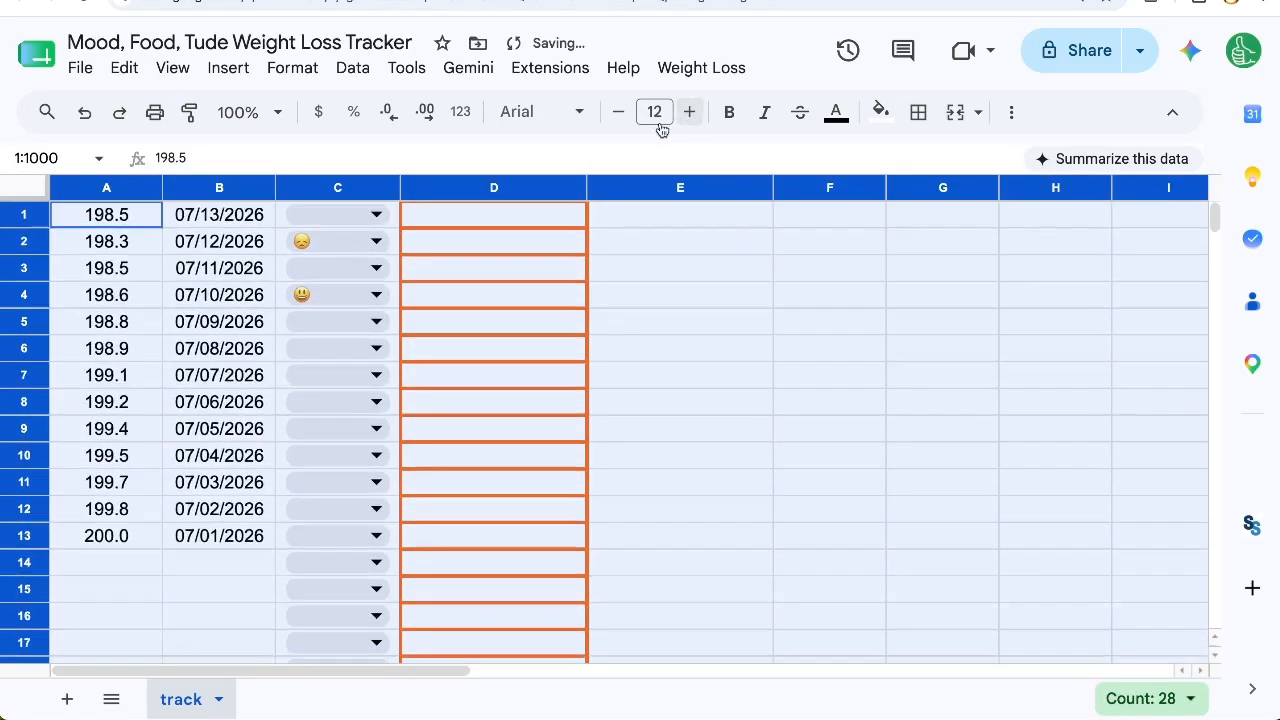
{"action": "left_click", "coordinate": [511, 118]}
{"action": "scroll", "coordinate": [560, 588], "scroll_direction": "down", "scroll_amount": 10}
{"action": "left_click", "coordinate": [540, 588]}
{"action": "left_click", "coordinate": [171, 268]}
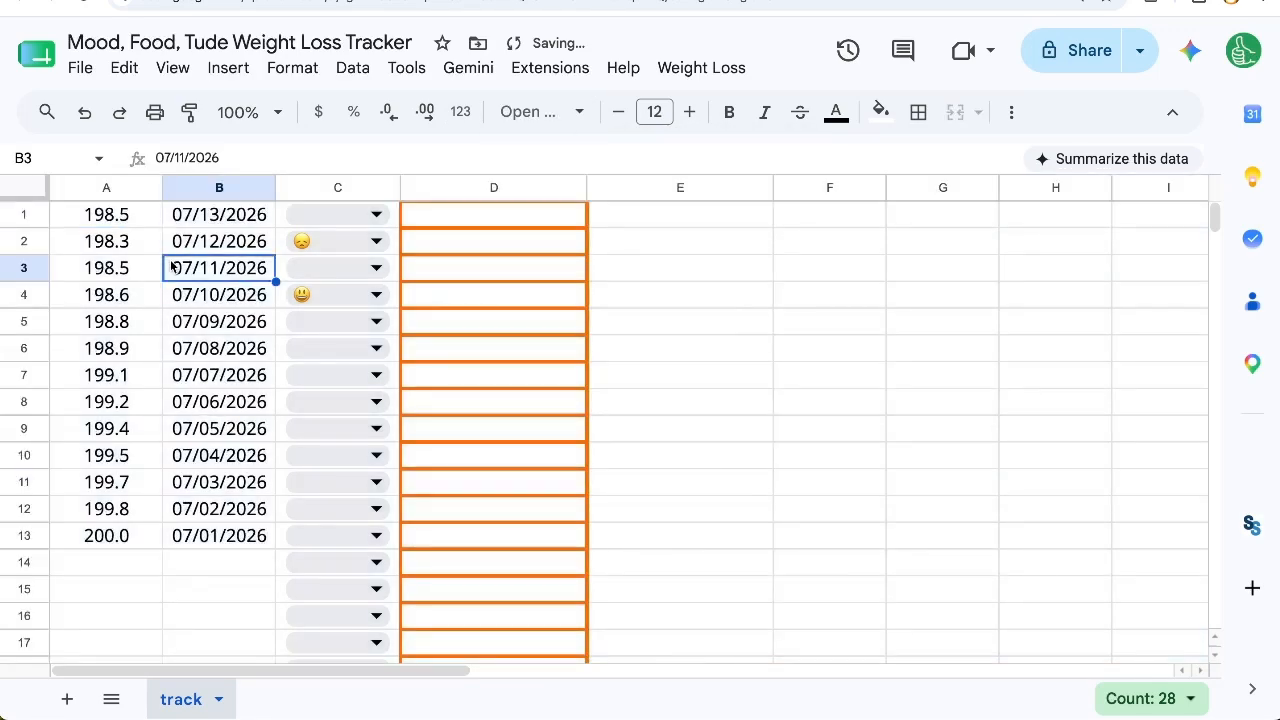
{"action": "left_click", "coordinate": [337, 188]}
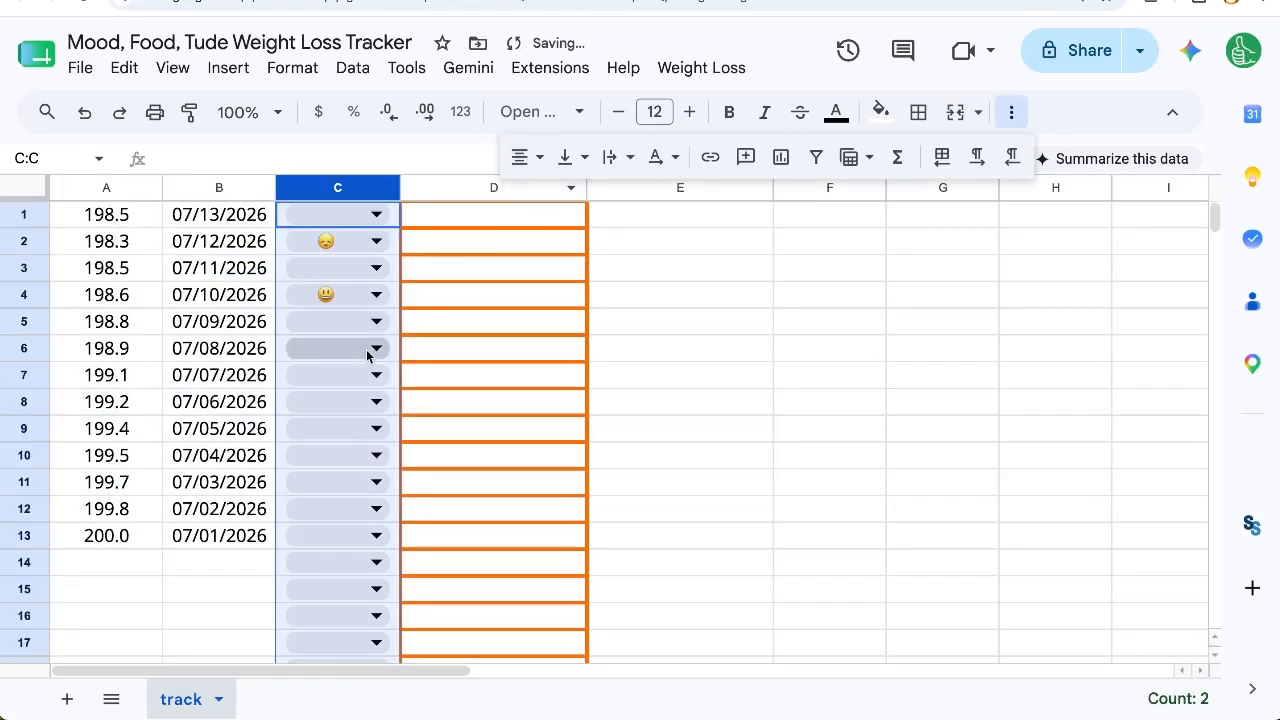
Step: Make rows 1 to 1000 taller, to a little under twice their height
{"action": "left_click", "coordinate": [23, 216]}
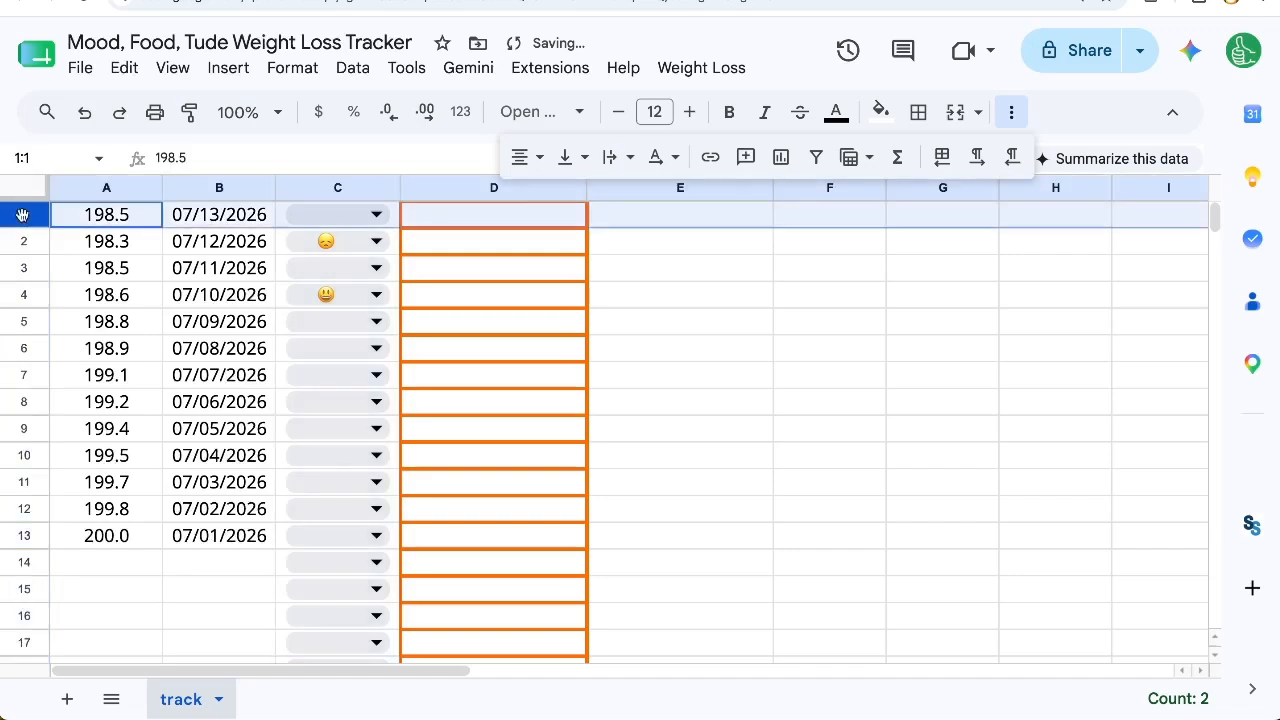
{"action": "key", "text": "ctrl+shift+Down"}
{"action": "key", "text": "ctrl+shift+Down"}
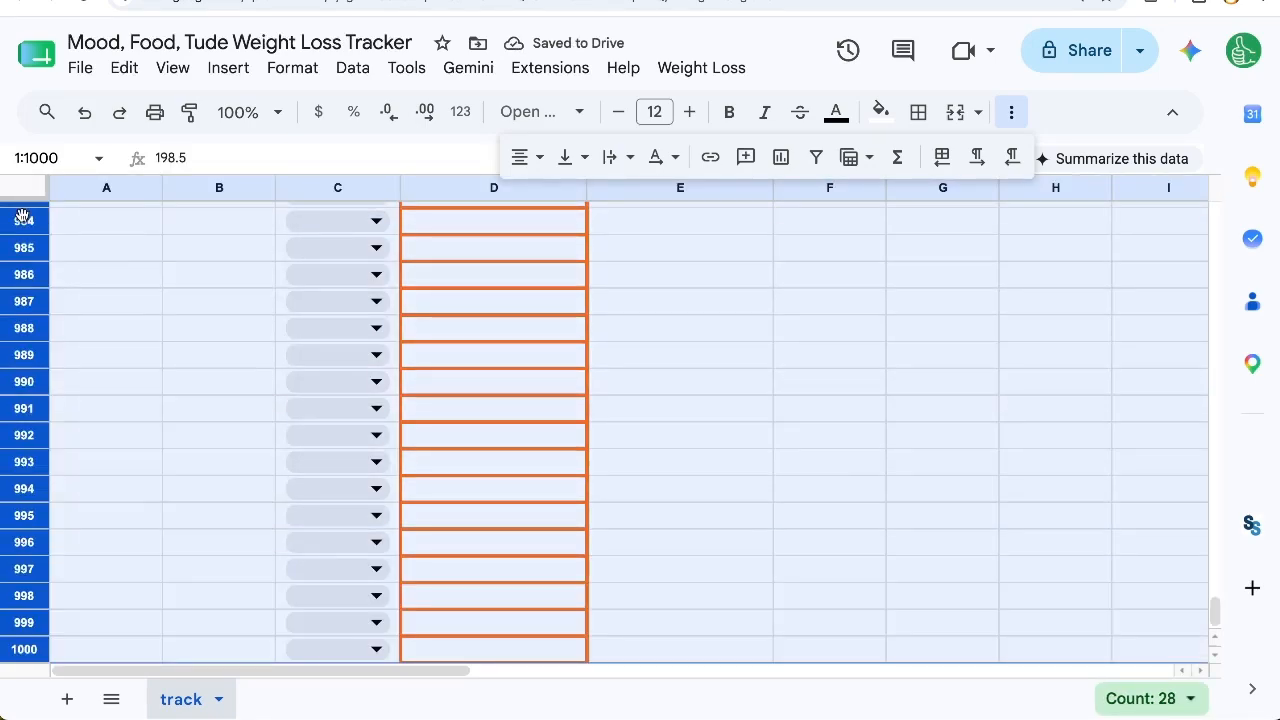
{"action": "left_click_drag", "start_coordinate": [23, 234], "coordinate": [23, 258]}
{"action": "scroll", "coordinate": [222, 263], "scroll_direction": "up", "scroll_amount": 15}
{"action": "left_click", "coordinate": [222, 263]}
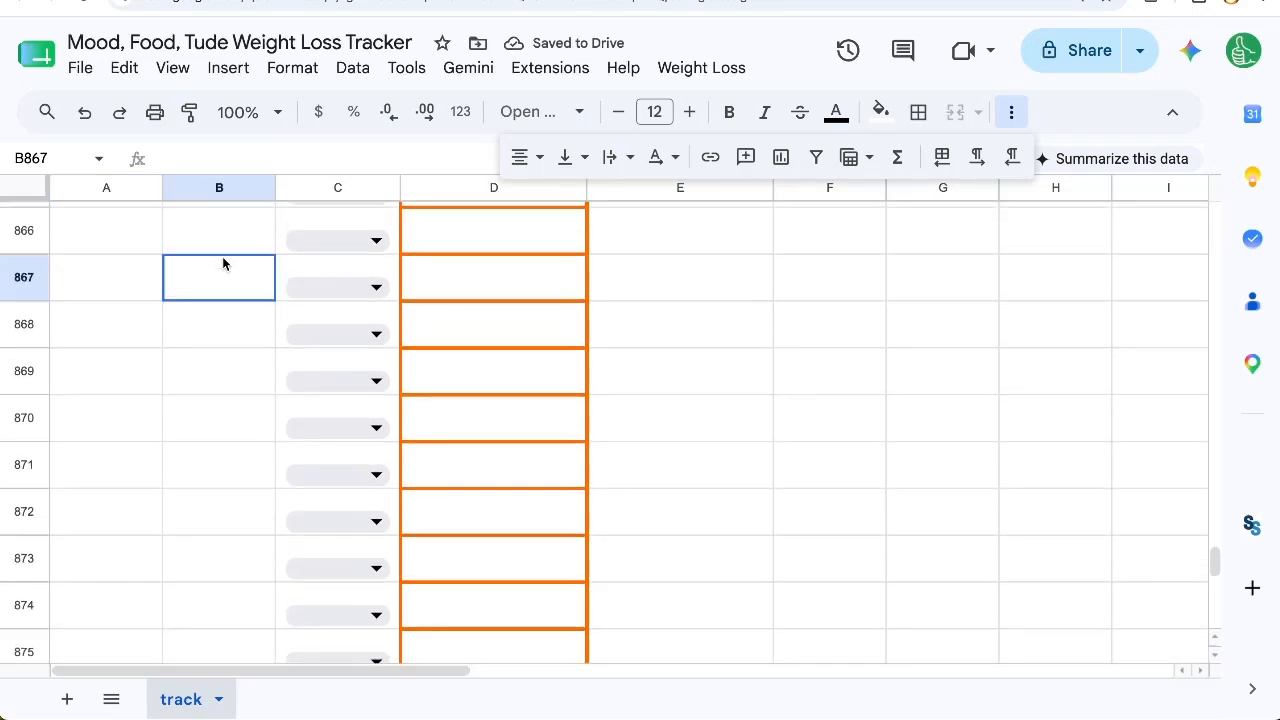
Step: Vertically align the contents of the whole sheet to the middle
{"action": "key", "text": "ctrl+Up"}
{"action": "key", "text": "ctrl+Up"}
{"action": "left_click", "coordinate": [43, 183]}
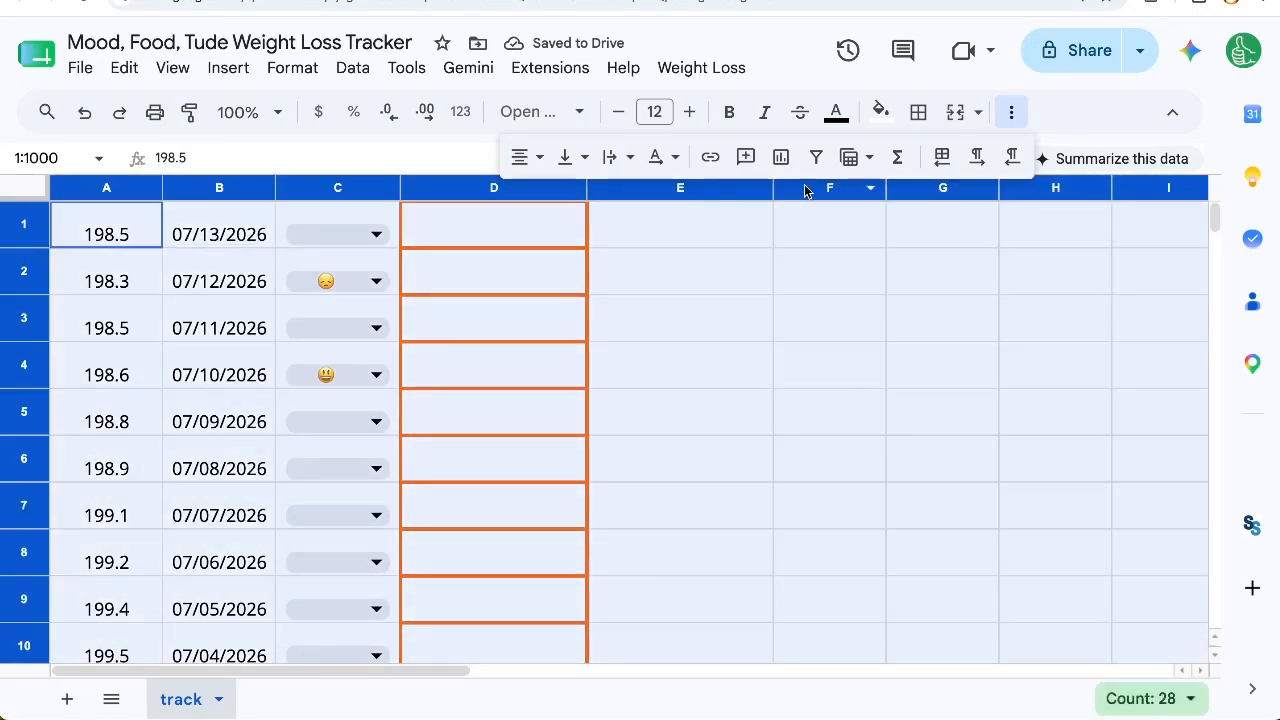
{"action": "left_click", "coordinate": [565, 157]}
{"action": "left_click", "coordinate": [609, 199]}
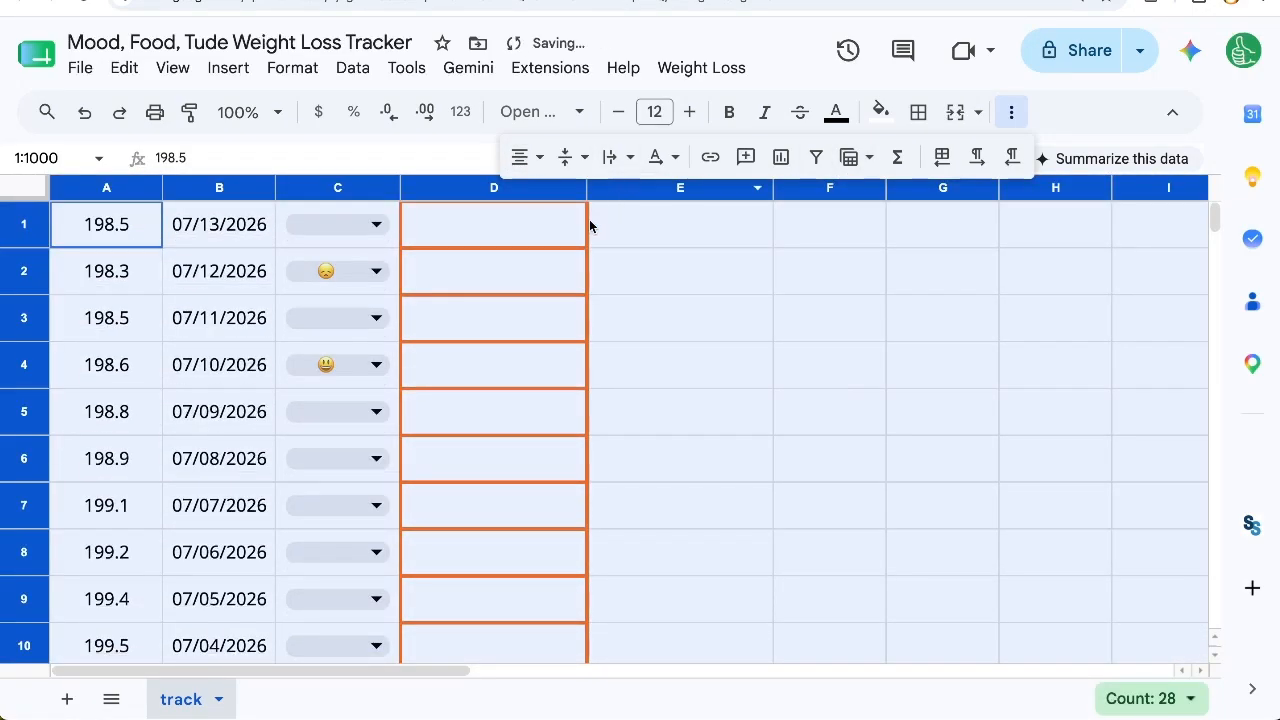
{"action": "left_click", "coordinate": [660, 294]}
{"action": "left_click", "coordinate": [532, 240]}
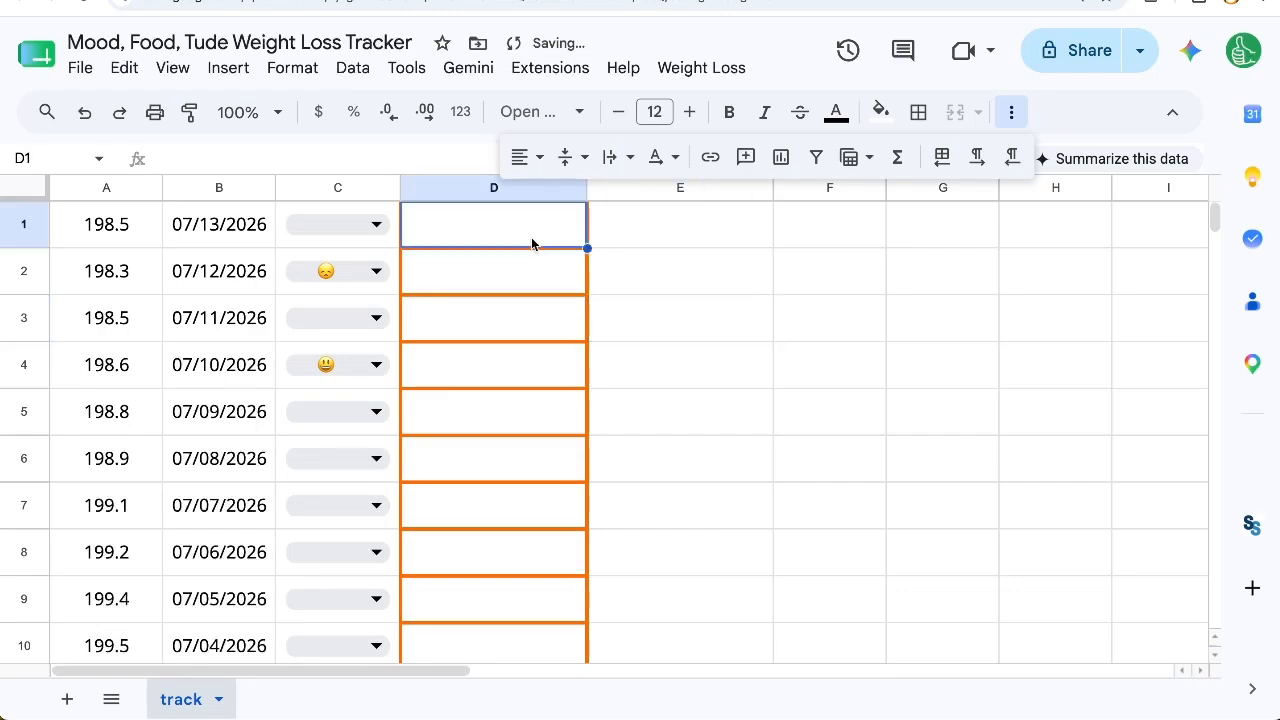
{"action": "left_click", "coordinate": [1011, 111]}
Step: Turn off the sheet's gridlines
{"action": "left_click", "coordinate": [172, 67]}
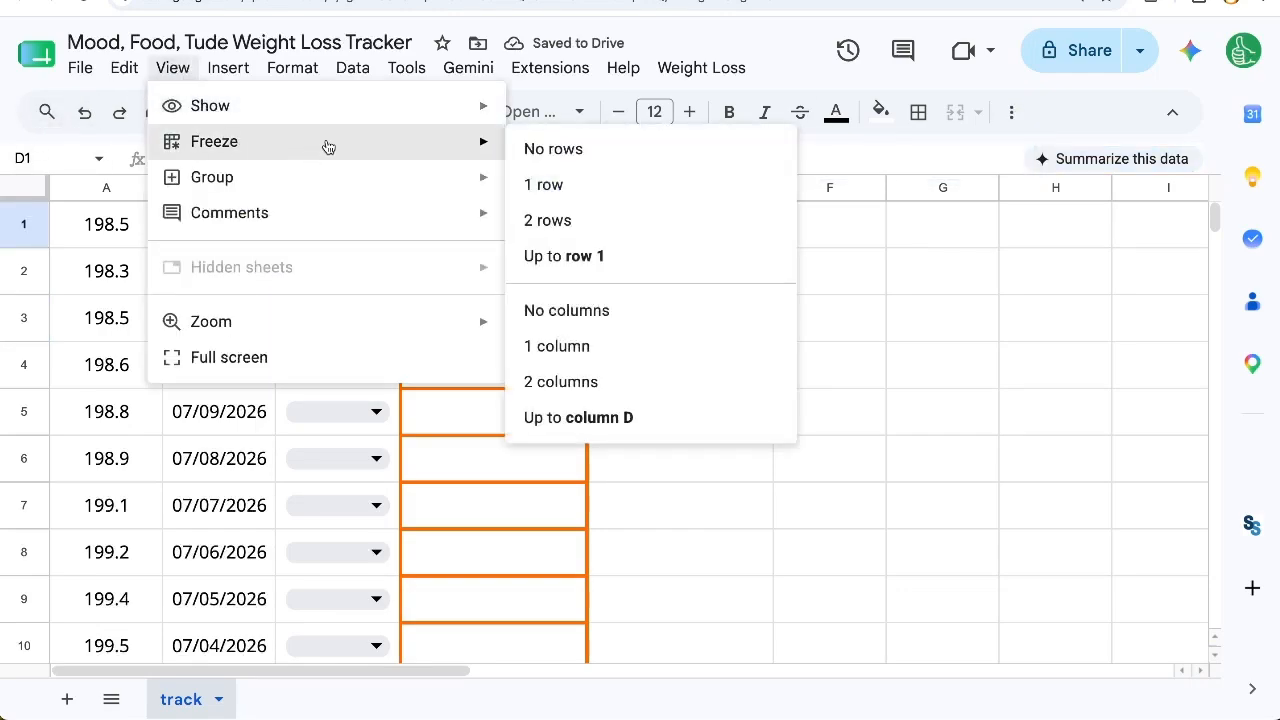
{"action": "mouse_move", "coordinate": [210, 103]}
{"action": "left_click", "coordinate": [582, 149]}
{"action": "left_click", "coordinate": [677, 371]}
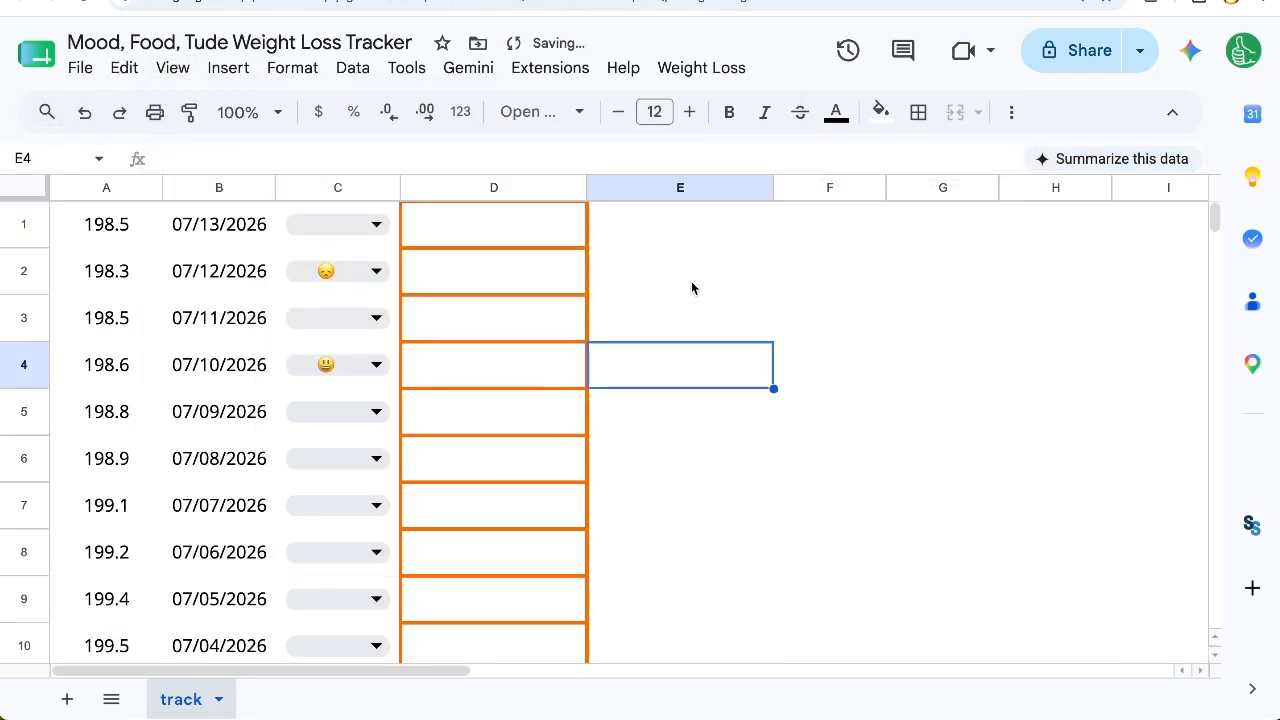
{"action": "left_click", "coordinate": [663, 238]}
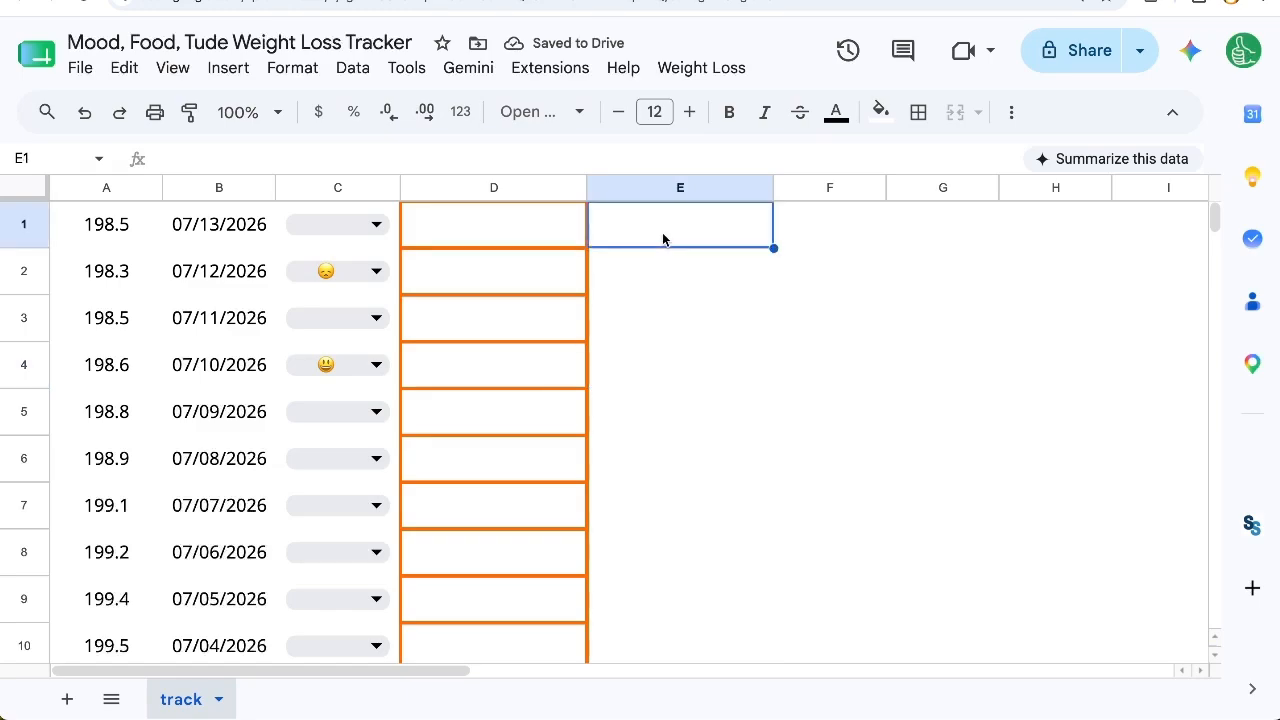
{"action": "key", "text": "Left"}
{"action": "key", "text": "Left"}
{"action": "key", "text": "Left"}
{"action": "key", "text": "Left"}
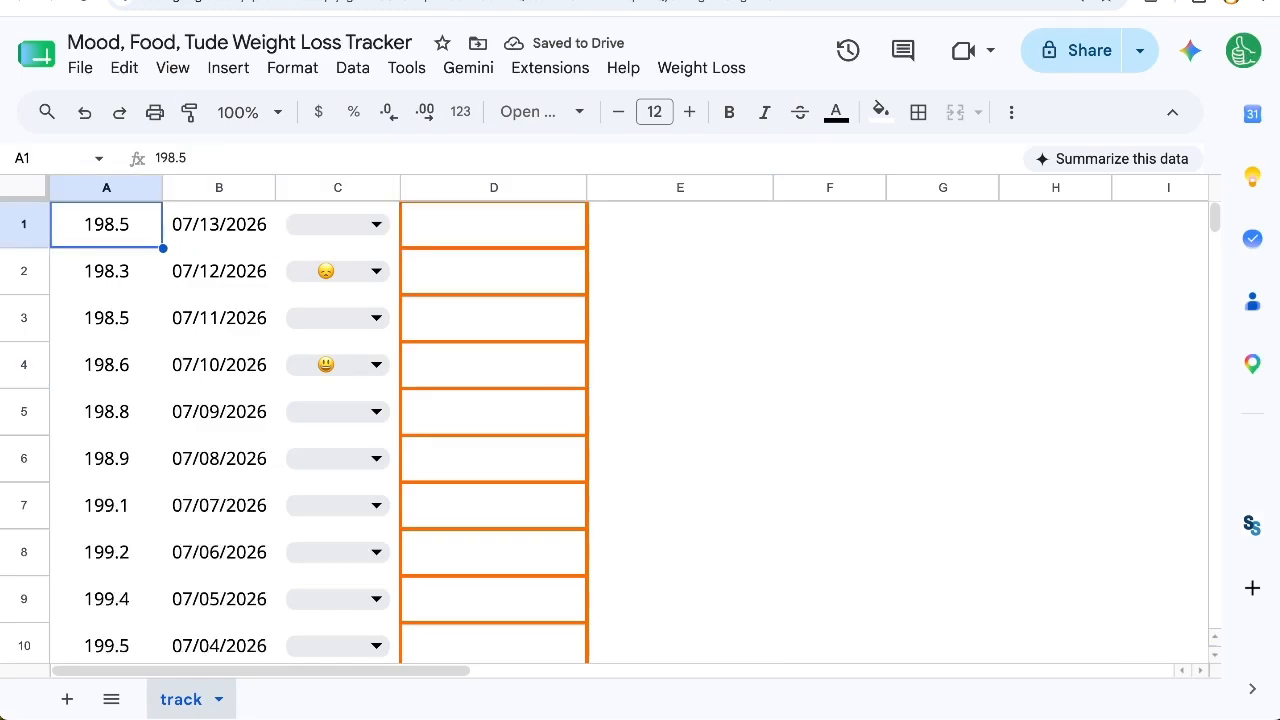
{"action": "left_click_drag", "start_coordinate": [144, 242], "coordinate": [231, 220]}
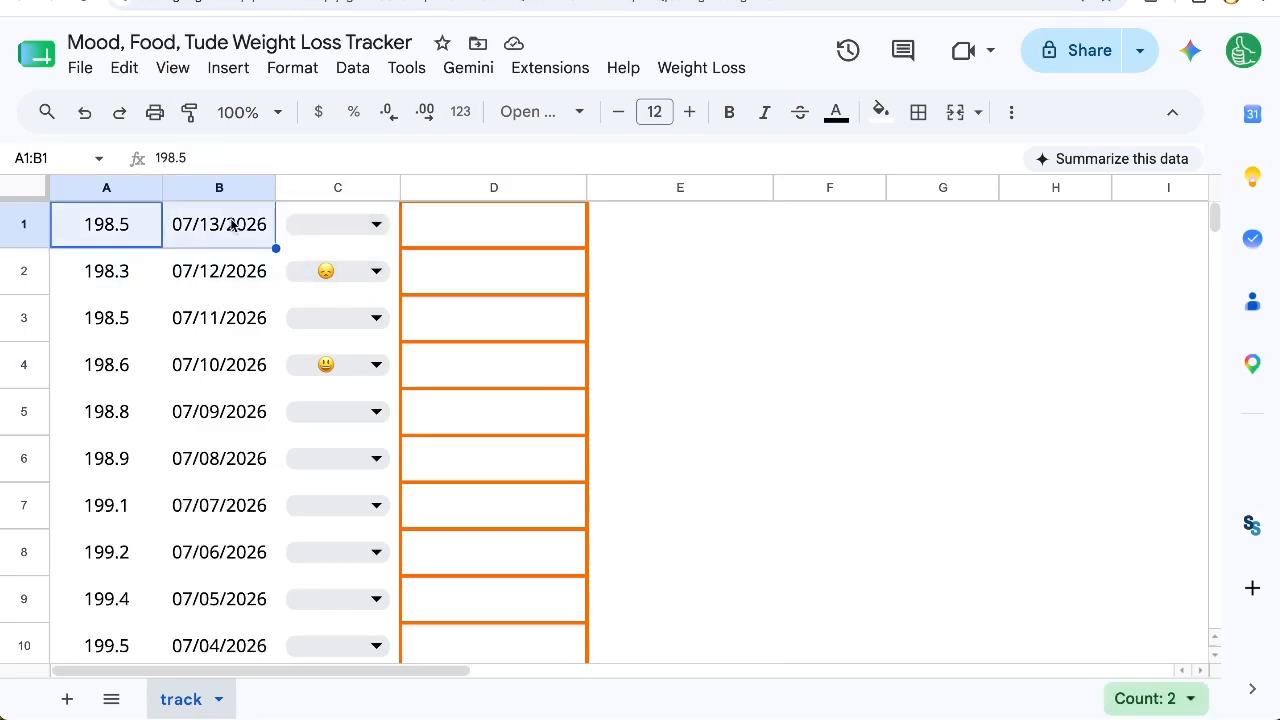
{"action": "key", "text": "super+shift+Down"}
{"action": "key", "text": "super+shift+Down"}
{"action": "key", "text": "super+Up"}
{"action": "key", "text": "Down"}
Step: Add light orange horizontal borders between the rows of columns A and B
{"action": "left_click_drag", "start_coordinate": [106, 187], "coordinate": [211, 184]}
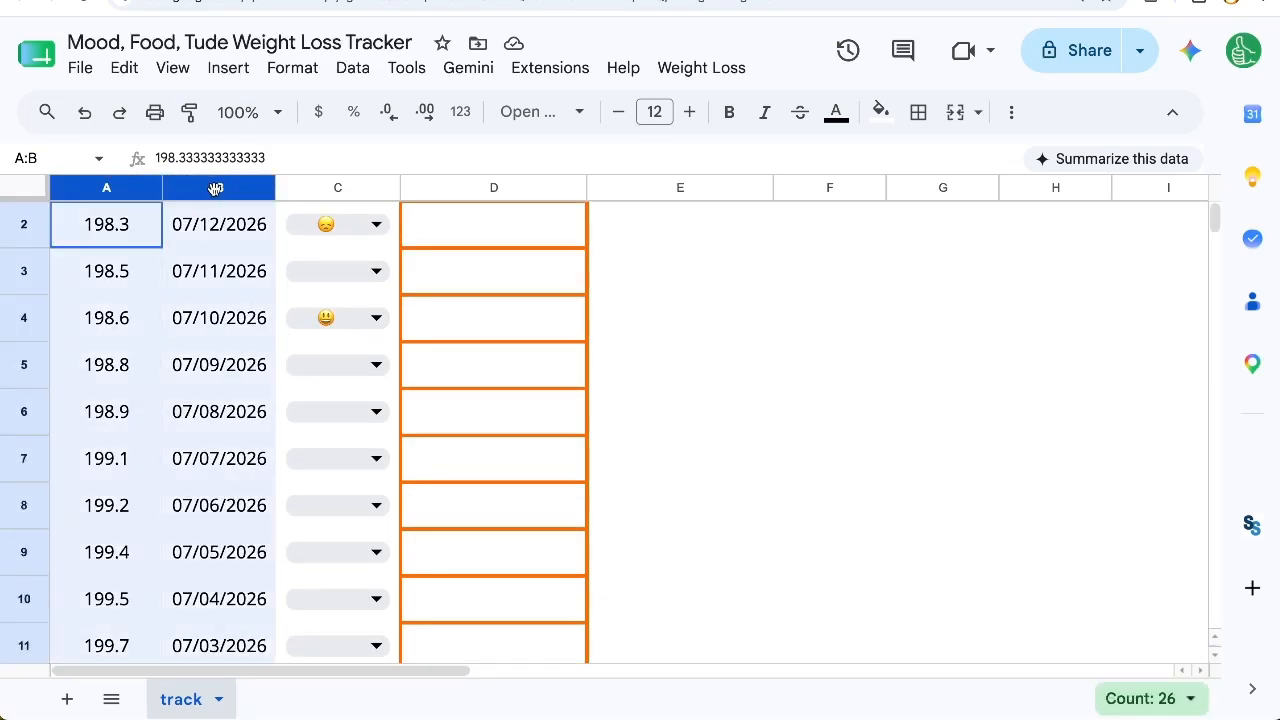
{"action": "left_click", "coordinate": [918, 112]}
{"action": "left_click", "coordinate": [1130, 165]}
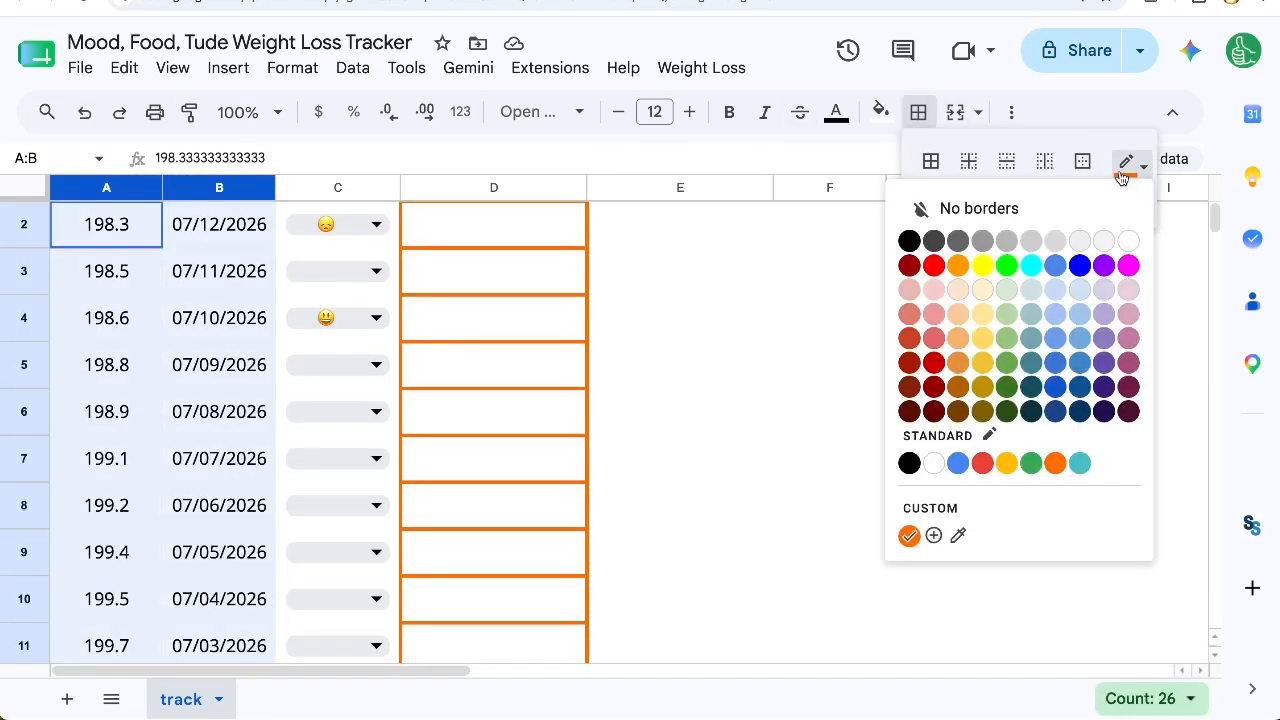
{"action": "left_click", "coordinate": [958, 290]}
{"action": "left_click", "coordinate": [992, 162]}
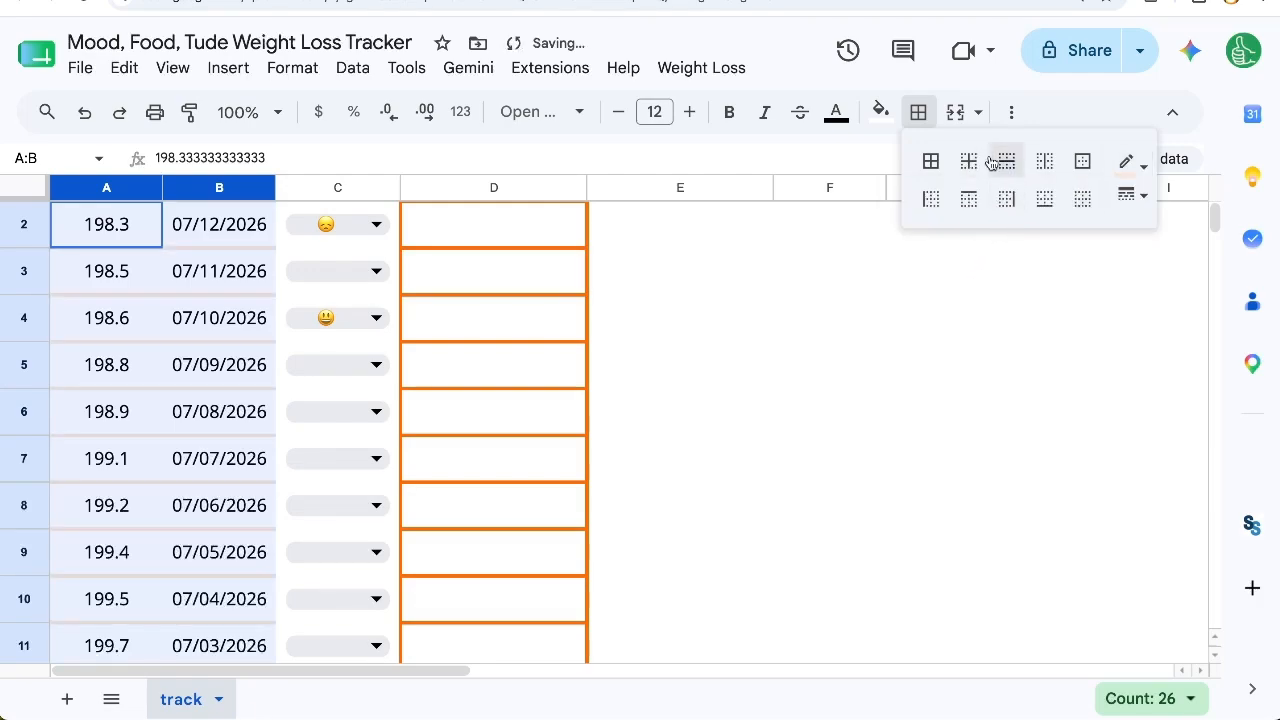
{"action": "left_click", "coordinate": [1141, 167]}
{"action": "left_click", "coordinate": [1136, 172]}
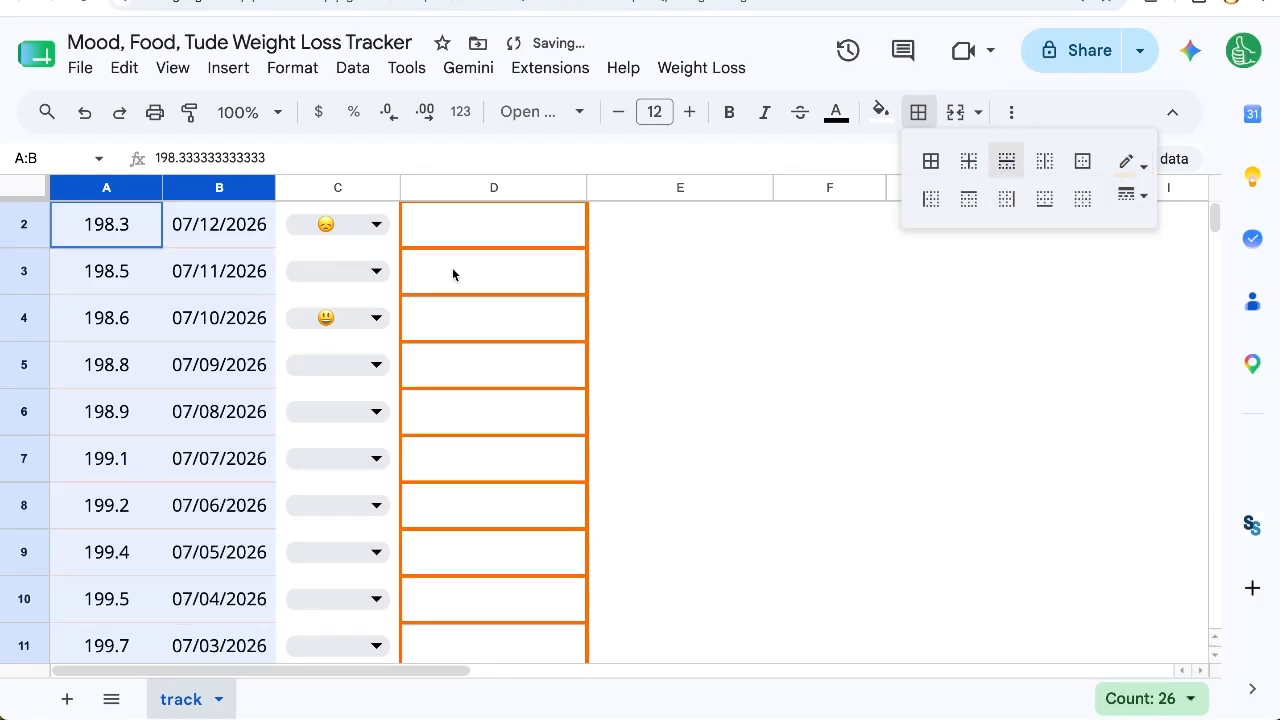
{"action": "left_click", "coordinate": [207, 268]}
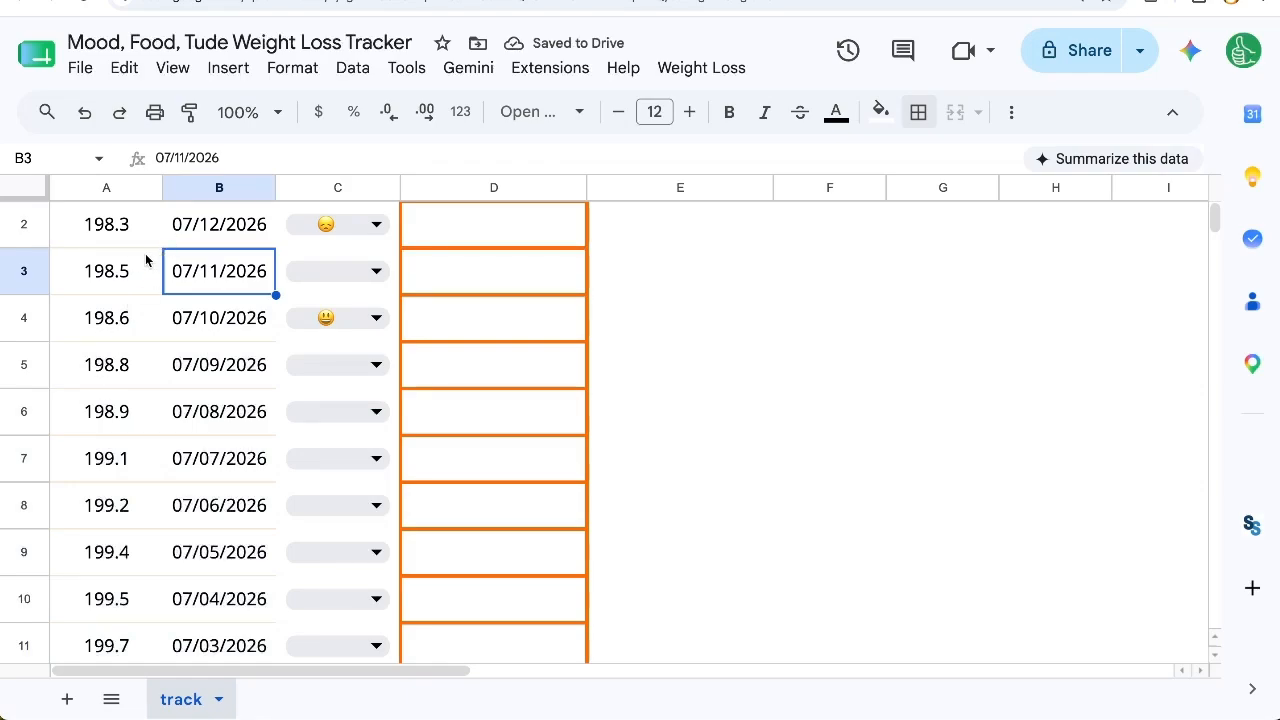
{"action": "left_click_drag", "start_coordinate": [100, 278], "coordinate": [283, 278]}
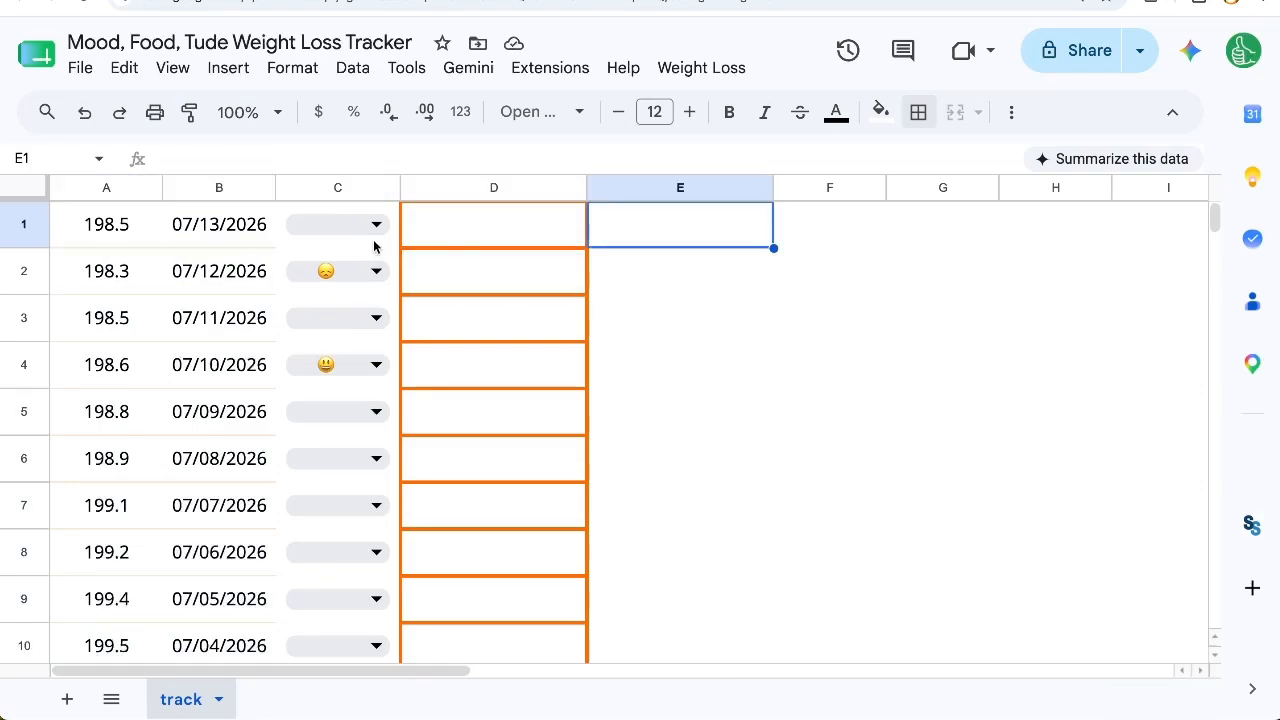
{"action": "left_click", "coordinate": [374, 241]}
{"action": "left_click", "coordinate": [684, 228]}
{"action": "right_click", "coordinate": [684, 233]}
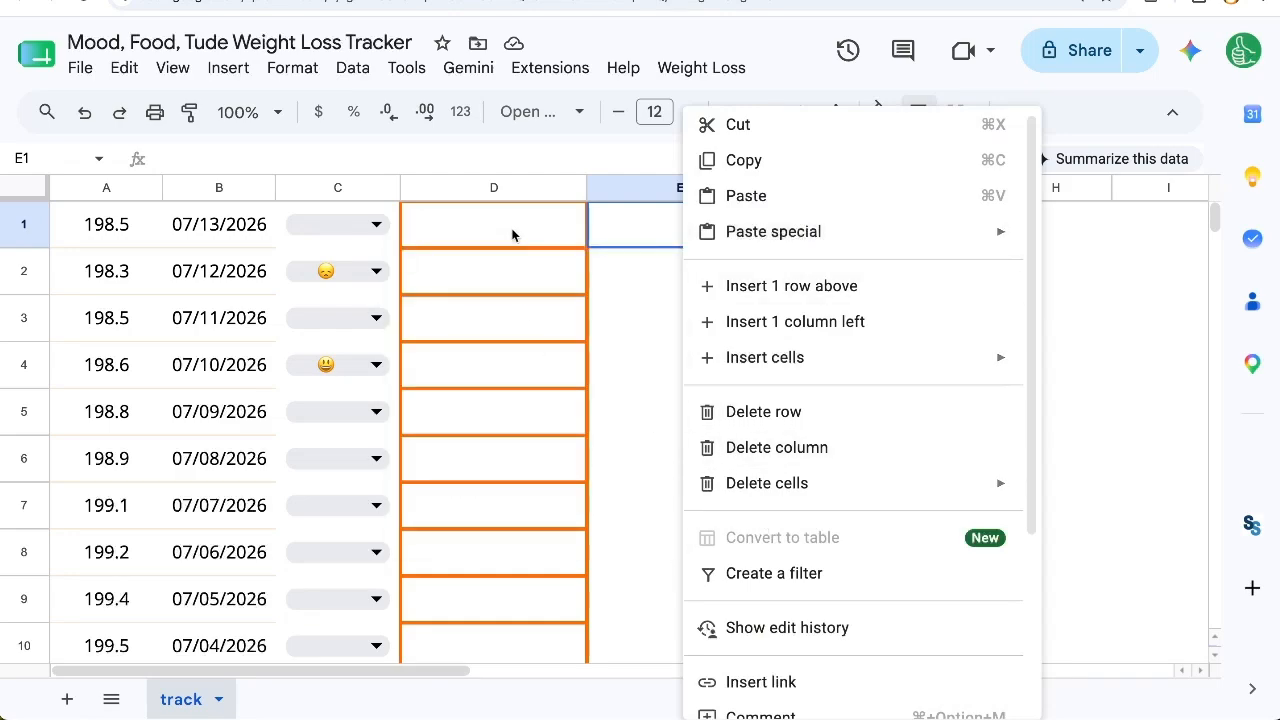
{"action": "left_click_drag", "start_coordinate": [514, 240], "coordinate": [512, 511]}
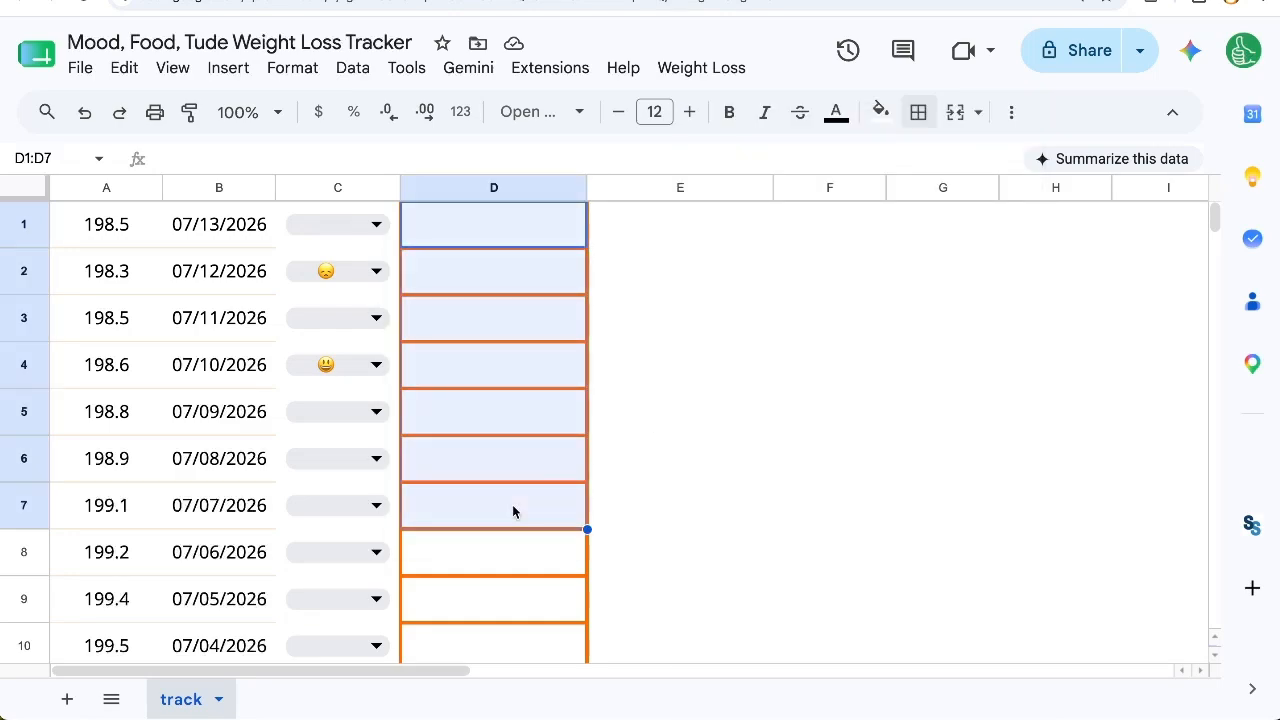
Step: Change the emoji in C2 to the smiling face
{"action": "left_click", "coordinate": [374, 271]}
{"action": "left_click", "coordinate": [360, 315]}
{"action": "left_click", "coordinate": [638, 222]}
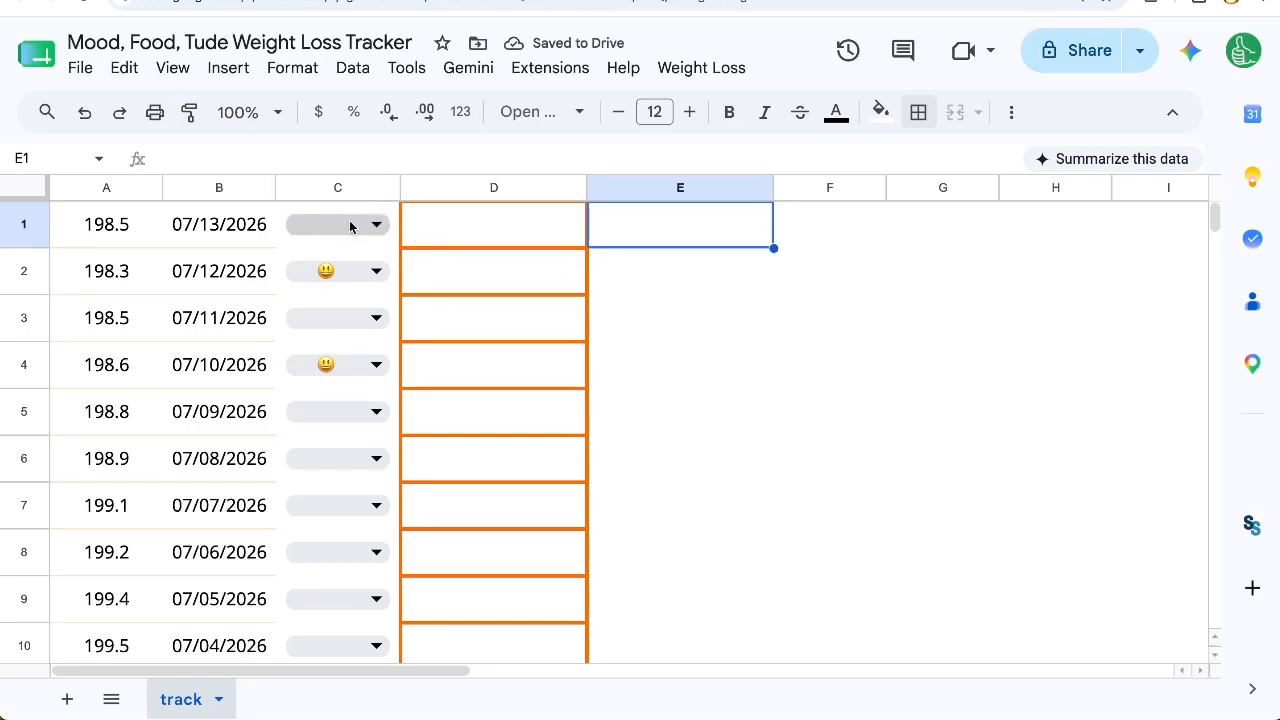
{"action": "left_click", "coordinate": [381, 270]}
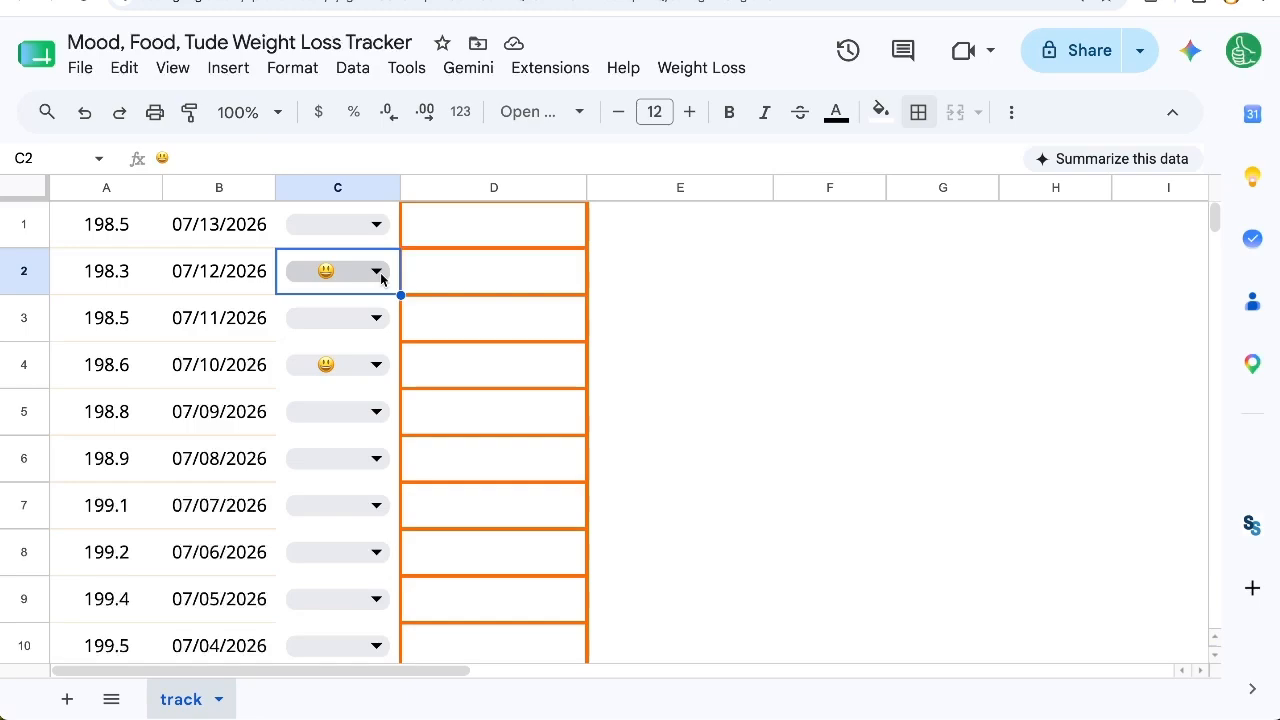
Step: Enter "McDo,Muffins" as the food entry in D1
{"action": "left_click", "coordinate": [472, 224]}
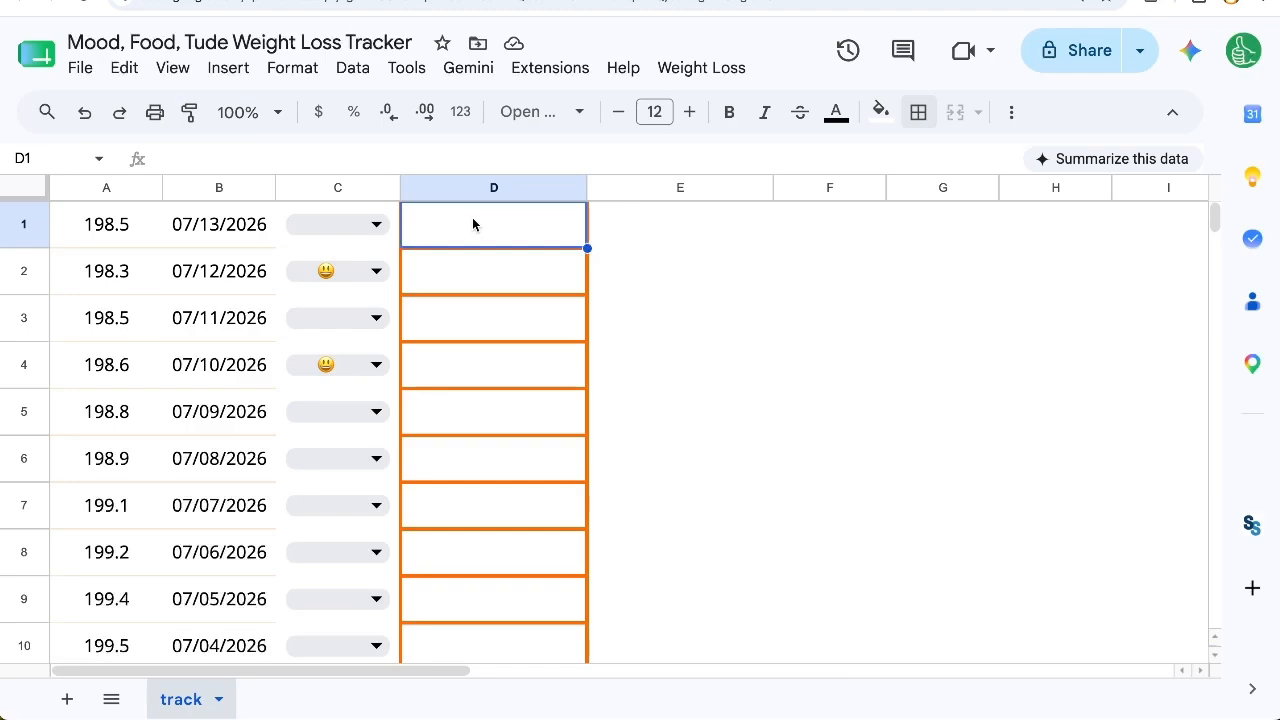
{"action": "type", "text": "S"}
{"action": "key", "text": "BackSpace"}
{"action": "type", "text": "McDo,"}
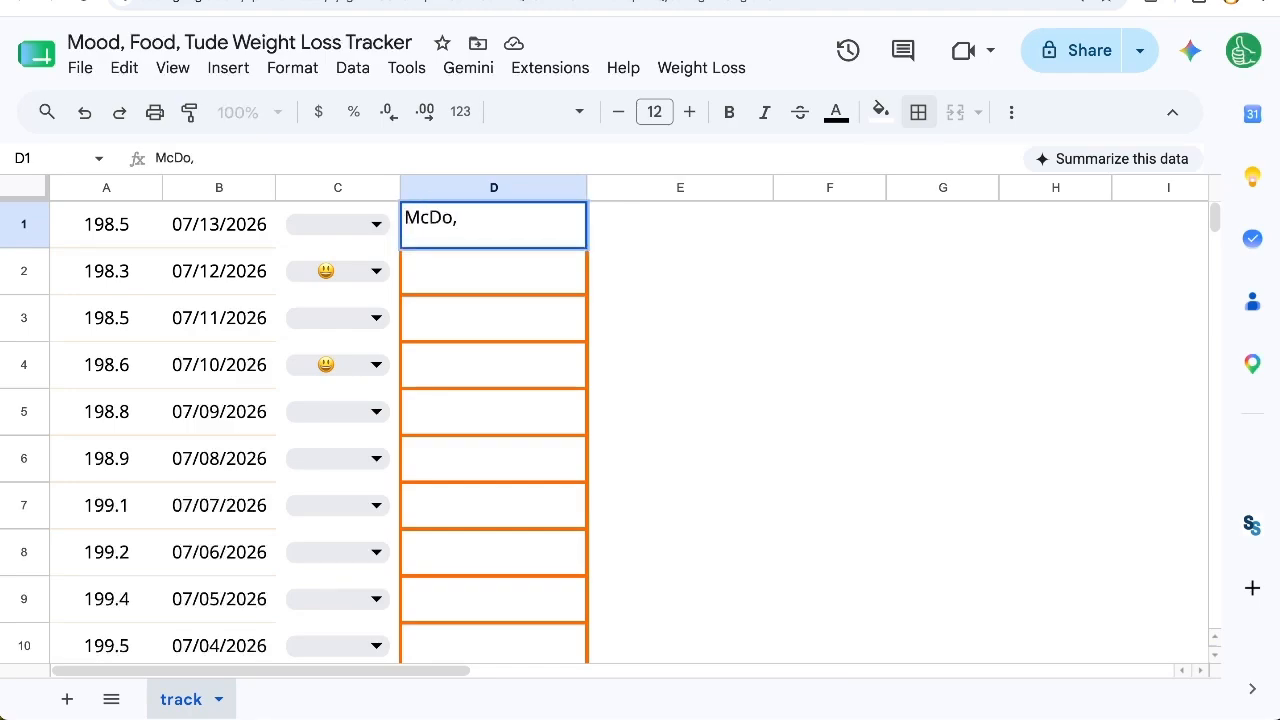
{"action": "type", "text": "Muffins"}
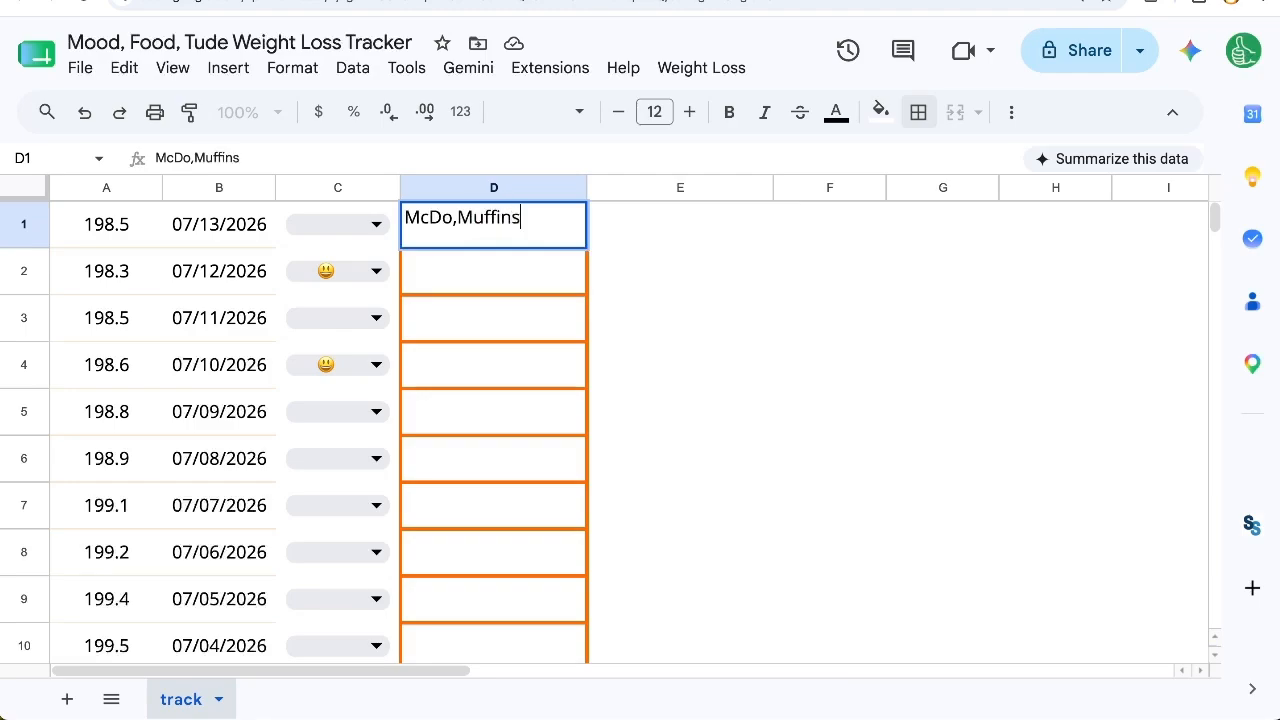
{"action": "key", "text": "Tab"}
Step: Choose the crying face emoji in C1
{"action": "key", "text": "Left"}
{"action": "key", "text": "Left"}
{"action": "key", "text": "Return"}
{"action": "key", "text": "Down"}
{"action": "key", "text": "Down"}
{"action": "key", "text": "Return"}
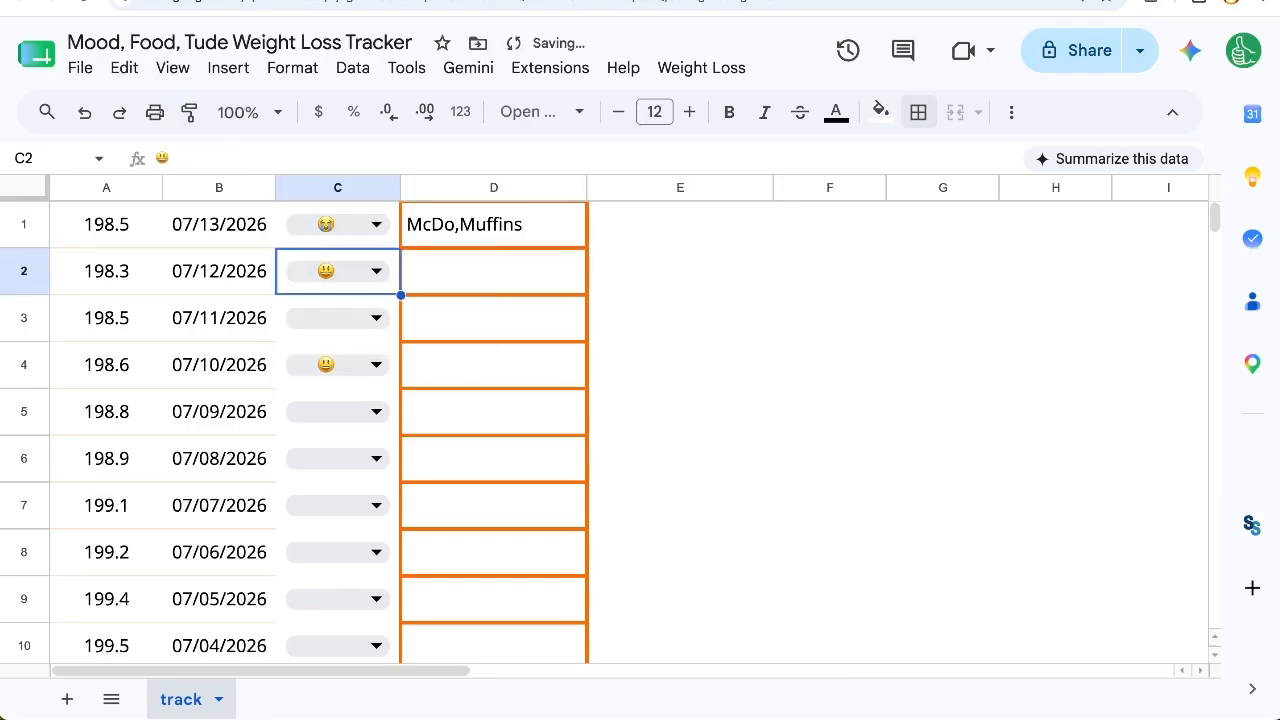
{"action": "key", "text": "Up"}
{"action": "key", "text": "Return"}
{"action": "key", "text": "Escape"}
Step: Insert a dropdown in E1 and name its first option Upbeat
{"action": "key", "text": "Right"}
{"action": "key", "text": "Right"}
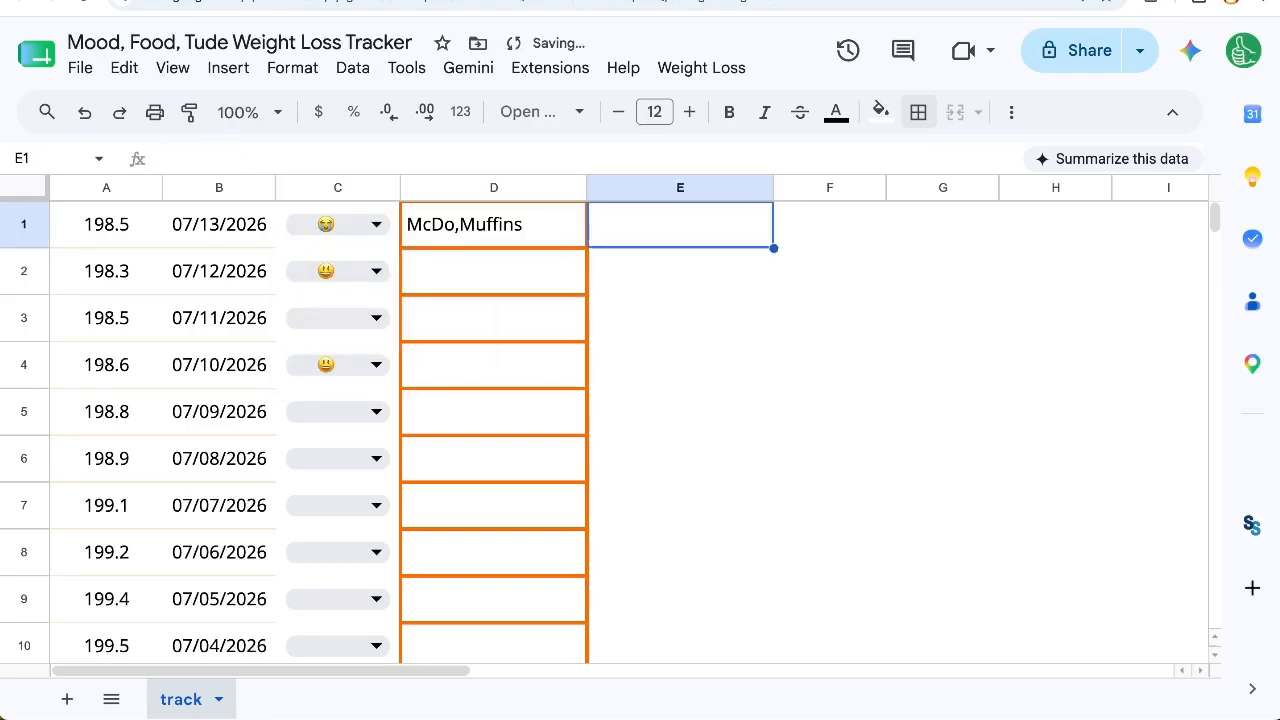
{"action": "right_click", "coordinate": [695, 236]}
{"action": "scroll", "coordinate": [773, 553], "scroll_direction": "down", "scroll_amount": 4}
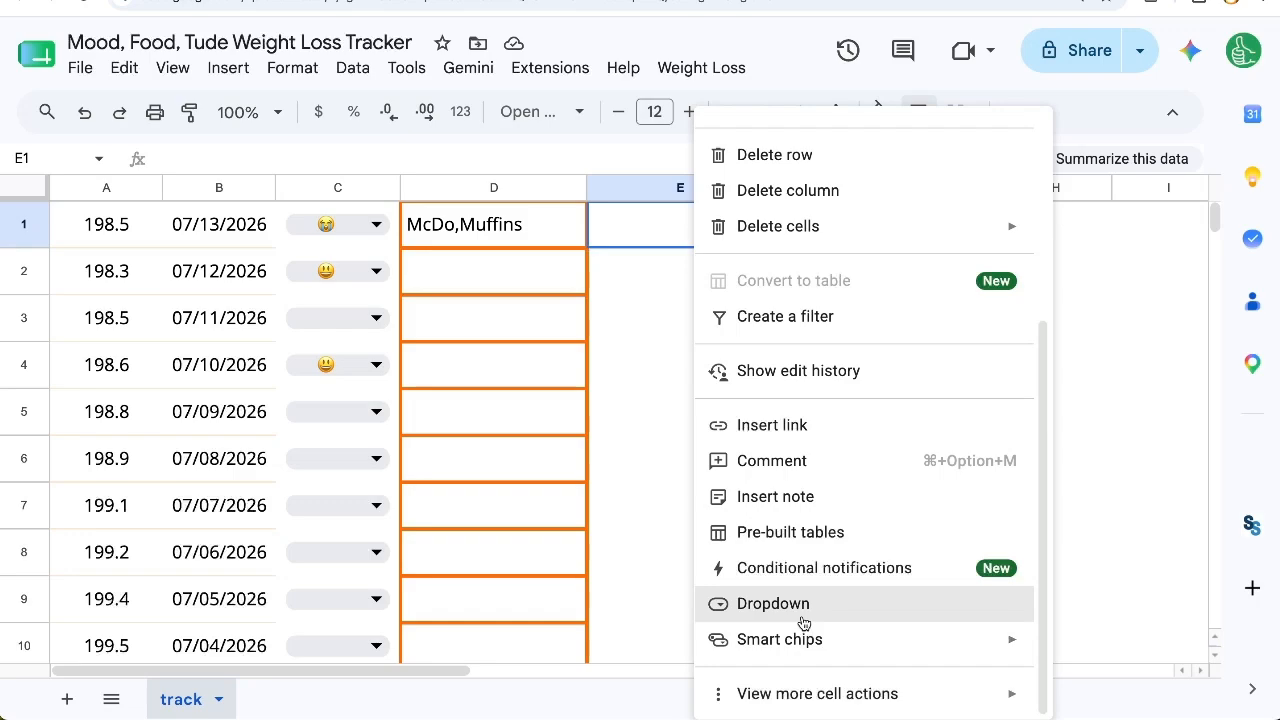
{"action": "left_click", "coordinate": [773, 603]}
{"action": "key", "text": "ctrl+a"}
{"action": "type", "text": "Upbeat"}
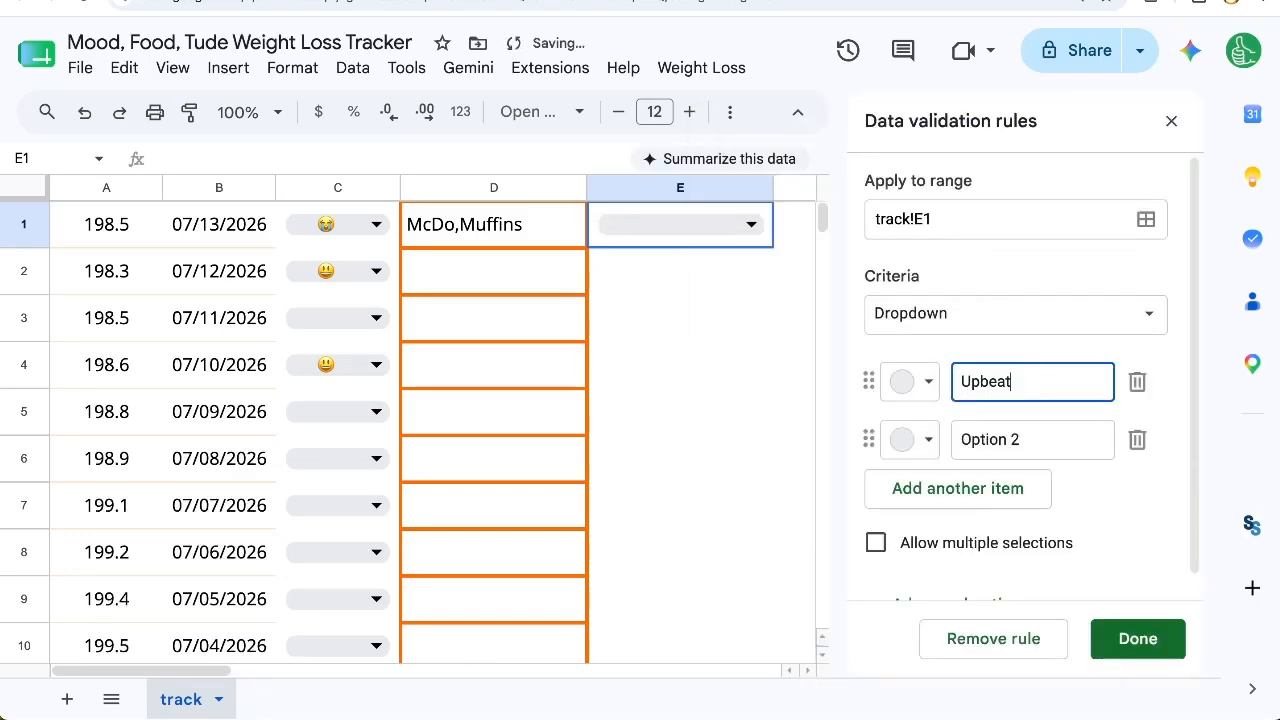
Step: Name the remaining options of the E1 attitude dropdown Calm, Stressed, Annoyed and Restless
{"action": "left_click", "coordinate": [1020, 453]}
{"action": "key", "text": "ctrl+a"}
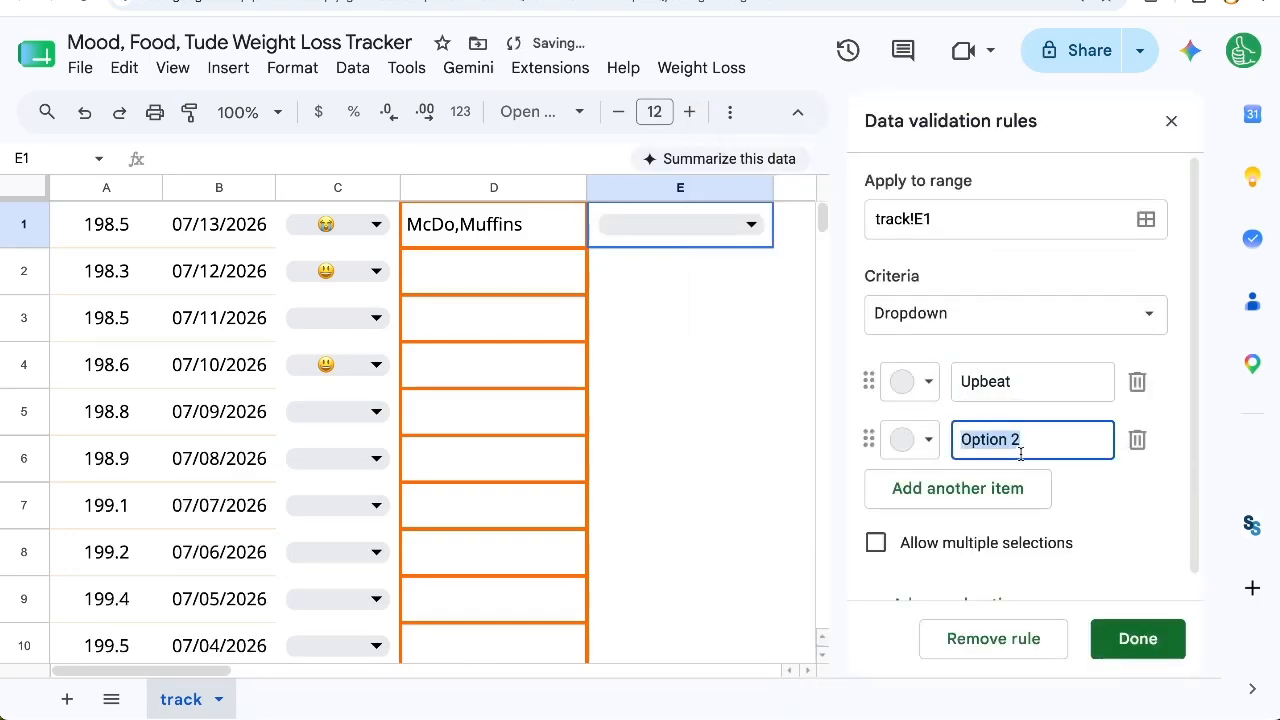
{"action": "type", "text": "Calm"}
{"action": "key", "text": "Return"}
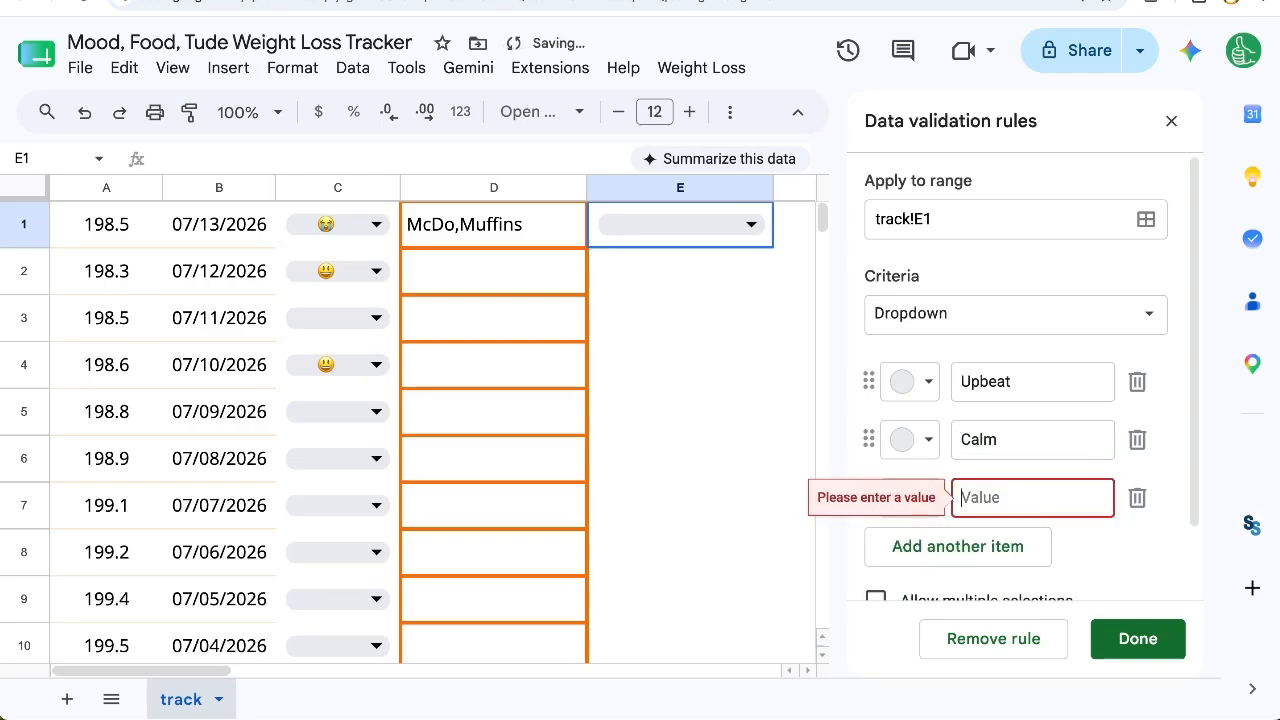
{"action": "type", "text": "Stressed"}
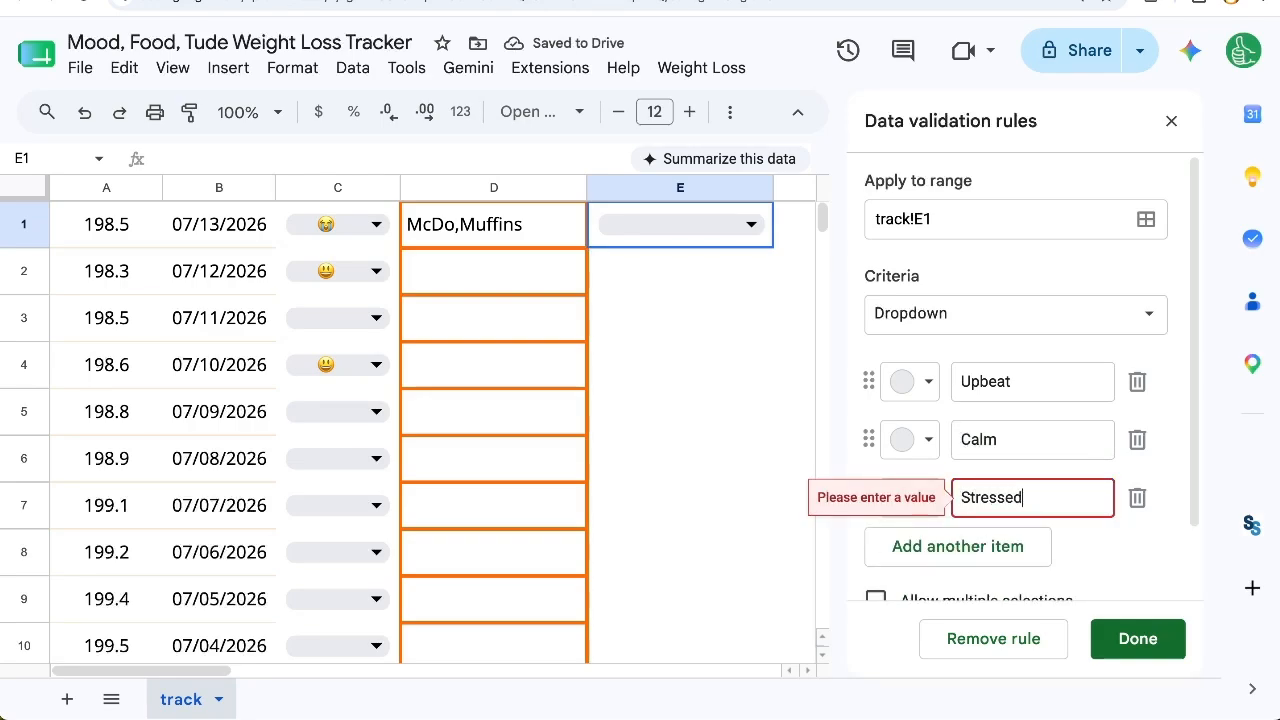
{"action": "key", "text": "Return"}
{"action": "type", "text": "Annoyed"}
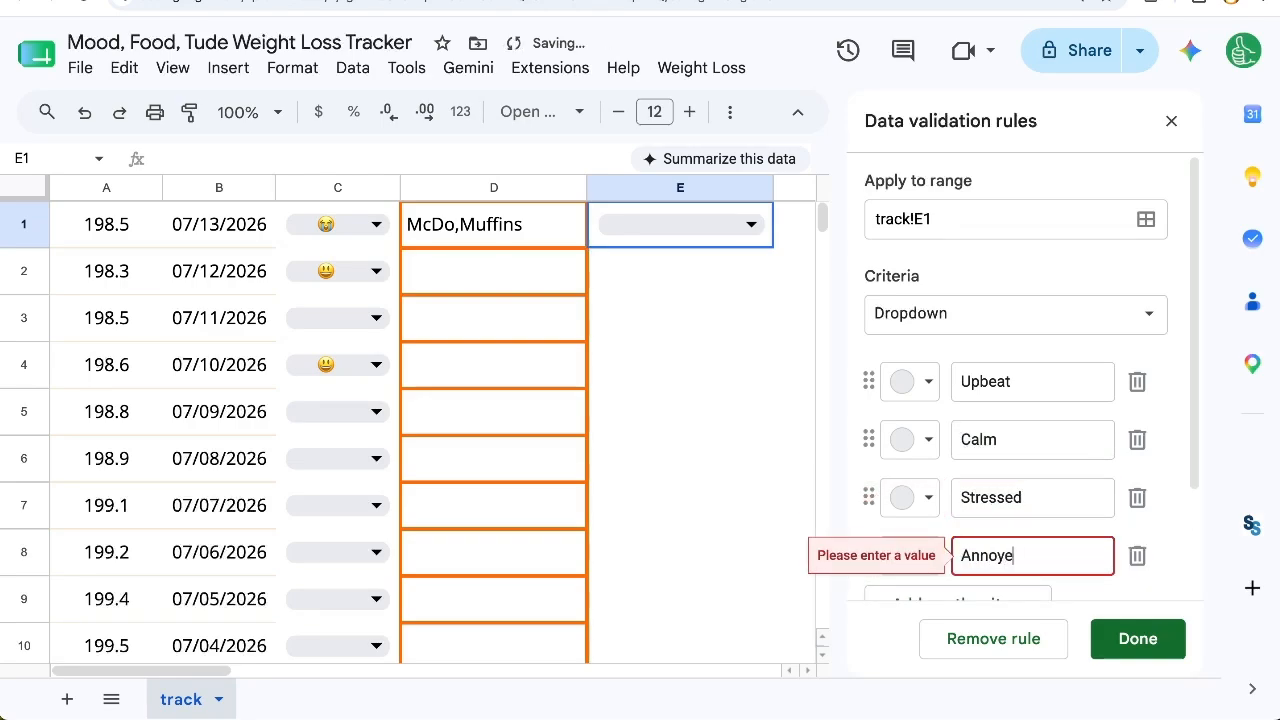
{"action": "key", "text": "Return"}
{"action": "type", "text": "R"}
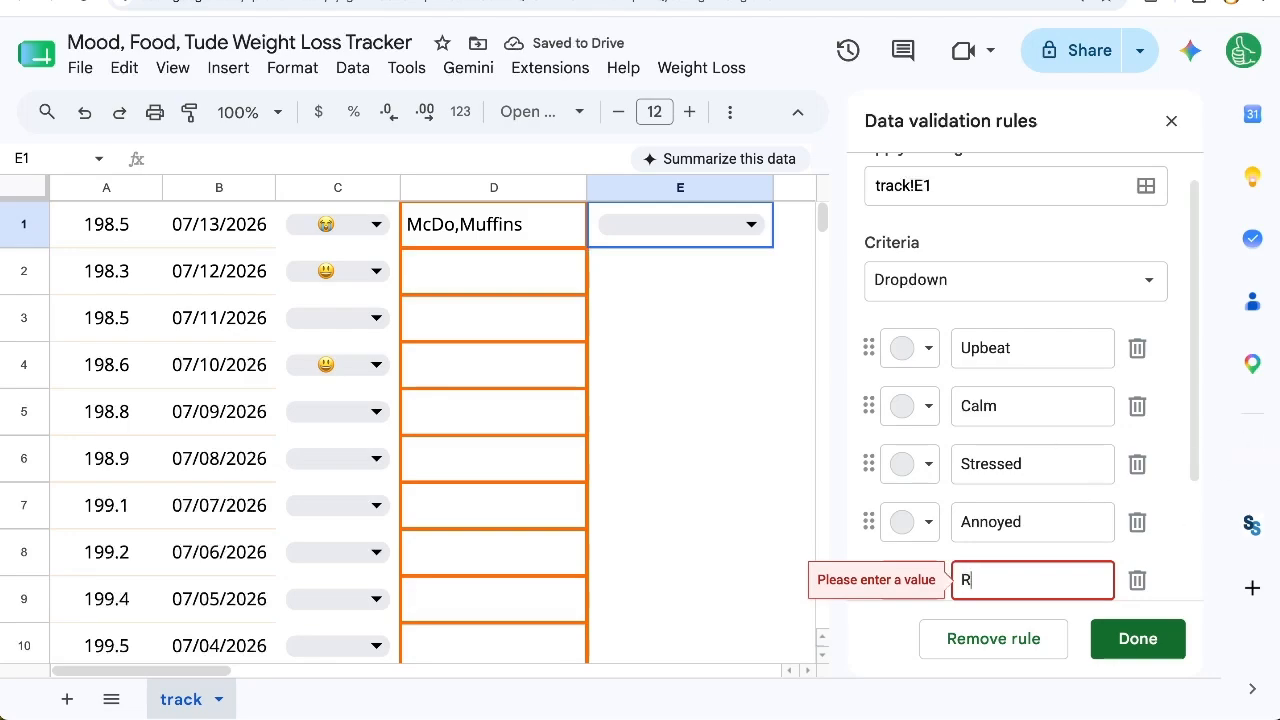
{"action": "type", "text": "estel"}
{"action": "key", "text": "BackSpace"}
{"action": "key", "text": "BackSpace"}
{"action": "type", "text": "les"}
Step: Color the Upbeat option light yellow, Calm light blue and Stressed light orange in the dropdown rule
{"action": "scroll", "coordinate": [1094, 449], "scroll_direction": "down", "scroll_amount": 2}
{"action": "left_click", "coordinate": [905, 255]}
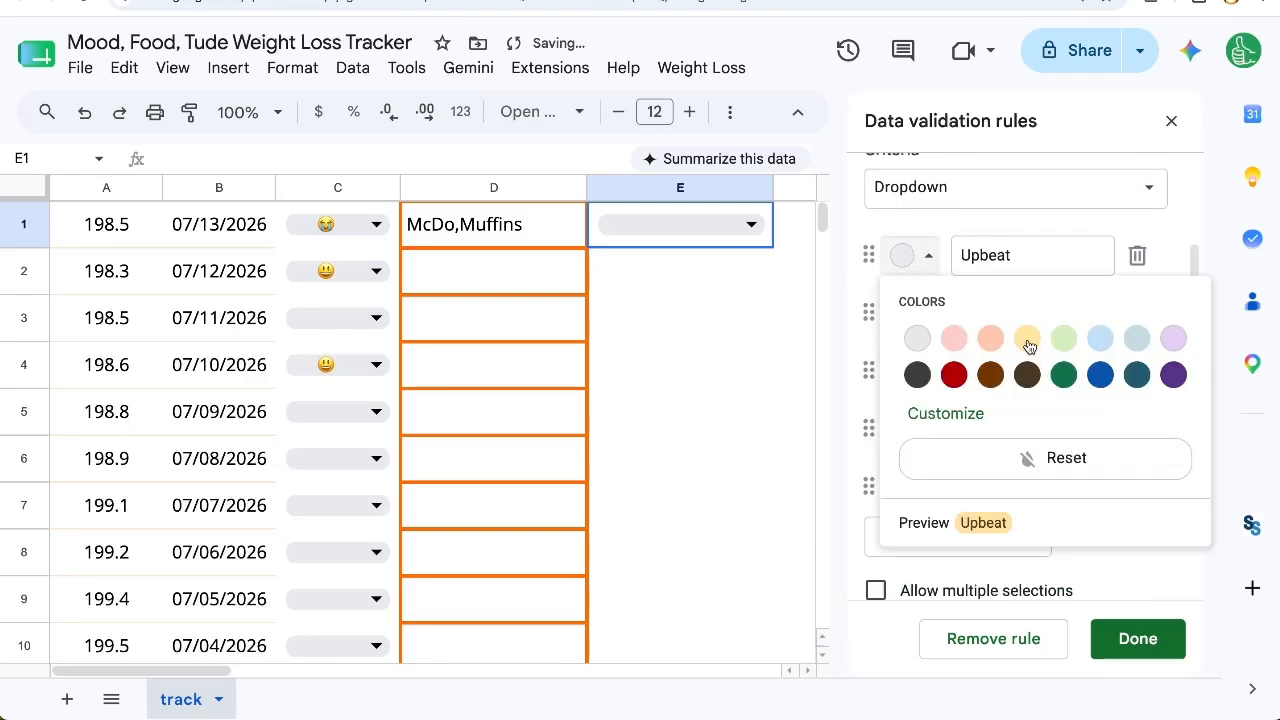
{"action": "left_click", "coordinate": [1028, 340]}
{"action": "left_click", "coordinate": [905, 313]}
{"action": "left_click", "coordinate": [1100, 396]}
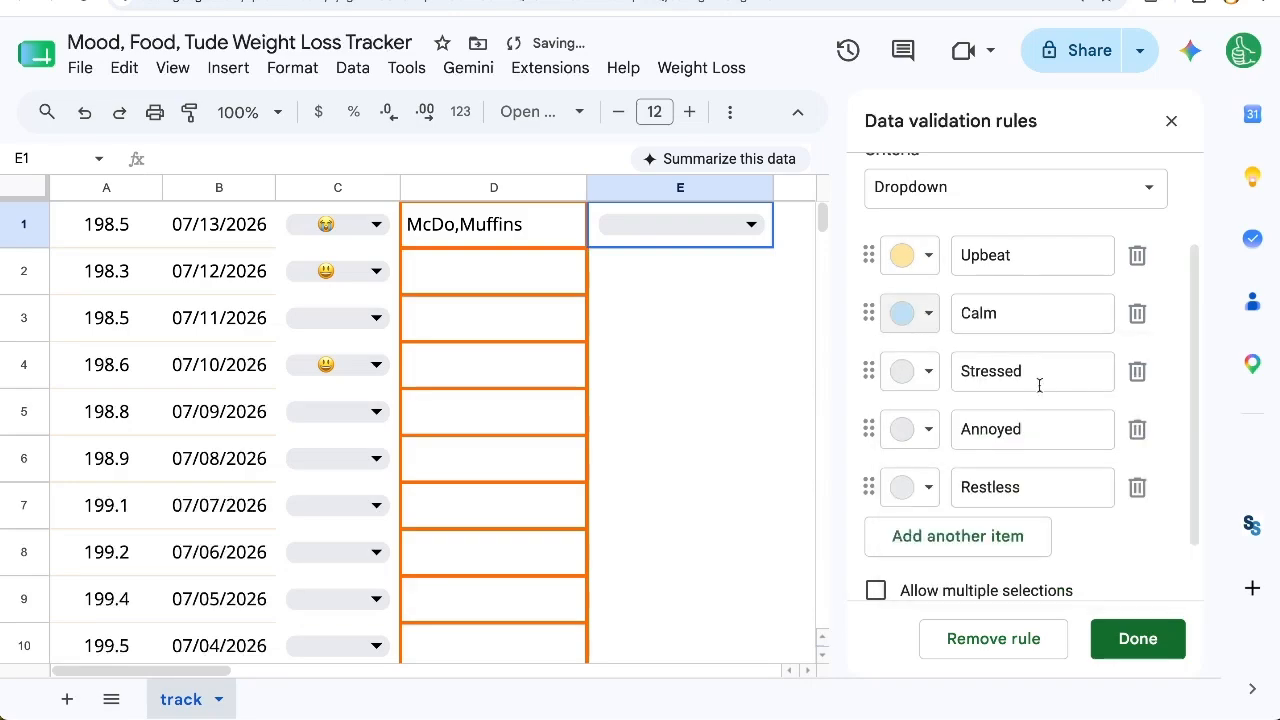
{"action": "left_click", "coordinate": [905, 371]}
{"action": "left_click", "coordinate": [990, 456]}
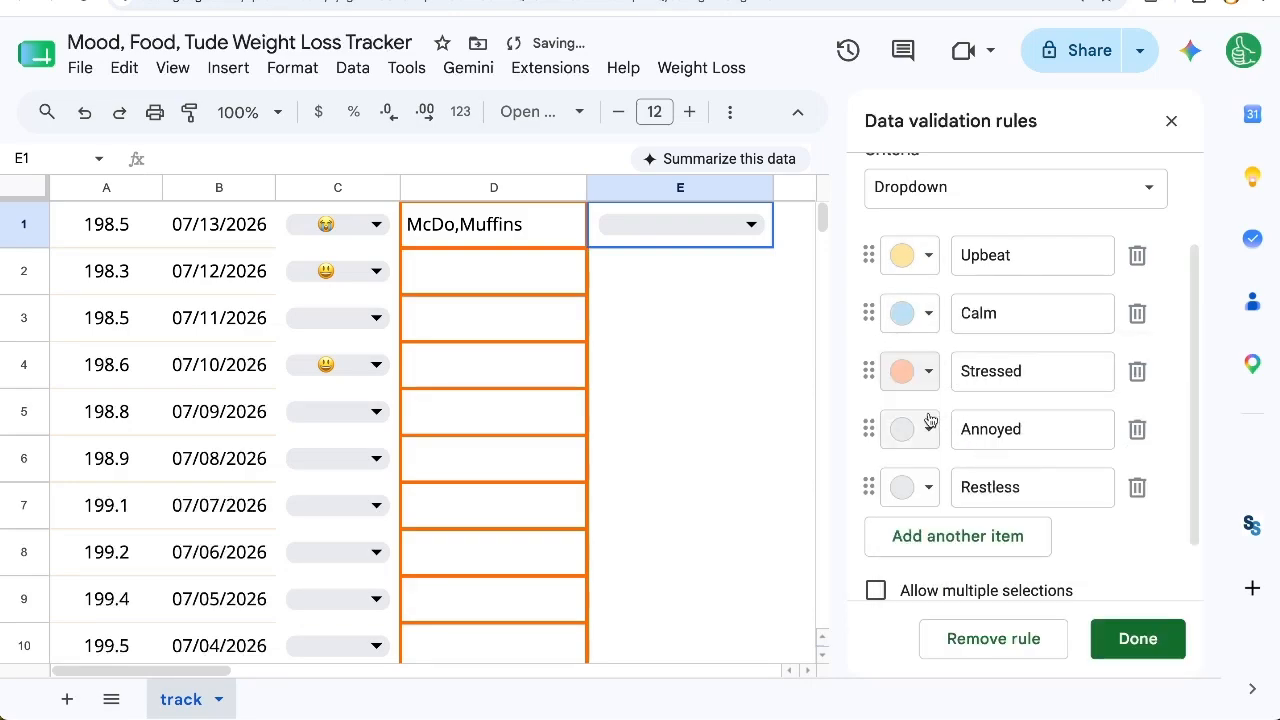
Step: Color the Annoyed option light red and Restless light purple, and save the E1 dropdown rule
{"action": "left_click", "coordinate": [905, 429]}
{"action": "left_click", "coordinate": [957, 204]}
{"action": "left_click", "coordinate": [910, 487]}
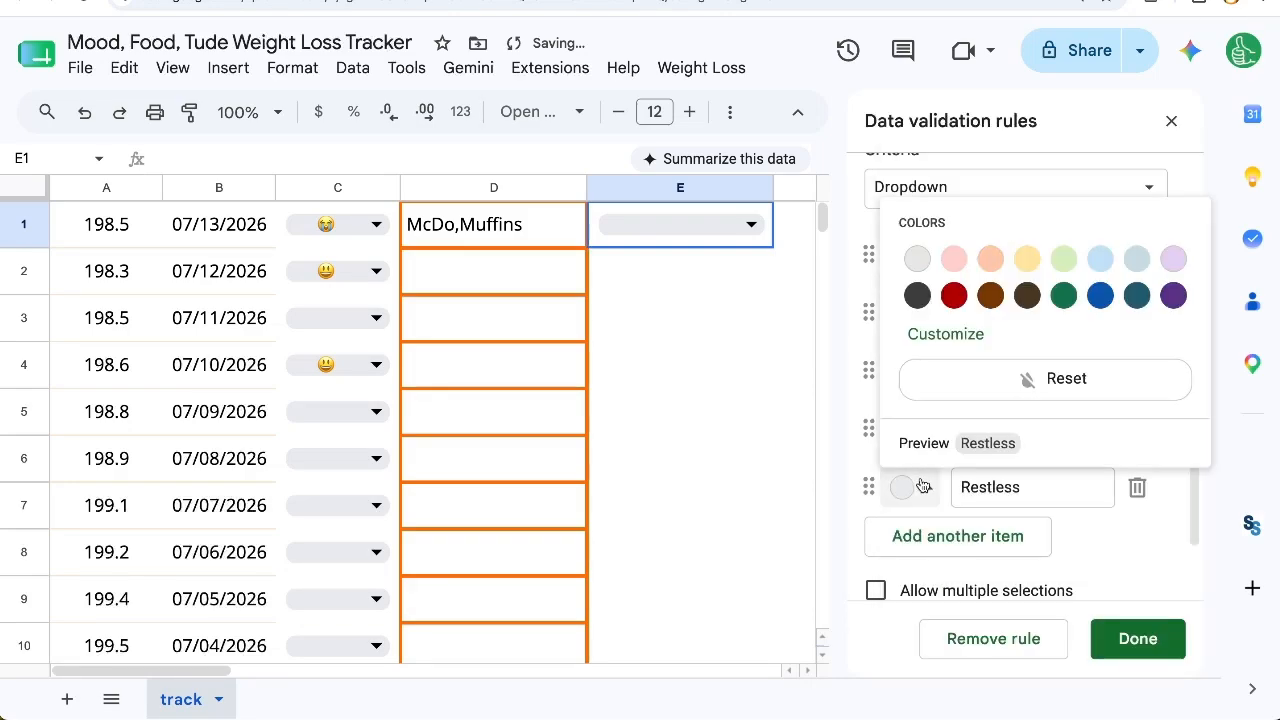
{"action": "left_click", "coordinate": [1168, 255]}
{"action": "scroll", "coordinate": [1002, 408], "scroll_direction": "up", "scroll_amount": 3}
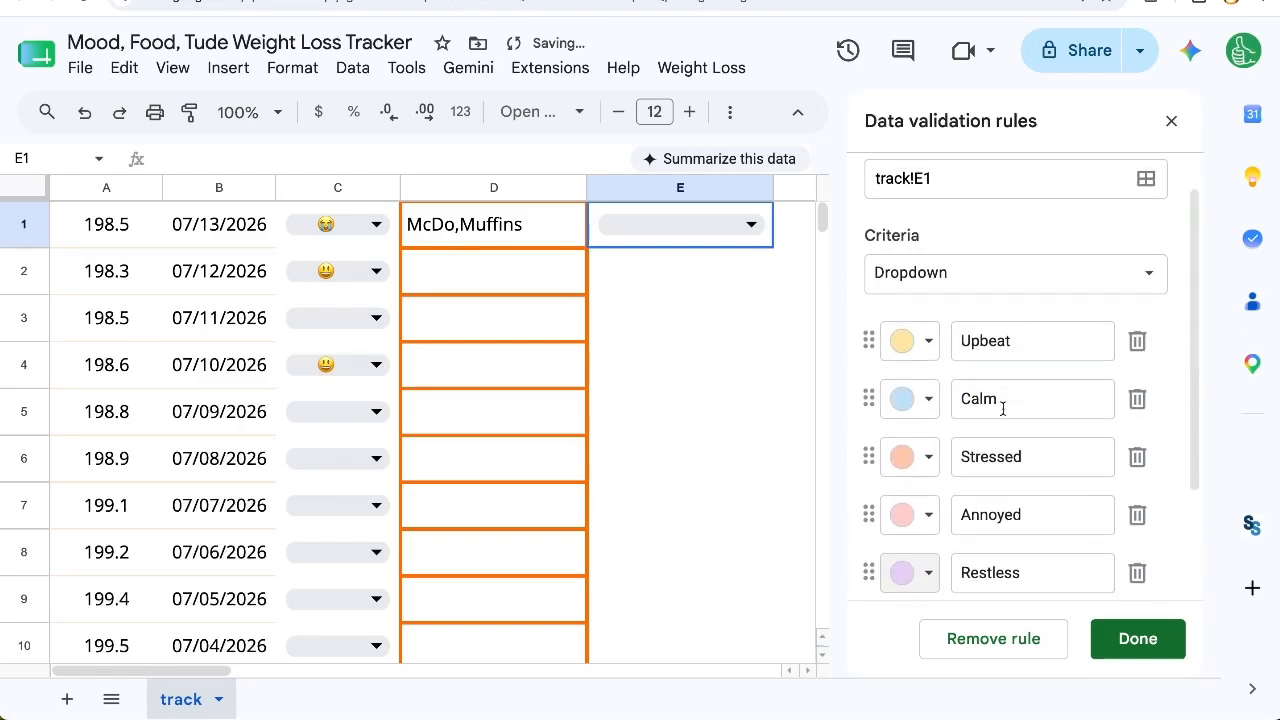
{"action": "left_click", "coordinate": [1134, 632]}
Step: Copy the E1 attitude dropdown down column E to row 1000 and close the data validation rules
{"action": "key", "text": "ctrl+c"}
{"action": "key", "text": "ctrl+shift+Down"}
{"action": "key", "text": "ctrl+v"}
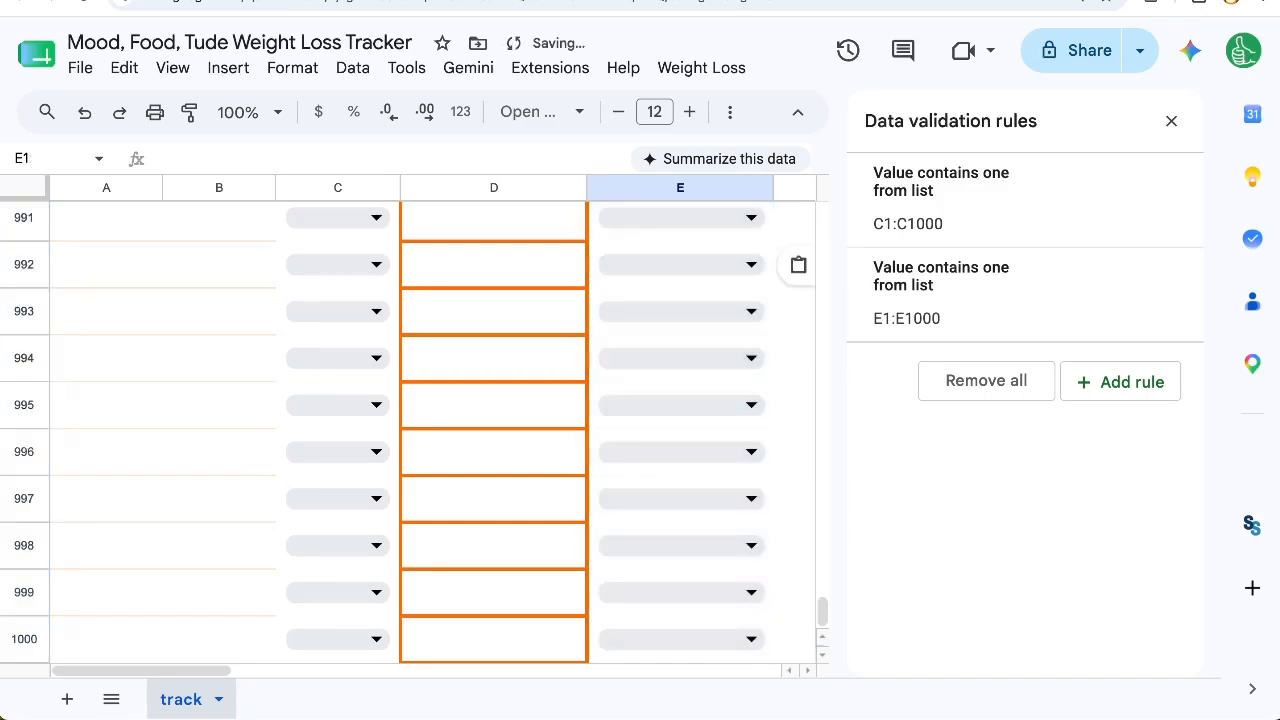
{"action": "left_click", "coordinate": [1171, 120]}
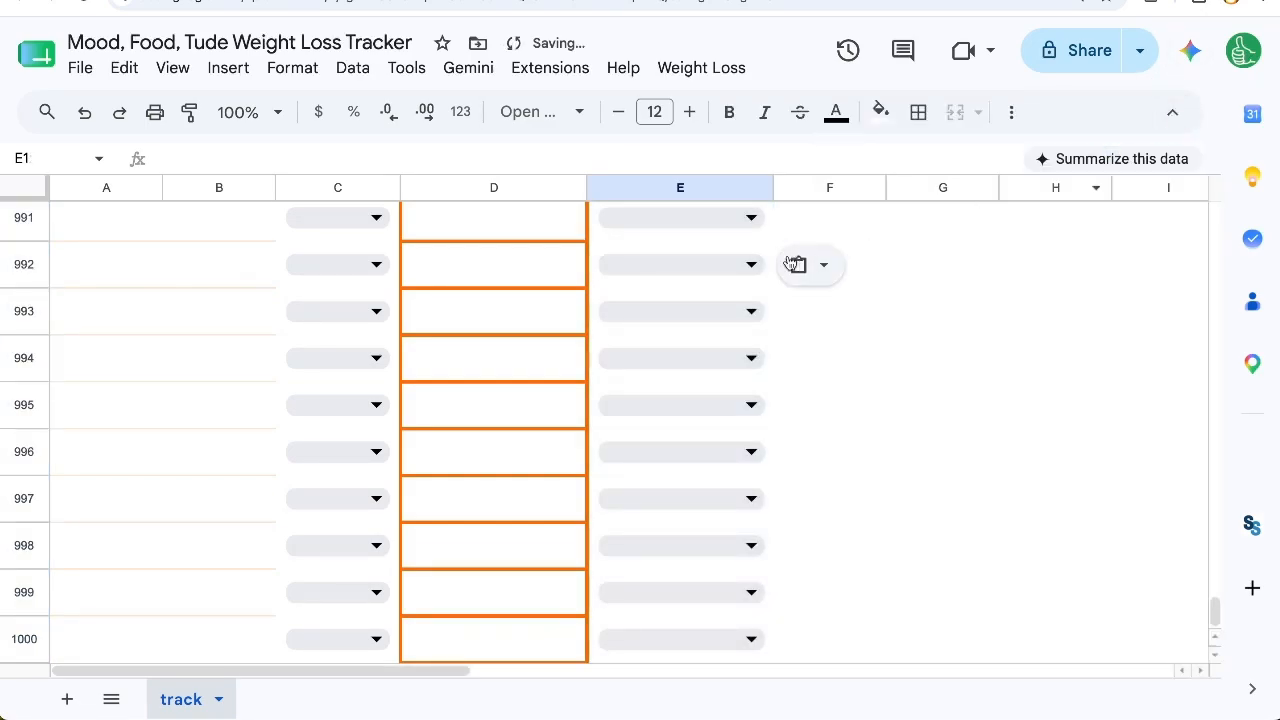
Step: Set the attitudes to Annoyed in E1, Calm in E2, and Upbeat in E3 and E4
{"action": "left_click", "coordinate": [764, 236]}
{"action": "key", "text": "ctrl+Up"}
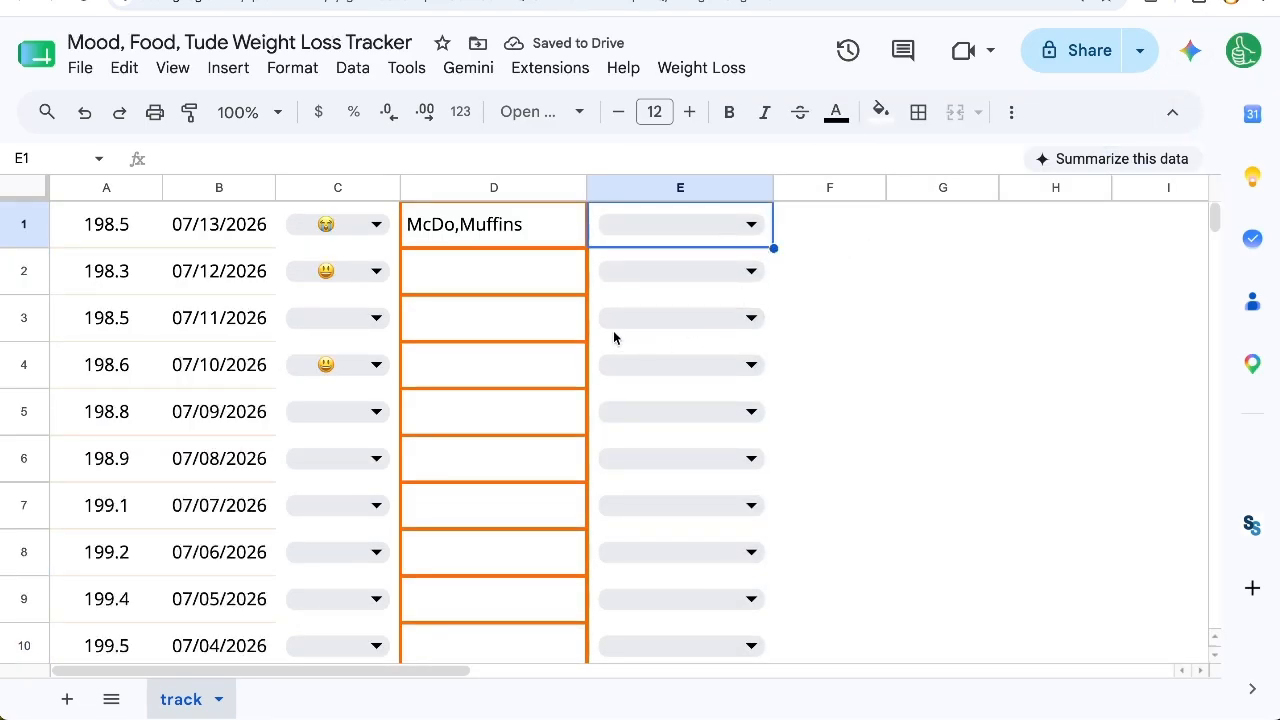
{"action": "left_click", "coordinate": [750, 224]}
{"action": "left_click", "coordinate": [680, 376]}
{"action": "left_click", "coordinate": [750, 271]}
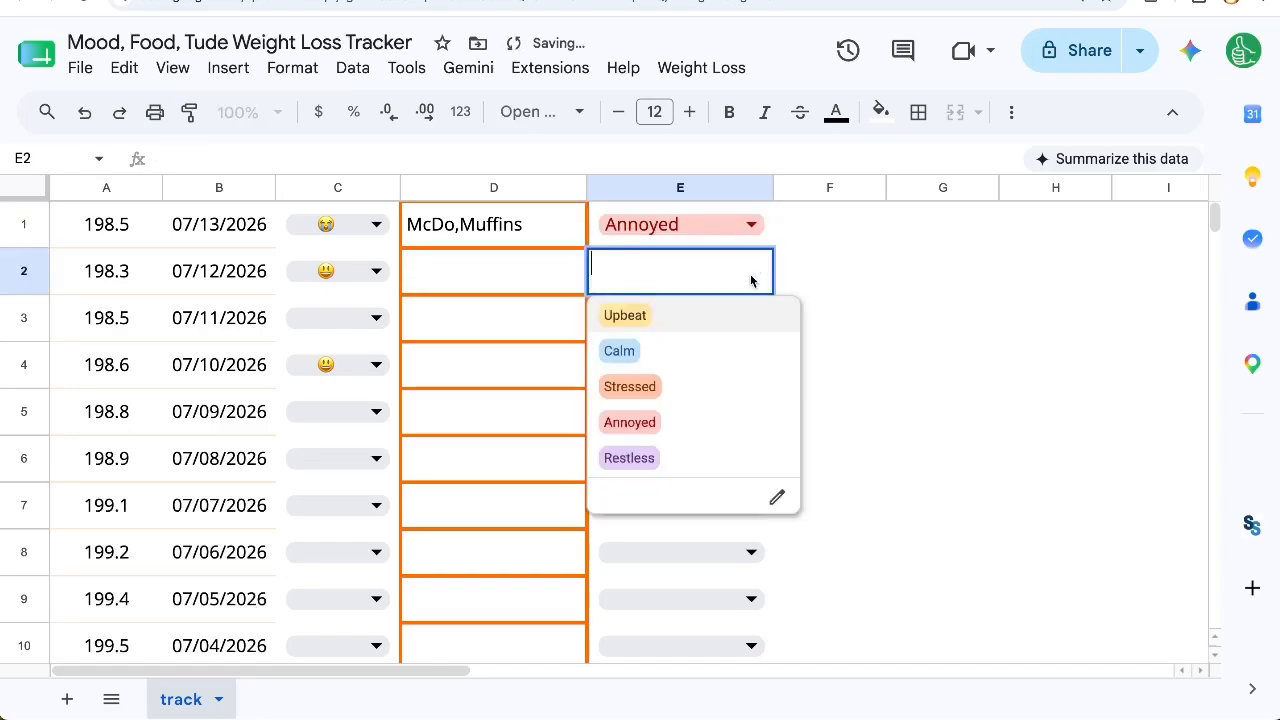
{"action": "left_click", "coordinate": [670, 351]}
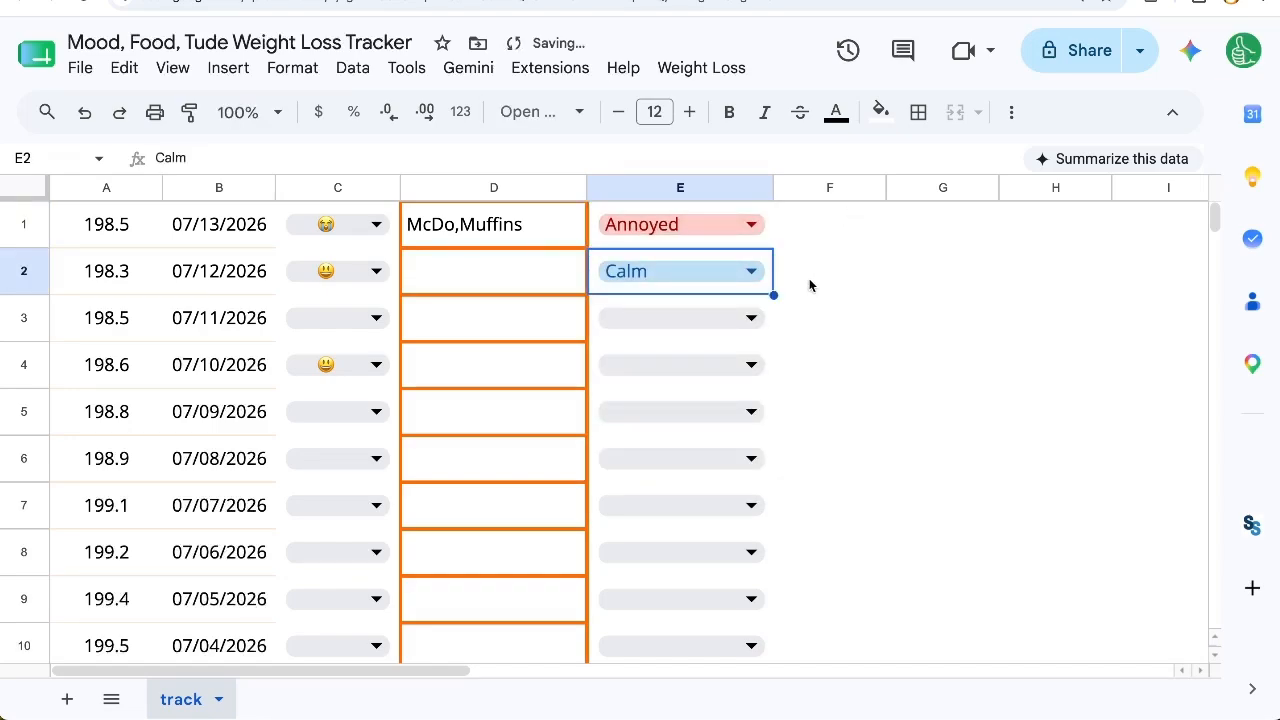
{"action": "left_click", "coordinate": [751, 318]}
{"action": "left_click", "coordinate": [734, 367]}
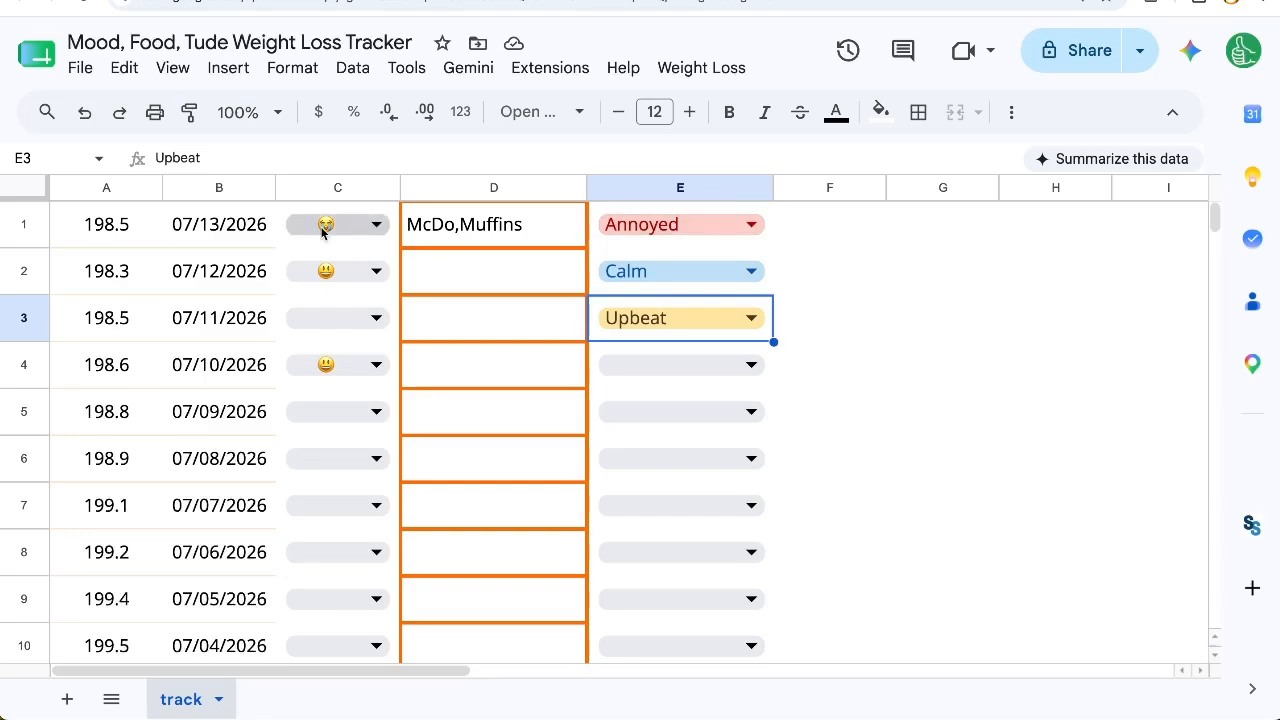
{"action": "left_click_drag", "start_coordinate": [106, 232], "coordinate": [745, 235]}
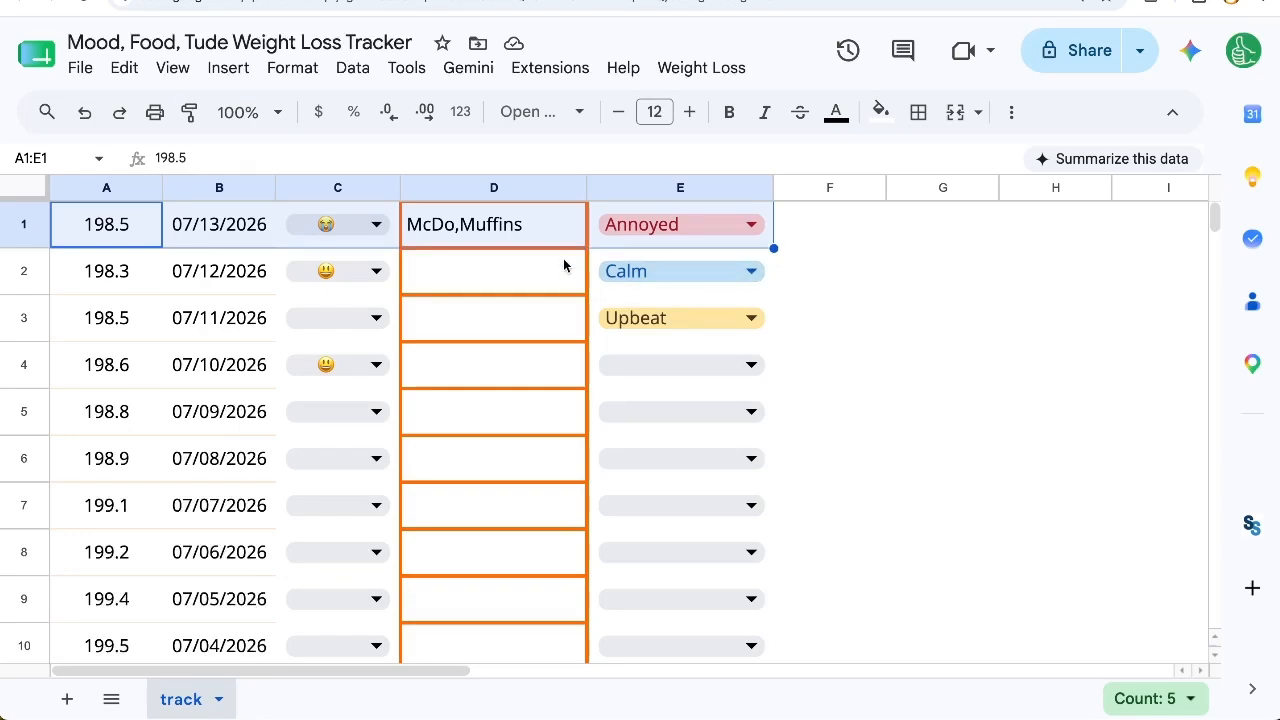
{"action": "left_click", "coordinate": [670, 372]}
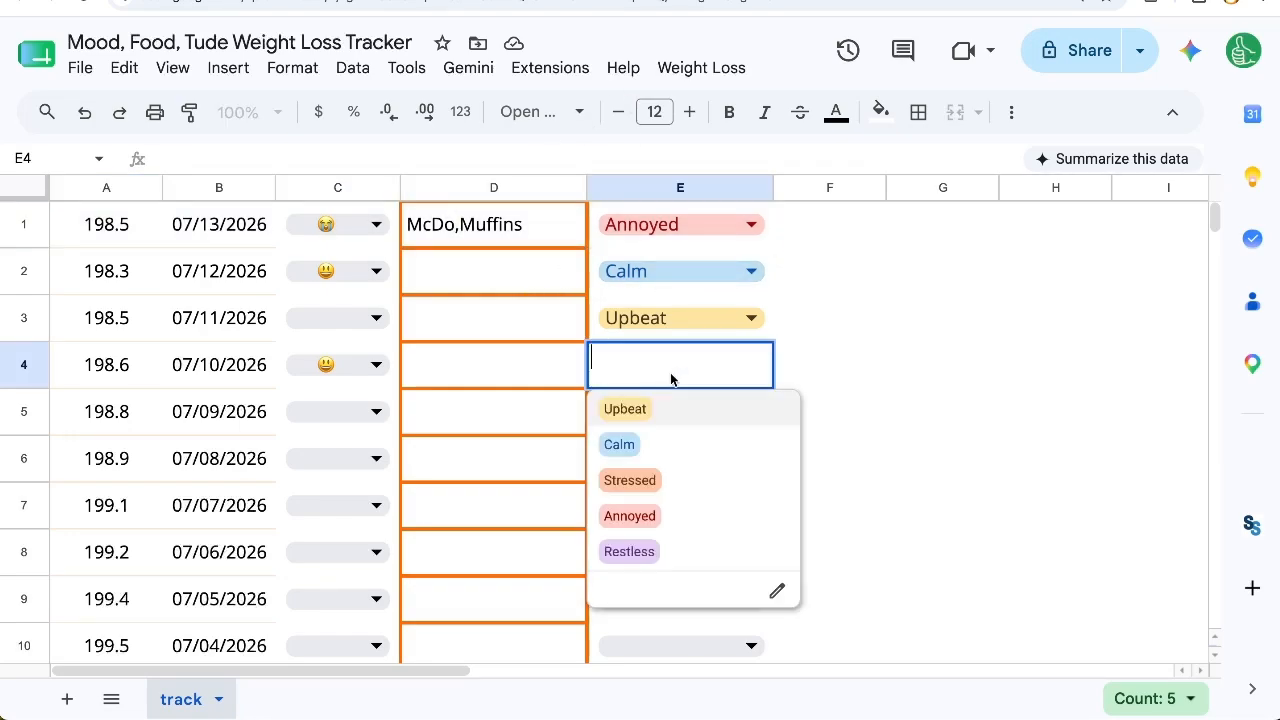
{"action": "left_click", "coordinate": [660, 427]}
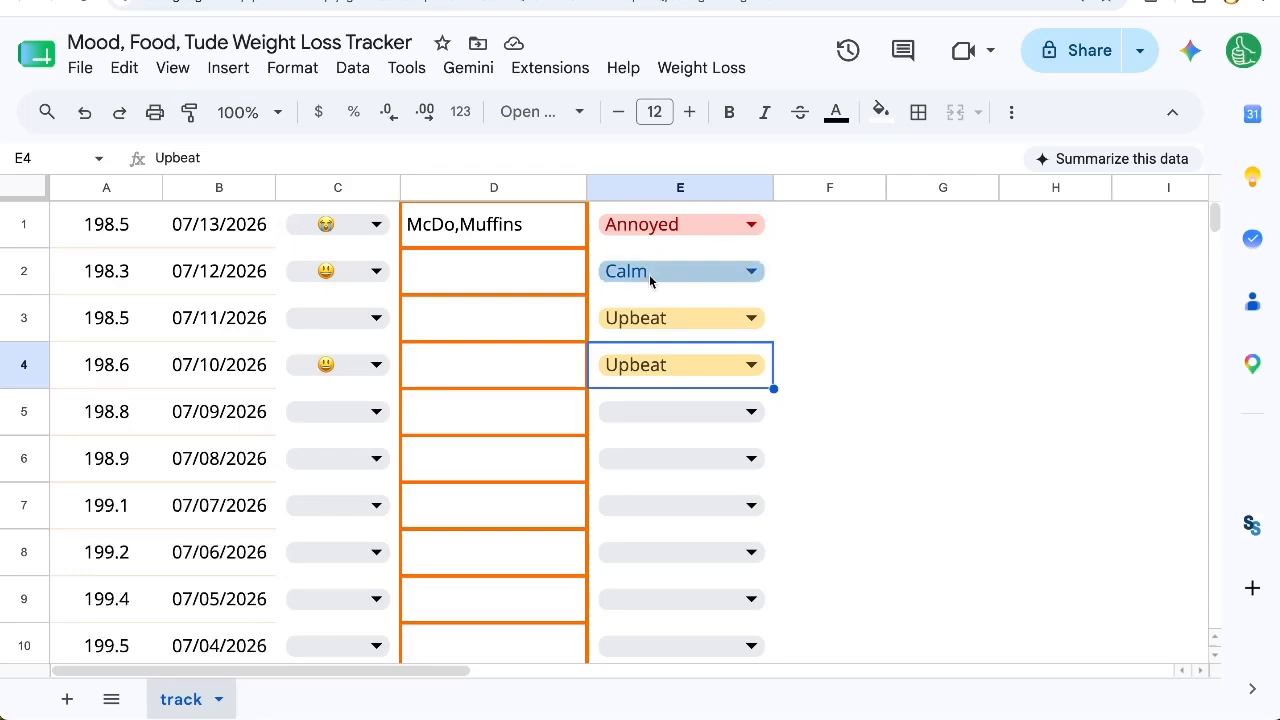
{"action": "left_click", "coordinate": [470, 232]}
{"action": "left_click", "coordinate": [450, 290]}
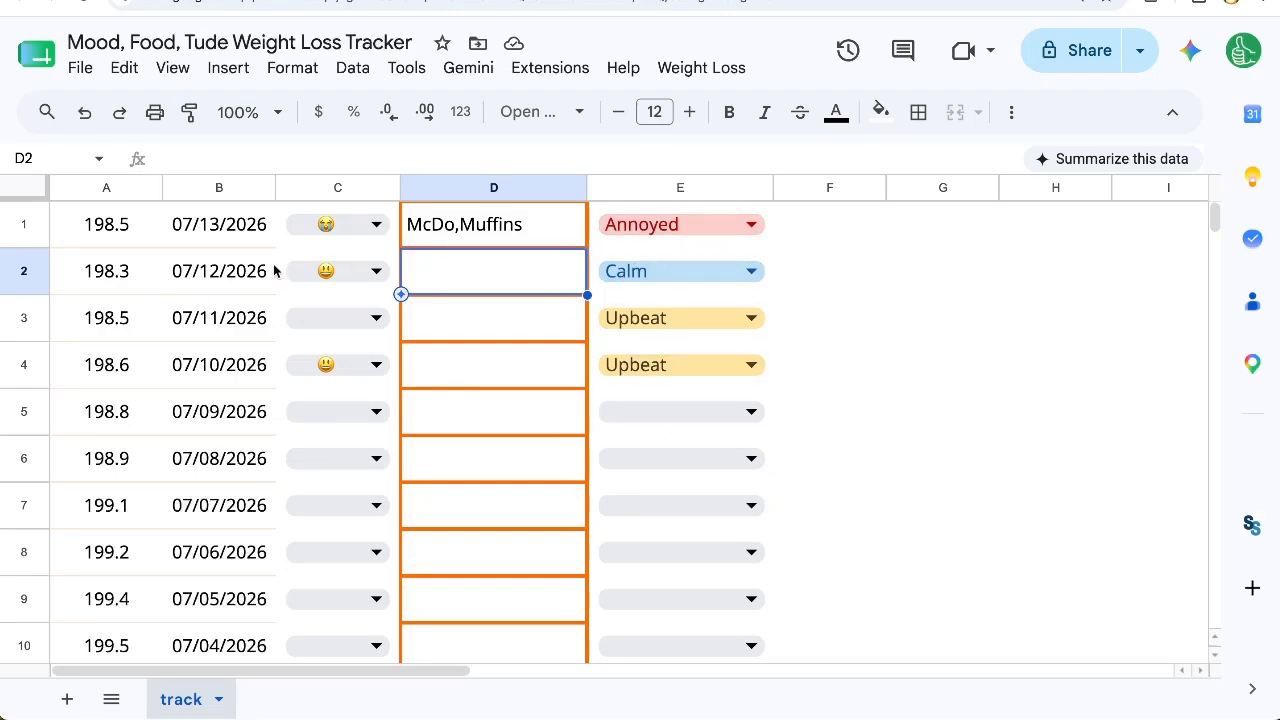
{"action": "left_click_drag", "start_coordinate": [150, 224], "coordinate": [544, 232]}
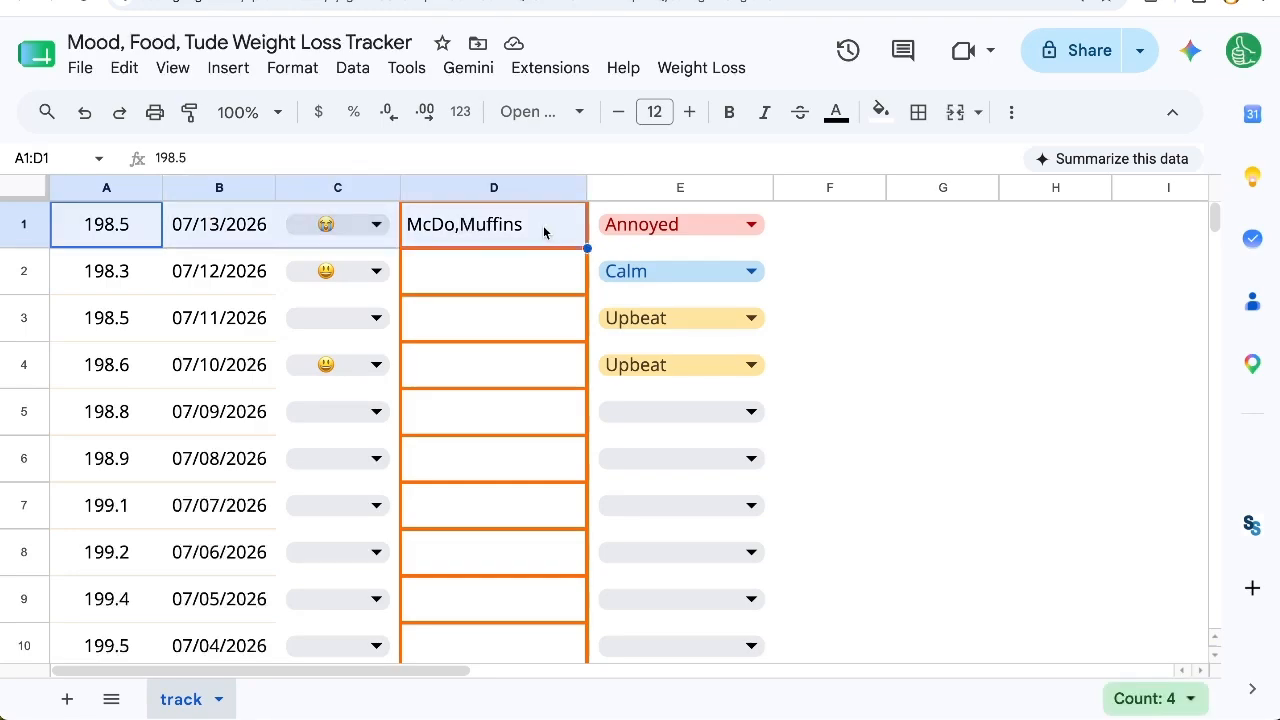
Step: Start a conditional formatting rule from column E and extend its range to A1:E1000
{"action": "left_click", "coordinate": [680, 188]}
{"action": "left_click", "coordinate": [292, 68]}
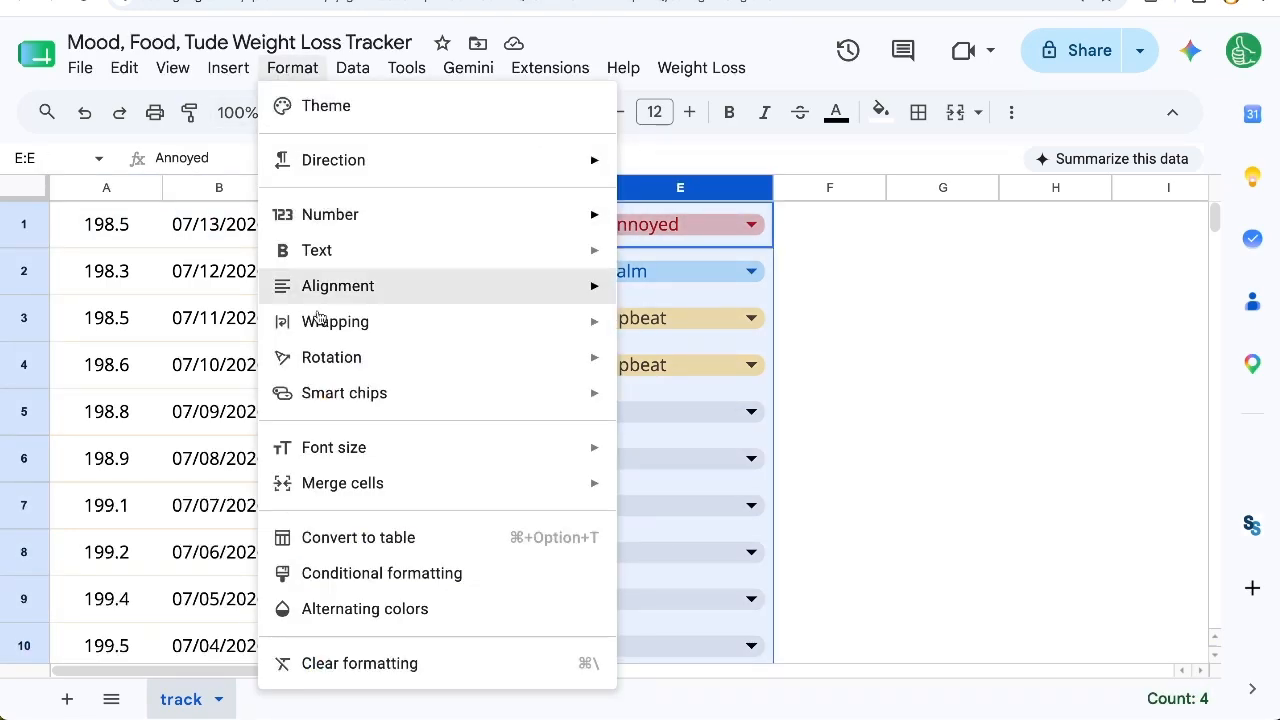
{"action": "left_click", "coordinate": [331, 568]}
{"action": "left_click", "coordinate": [955, 277]}
{"action": "left_click", "coordinate": [884, 275]}
{"action": "key", "text": "BackSpace"}
{"action": "type", "text": "A1:E1000"}
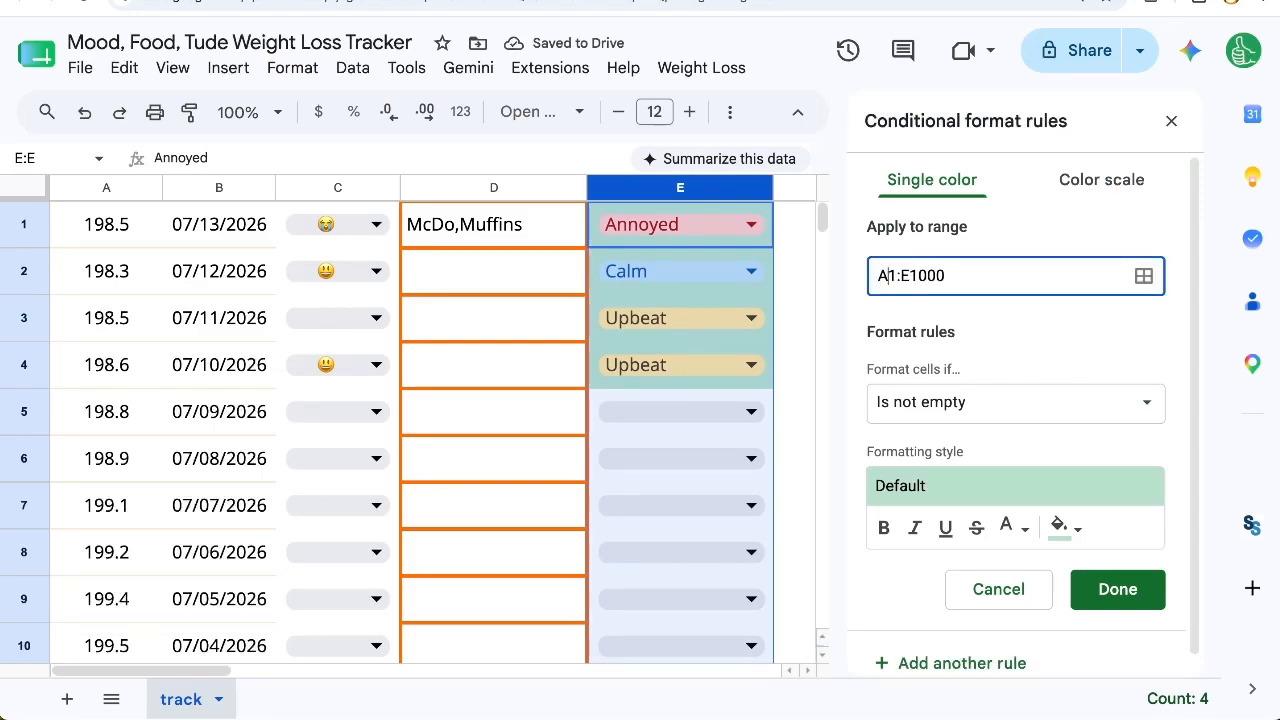
Step: Set the rule's condition to the custom formula =$E1="Annoyed"
{"action": "left_click", "coordinate": [946, 414]}
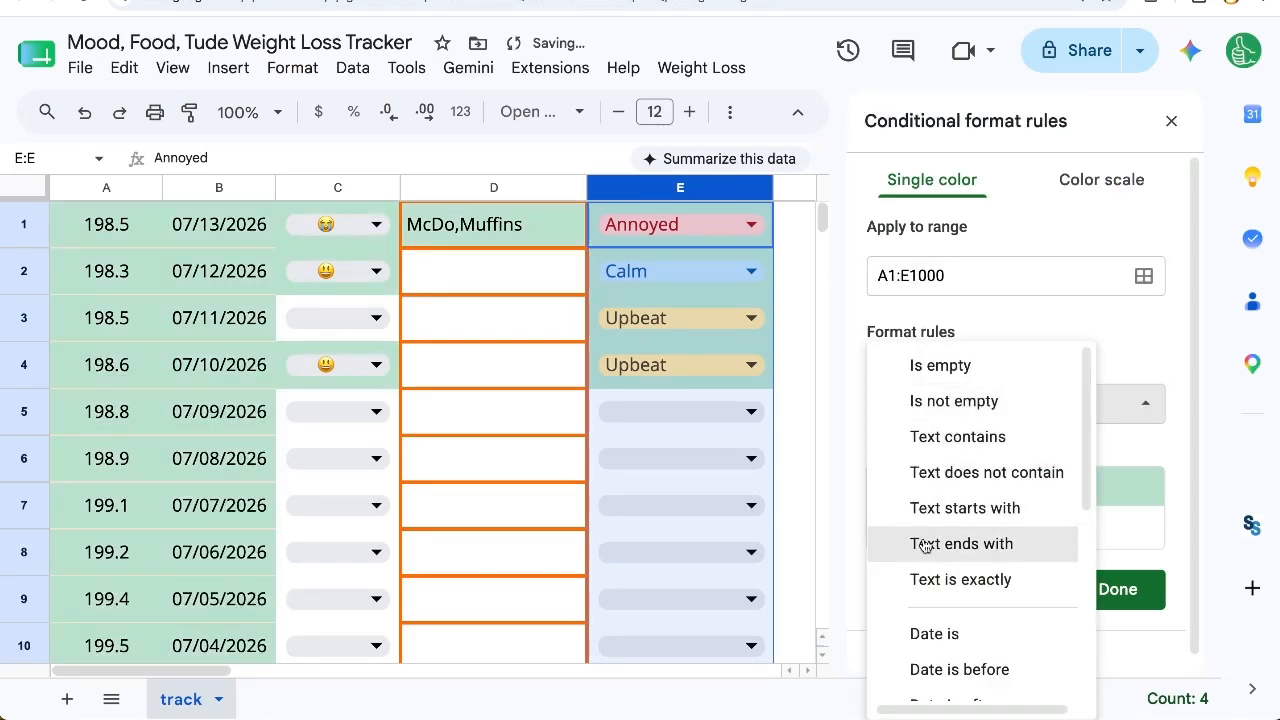
{"action": "scroll", "coordinate": [923, 531], "scroll_direction": "down", "scroll_amount": 3}
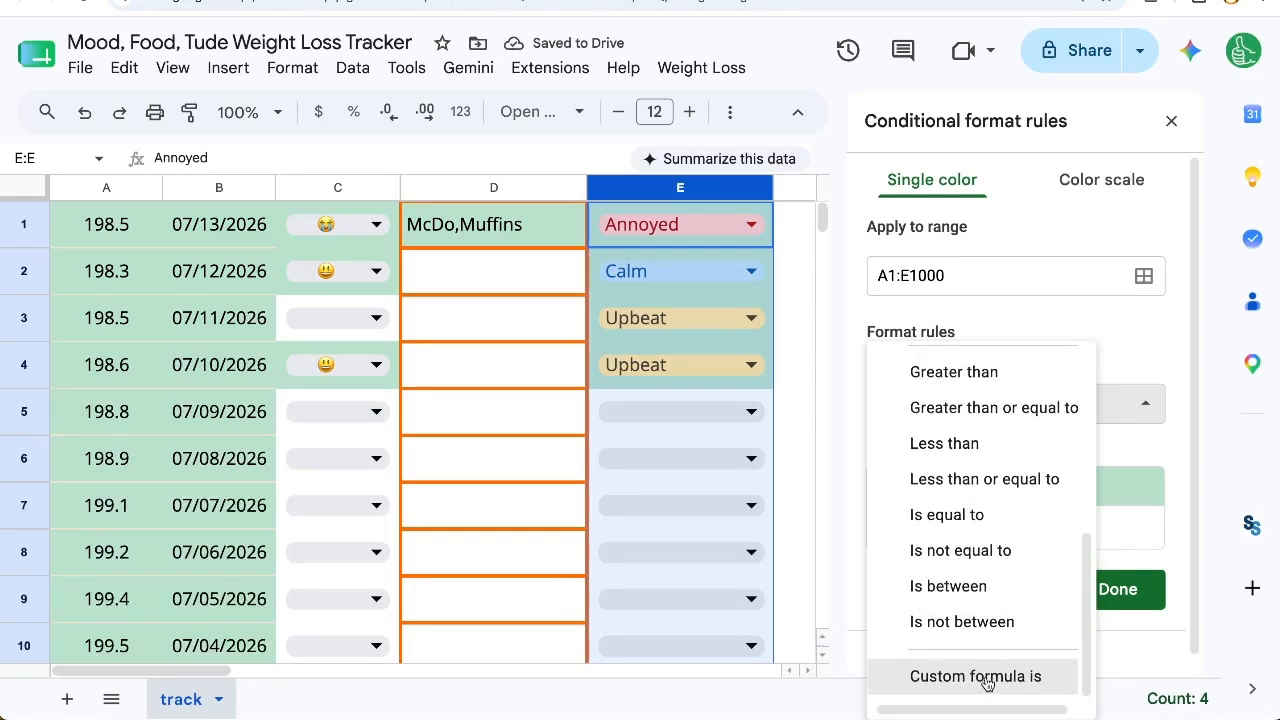
{"action": "left_click", "coordinate": [962, 688]}
{"action": "left_click", "coordinate": [954, 452]}
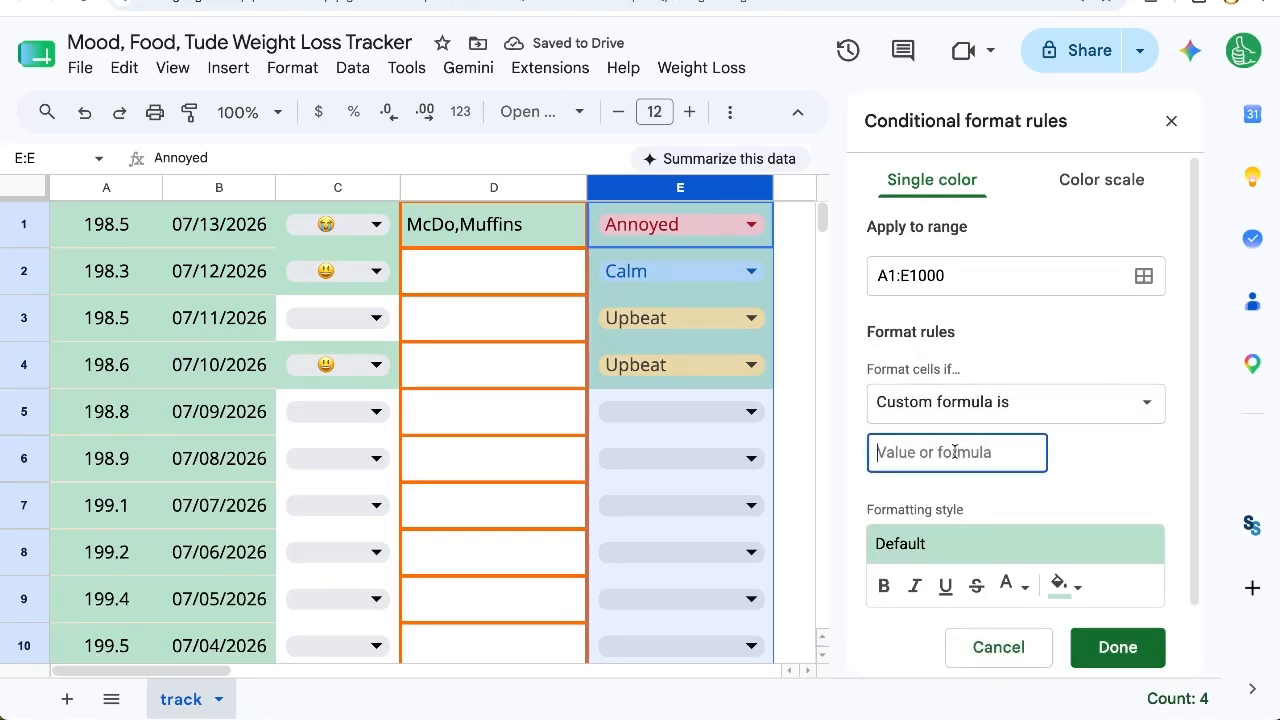
{"action": "type", "text": "="}
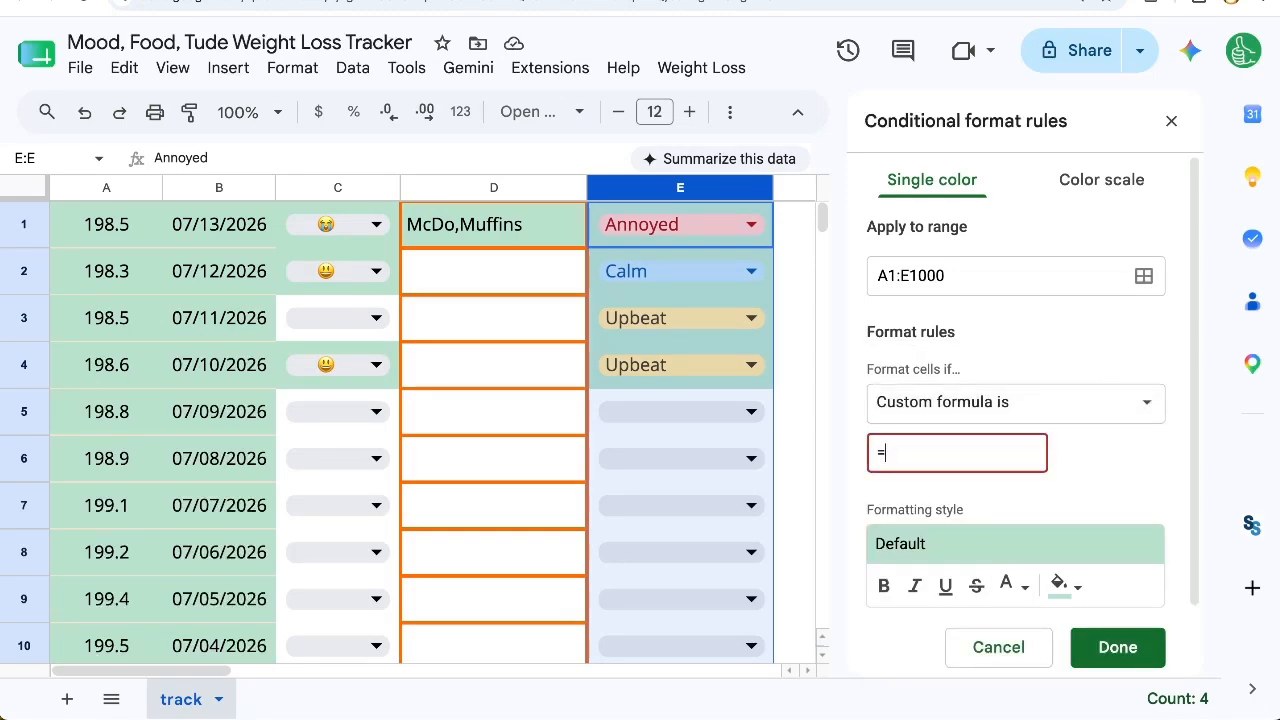
{"action": "type", "text": "E1=\"Annoyed"}
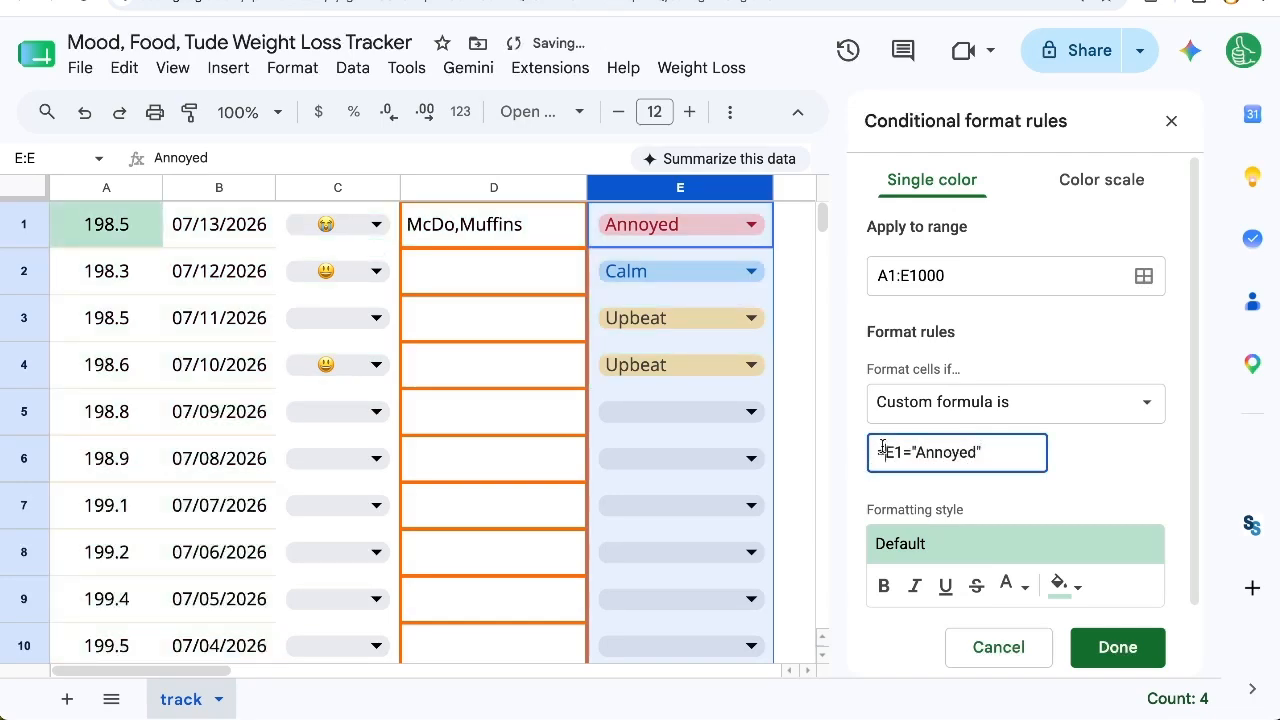
{"action": "type", "text": "$"}
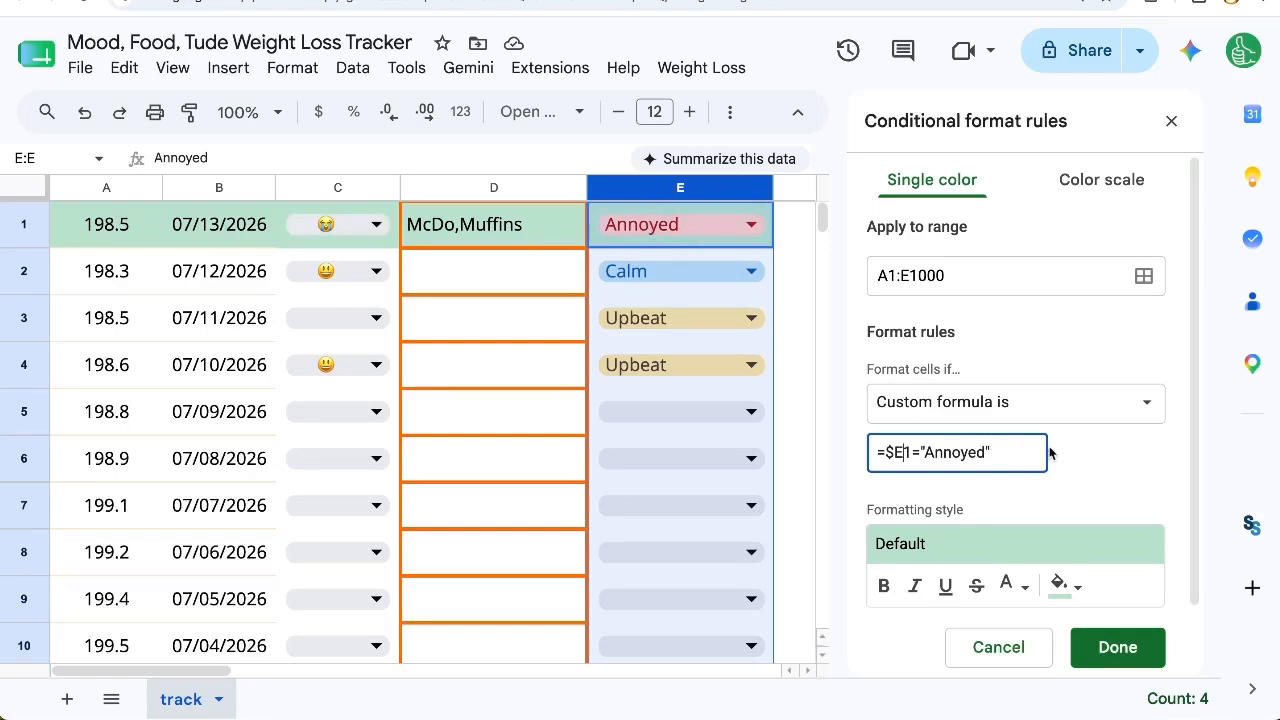
Step: Give the Annoyed rule a light red fill color and save it
{"action": "left_click", "coordinate": [1062, 586]}
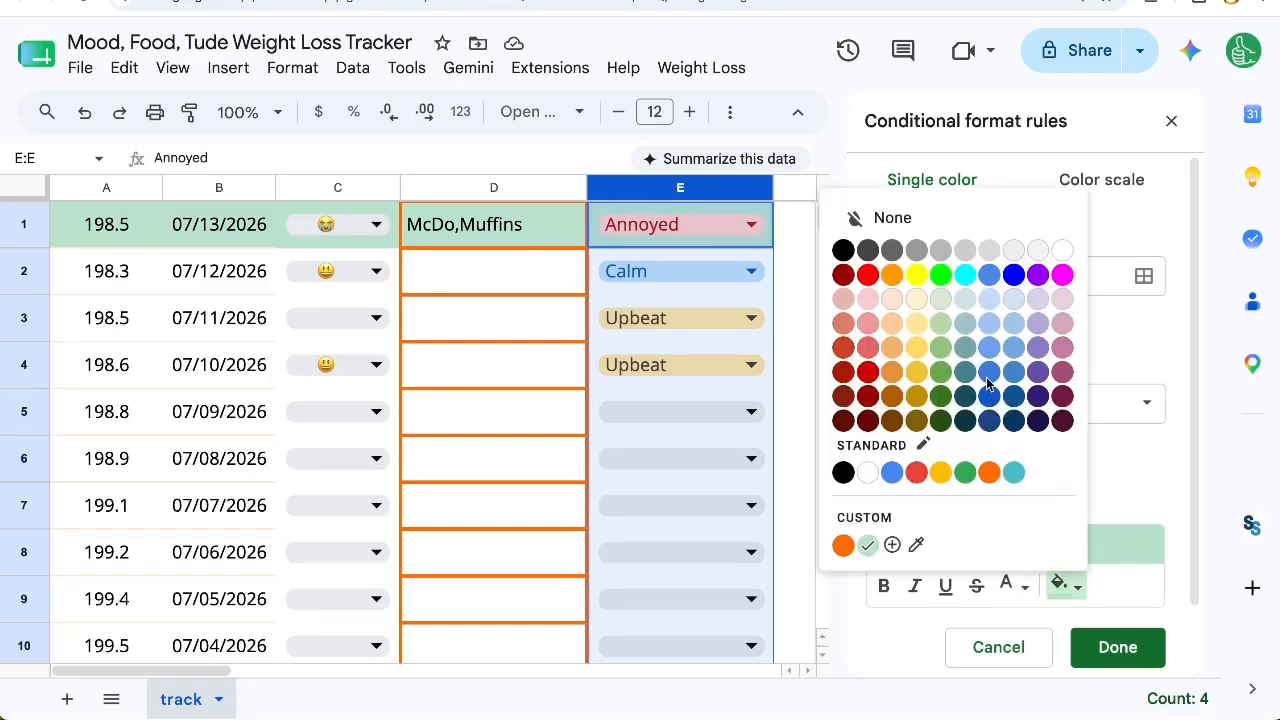
{"action": "left_click", "coordinate": [867, 300]}
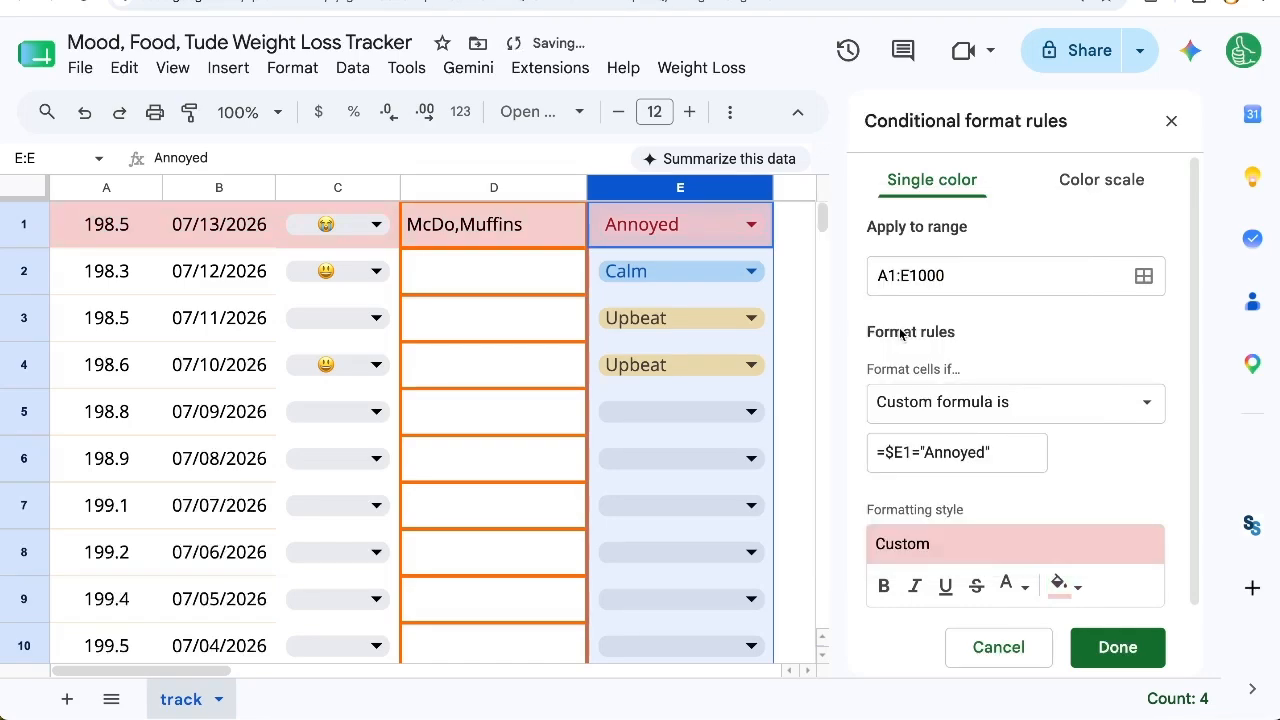
{"action": "left_click", "coordinate": [1117, 646]}
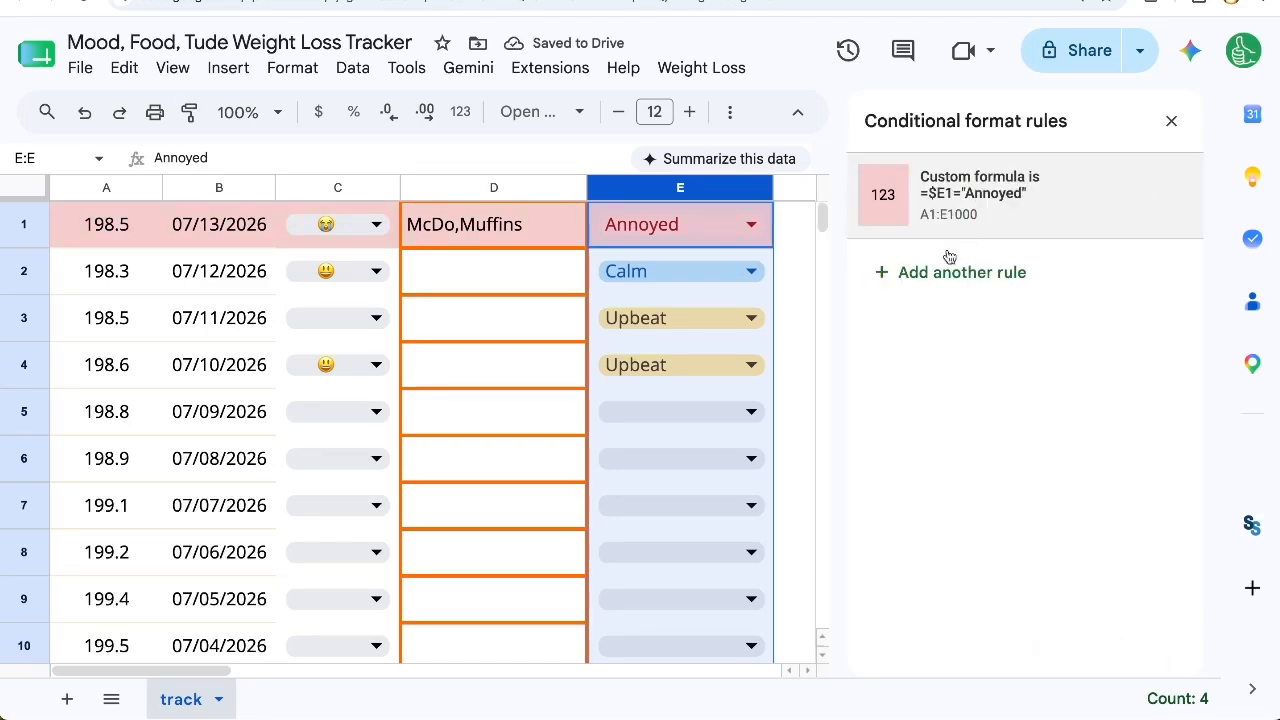
Step: Add another conditional formatting rule for range A1:E with the custom formula =$E1="Calm"
{"action": "left_click", "coordinate": [950, 272]}
{"action": "left_click", "coordinate": [953, 276]}
{"action": "type", "text": "A1:E"}
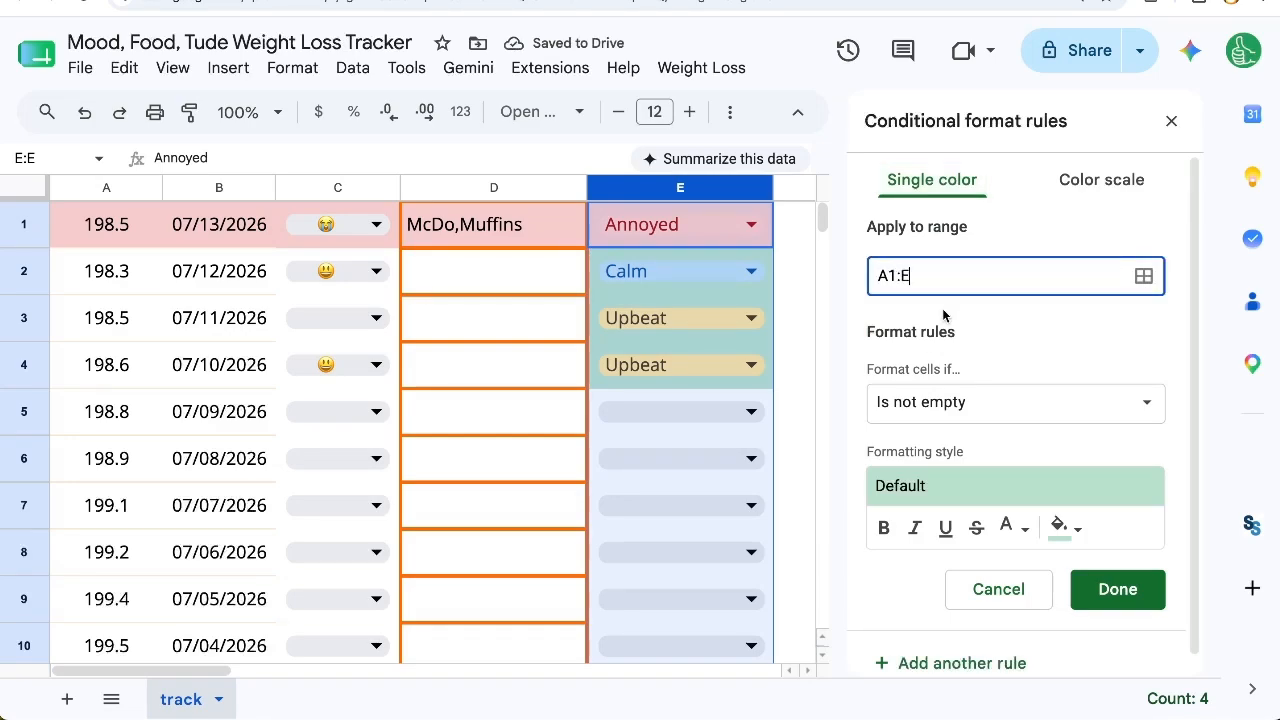
{"action": "left_click", "coordinate": [924, 398]}
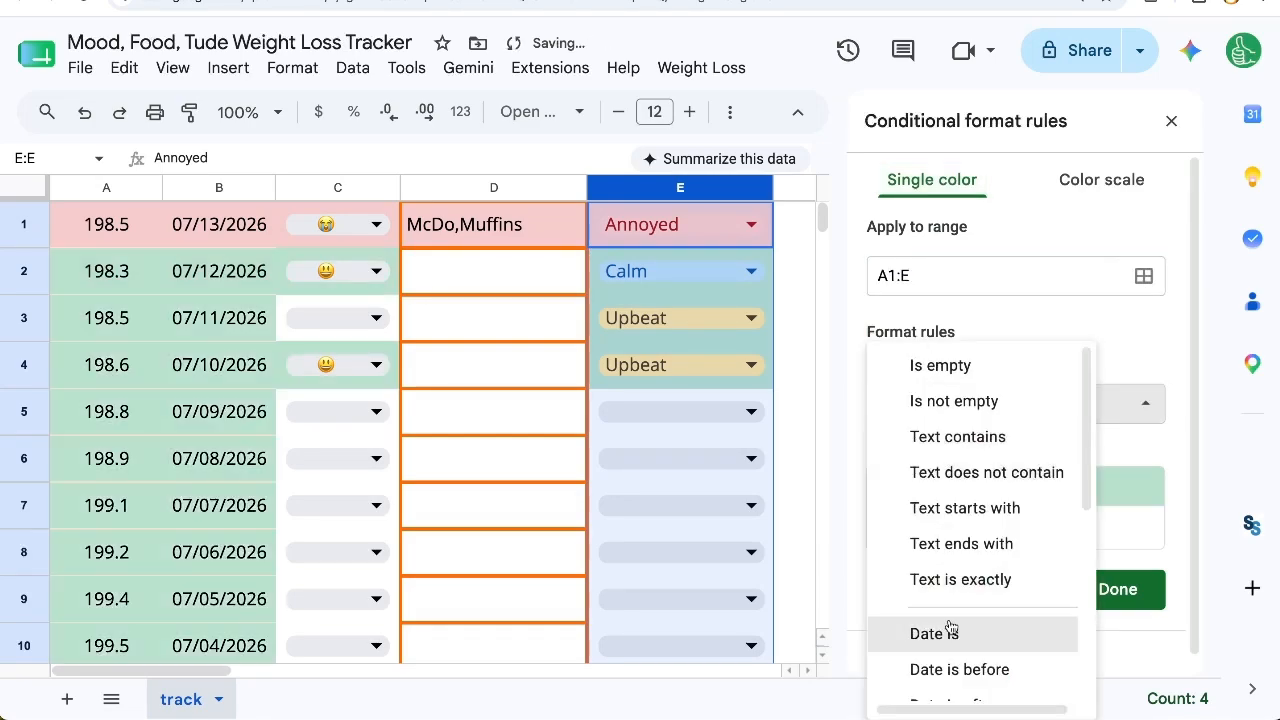
{"action": "scroll", "coordinate": [979, 611], "scroll_direction": "down", "scroll_amount": 3}
{"action": "left_click", "coordinate": [960, 663]}
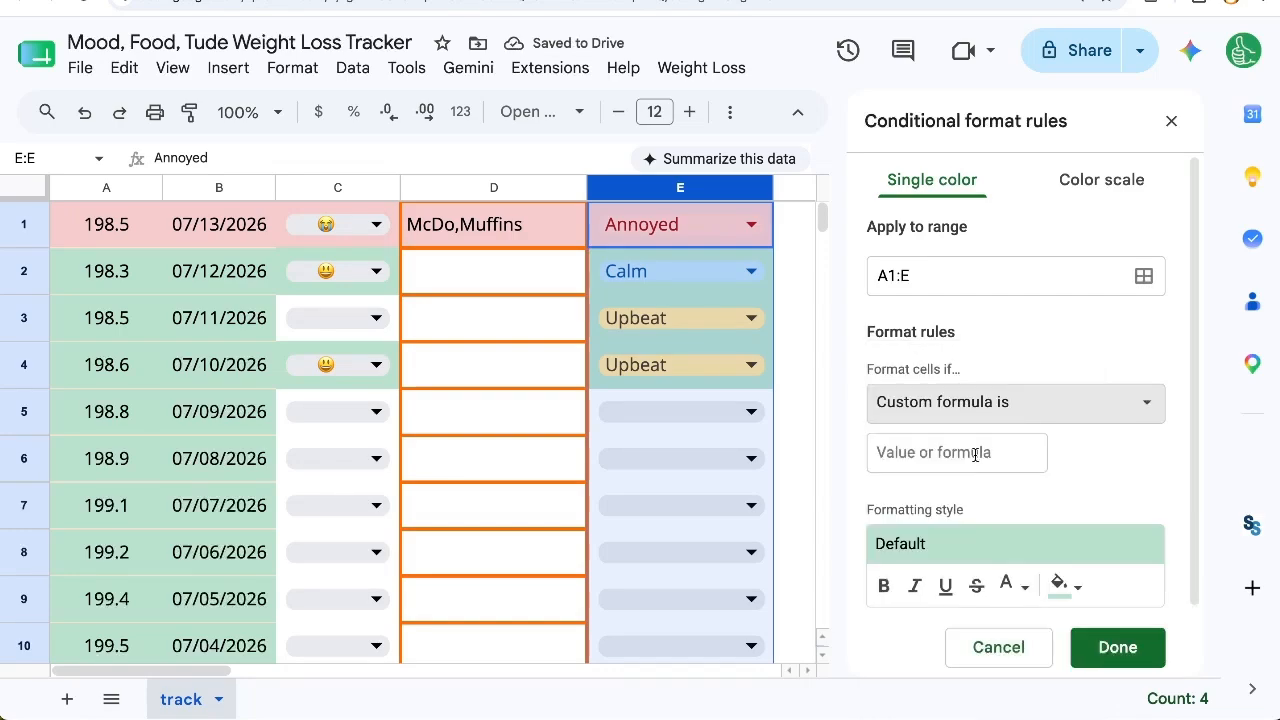
{"action": "left_click", "coordinate": [950, 453]}
{"action": "type", "text": "=$E1=\"Calm"}
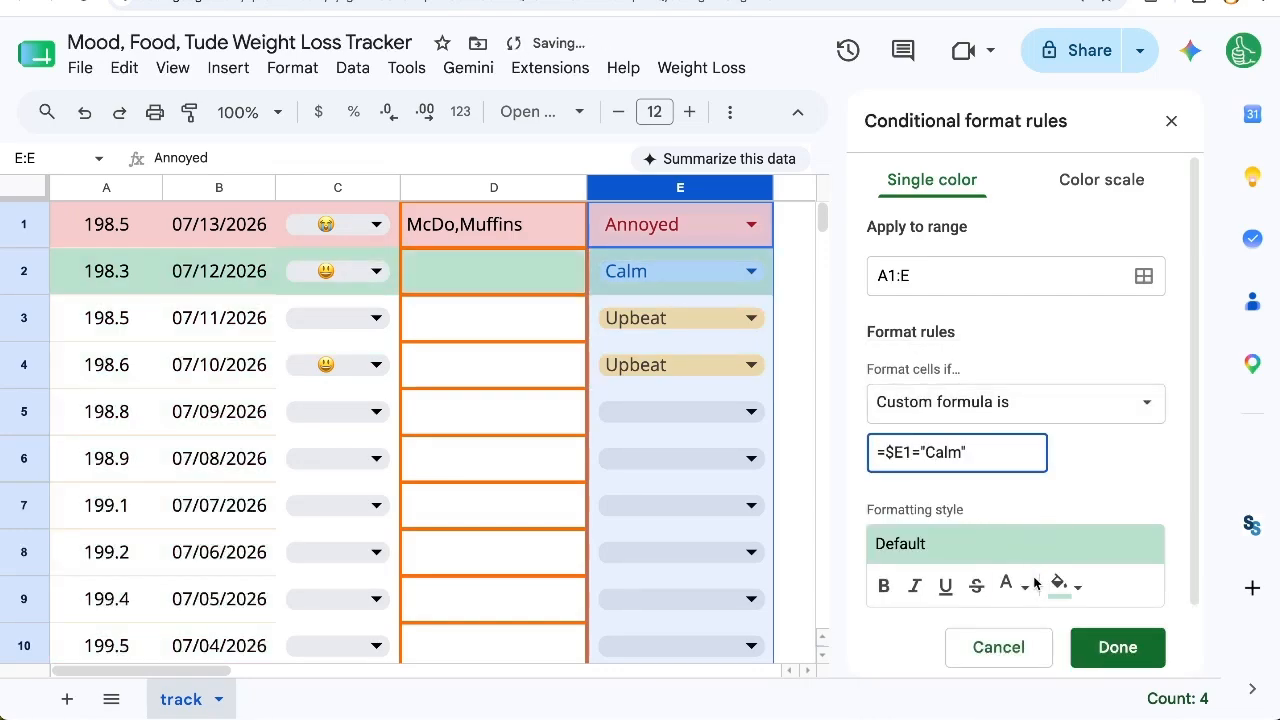
Step: Give the Calm rule a light cornflower blue fill color and save it
{"action": "left_click", "coordinate": [1063, 585]}
{"action": "left_click", "coordinate": [1009, 302]}
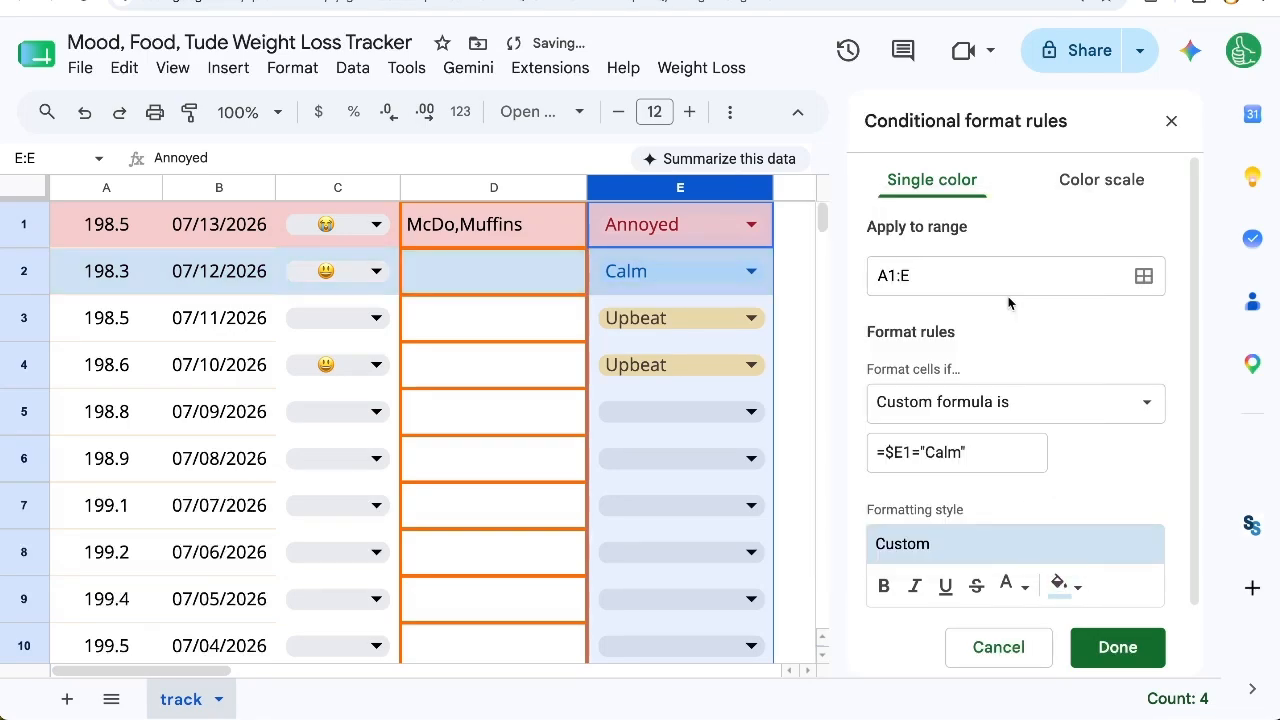
{"action": "left_click", "coordinate": [1063, 585]}
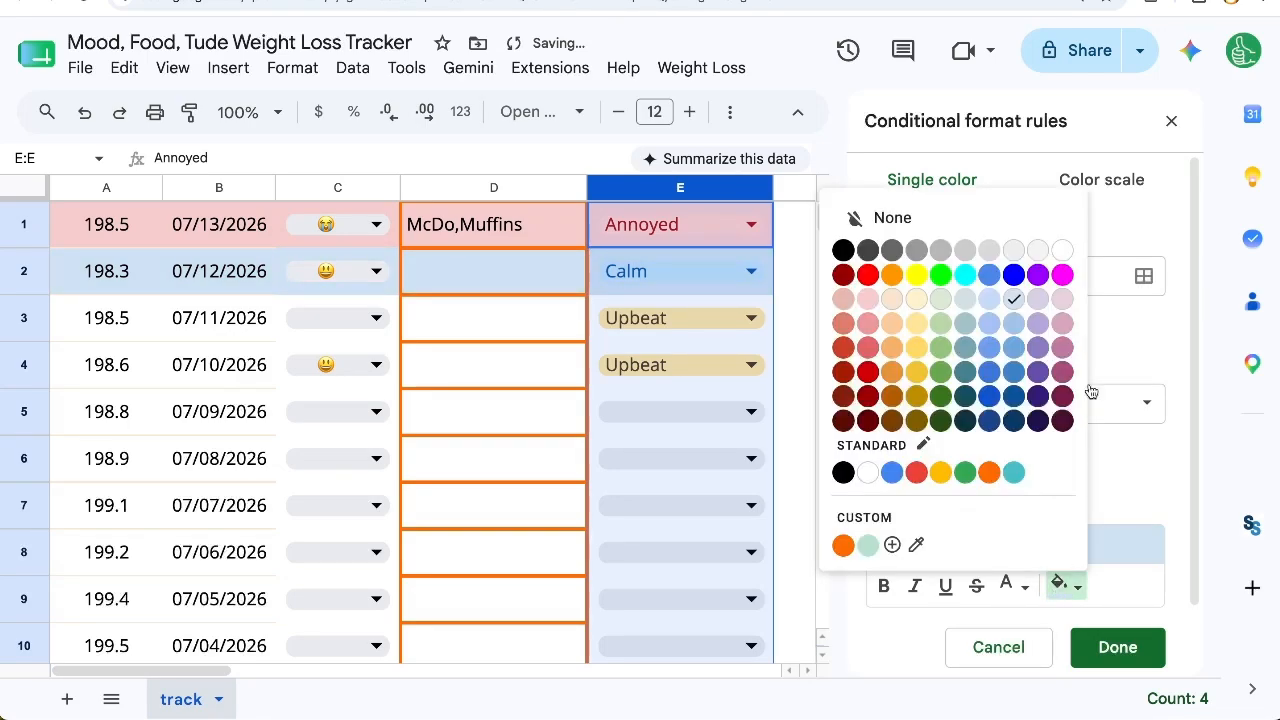
{"action": "left_click", "coordinate": [994, 302]}
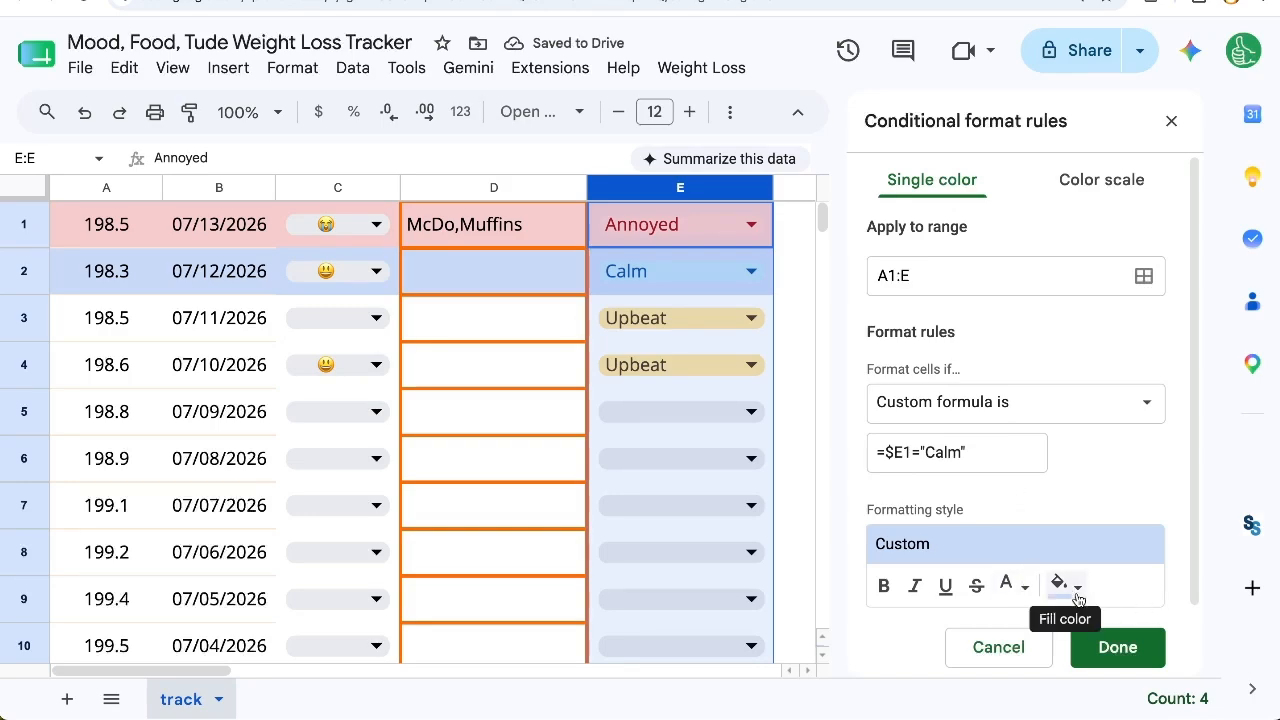
{"action": "left_click", "coordinate": [1117, 647]}
Step: Add a third conditional formatting rule and set its range to A:E
{"action": "left_click", "coordinate": [932, 378]}
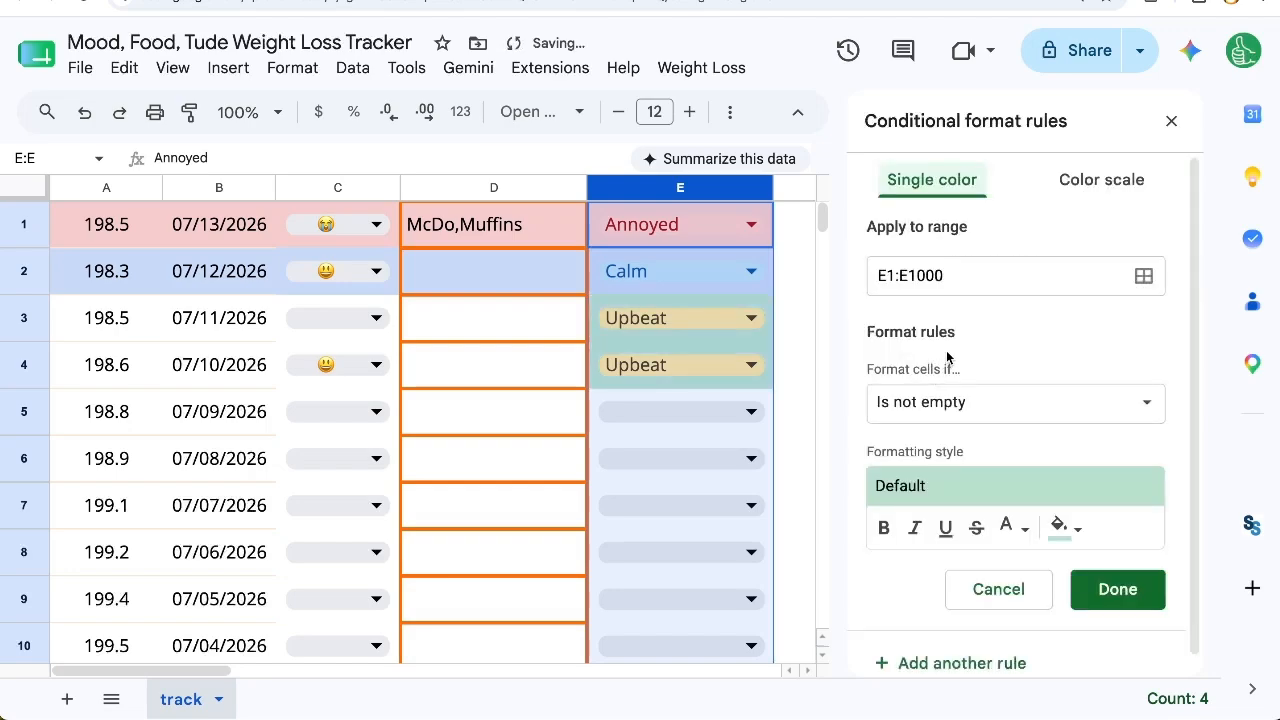
{"action": "left_click", "coordinate": [920, 405]}
{"action": "left_click", "coordinate": [923, 293]}
{"action": "left_click", "coordinate": [923, 293]}
{"action": "type", "text": "A:E"}
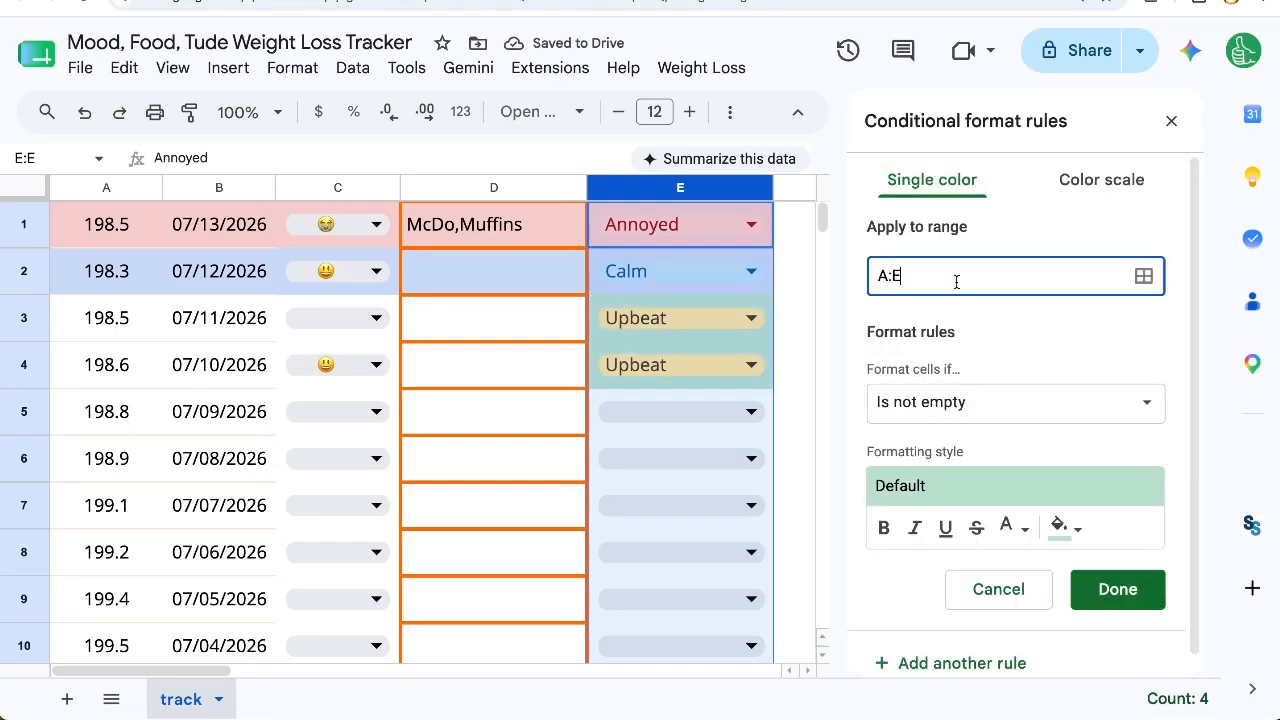
{"action": "left_click", "coordinate": [962, 362]}
Step: Set the new rule's condition to the custom formula =$E1="Upbeat"
{"action": "left_click", "coordinate": [940, 400]}
{"action": "scroll", "coordinate": [950, 500], "scroll_direction": "down", "scroll_amount": 5}
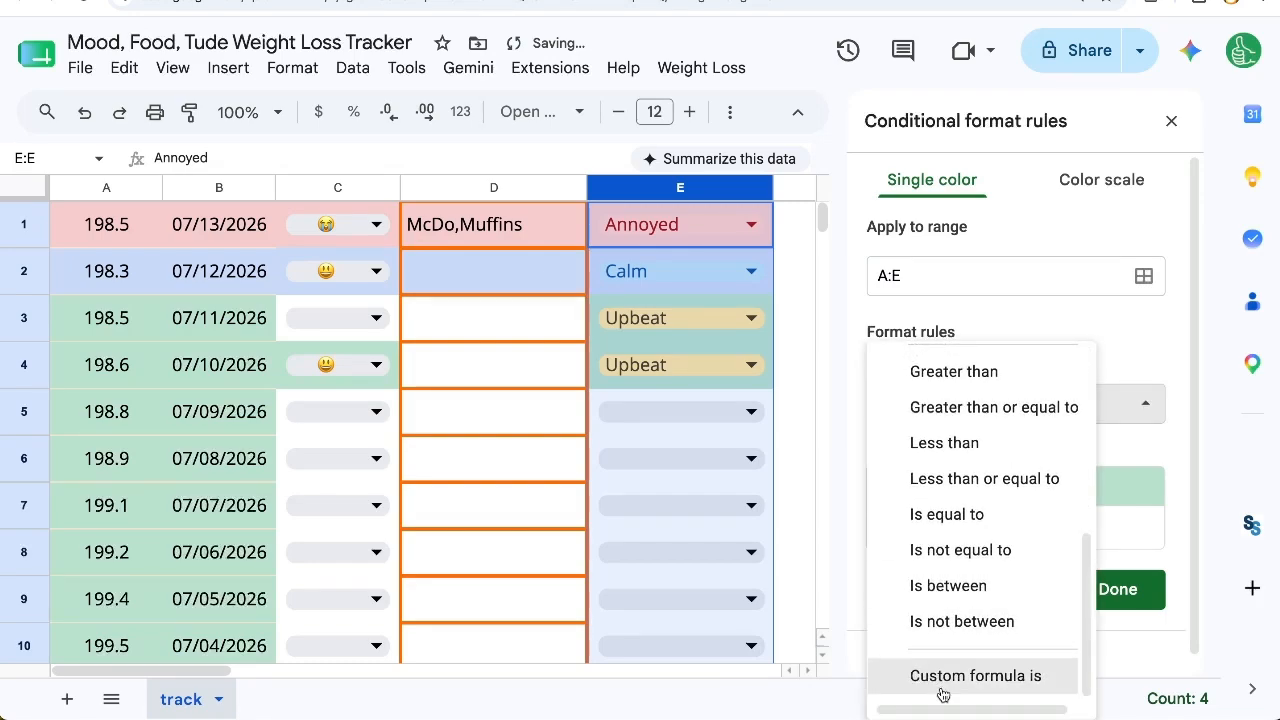
{"action": "left_click", "coordinate": [942, 692]}
{"action": "left_click", "coordinate": [978, 445]}
{"action": "type", "text": "="}
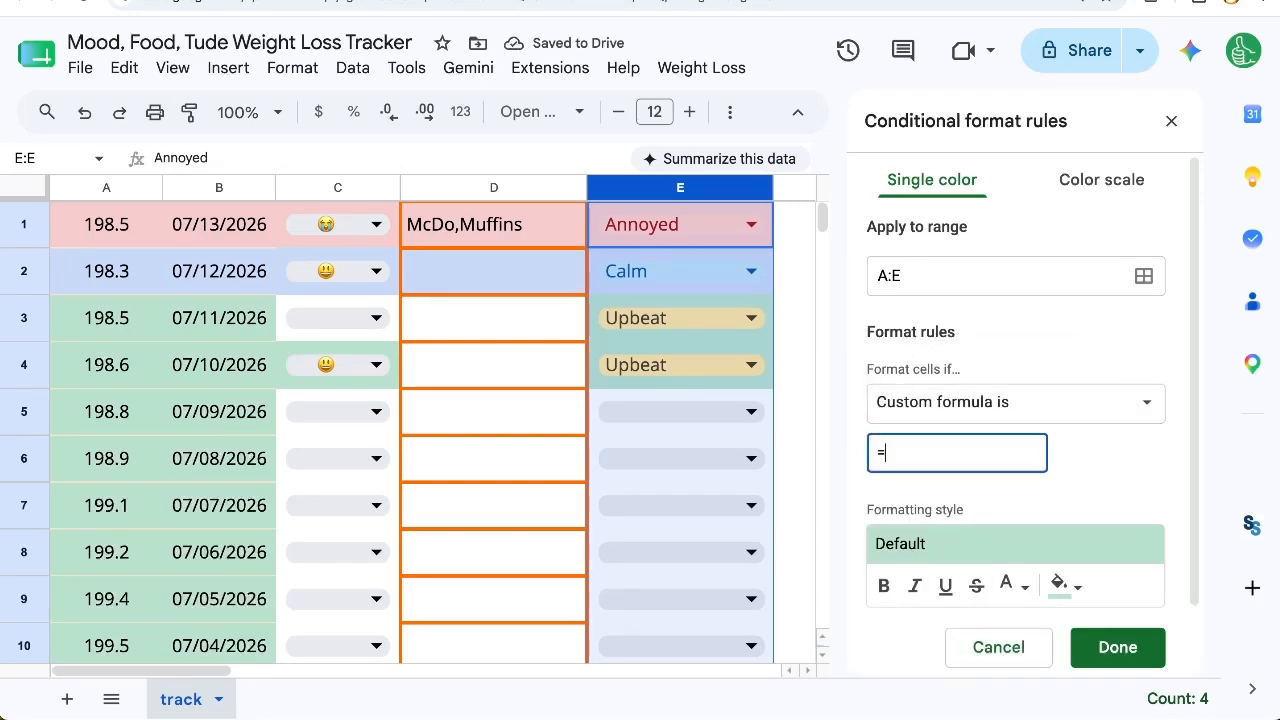
{"action": "type", "text": "$E1"}
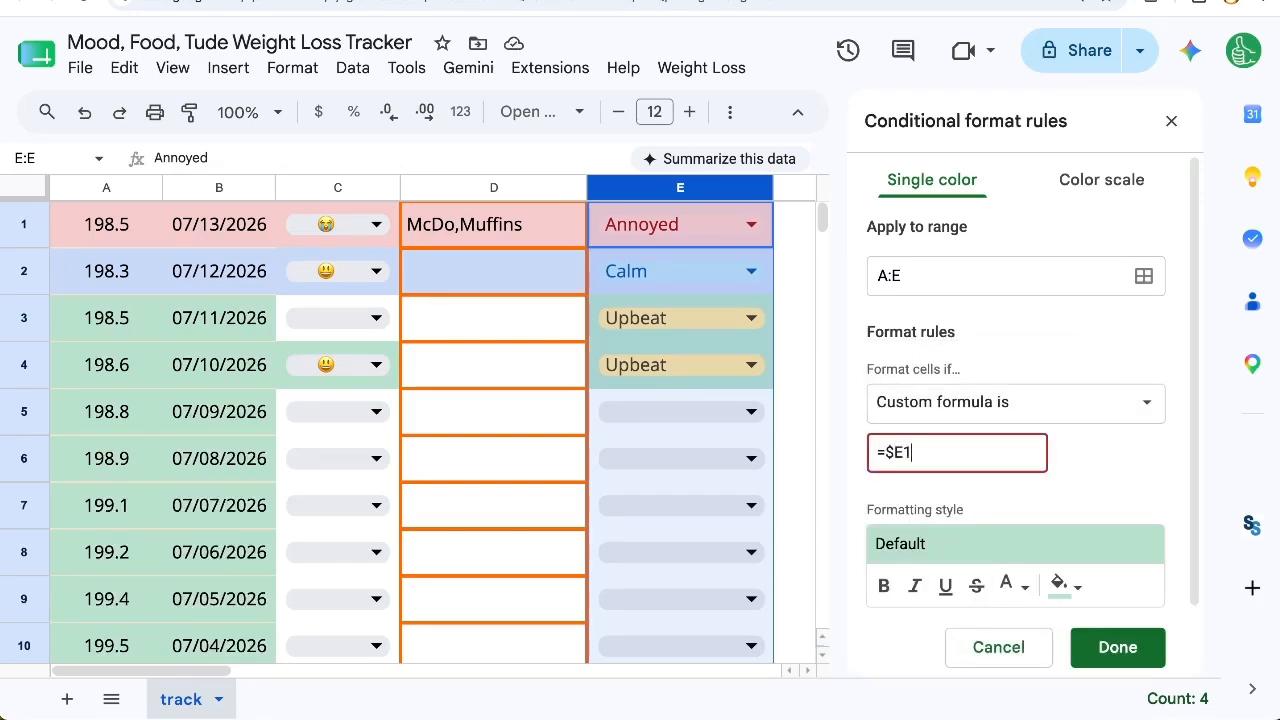
{"action": "type", "text": "=\"Upbeat\""}
Step: Give the Upbeat rule a light yellow fill color, save it, and close the conditional format rules
{"action": "left_click", "coordinate": [1062, 585]}
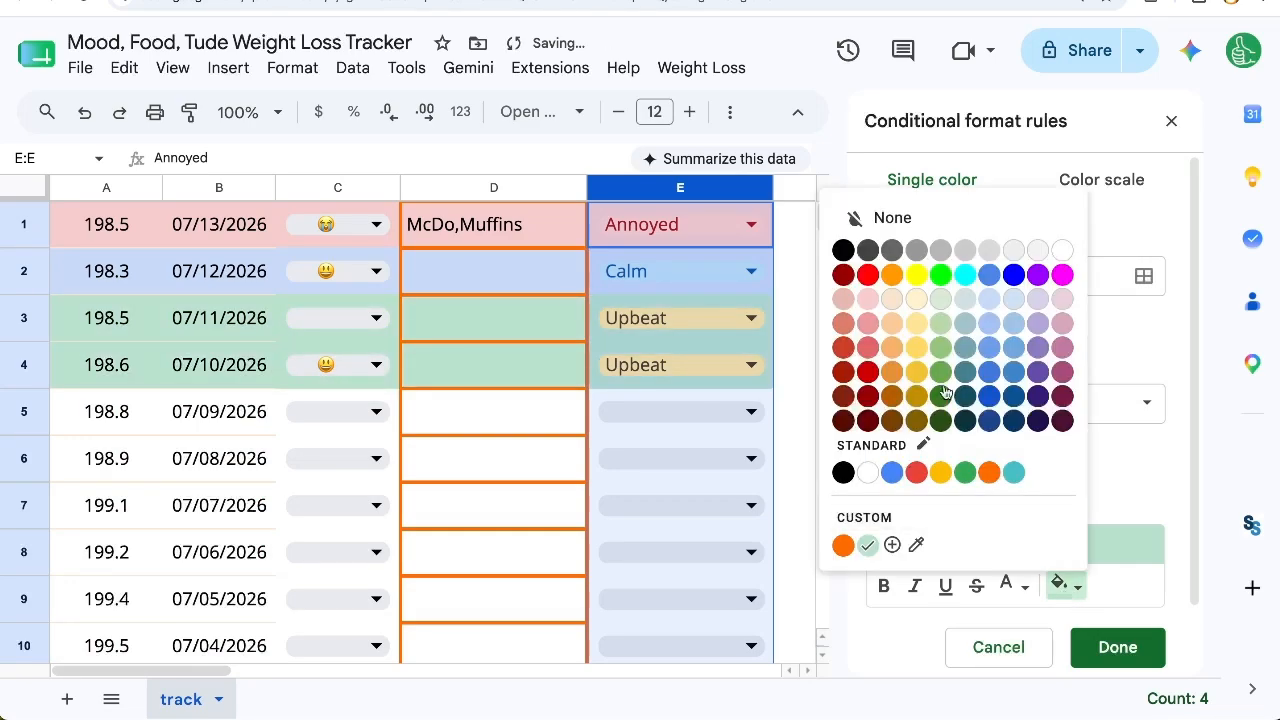
{"action": "left_click", "coordinate": [916, 300]}
{"action": "left_click", "coordinate": [1117, 647]}
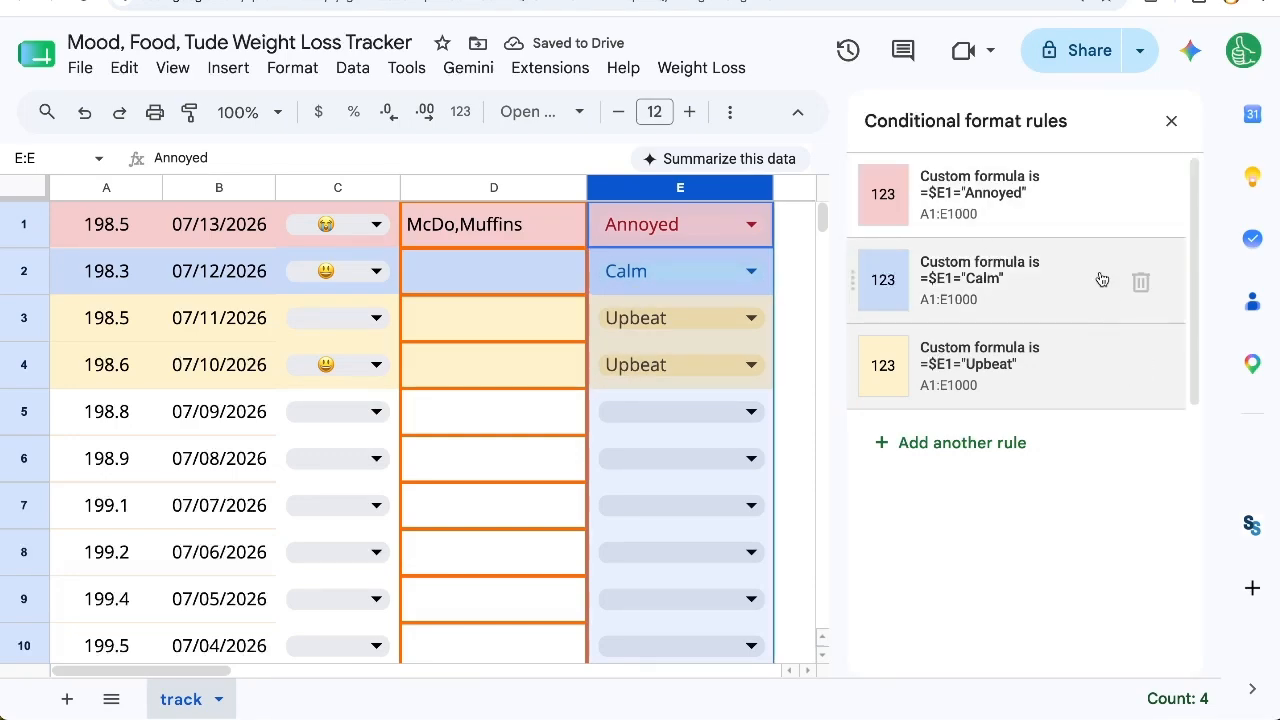
{"action": "left_click", "coordinate": [1170, 121]}
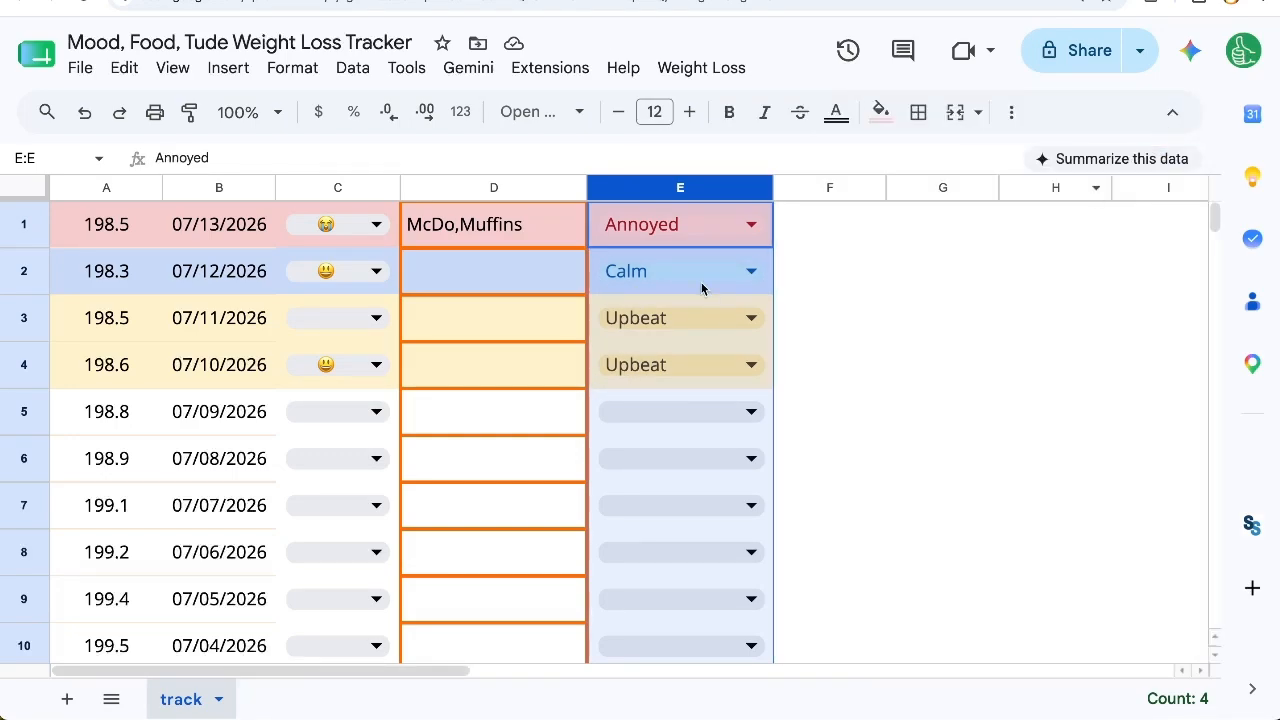
Step: Change the attitude in E4 to Calm and select A4:E4 to check the row's color
{"action": "left_click", "coordinate": [749, 358]}
{"action": "left_click", "coordinate": [700, 443]}
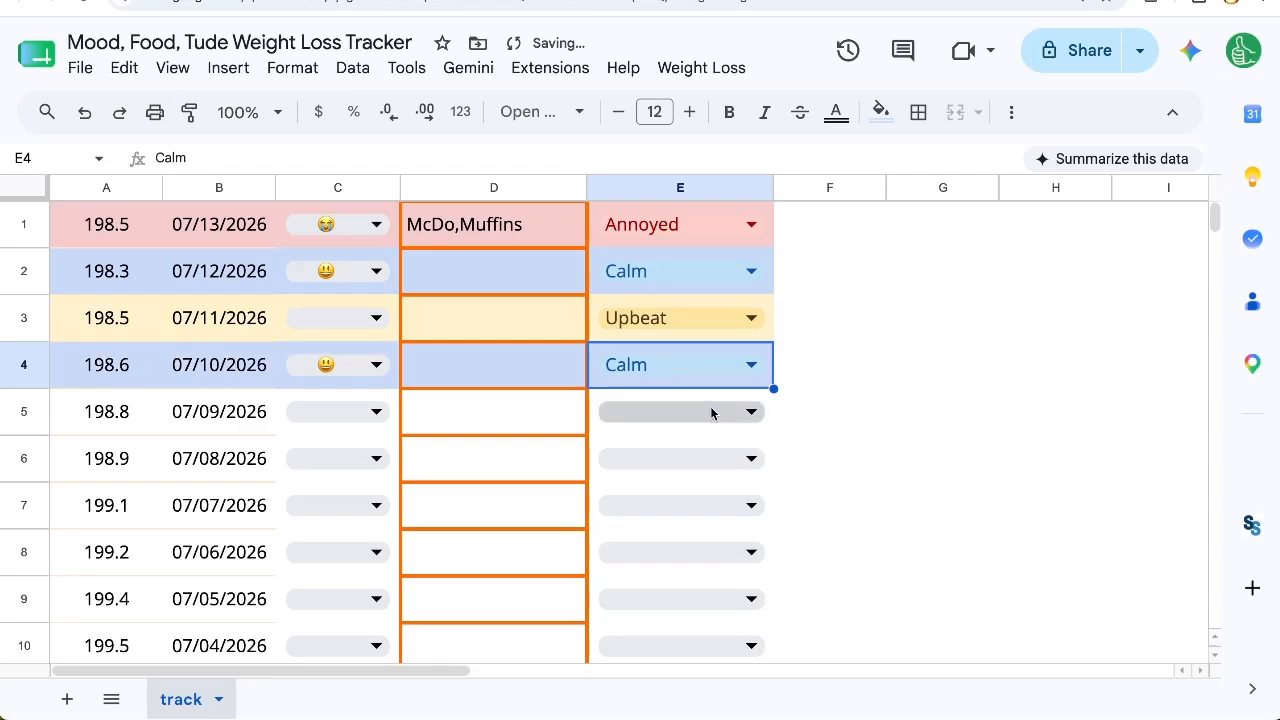
{"action": "left_click_drag", "start_coordinate": [106, 365], "coordinate": [498, 366]}
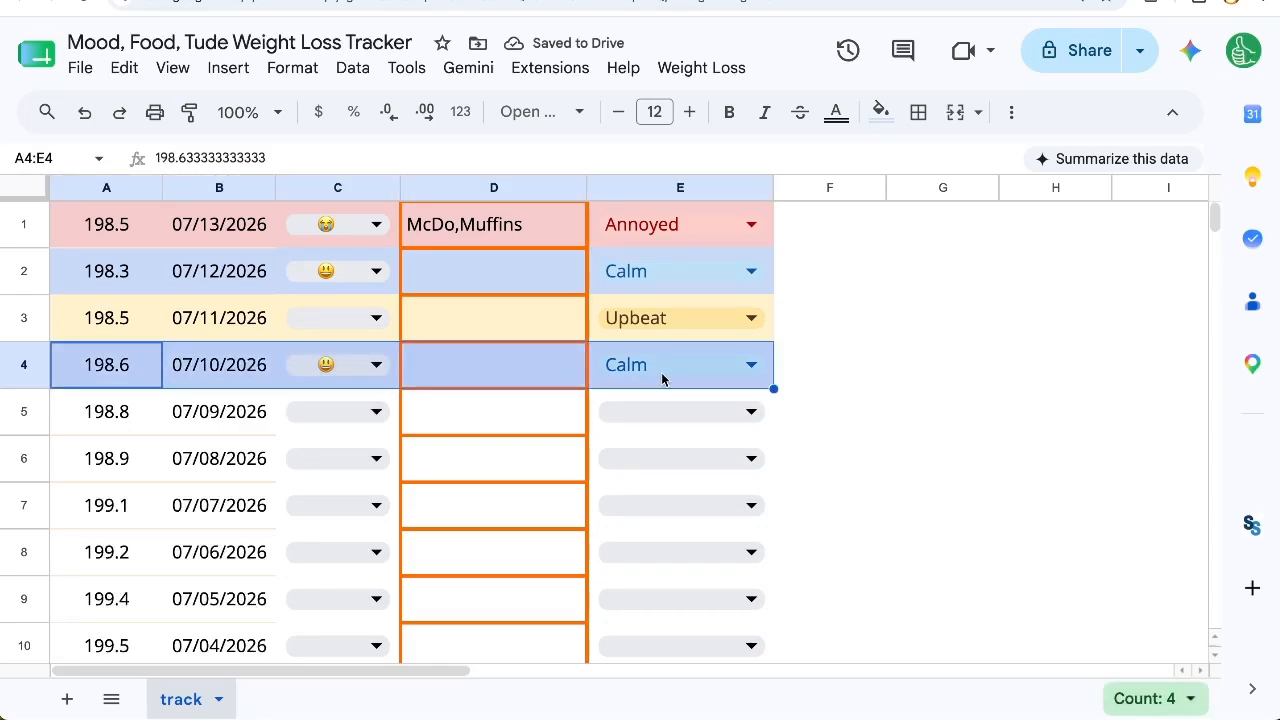
Step: Apply medium-thickness light gray borders around every cell in column D
{"action": "left_click", "coordinate": [545, 193]}
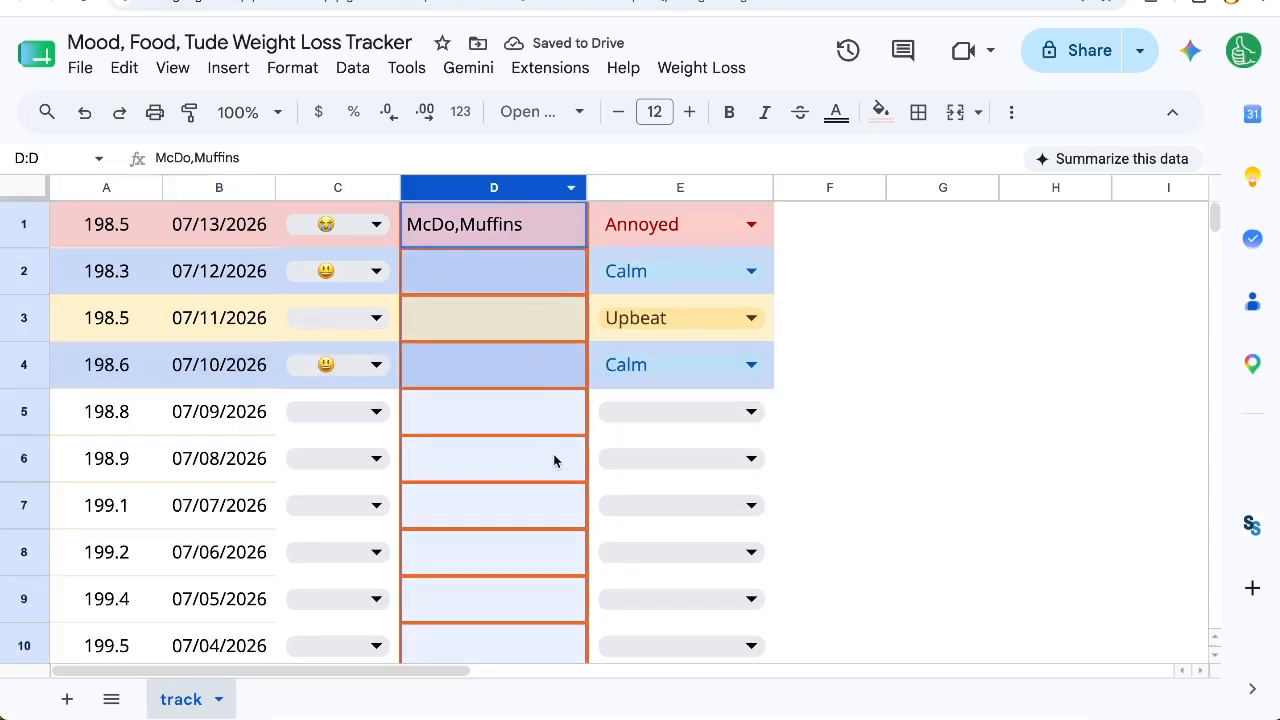
{"action": "left_click", "coordinate": [897, 116]}
{"action": "left_click", "coordinate": [918, 112]}
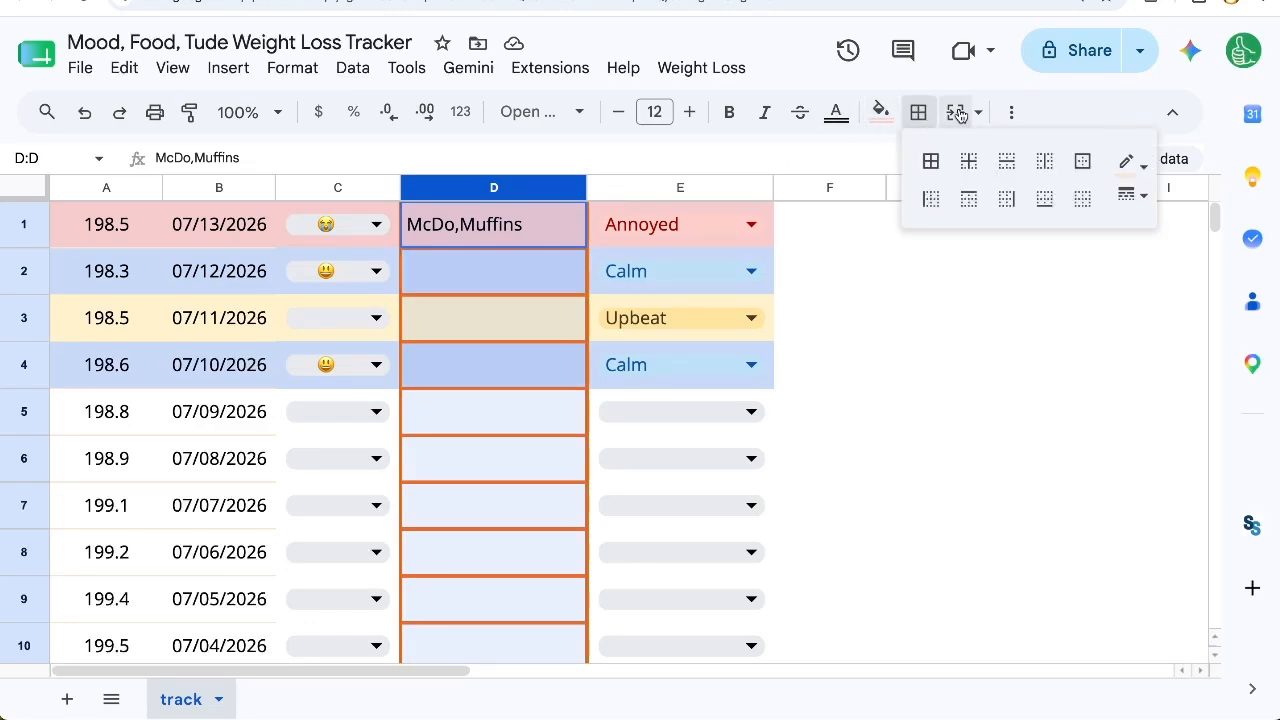
{"action": "left_click", "coordinate": [1124, 160]}
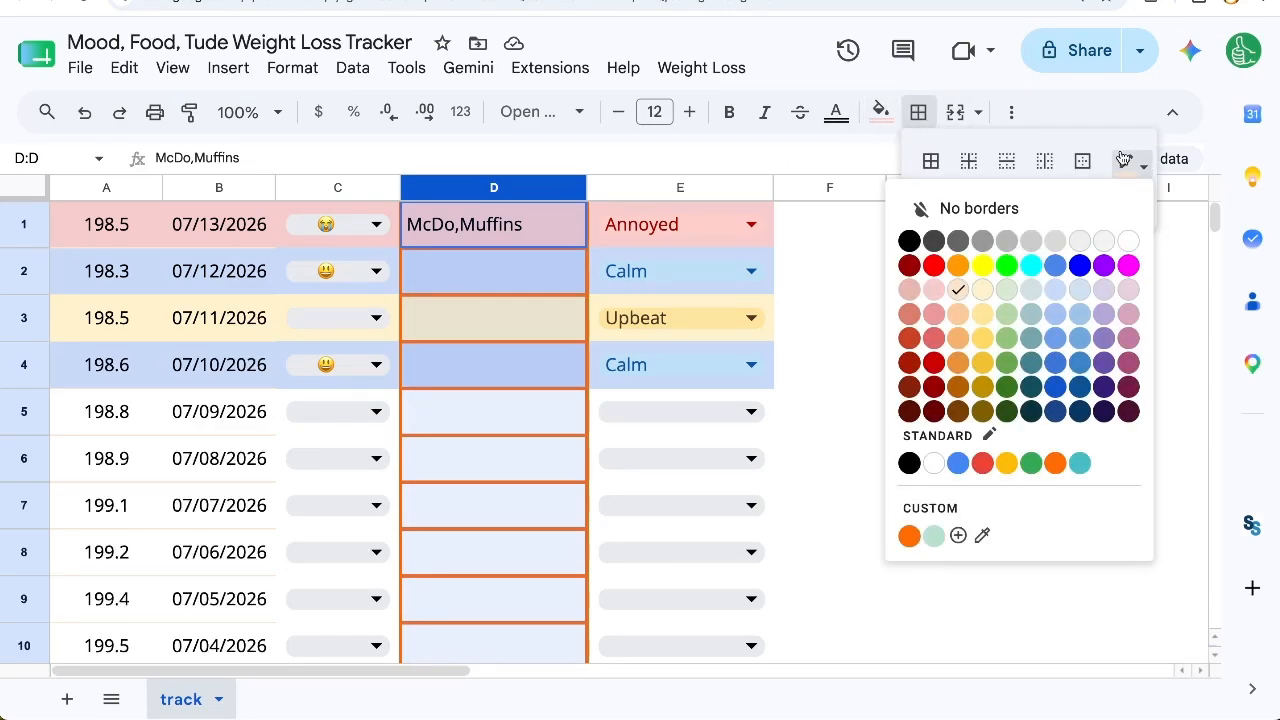
{"action": "left_click", "coordinate": [1128, 196]}
{"action": "left_click", "coordinate": [1128, 196]}
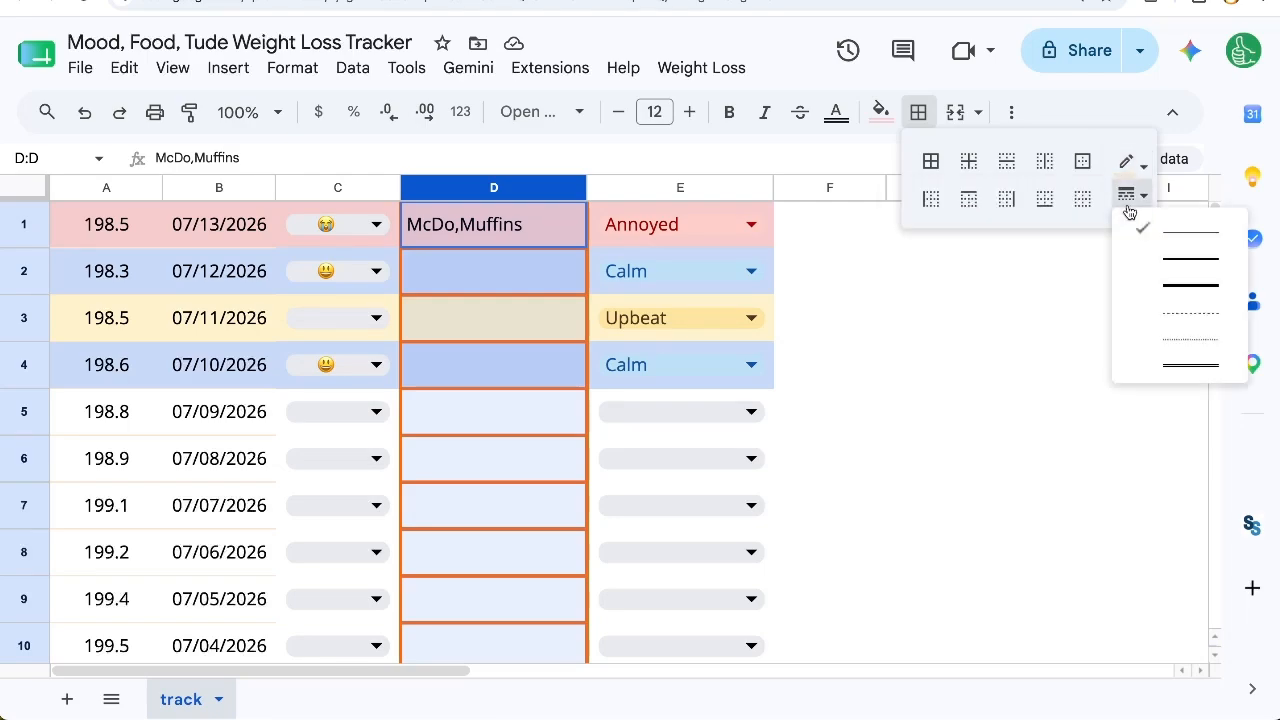
{"action": "left_click", "coordinate": [1181, 256]}
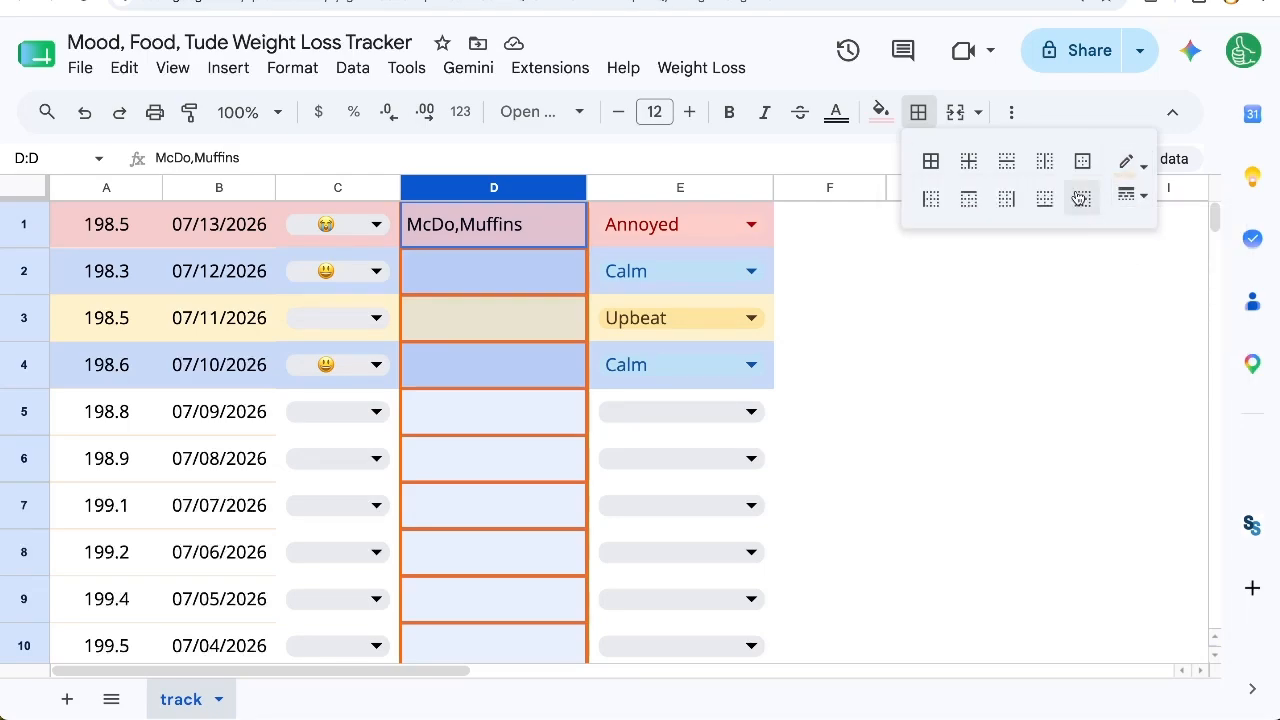
{"action": "left_click", "coordinate": [1128, 164]}
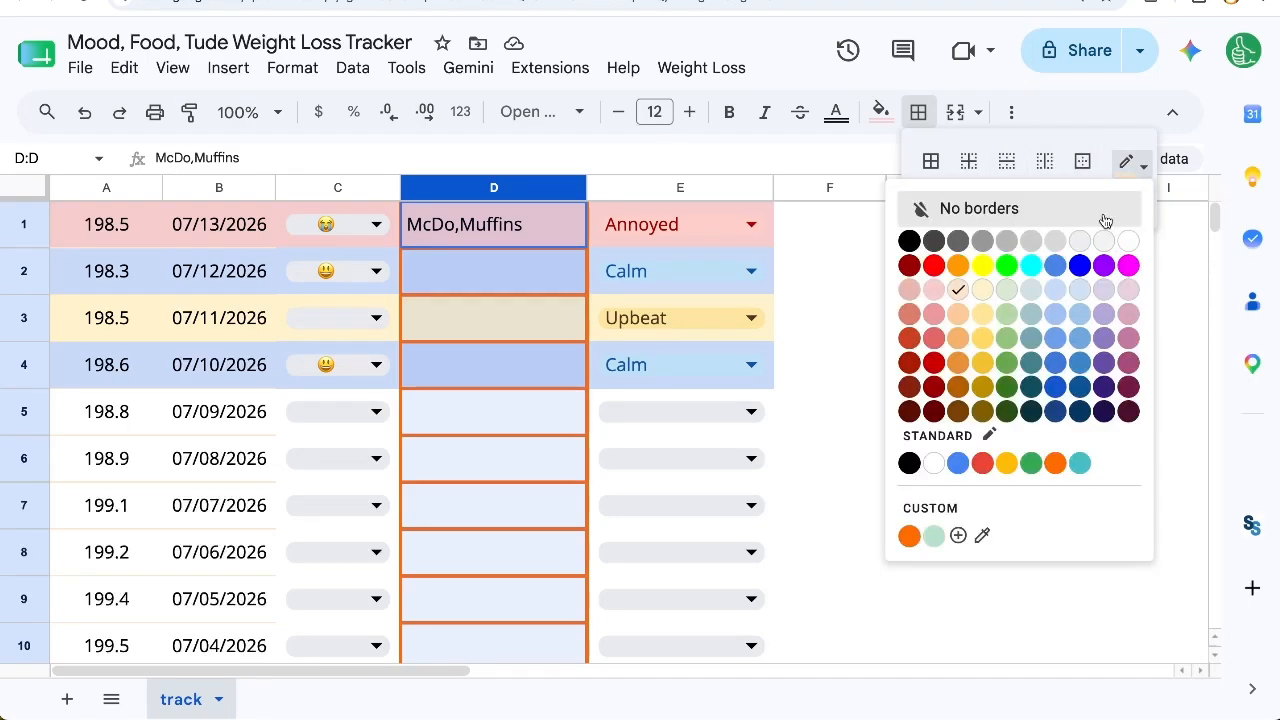
{"action": "left_click", "coordinate": [1030, 241]}
{"action": "left_click", "coordinate": [930, 168]}
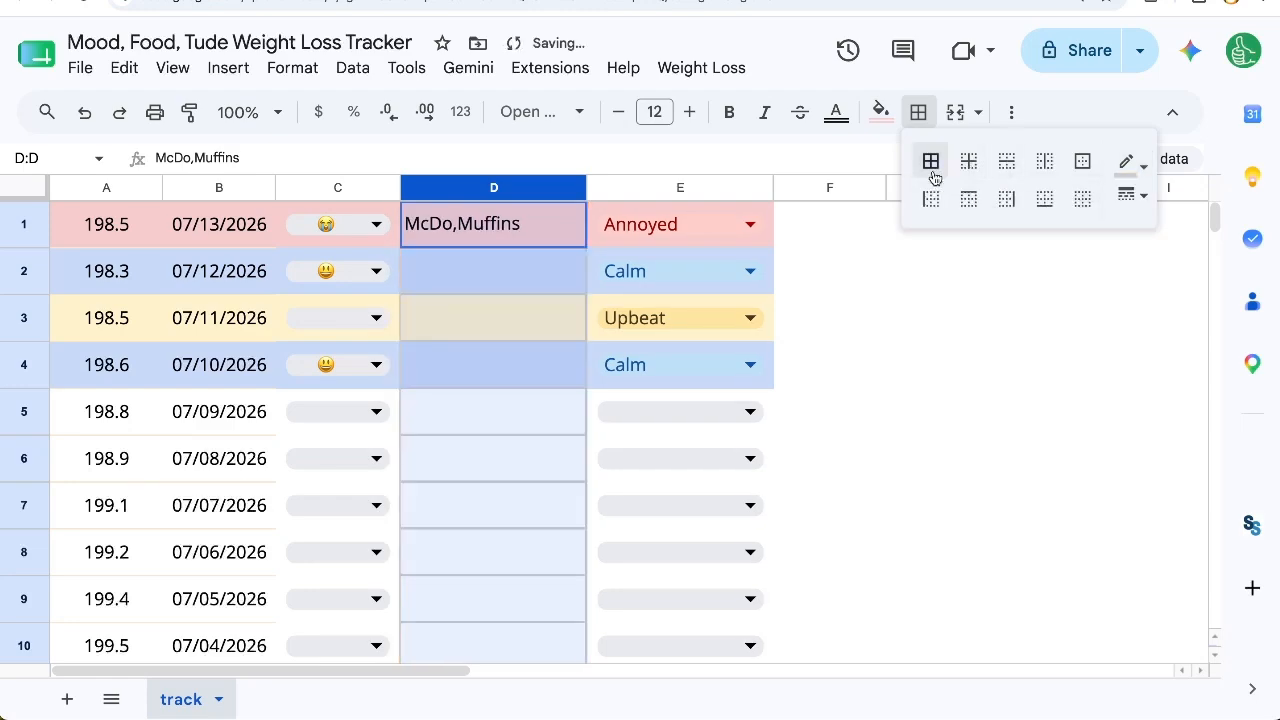
Step: Clear all borders from column D
{"action": "left_click", "coordinate": [1082, 198]}
{"action": "left_click", "coordinate": [576, 430]}
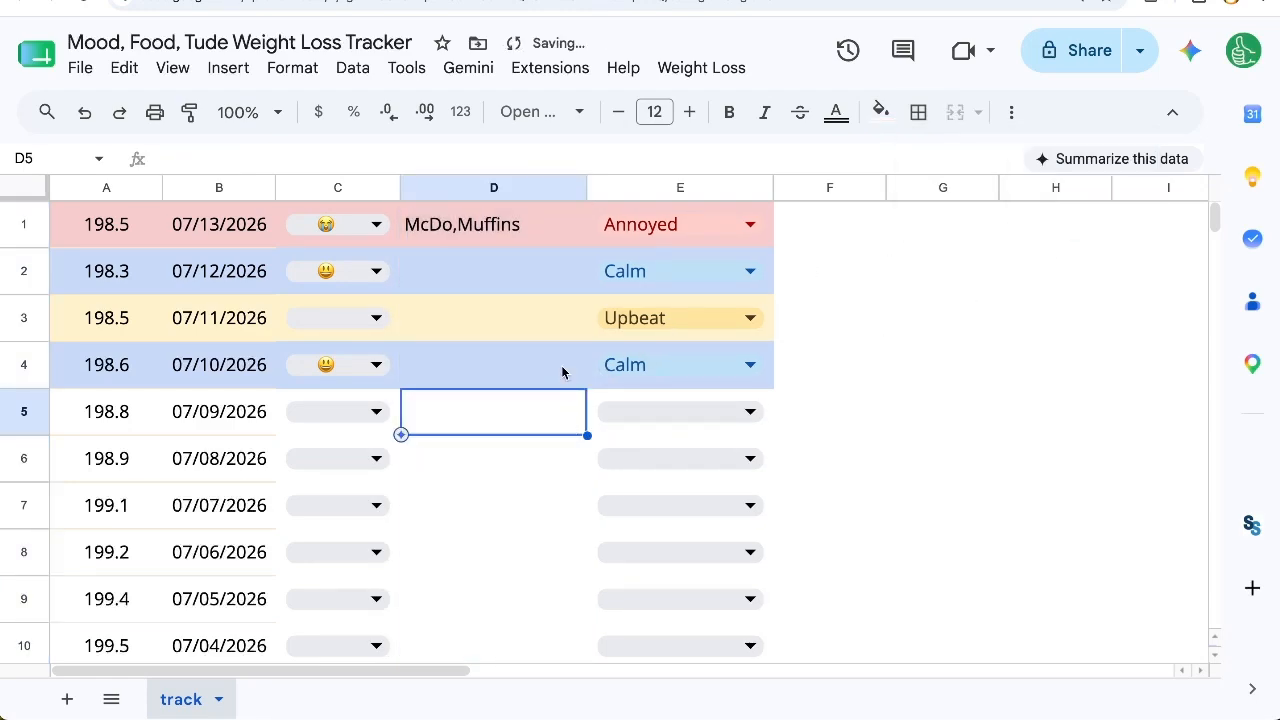
{"action": "left_click", "coordinate": [450, 190]}
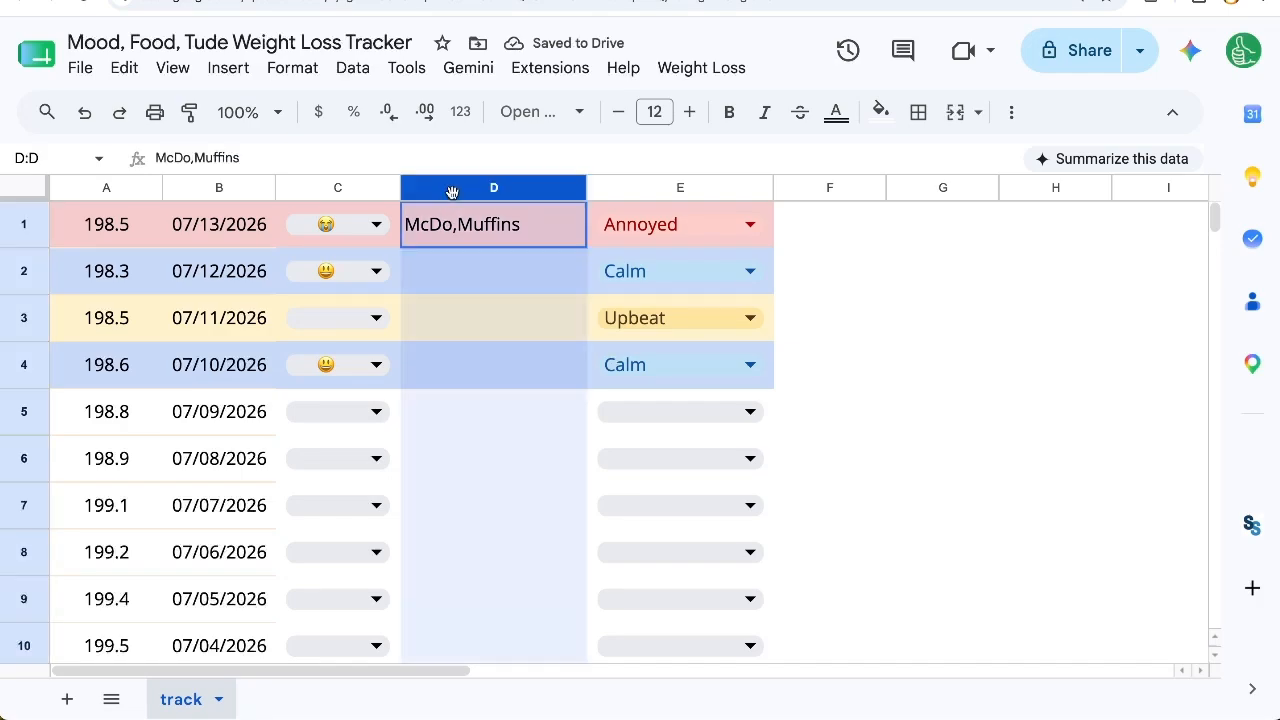
{"action": "left_click_drag", "start_coordinate": [488, 248], "coordinate": [466, 594]}
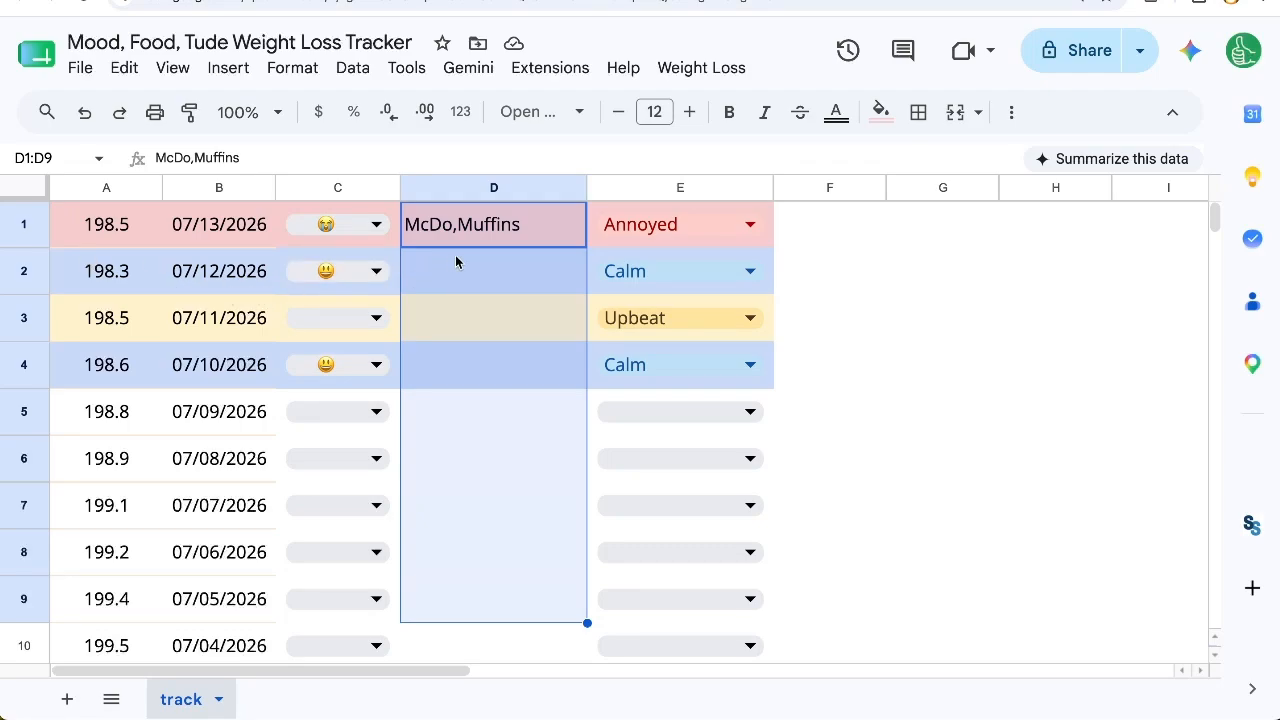
{"action": "left_click_drag", "start_coordinate": [88, 230], "coordinate": [538, 232]}
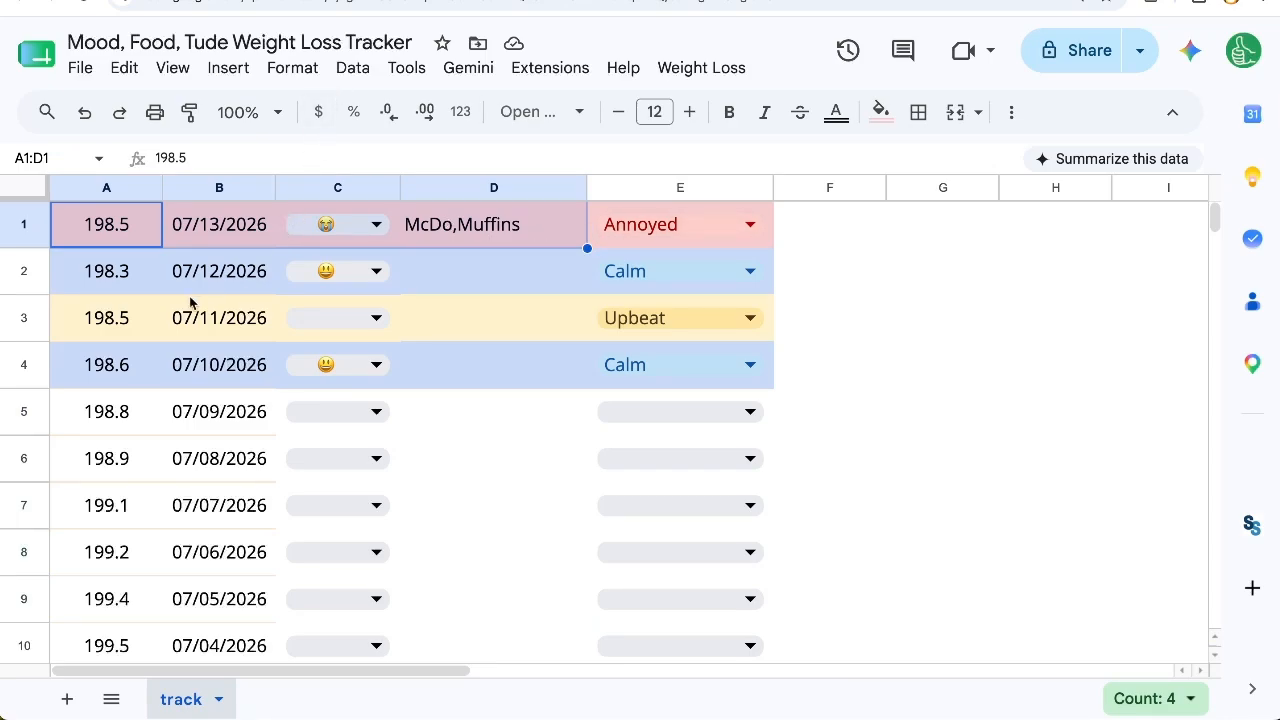
{"action": "left_click", "coordinate": [139, 242]}
{"action": "left_click", "coordinate": [260, 242]}
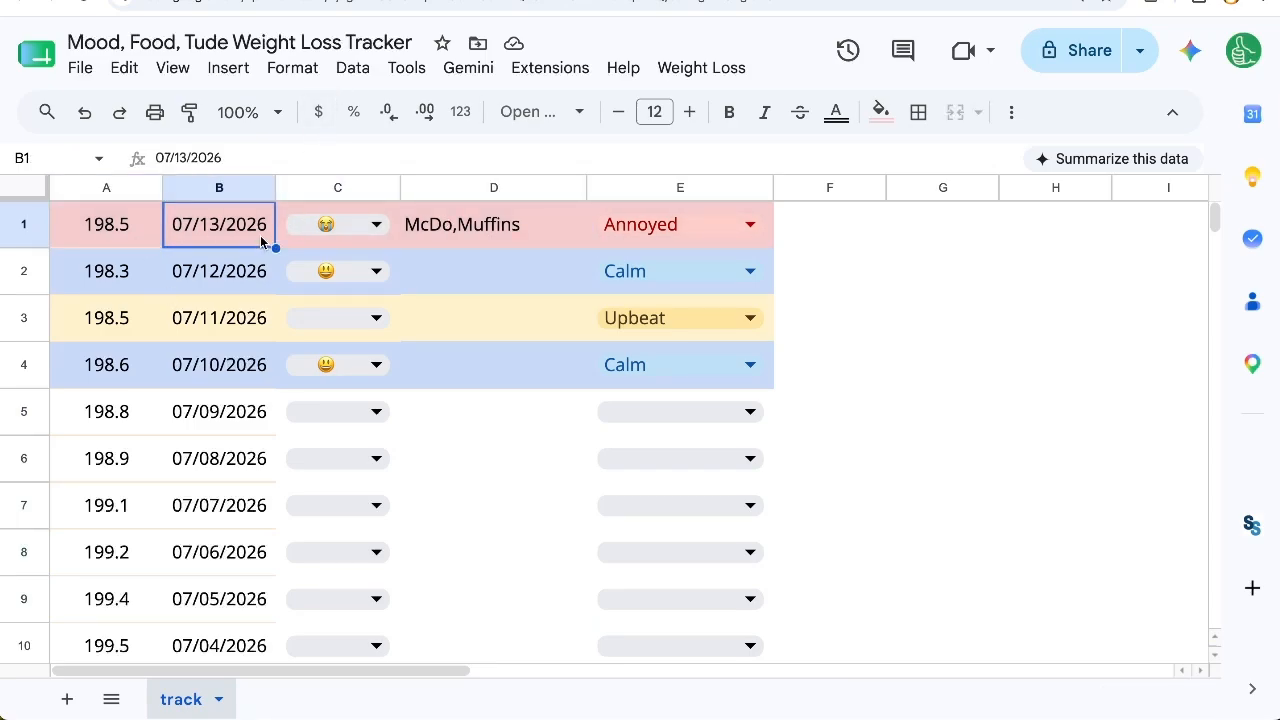
{"action": "left_click_drag", "start_coordinate": [390, 236], "coordinate": [630, 240]}
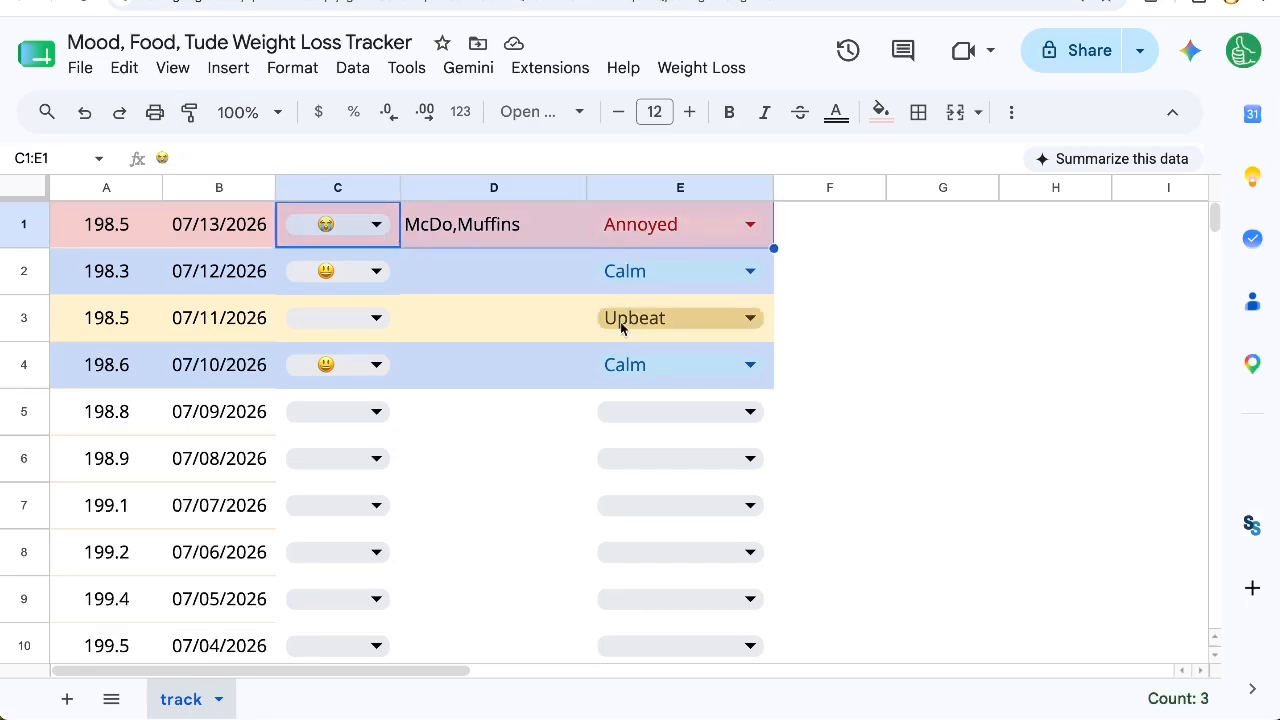
Step: Insert a fresh dated row at the start of the tracker with the custom Add New Row command
{"action": "left_click", "coordinate": [697, 74]}
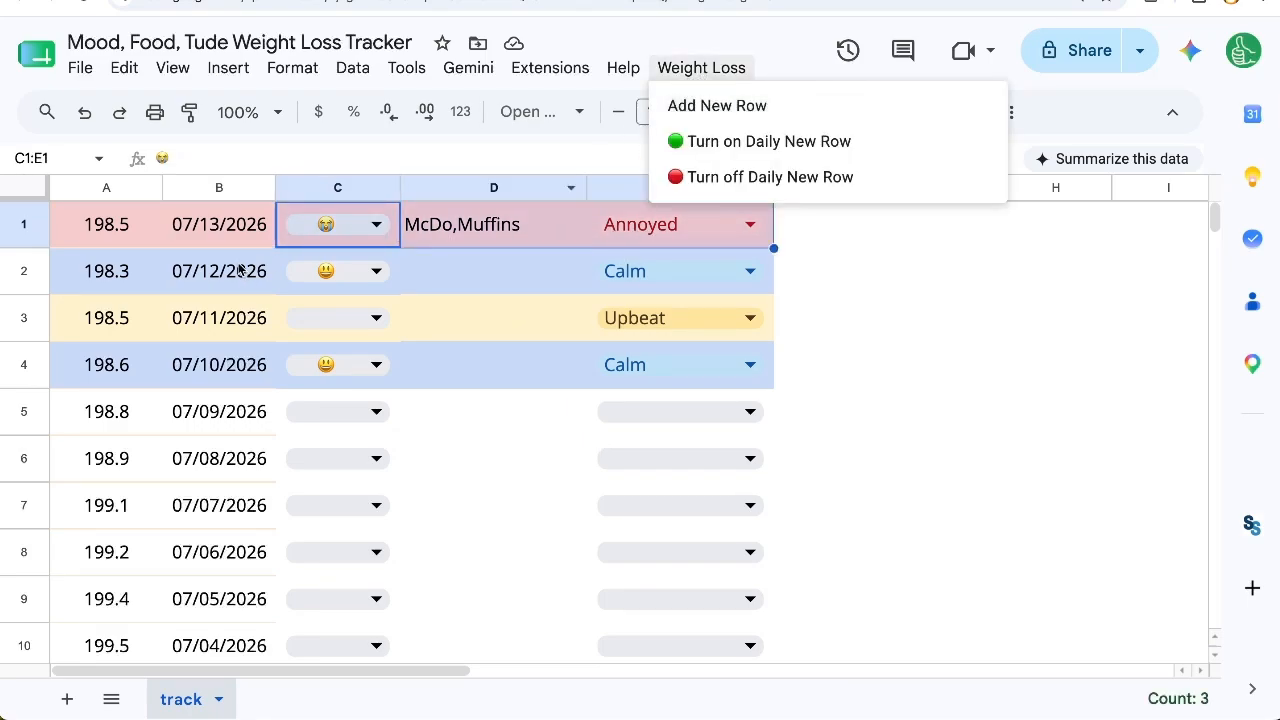
{"action": "mouse_move", "coordinate": [612, 84]}
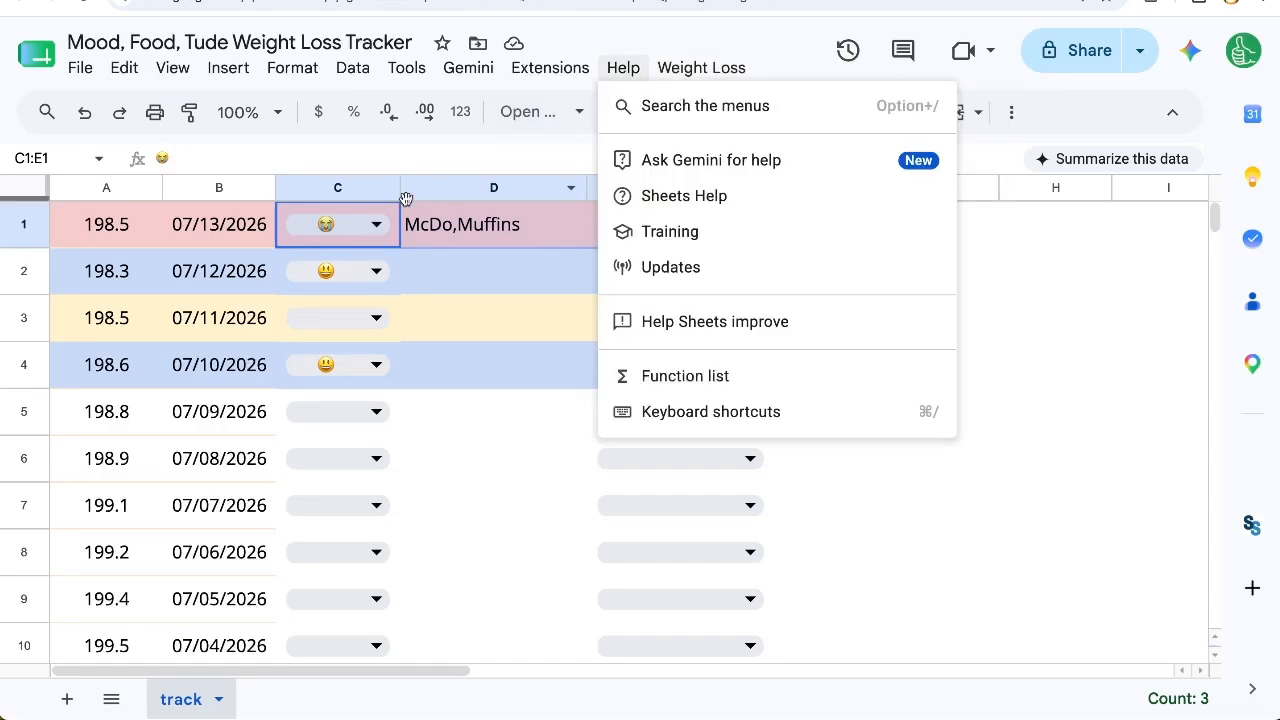
{"action": "mouse_move", "coordinate": [690, 70]}
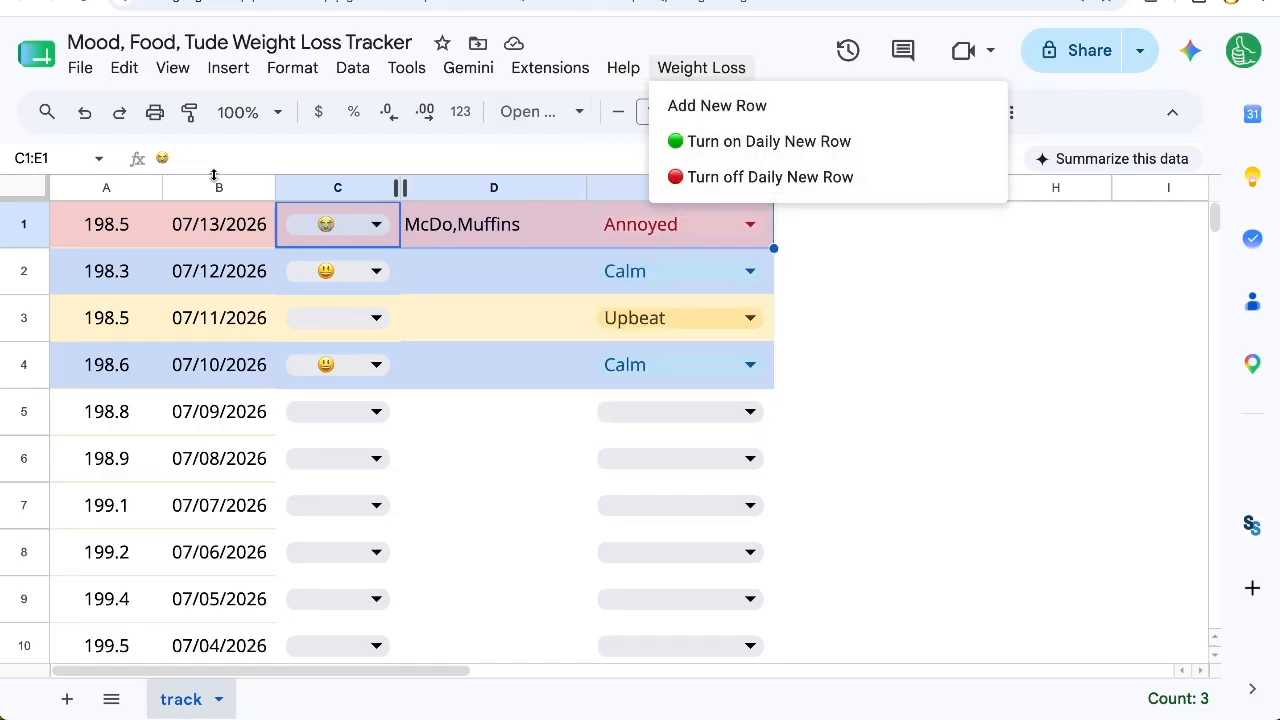
{"action": "left_click", "coordinate": [418, 238]}
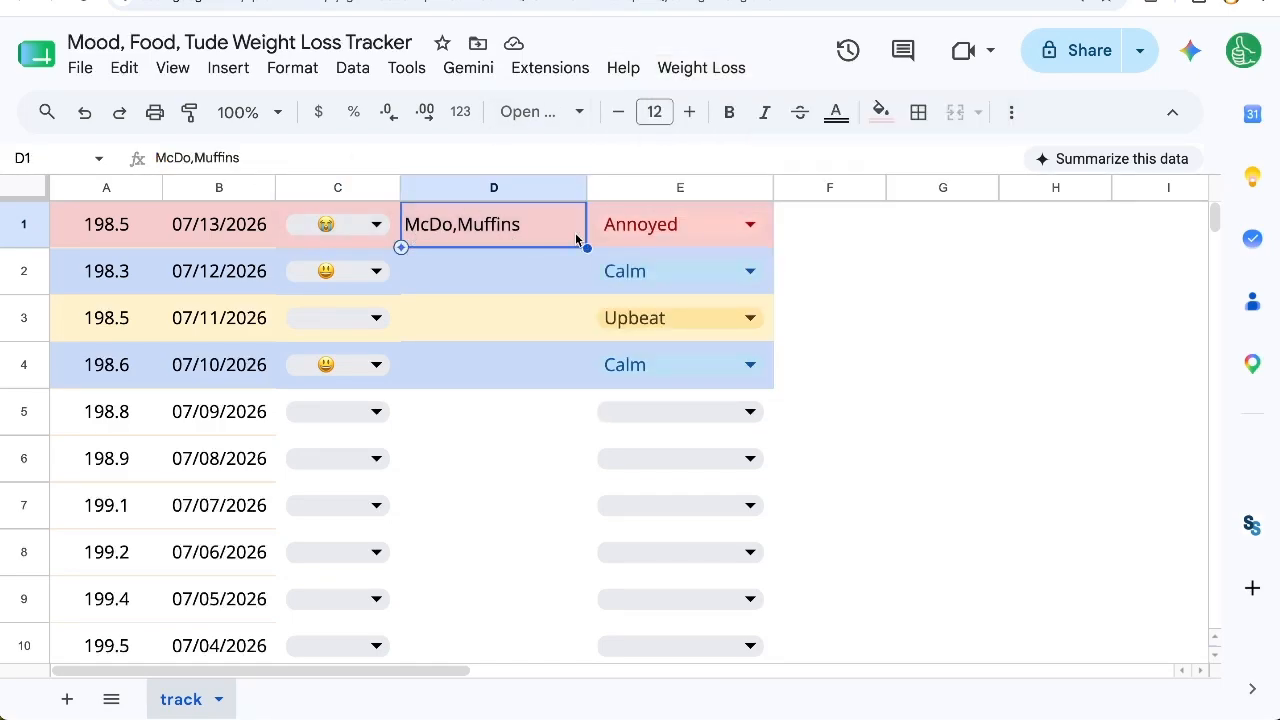
{"action": "left_click", "coordinate": [710, 70]}
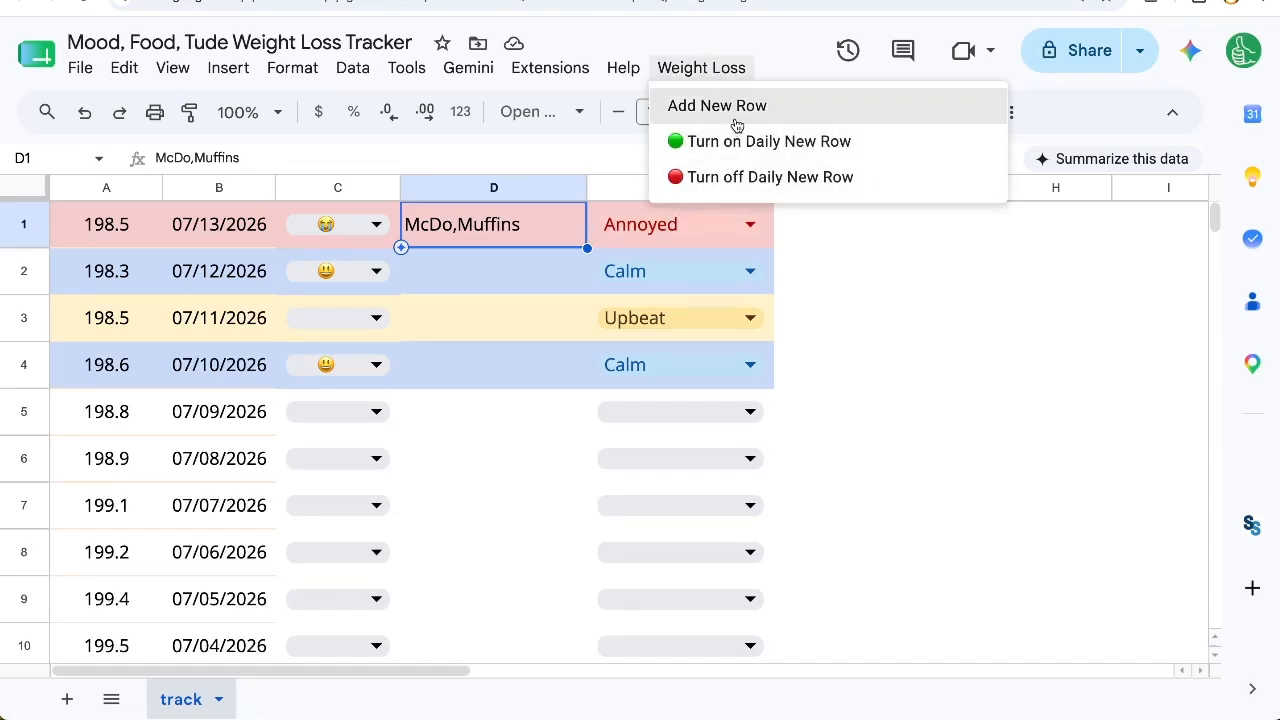
{"action": "left_click", "coordinate": [736, 112]}
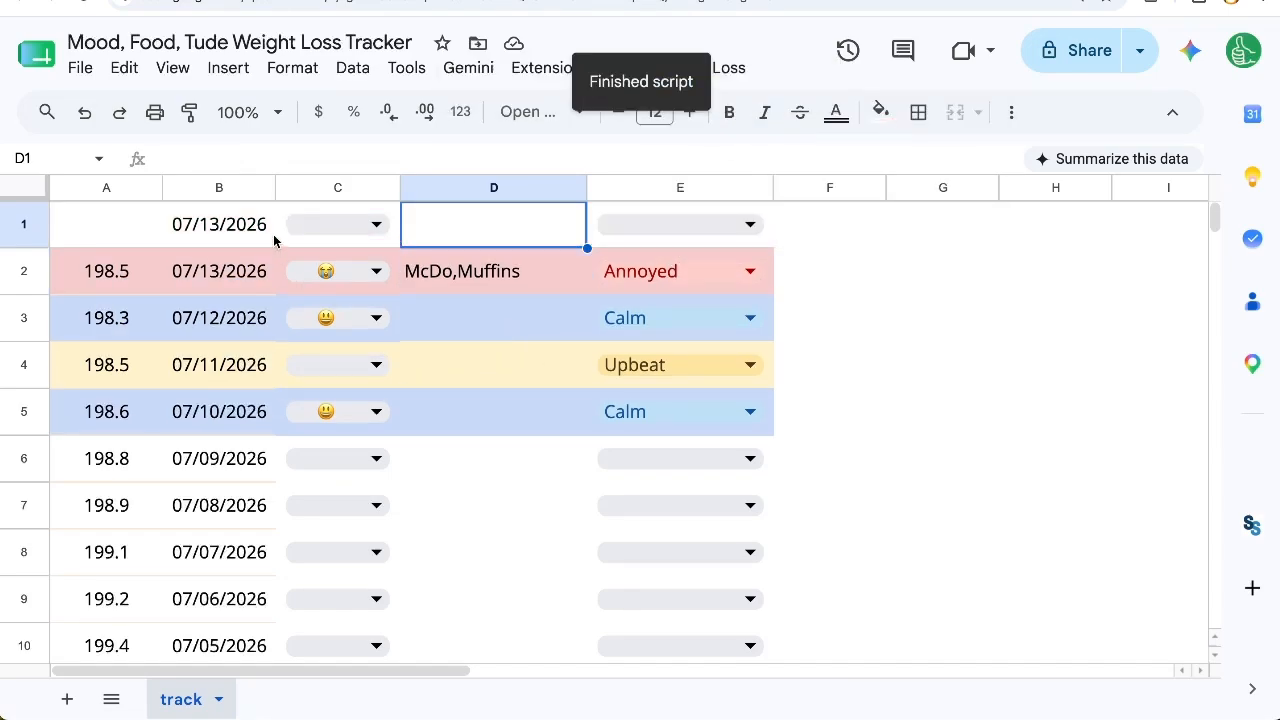
Step: Choose the disappointed-face emoji as the mood in C1 and Calm as the attitude in E1
{"action": "left_click", "coordinate": [349, 240]}
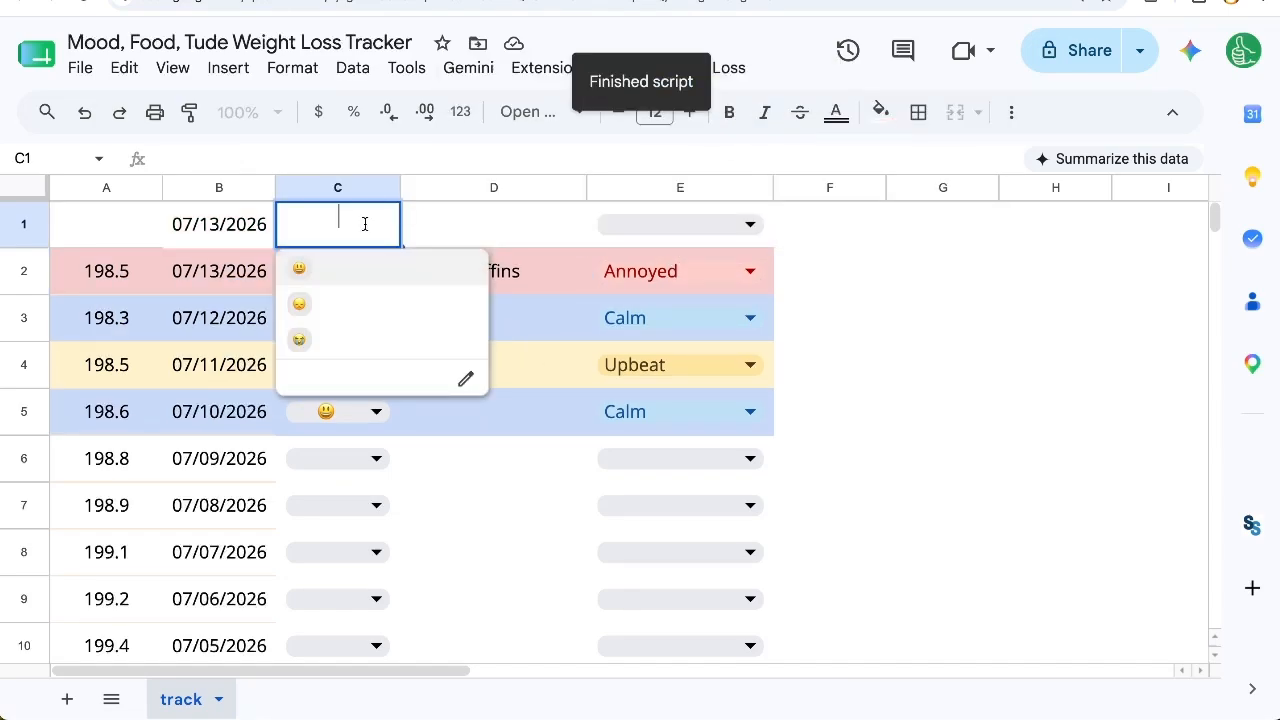
{"action": "left_click", "coordinate": [349, 296]}
{"action": "left_click", "coordinate": [598, 226]}
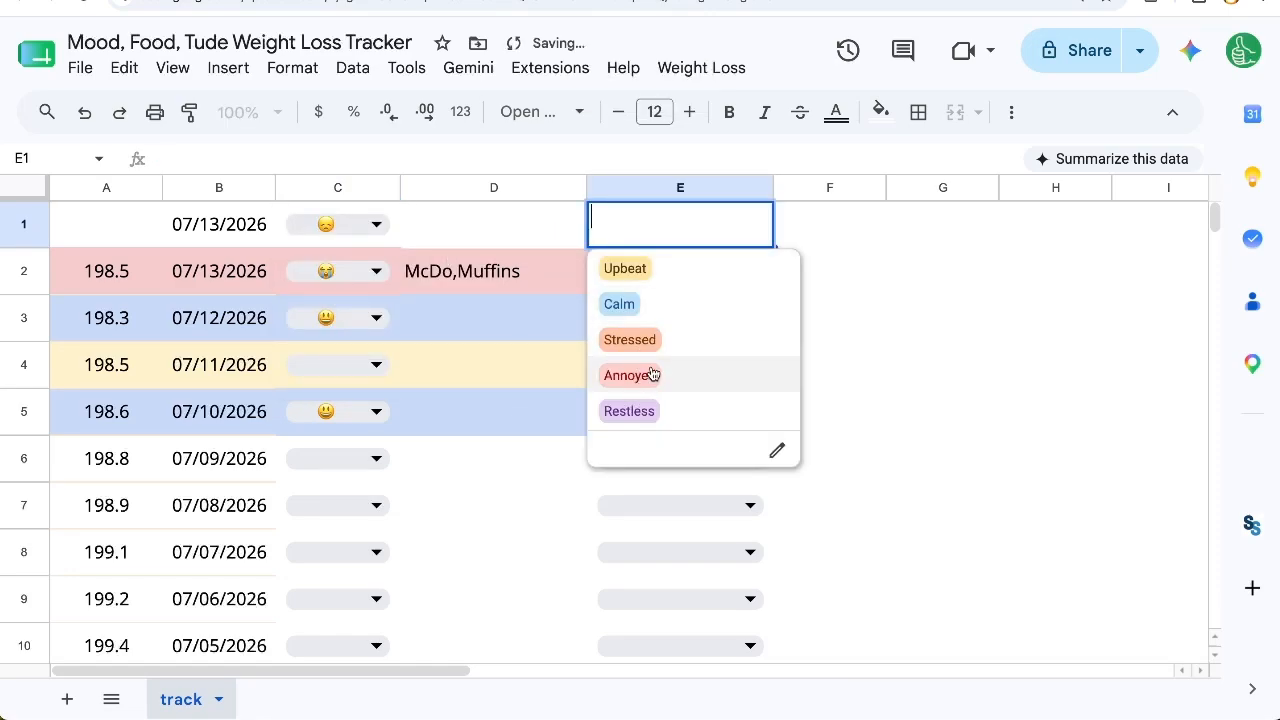
{"action": "left_click", "coordinate": [619, 304]}
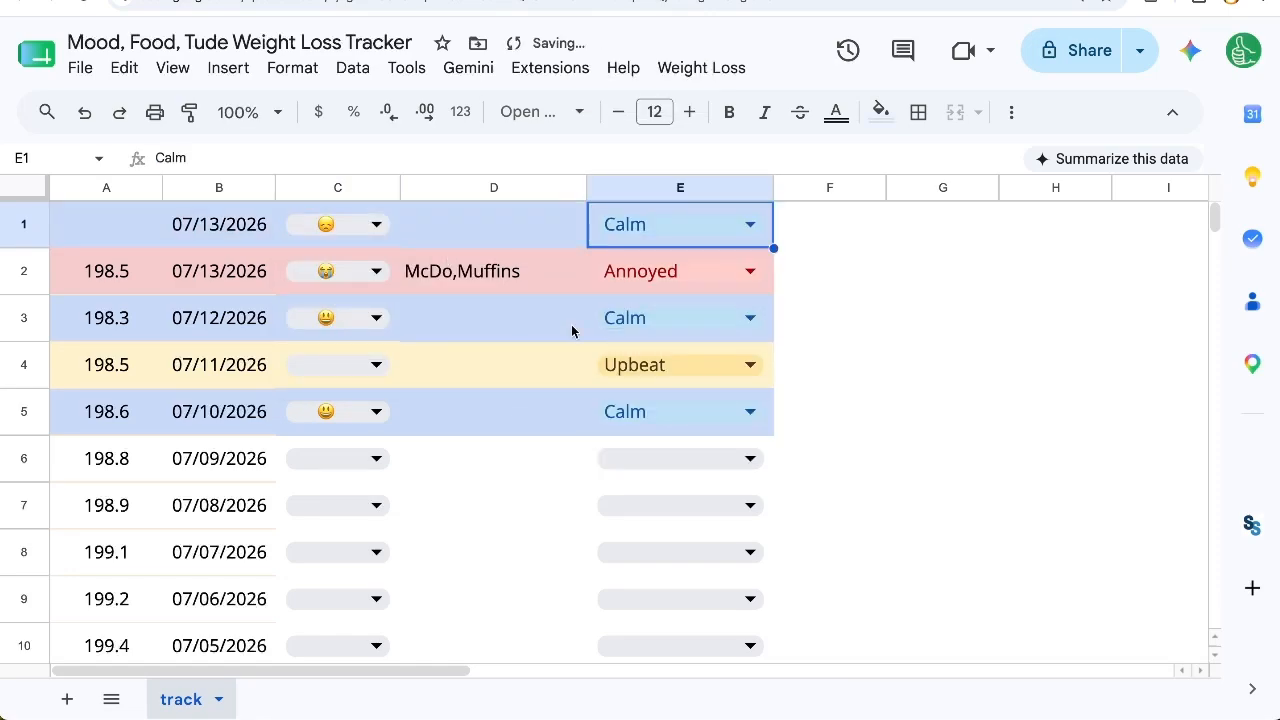
Step: Enter 198.8 as the weight in A1 of the new row
{"action": "left_click", "coordinate": [134, 272]}
{"action": "left_click", "coordinate": [146, 240]}
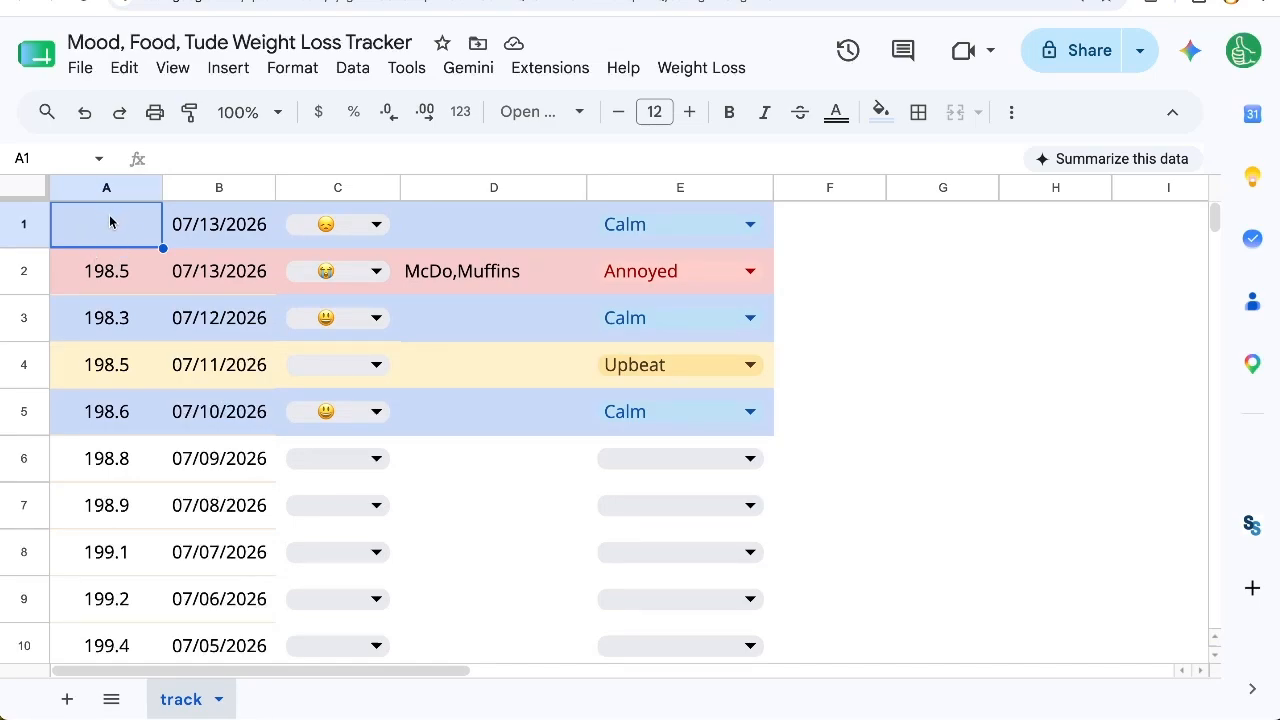
{"action": "type", "text": "198"}
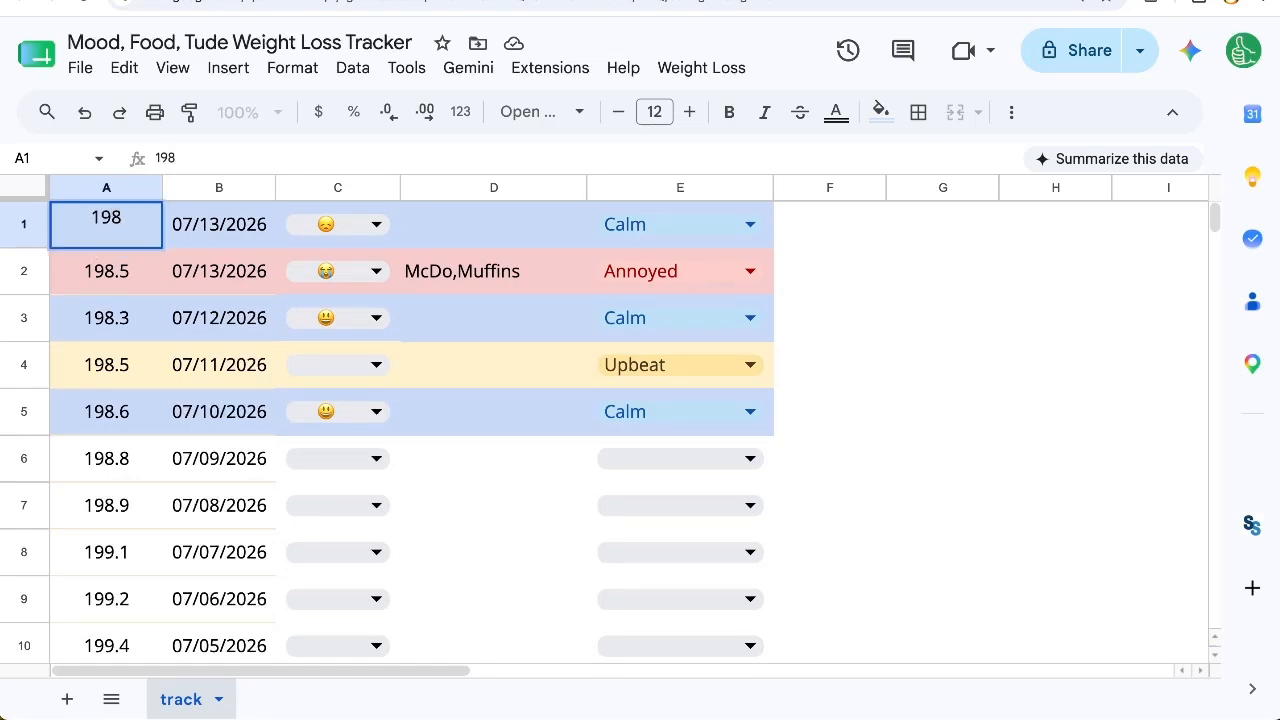
{"action": "type", "text": ".8"}
{"action": "key", "text": "Return"}
Step: Change the attitude in E1 to Annoyed
{"action": "key", "text": "Up"}
{"action": "key", "text": "Right"}
{"action": "key", "text": "Right"}
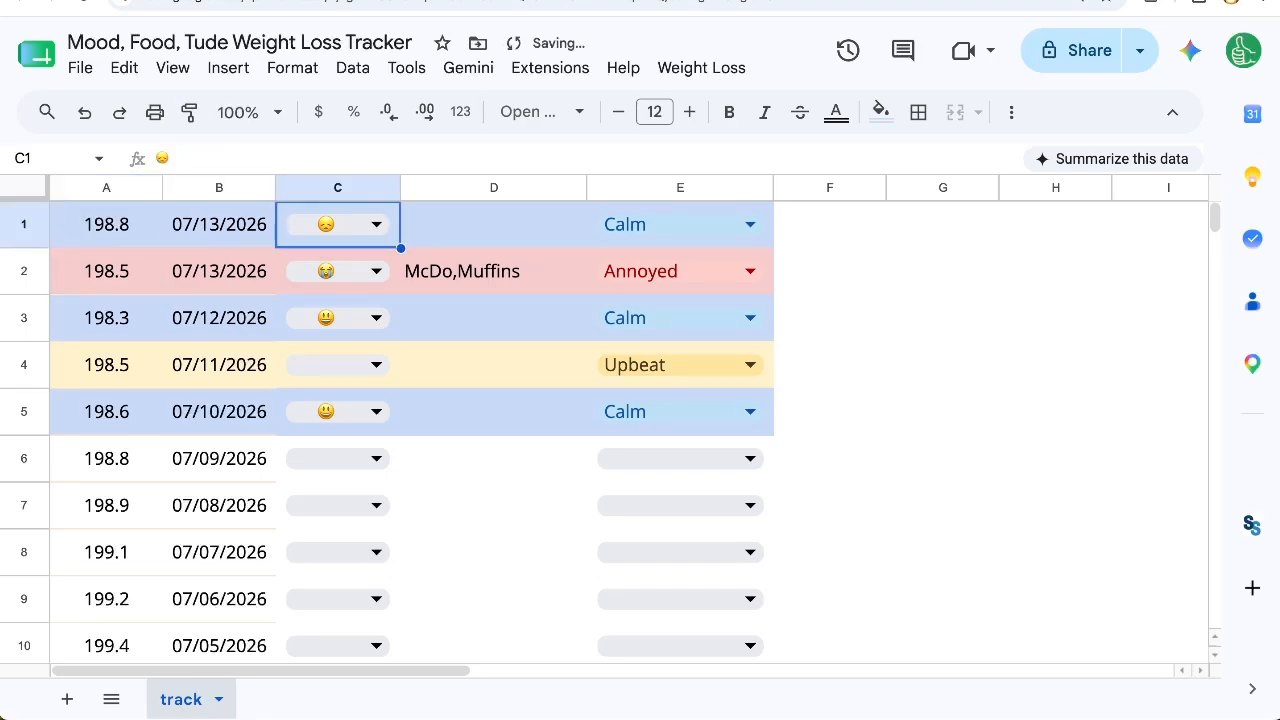
{"action": "key", "text": "Right"}
{"action": "key", "text": "Right"}
{"action": "key", "text": "Right"}
{"action": "key", "text": "Left"}
{"action": "key", "text": "Return"}
{"action": "key", "text": "Down"}
{"action": "key", "text": "Down"}
{"action": "key", "text": "Return"}
Step: Set the date in B1 of the new row to 7/14/2026
{"action": "key", "text": "Left"}
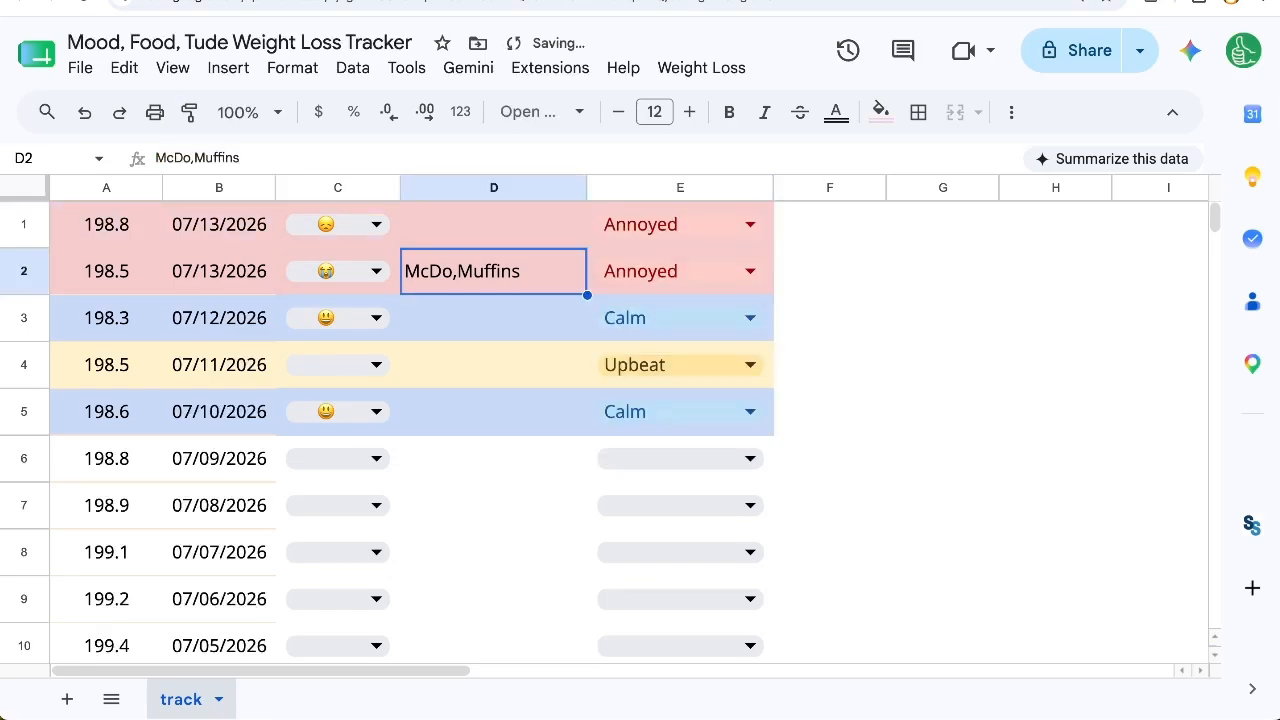
{"action": "key", "text": "Left"}
{"action": "key", "text": "Left"}
{"action": "left_click", "coordinate": [200, 225]}
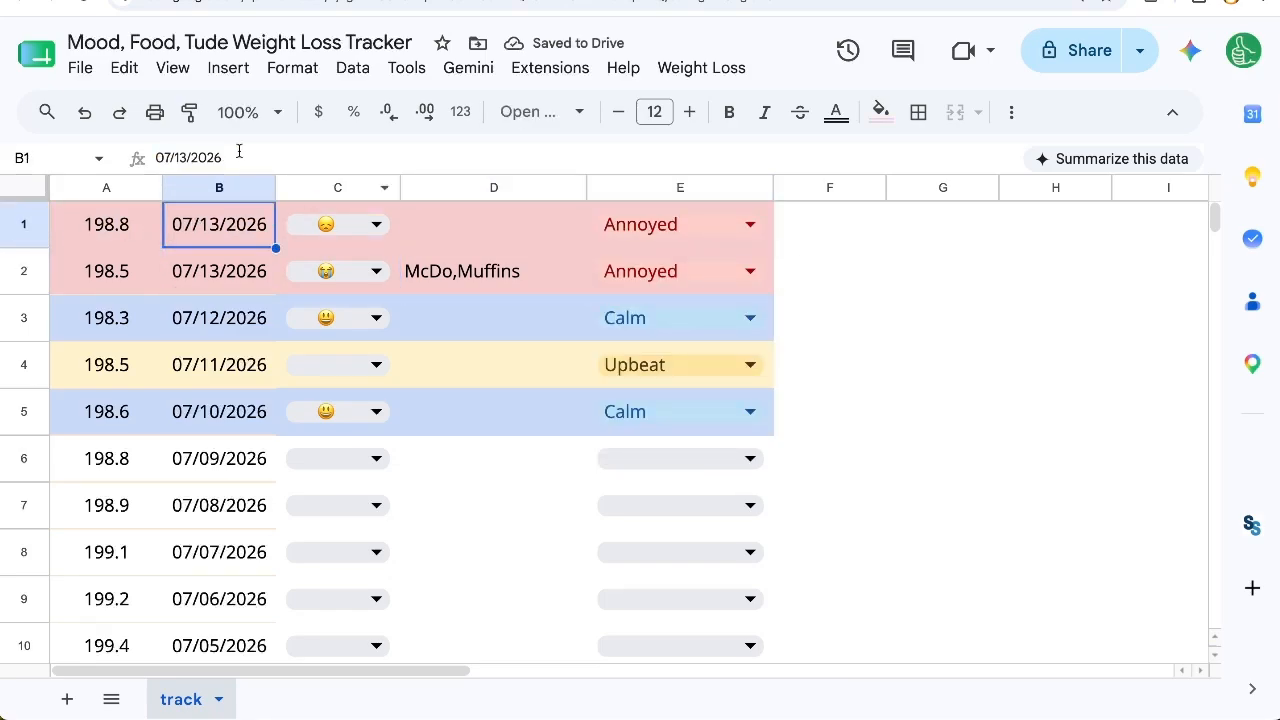
{"action": "type", "text": "7/14"}
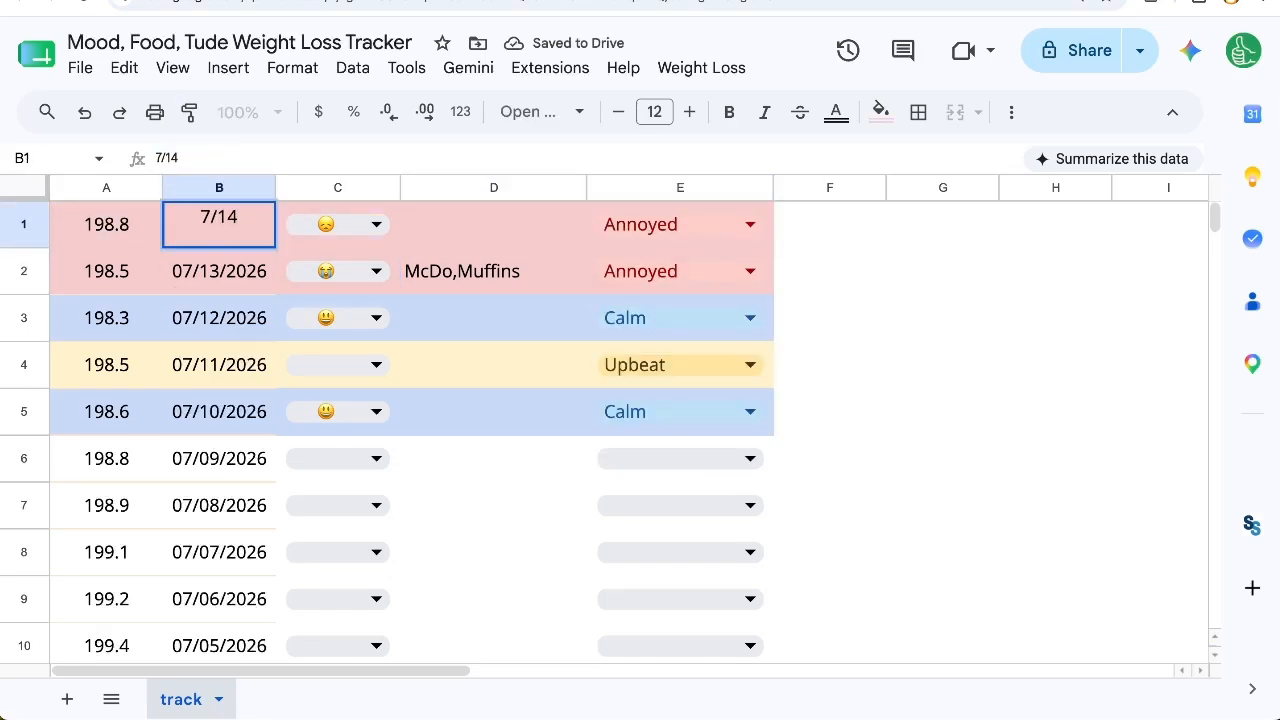
{"action": "type", "text": "/2026"}
{"action": "key", "text": "Return"}
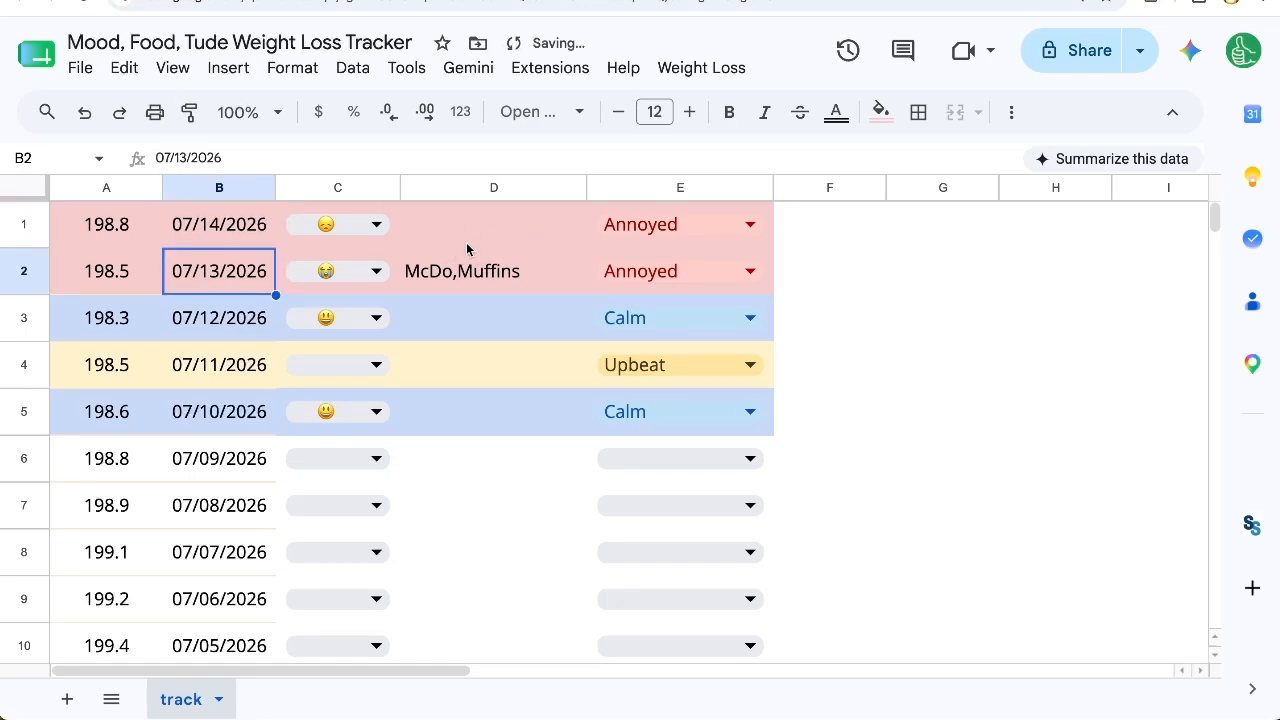
{"action": "left_click", "coordinate": [216, 232]}
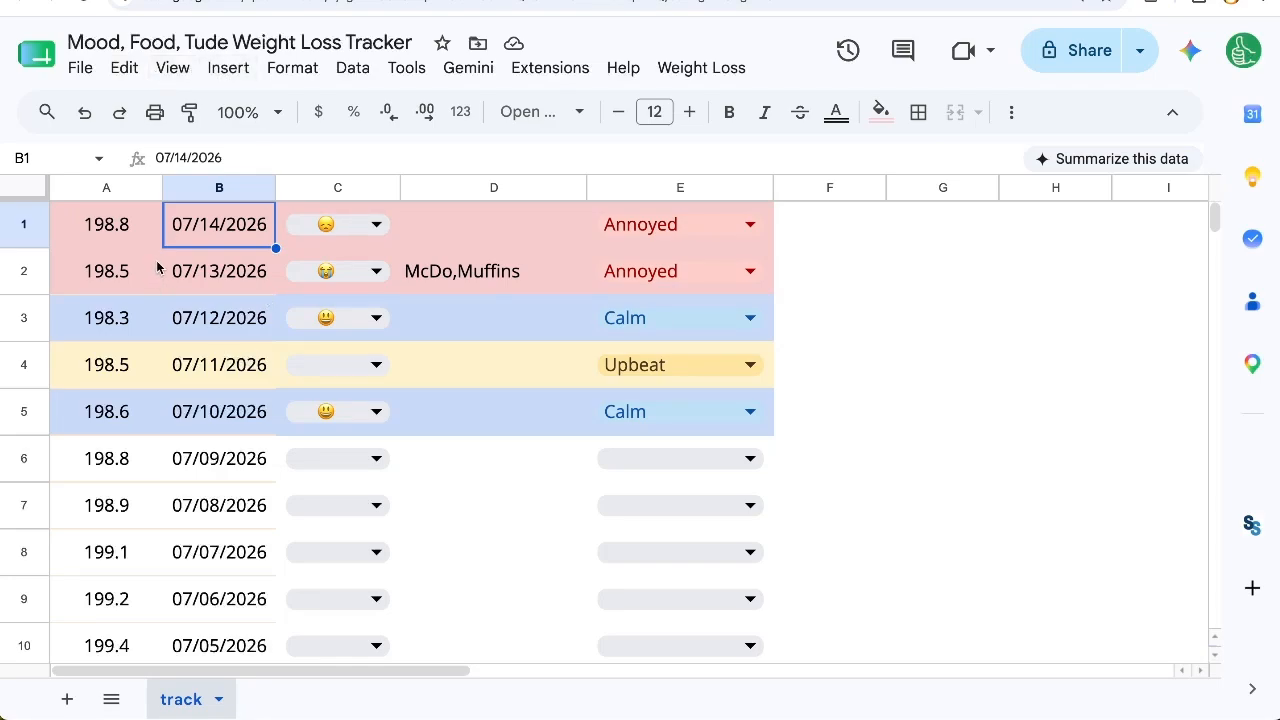
{"action": "left_click_drag", "start_coordinate": [82, 242], "coordinate": [594, 292]}
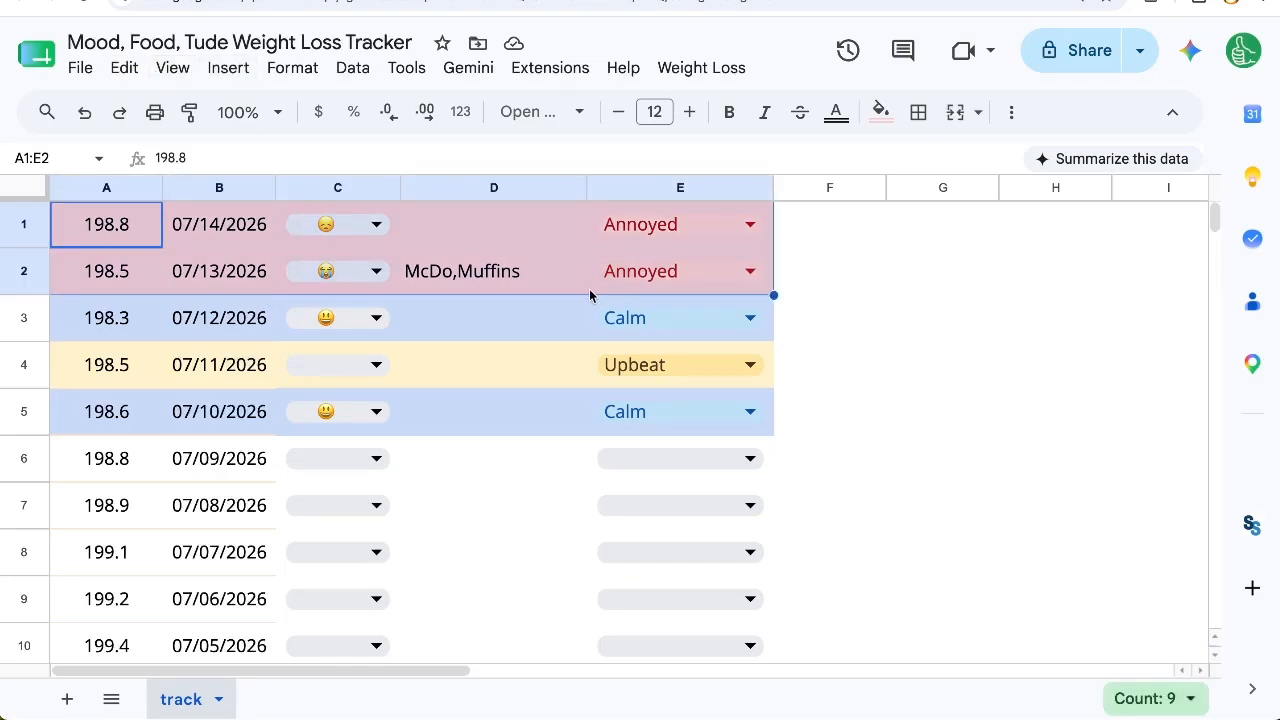
{"action": "left_click", "coordinate": [562, 286]}
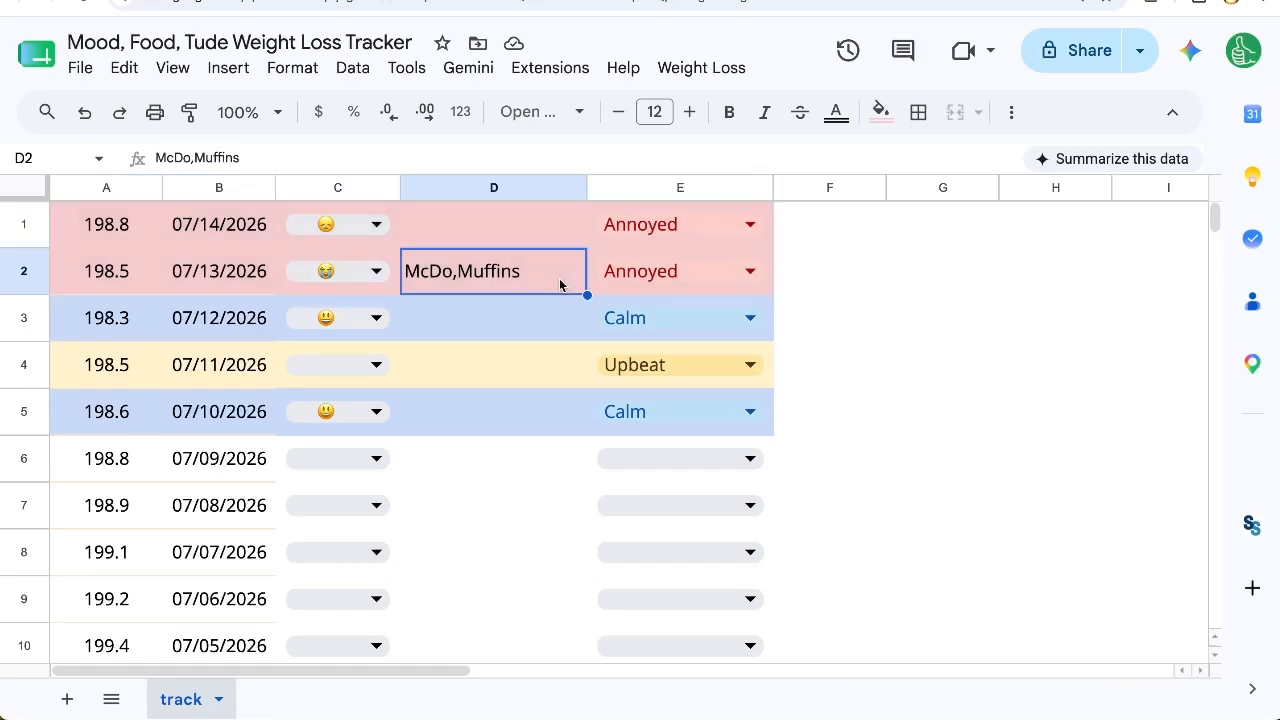
{"action": "left_click", "coordinate": [146, 231]}
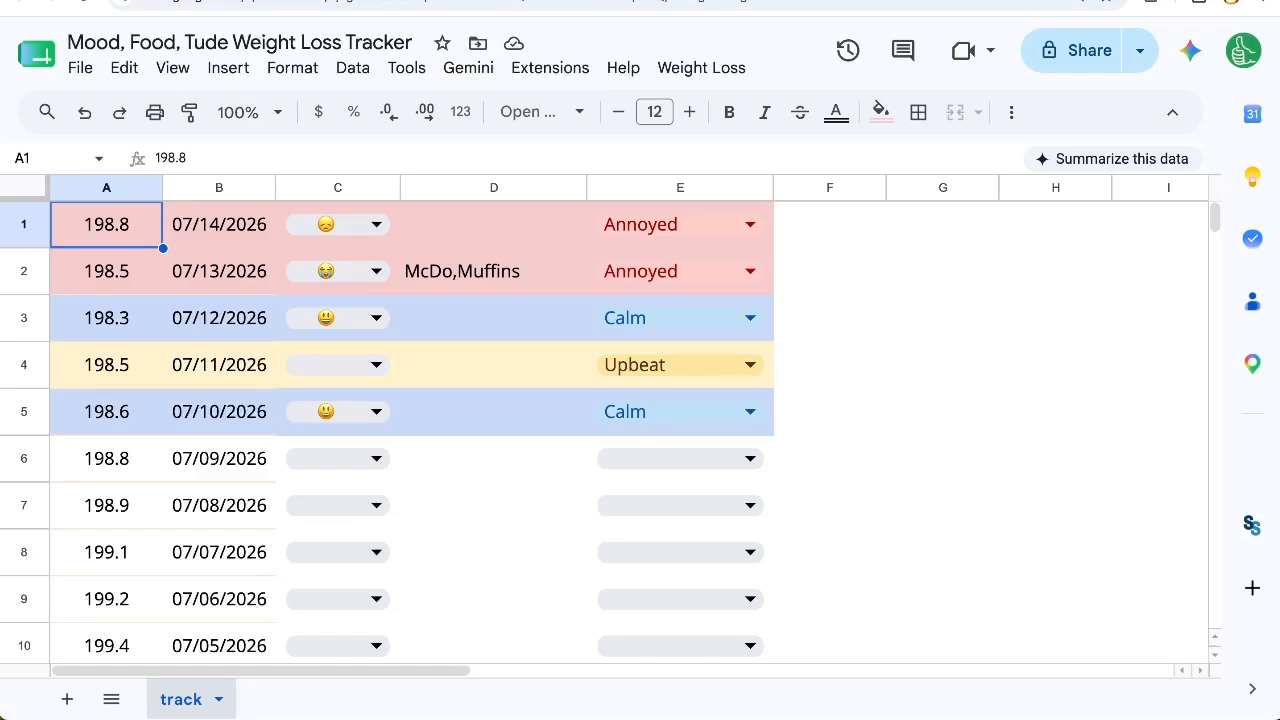
{"action": "scroll", "coordinate": [471, 349], "scroll_direction": "down", "scroll_amount": 3}
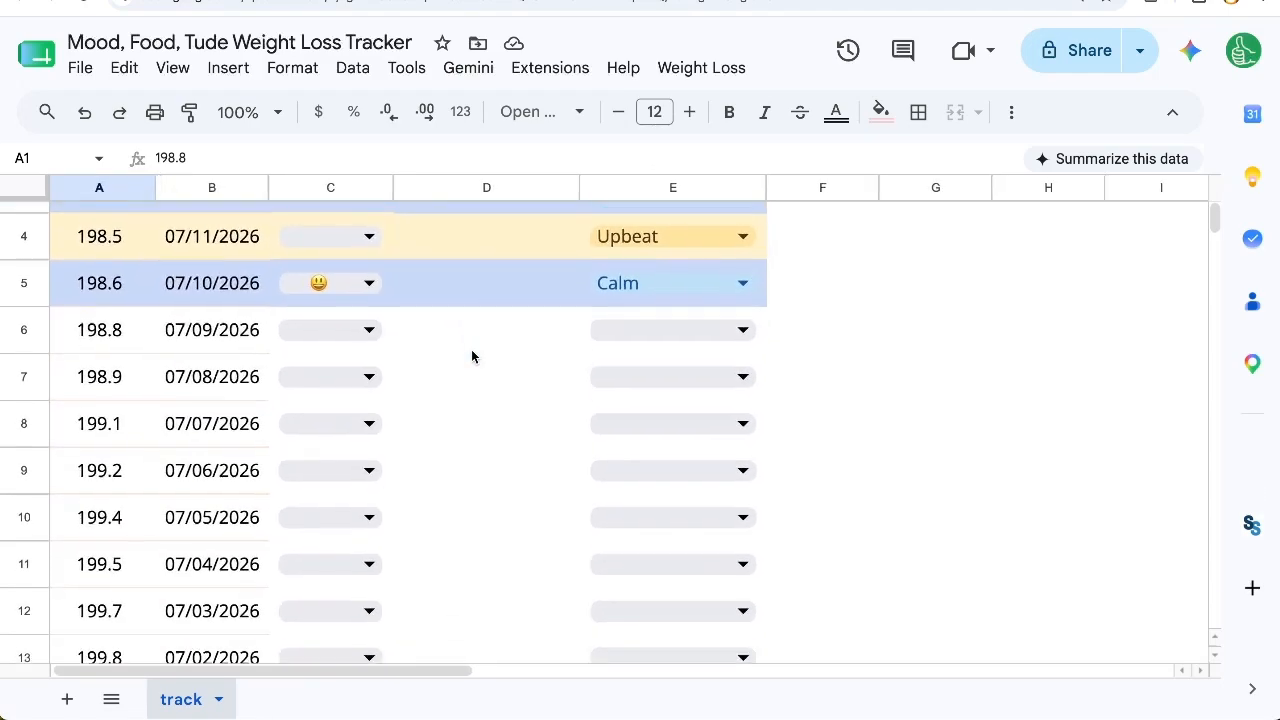
{"action": "scroll", "coordinate": [471, 349], "scroll_direction": "up", "scroll_amount": 3}
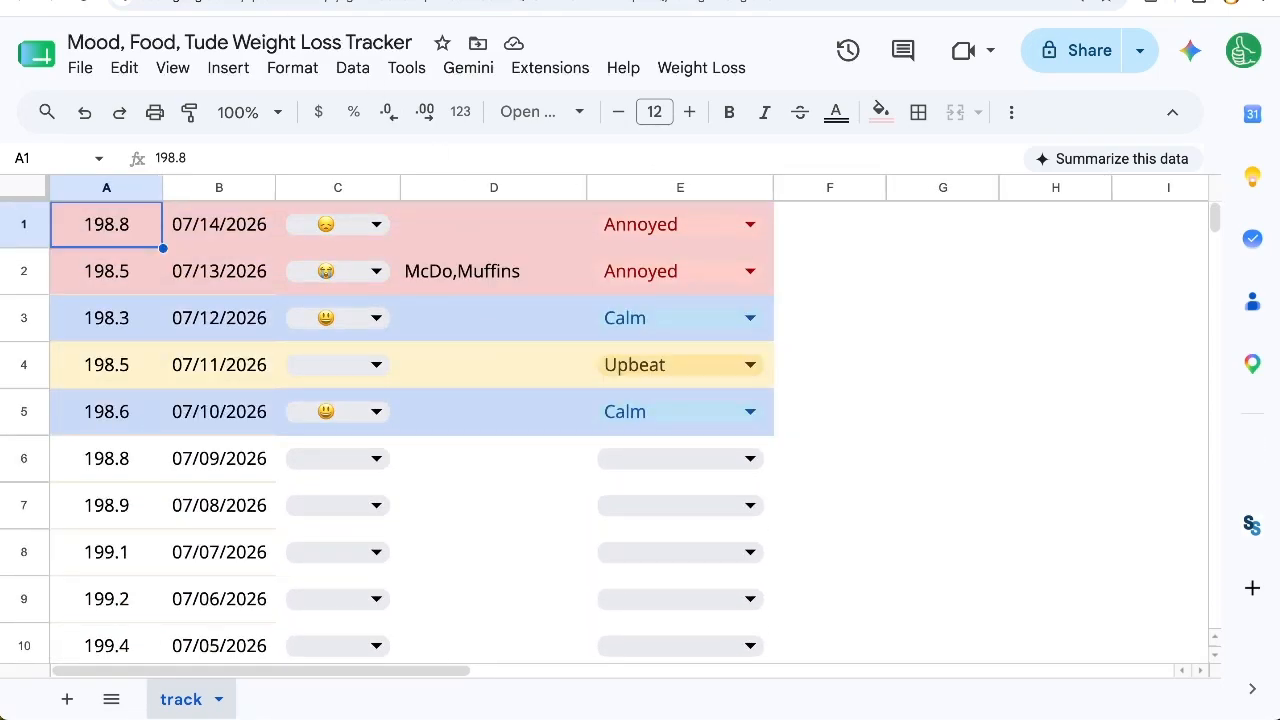